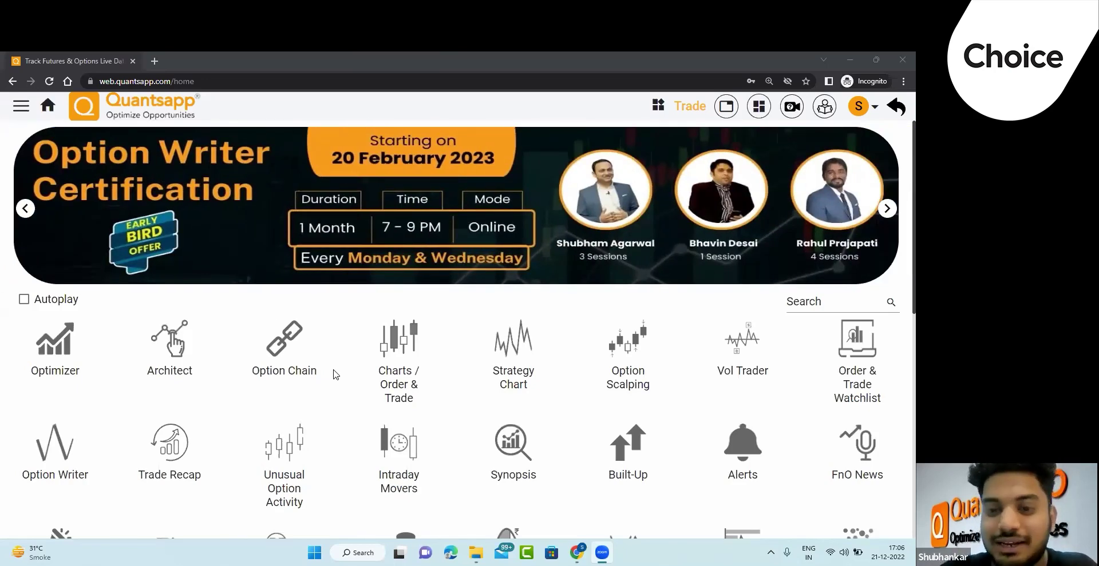
Start a custom strategy in Architect with a bought leg of 50 NIFTY 22-Dec-22 18250 CE options at 56.
click(829, 305)
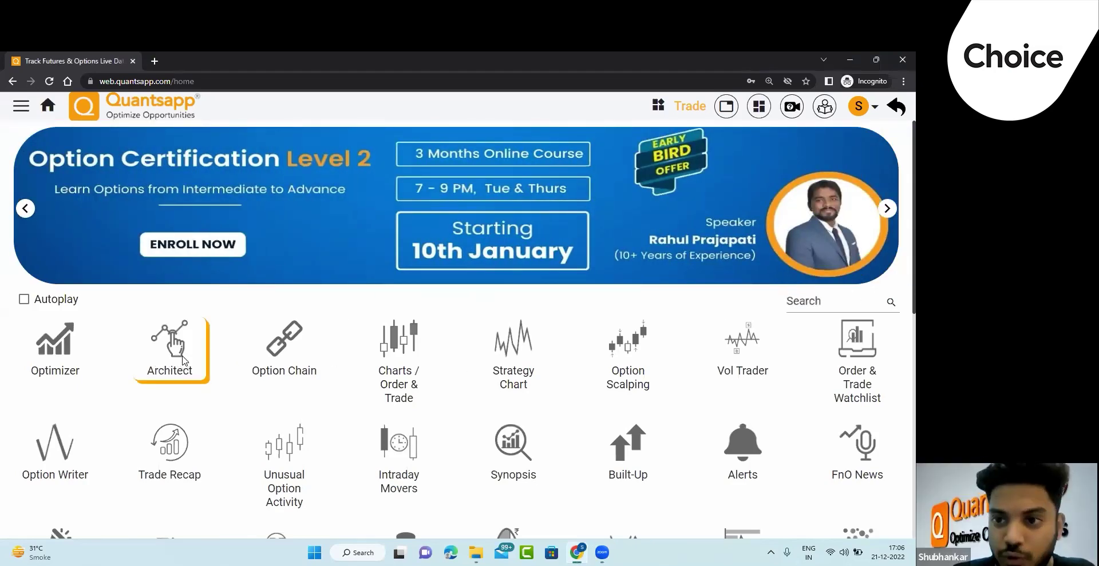
click(182, 361)
click(220, 415)
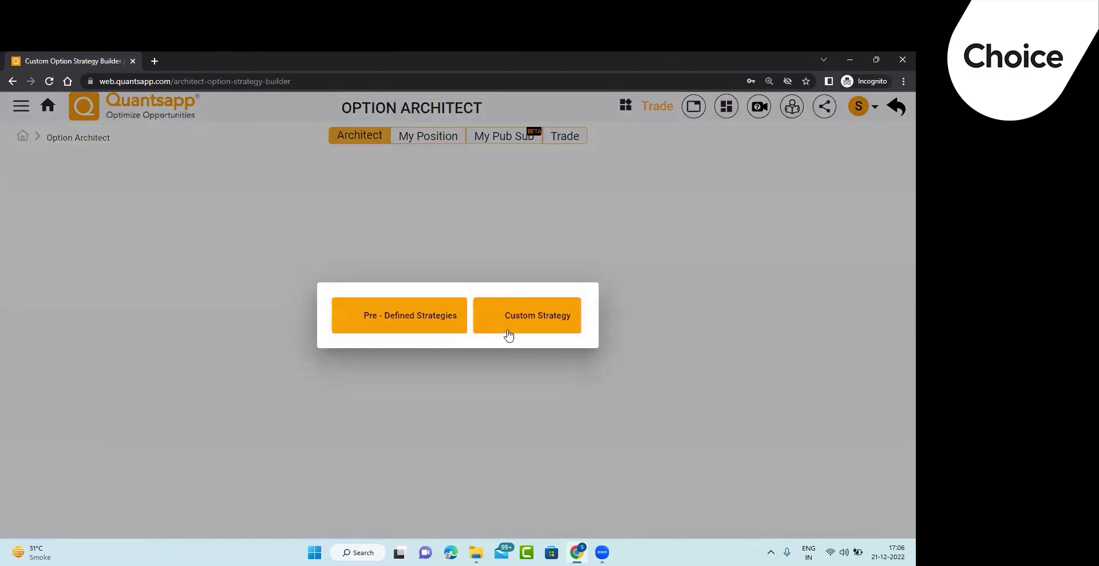
click(508, 336)
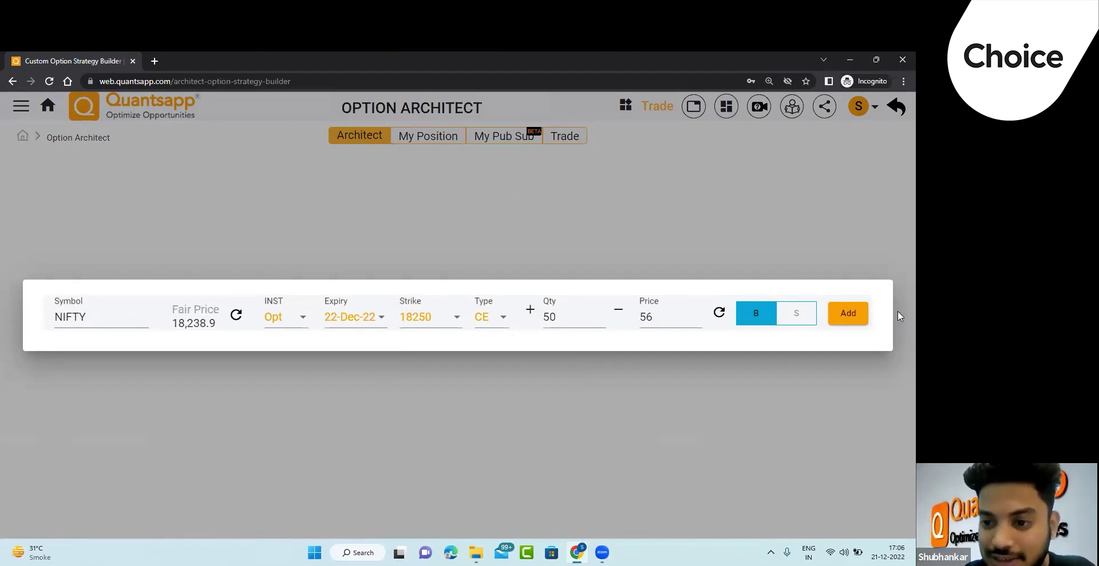
click(848, 314)
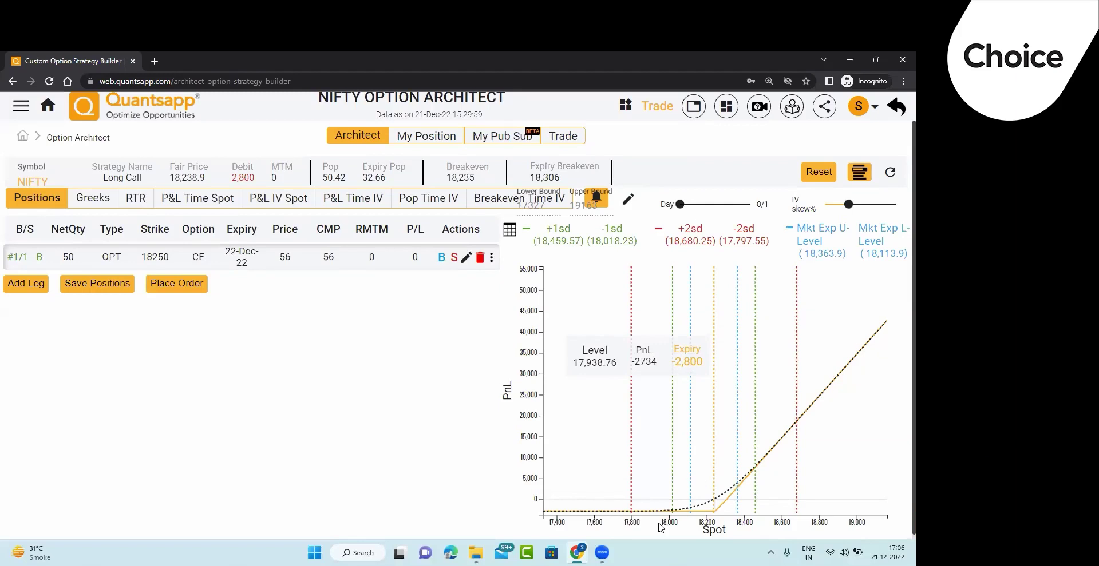
Add a second leg that sells 50 NIFTY 22-Dec-22 18500 CE options at 8.
click(31, 283)
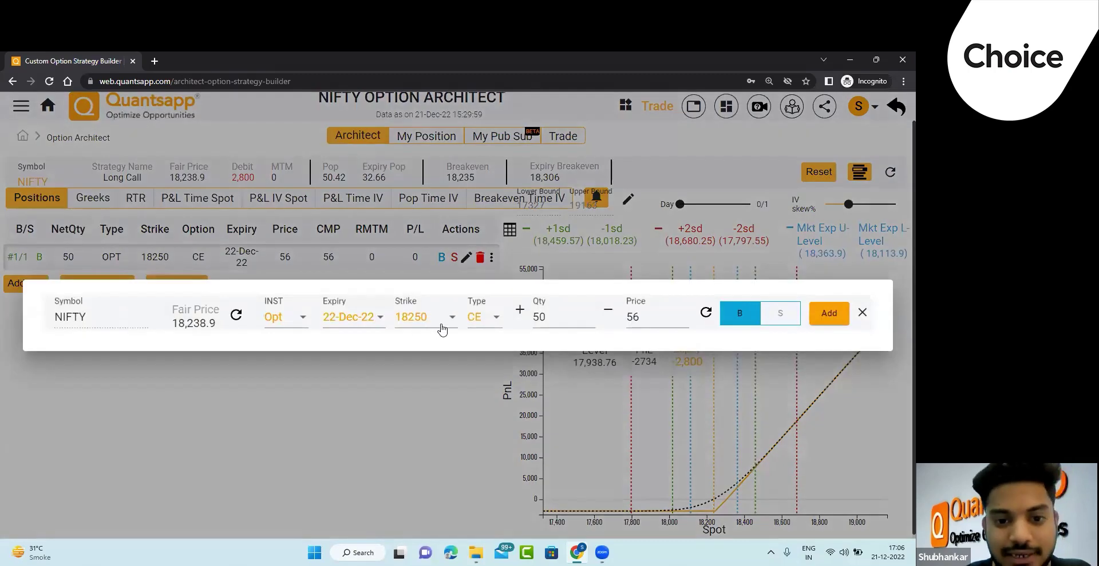
click(443, 331)
click(447, 373)
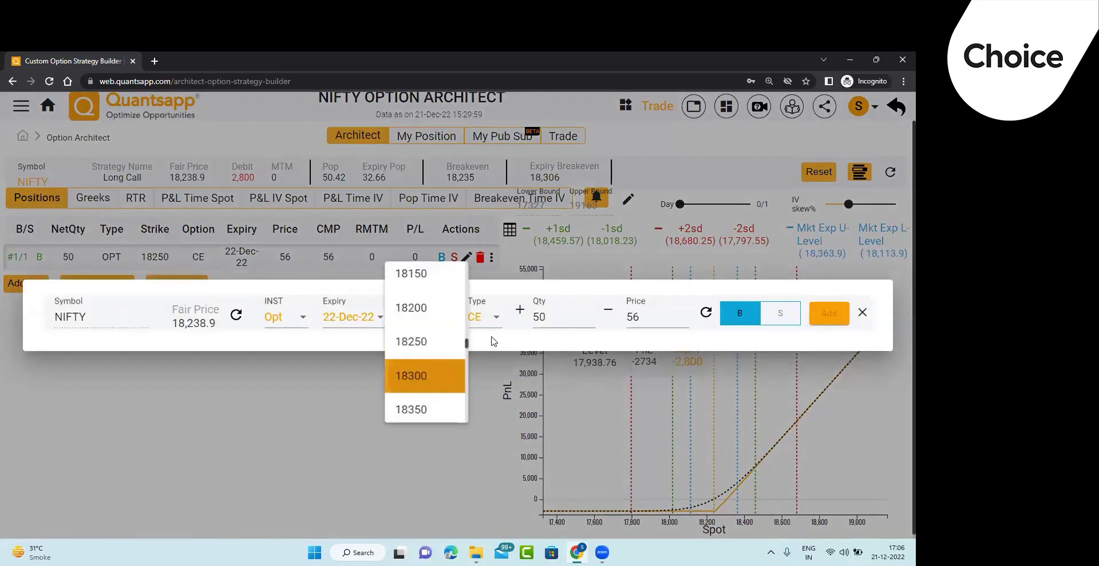
click(785, 319)
click(433, 323)
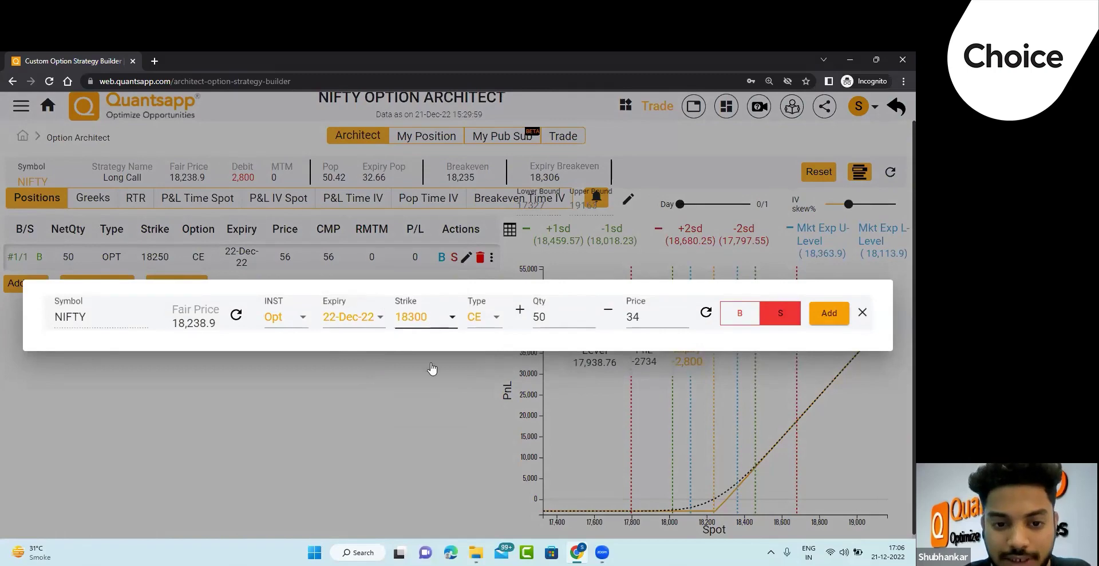
click(430, 369)
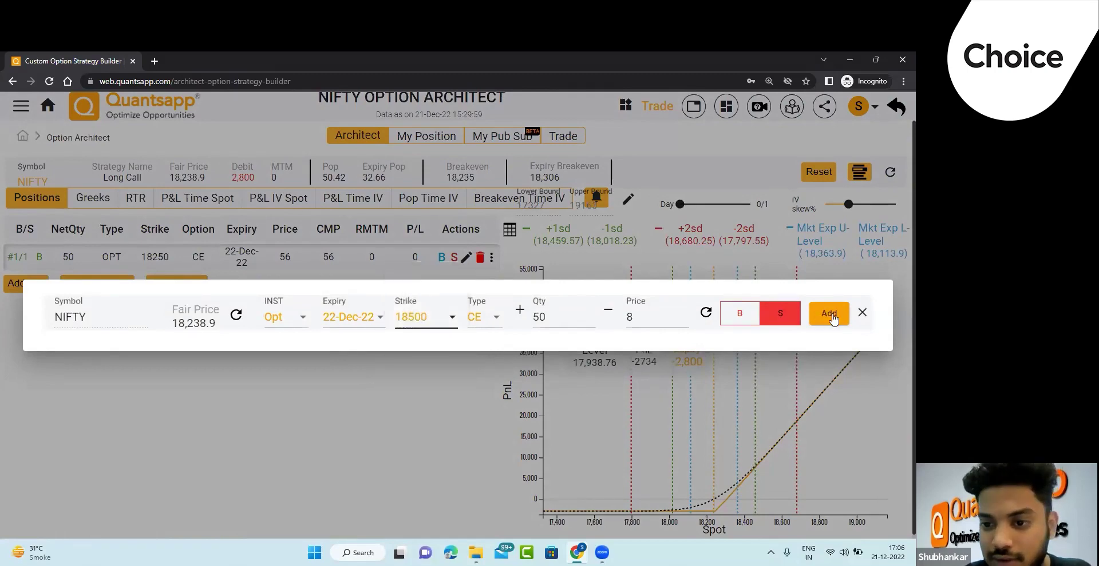
click(829, 313)
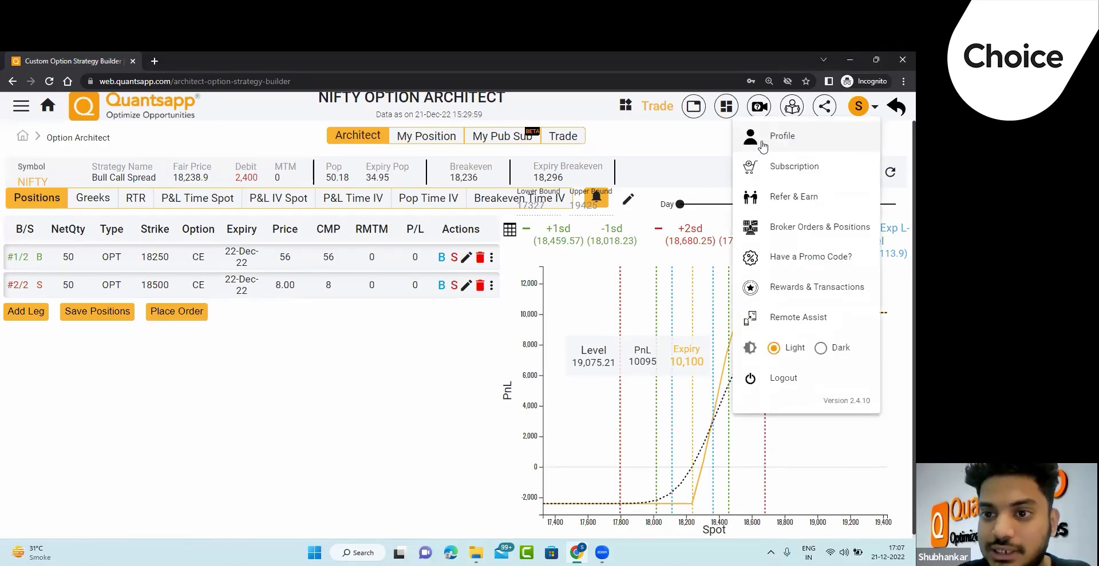
Open the account profile and examine which brokers are linked in the broker section.
click(761, 146)
scroll(458, 469, down, 1)
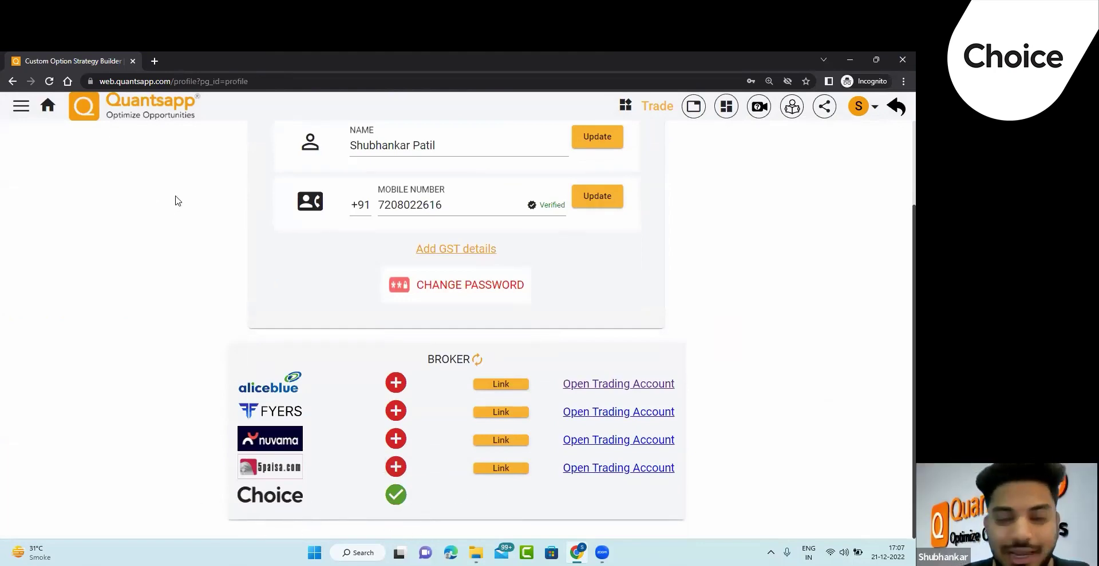
click(897, 109)
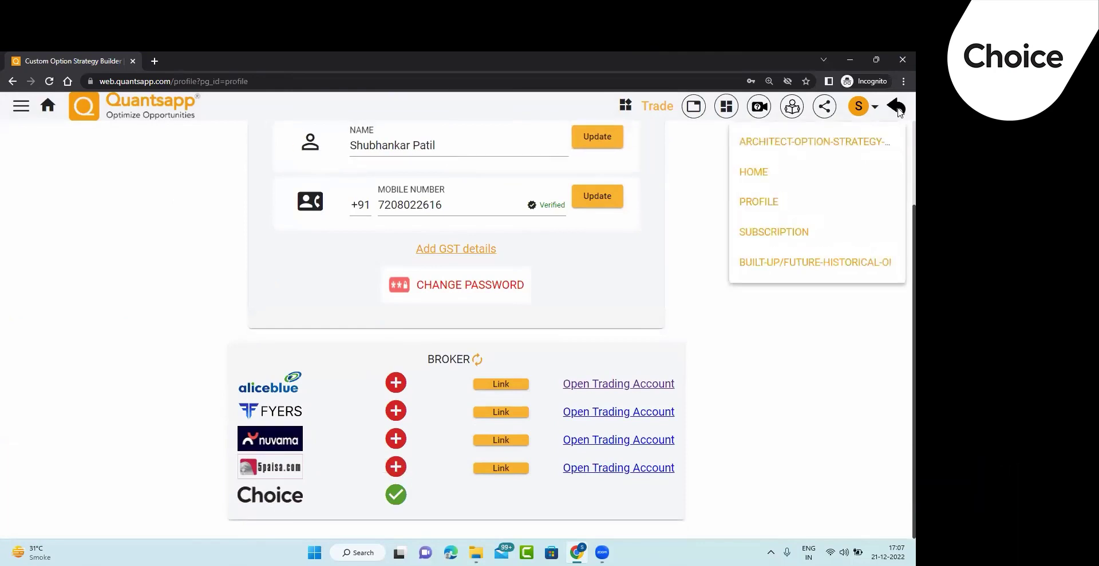
click(750, 153)
click(533, 308)
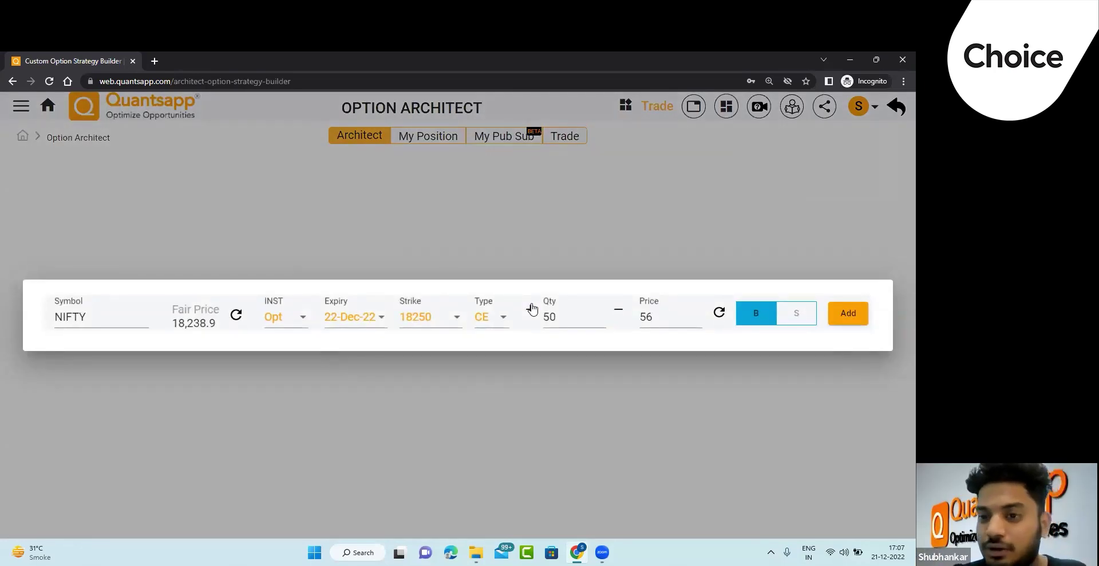
click(617, 245)
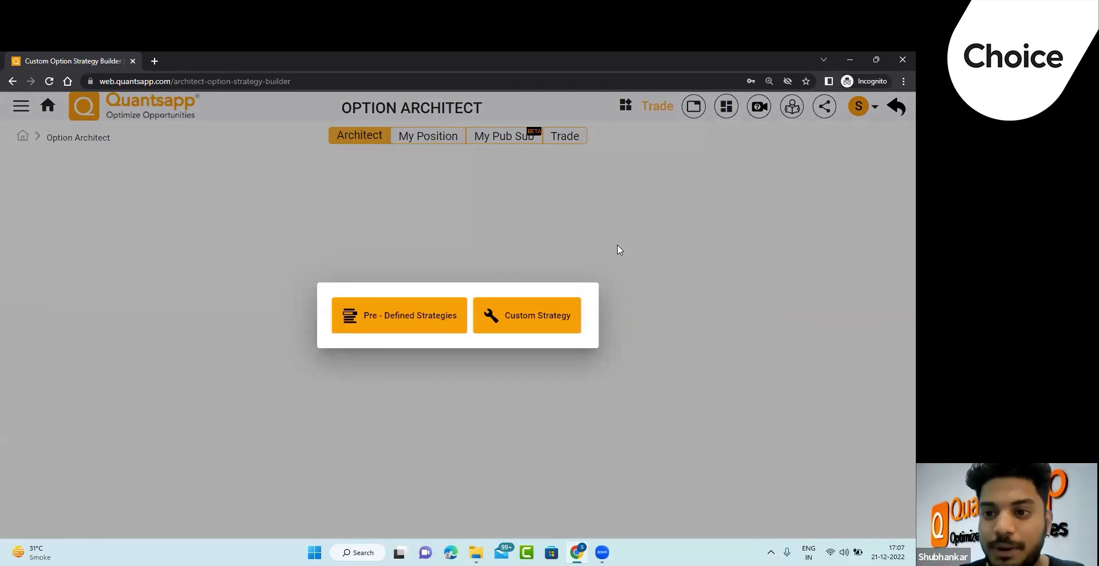
click(234, 227)
Return to the home page, search the tools for "cal" and open the Option Calculator.
click(49, 108)
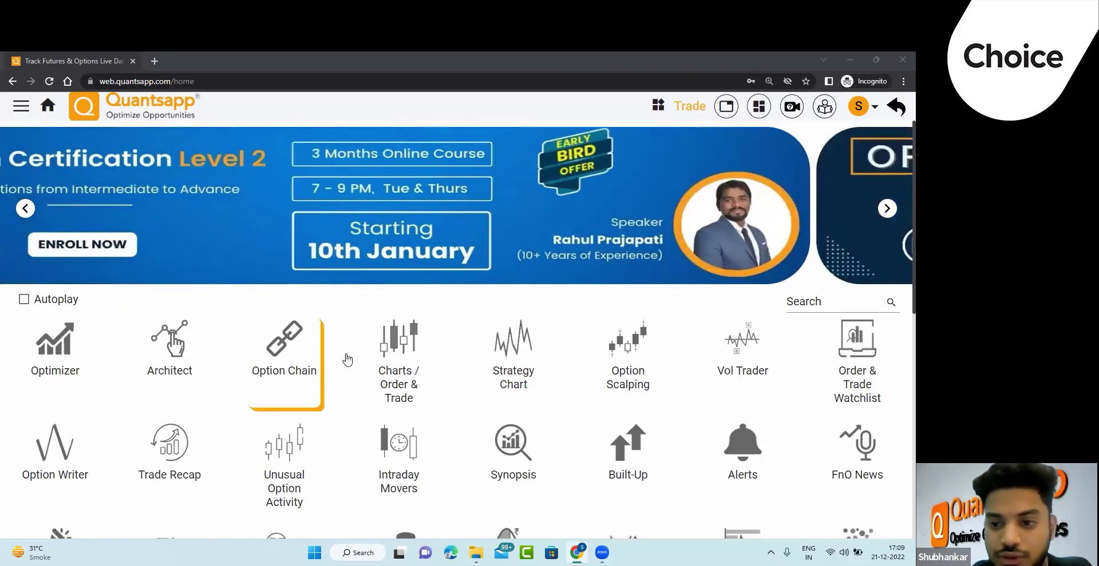
click(841, 312)
text(cal)
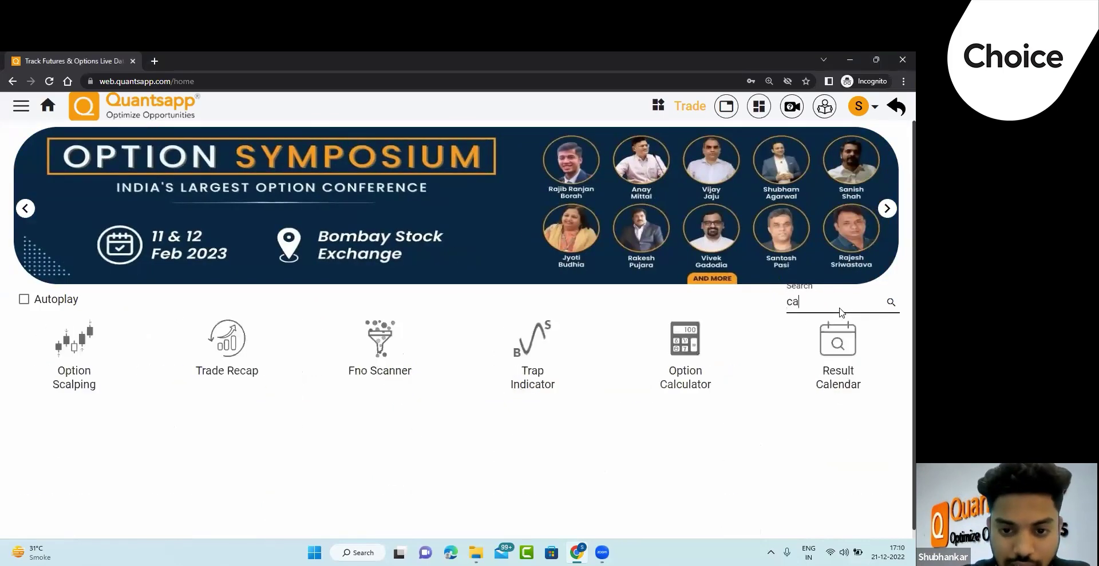
click(444, 381)
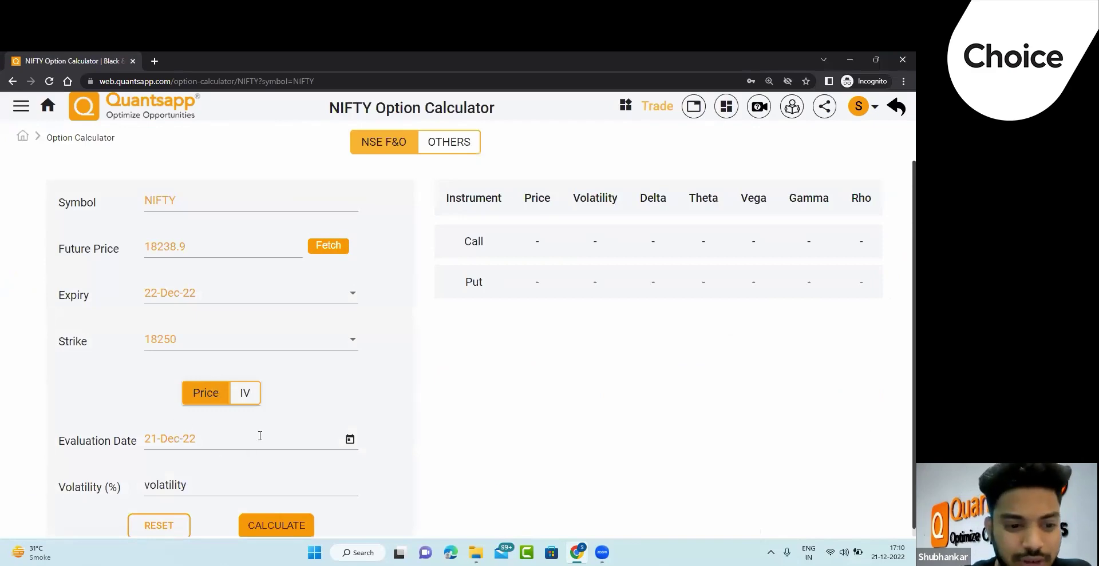
Set the volatility to 10% and calculate the NIFTY 18250 option values for the 22-Dec-22 expiry.
click(218, 484)
text(10)
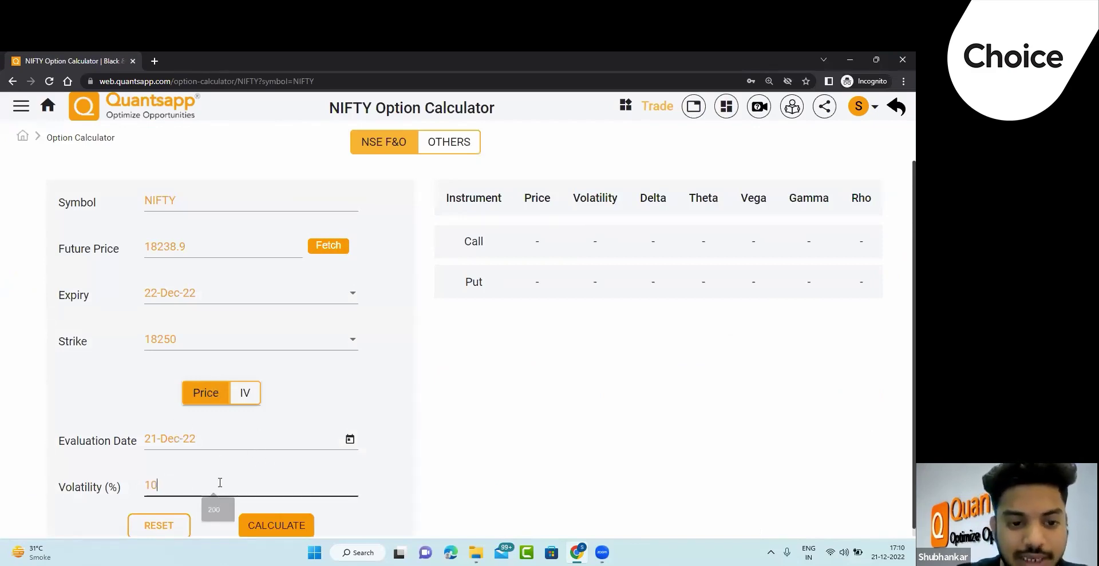
click(264, 523)
Examine the call option's price and theta in the calculator results, marking both values and clearing the marks.
drag(572, 245, 524, 246)
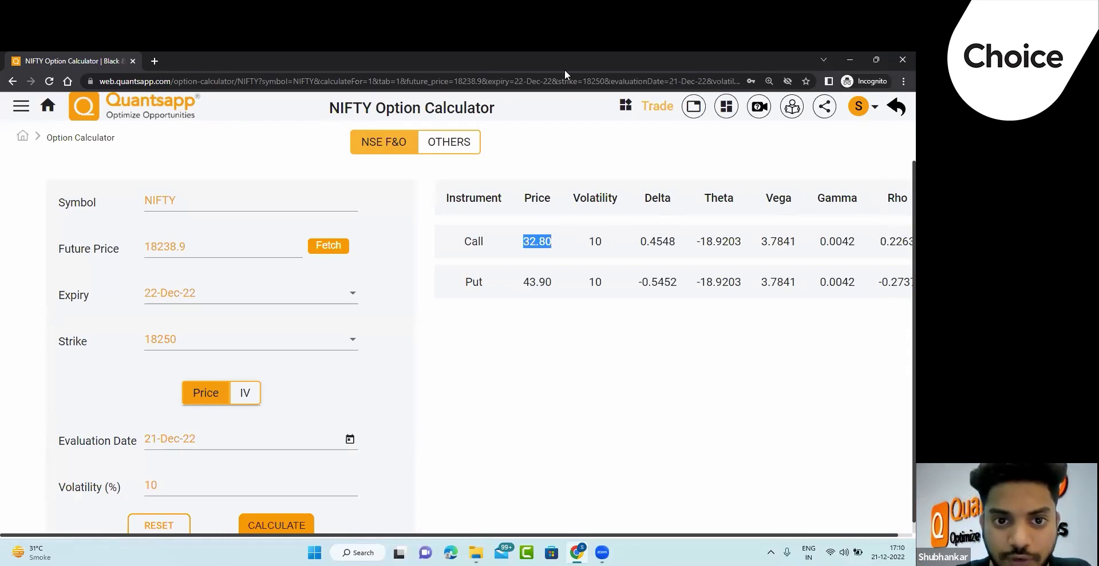
drag(687, 230, 751, 260)
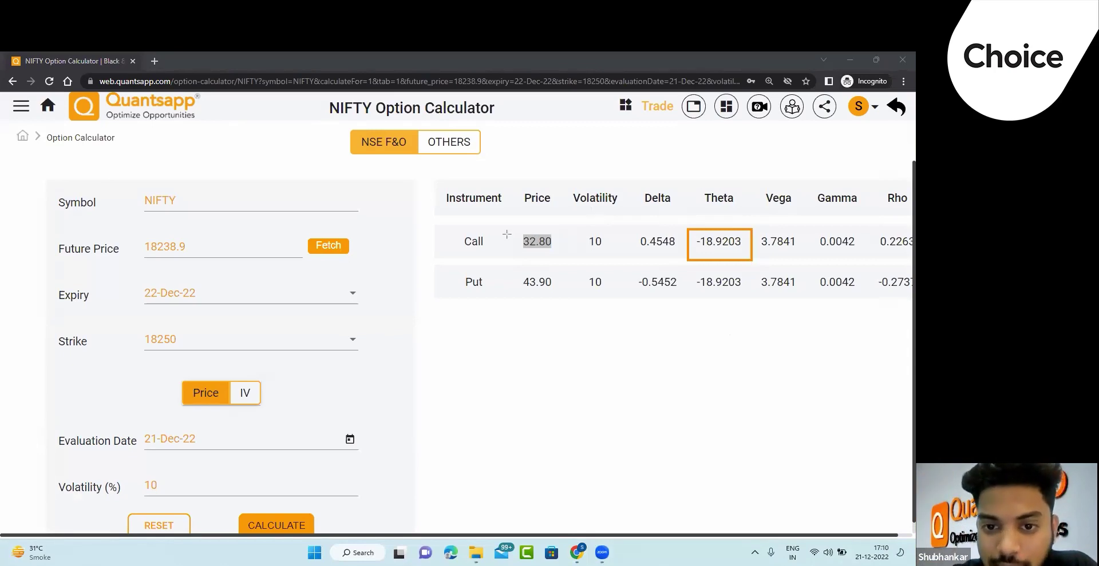
drag(510, 231, 568, 259)
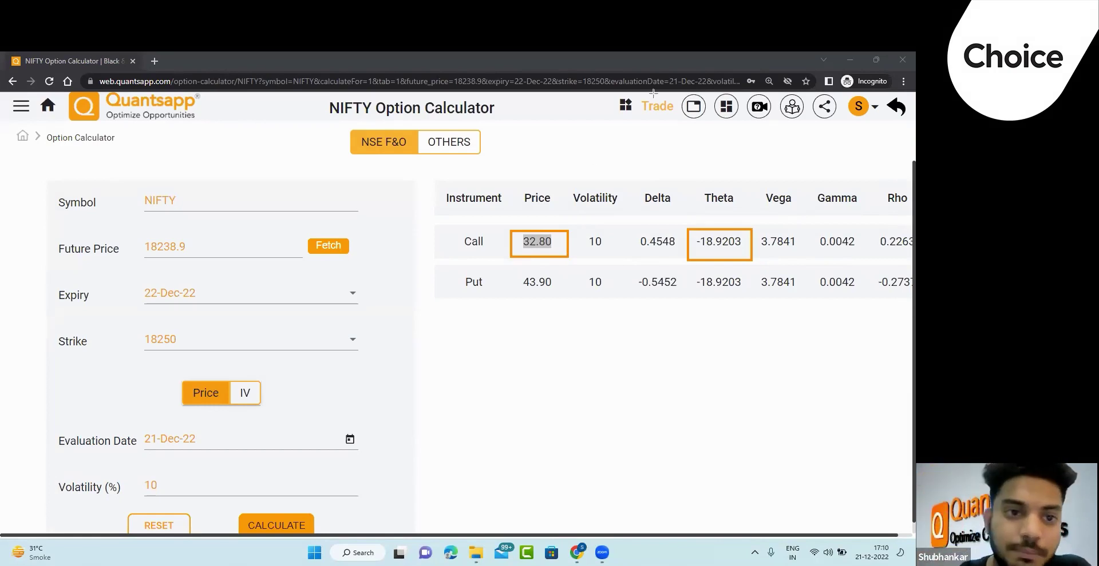
key(Escape)
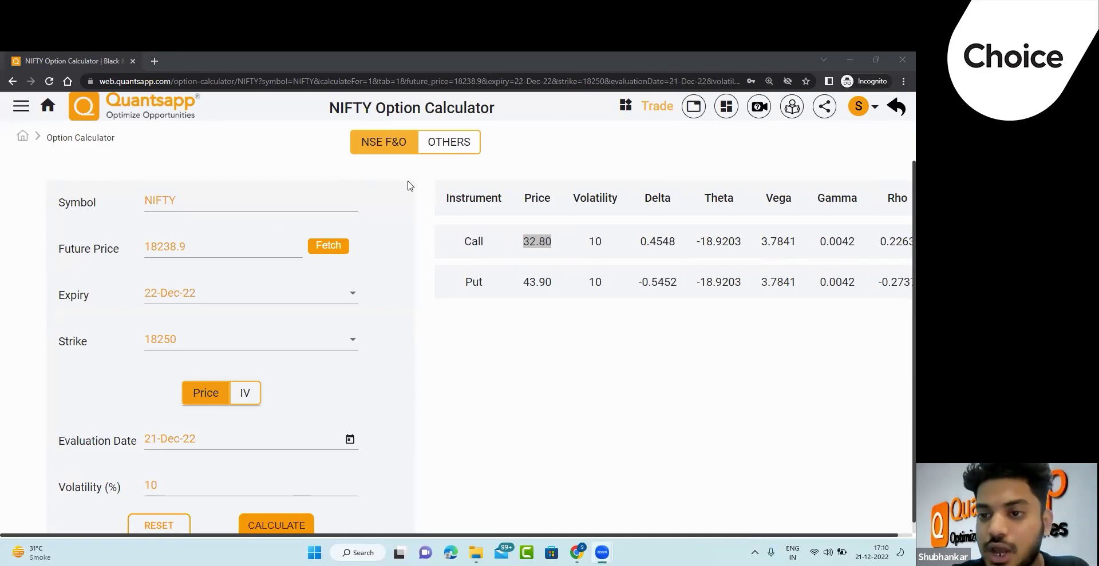
Leave the calculator for the home page, switch to Excel and create a blank workbook zoomed to 120%.
click(51, 114)
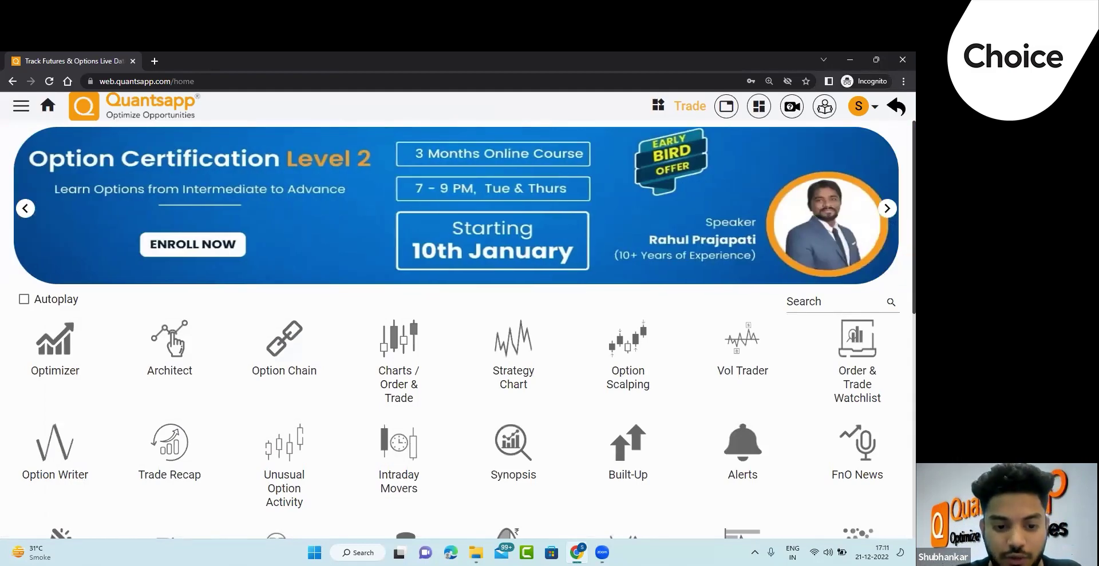
click(358, 553)
text(excel)
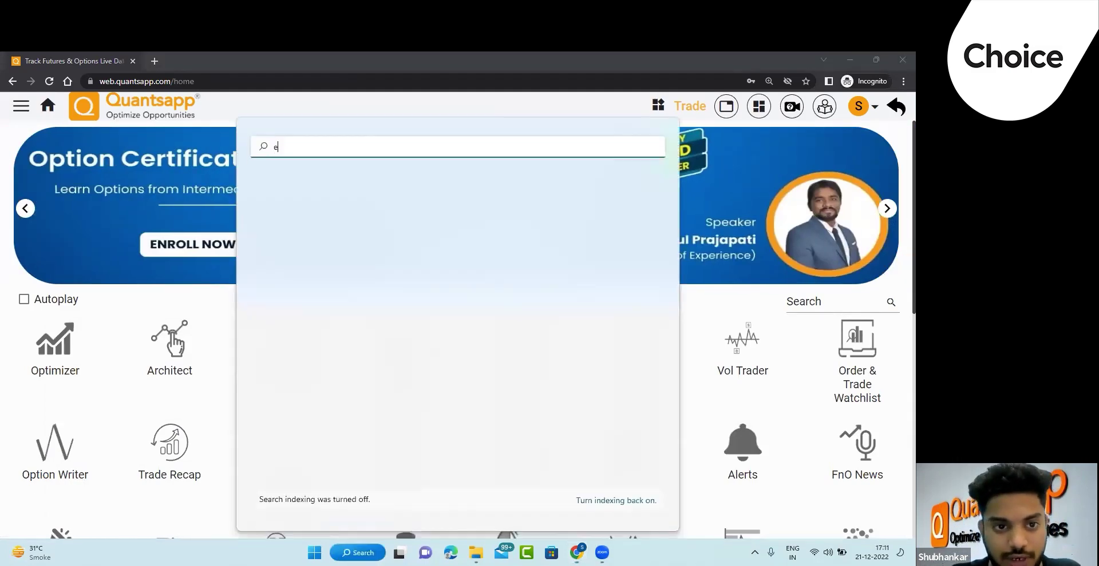
key(Return)
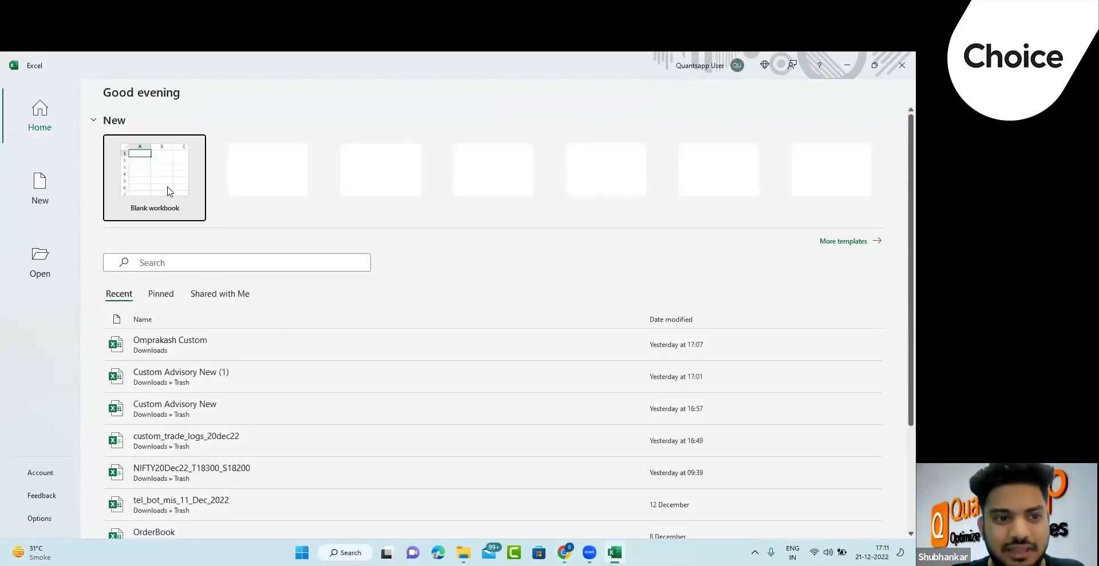
click(166, 187)
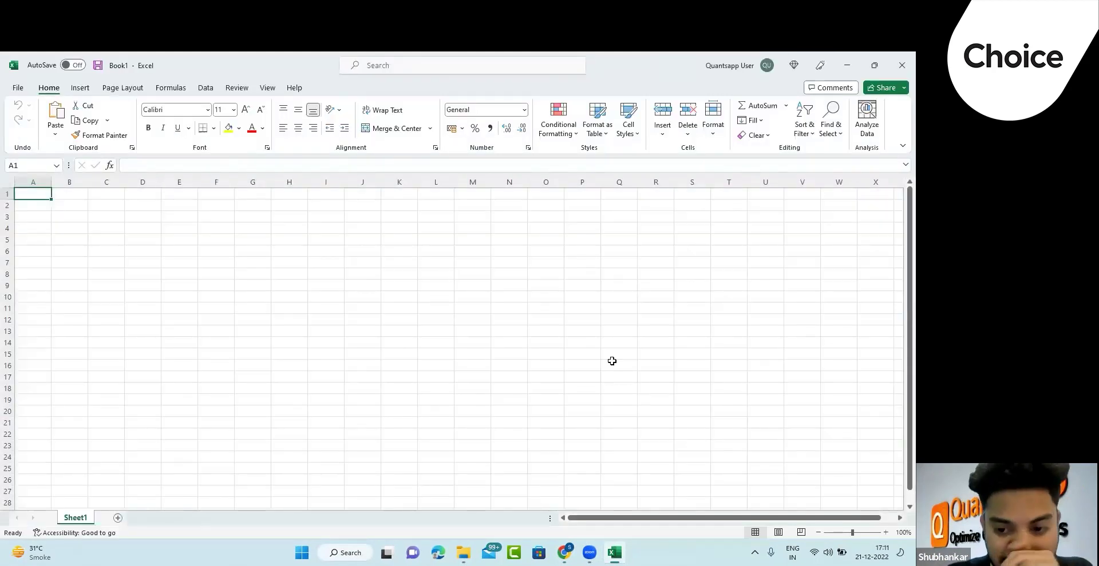
click(885, 533)
click(886, 533)
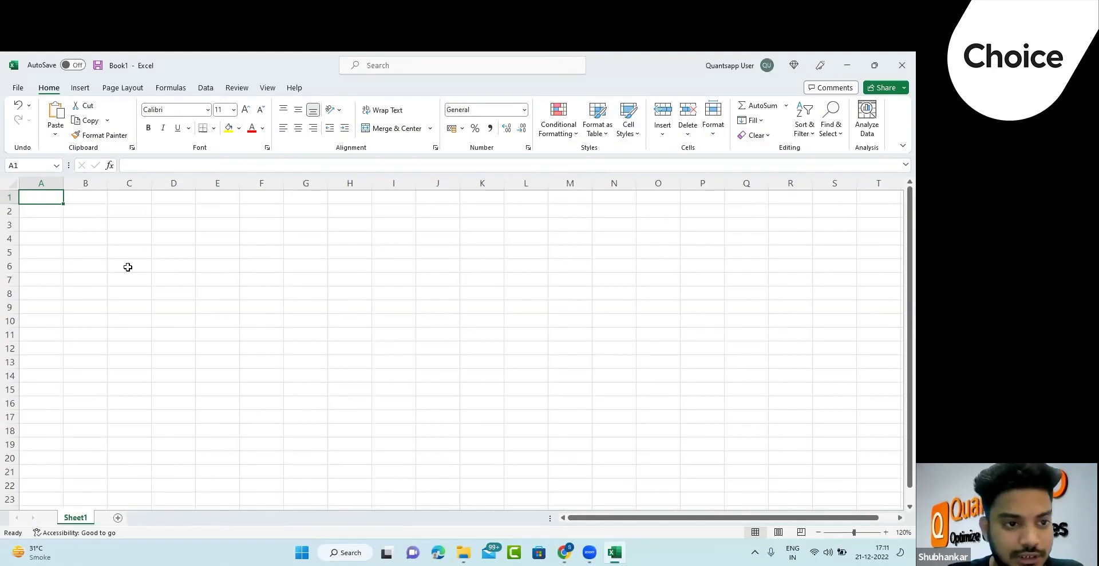
Enter "Theta" in A1 and "Option Seller = Friend" in B1, and fit column B to its text.
text(Theta)
key(Tab)
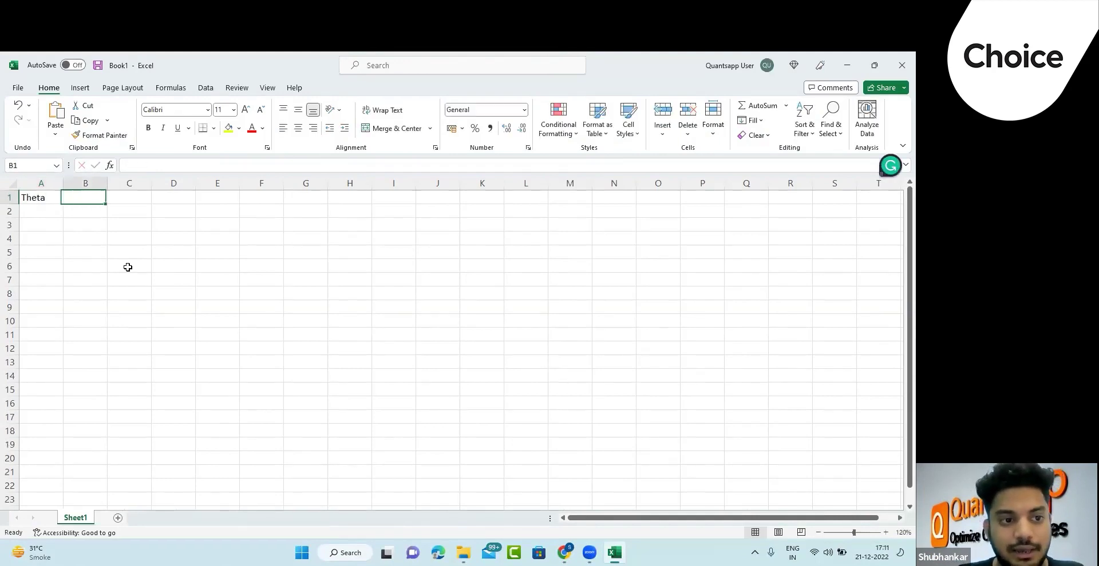
text(Option)
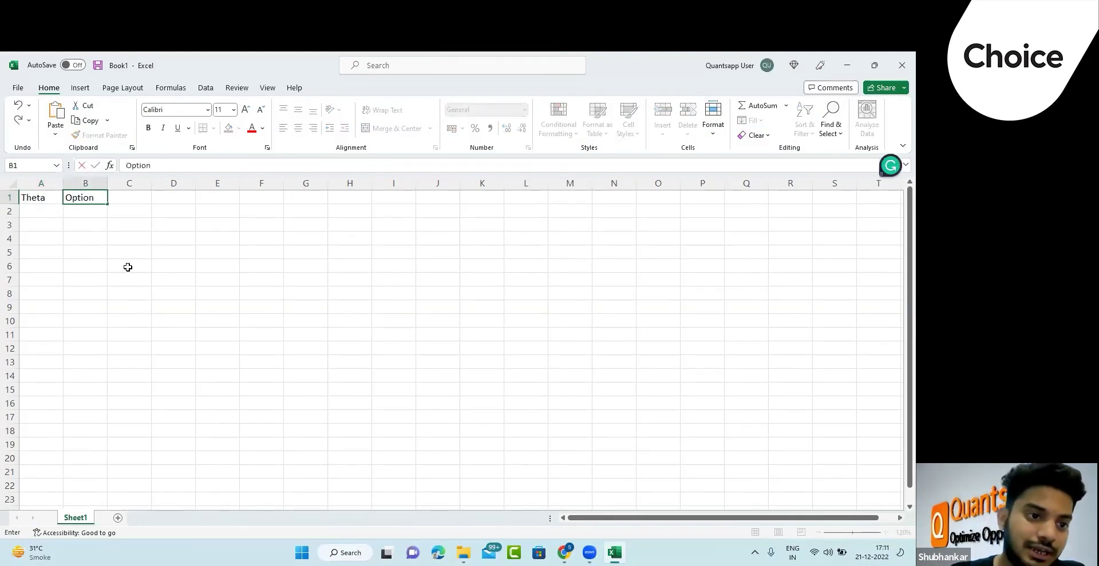
text( Seller =)
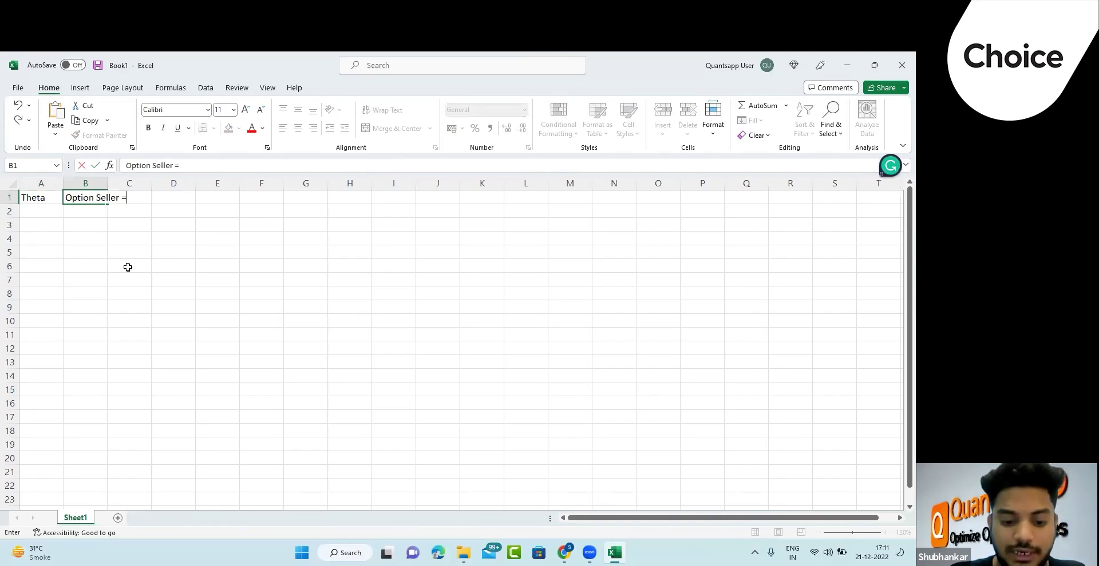
text( Friend)
key(Return)
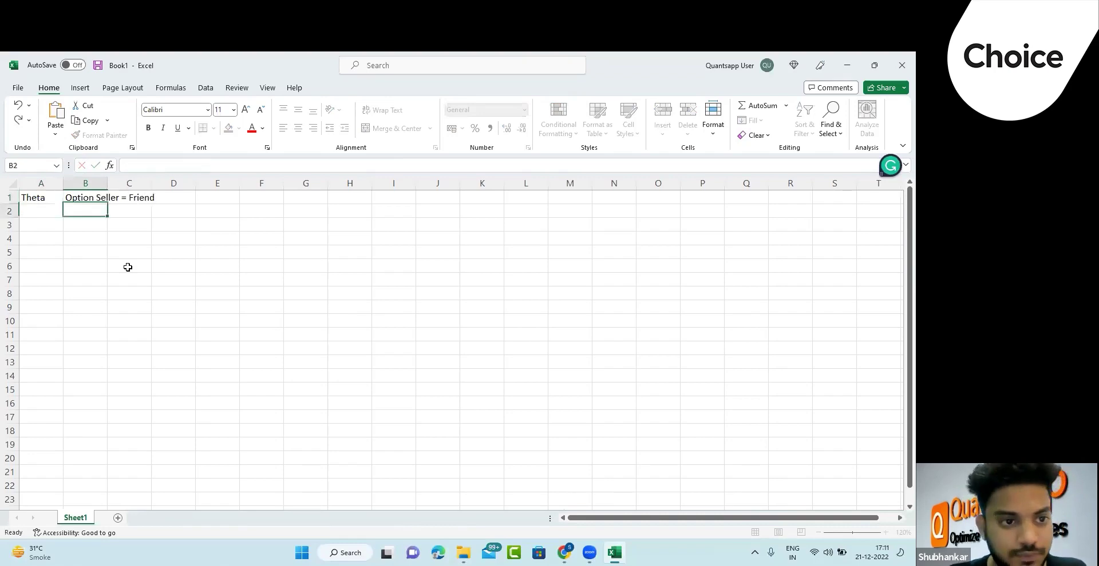
key(Right)
key(Right)
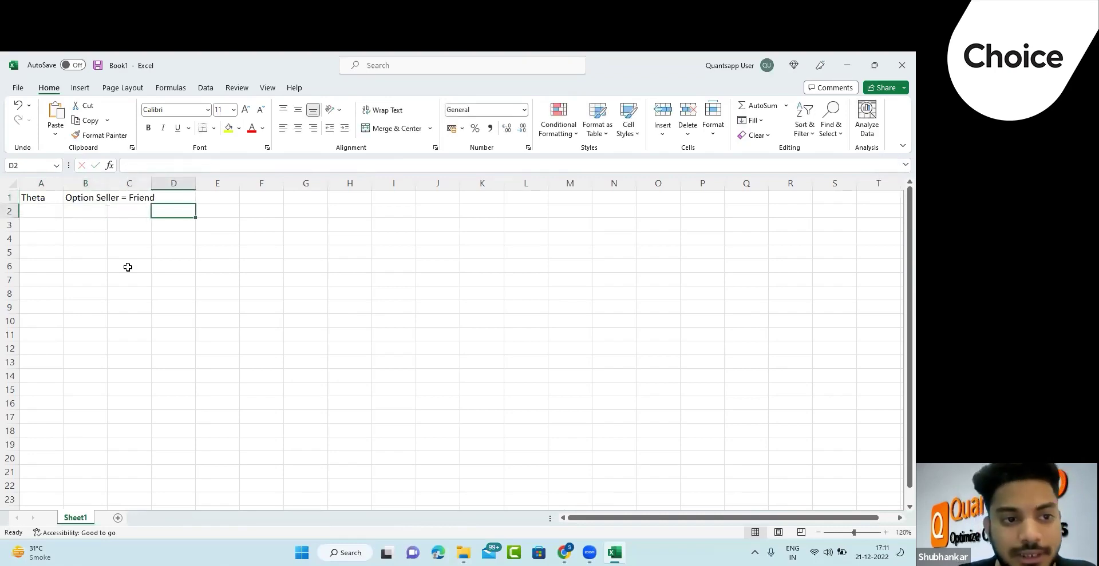
double_click(107, 184)
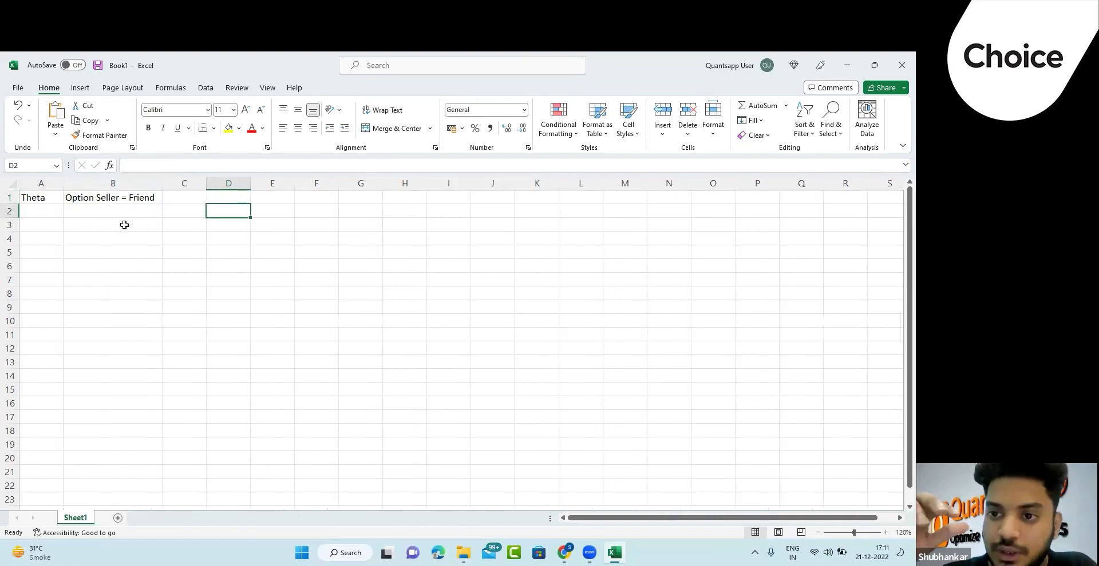
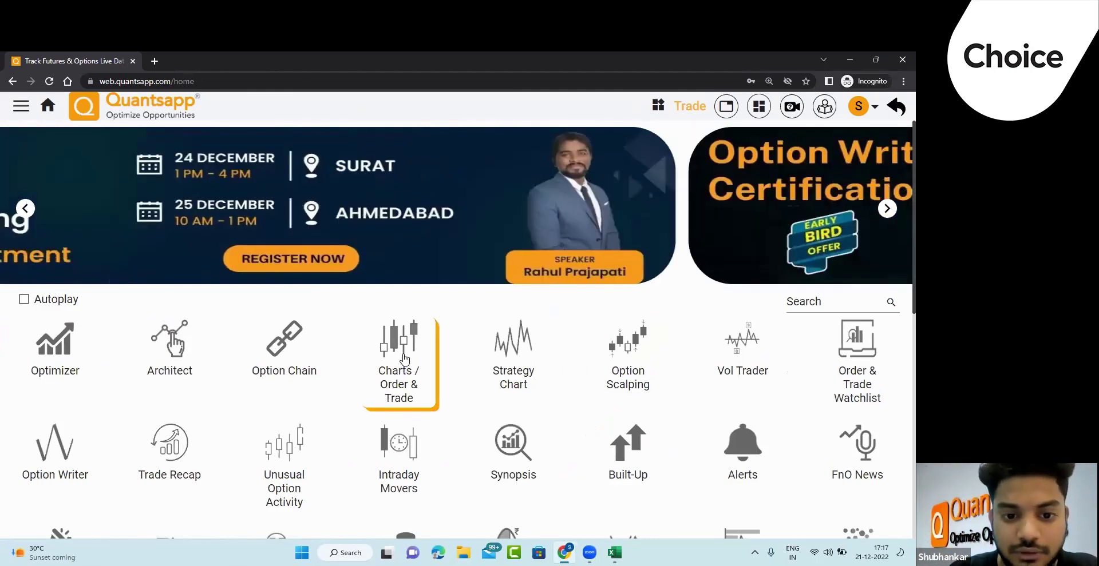
Open the Charts / Order & Trade tool, set the chart interval to 1 day and switch the symbol to NIFTY.
click(410, 379)
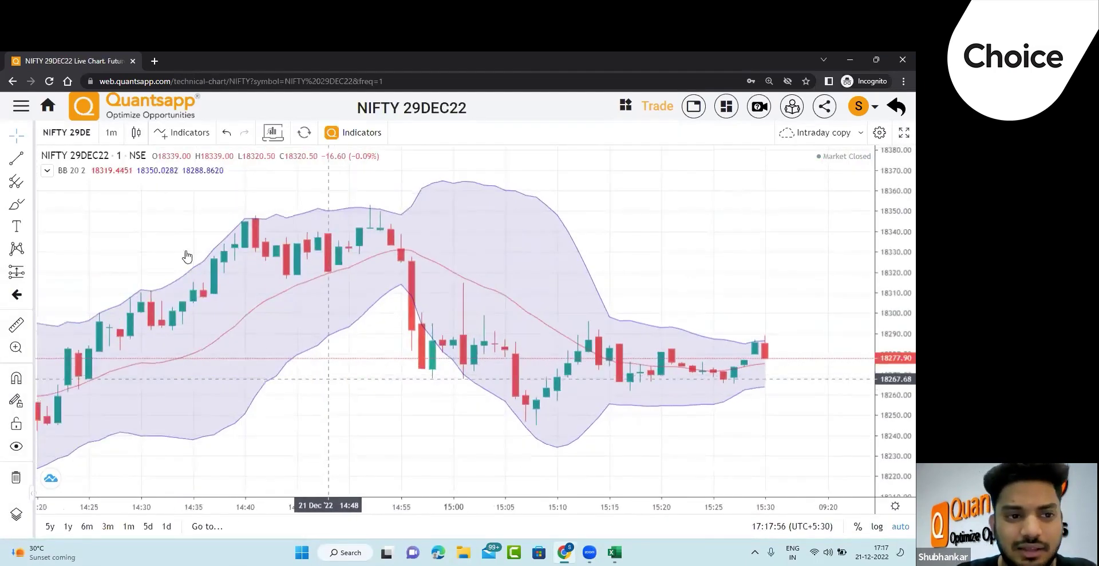
click(111, 132)
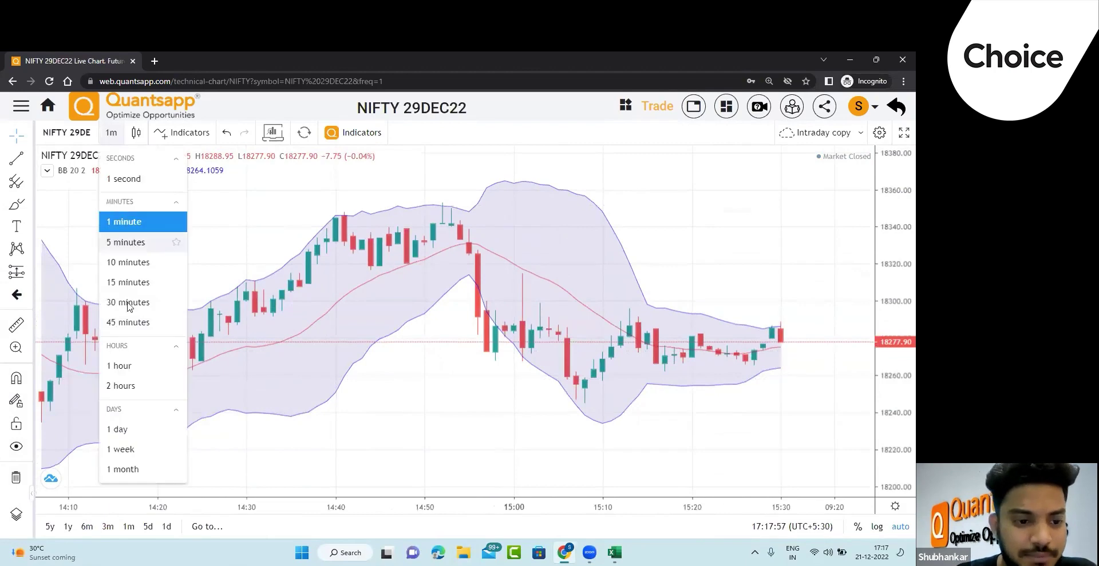
click(120, 429)
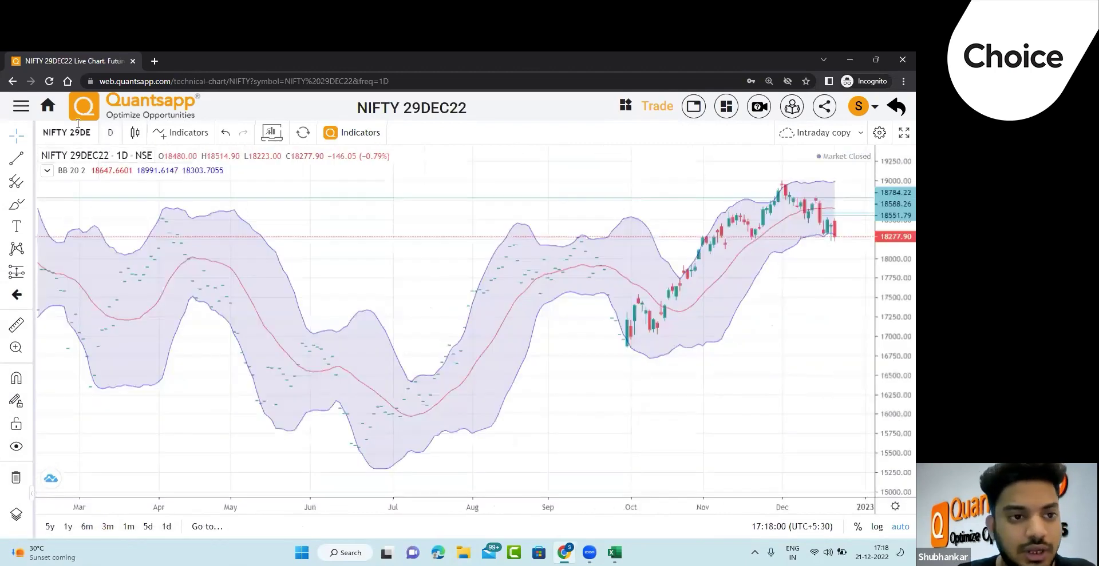
click(83, 133)
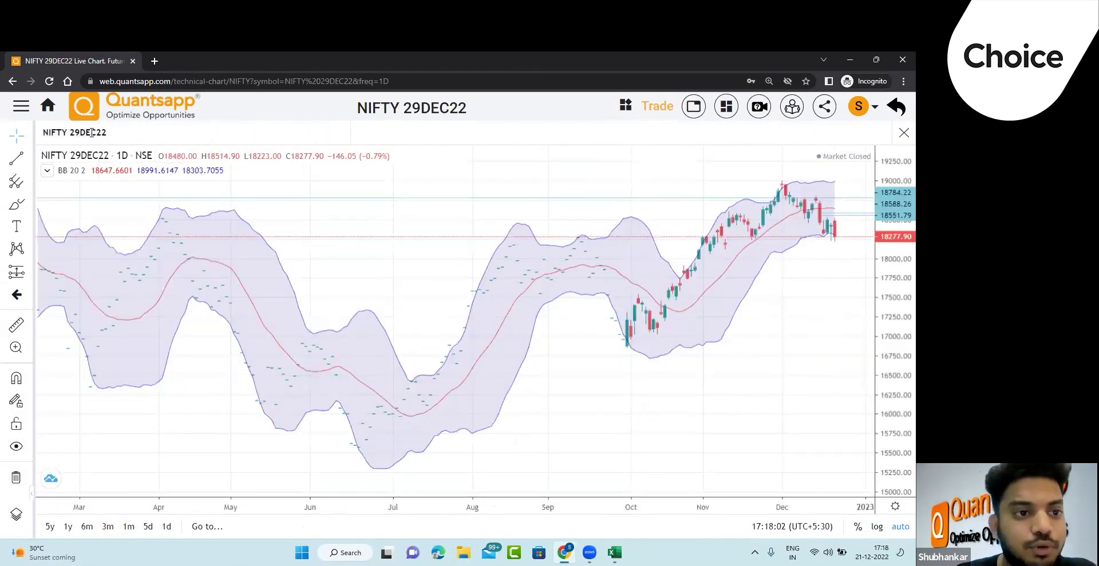
click(90, 170)
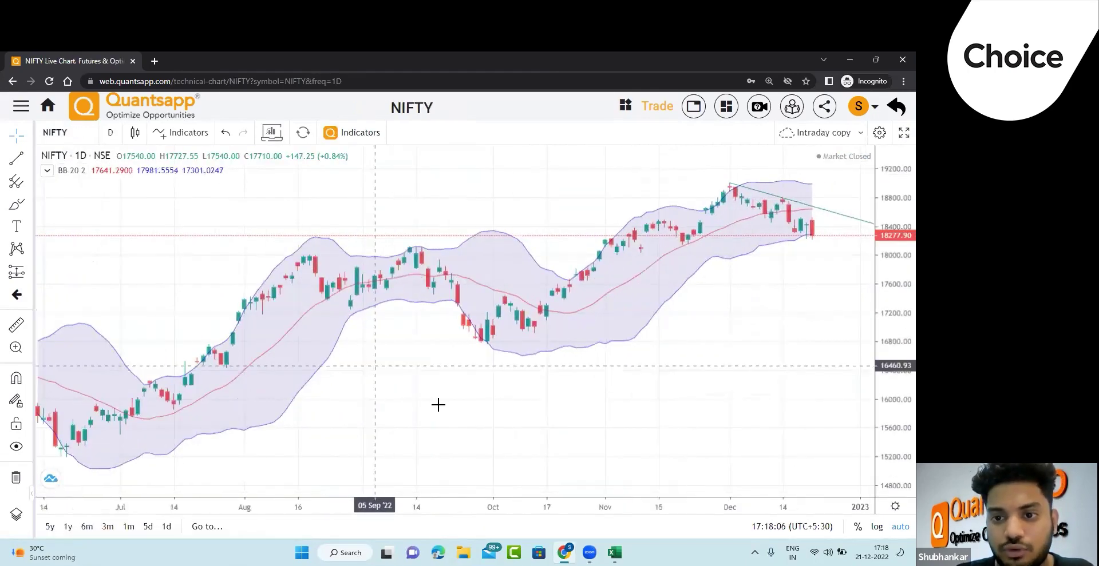
Remove the Bollinger Bands from the NIFTY chart and add the Average True Range indicator.
drag(317, 421, 218, 417)
scroll(218, 417, up, 5)
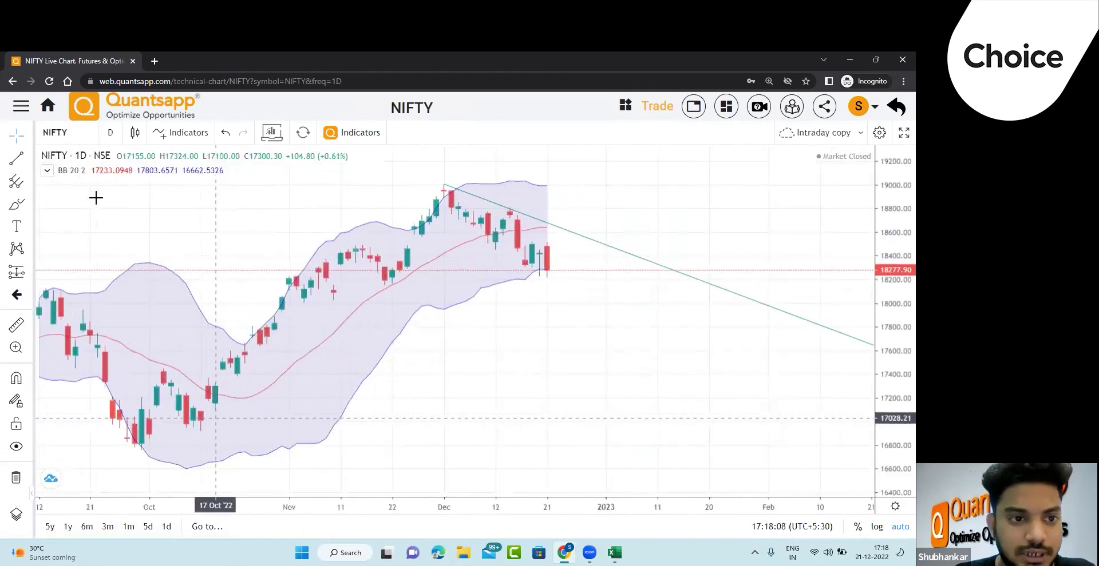
click(129, 172)
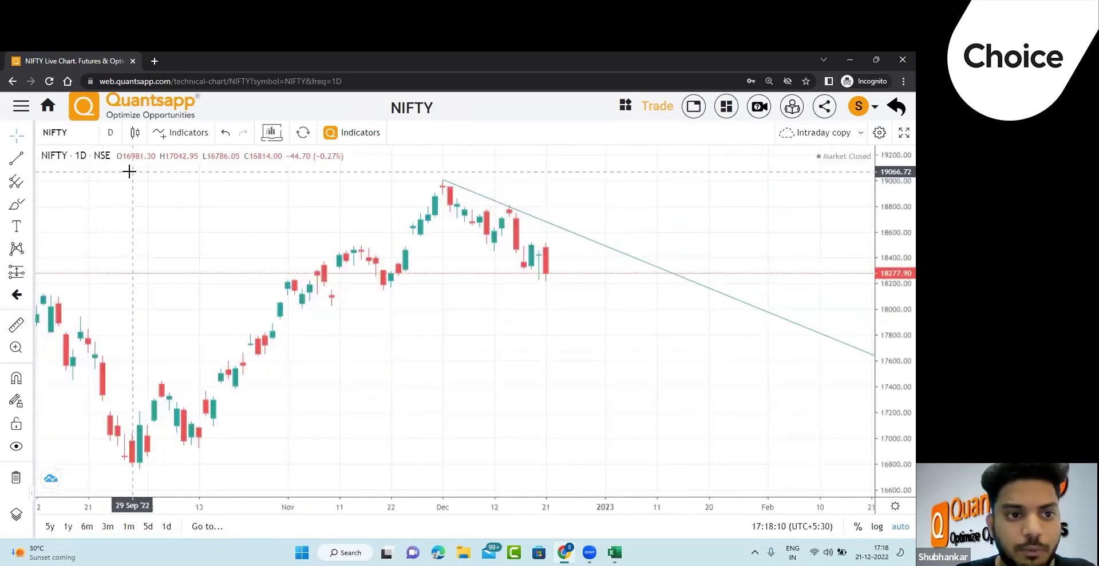
click(189, 134)
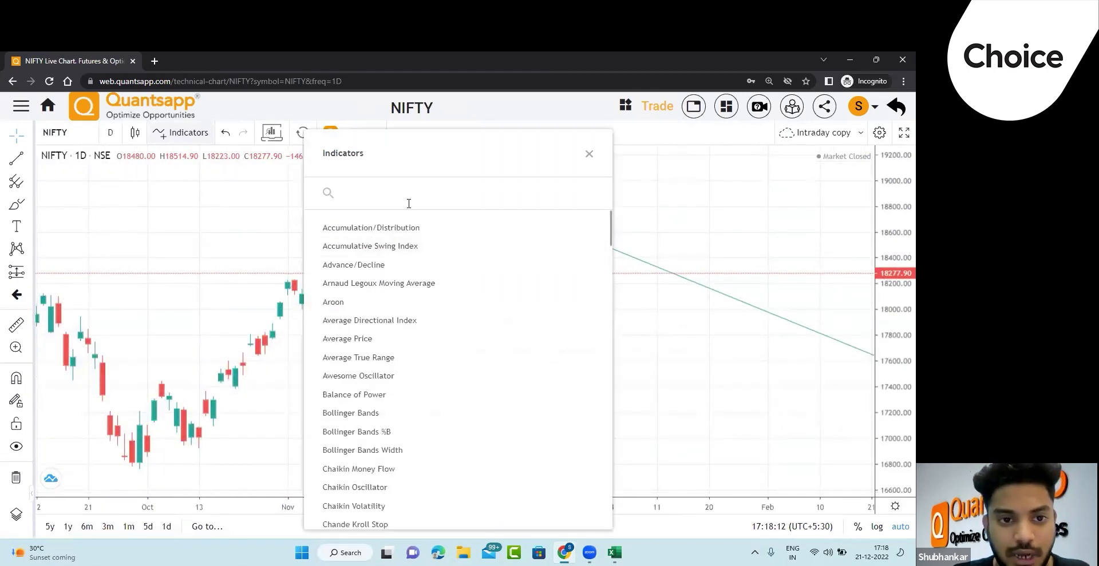
text(atr)
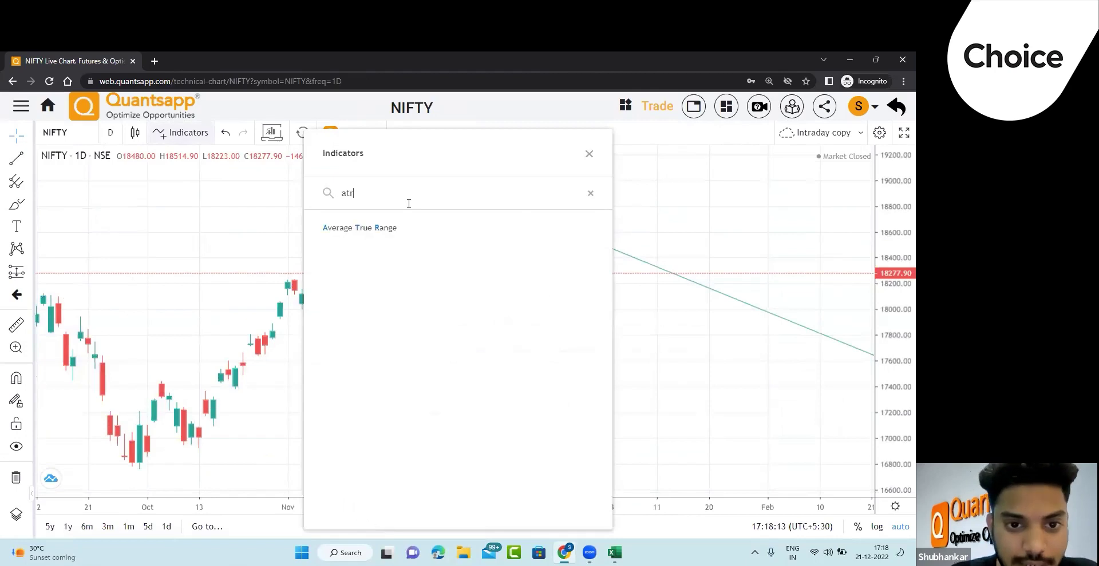
click(398, 234)
key(Escape)
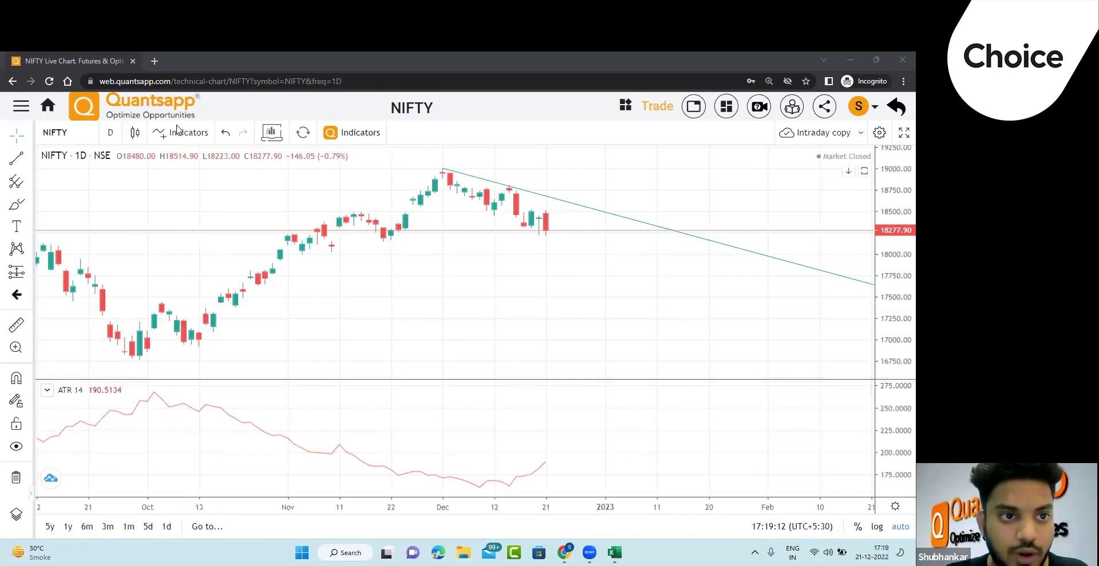
Open the Quantsapp home page in a new browser tab and launch the Option Architect.
click(149, 53)
text(web)
key(Return)
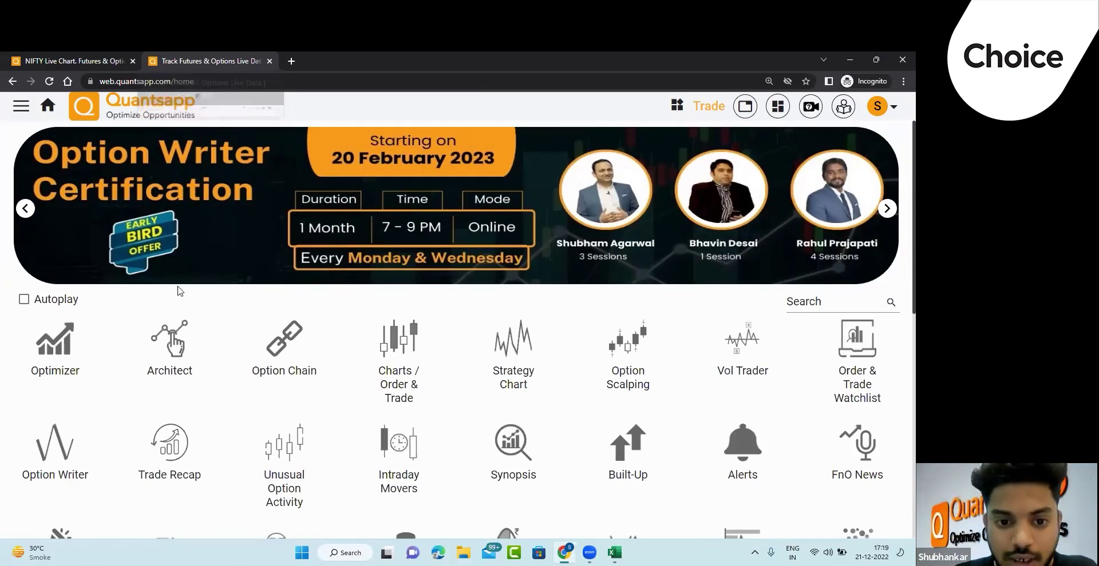
click(172, 358)
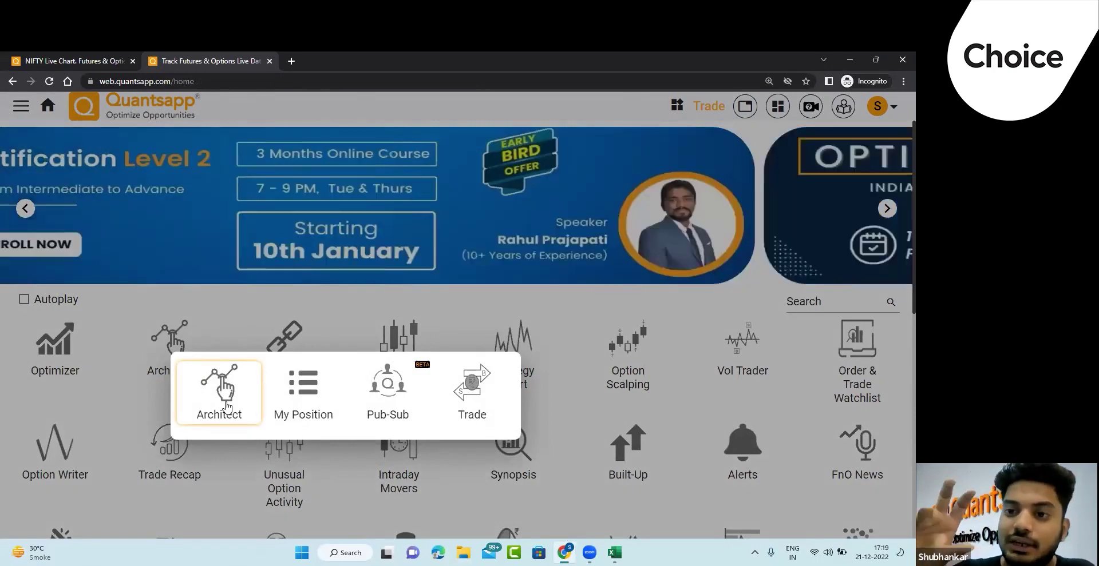
click(225, 401)
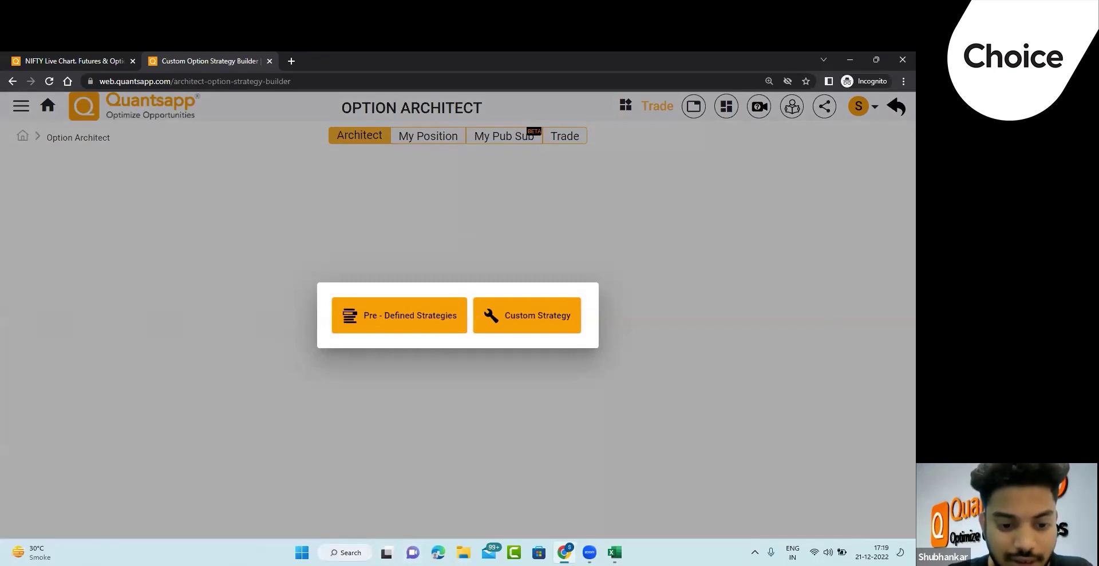
click(321, 553)
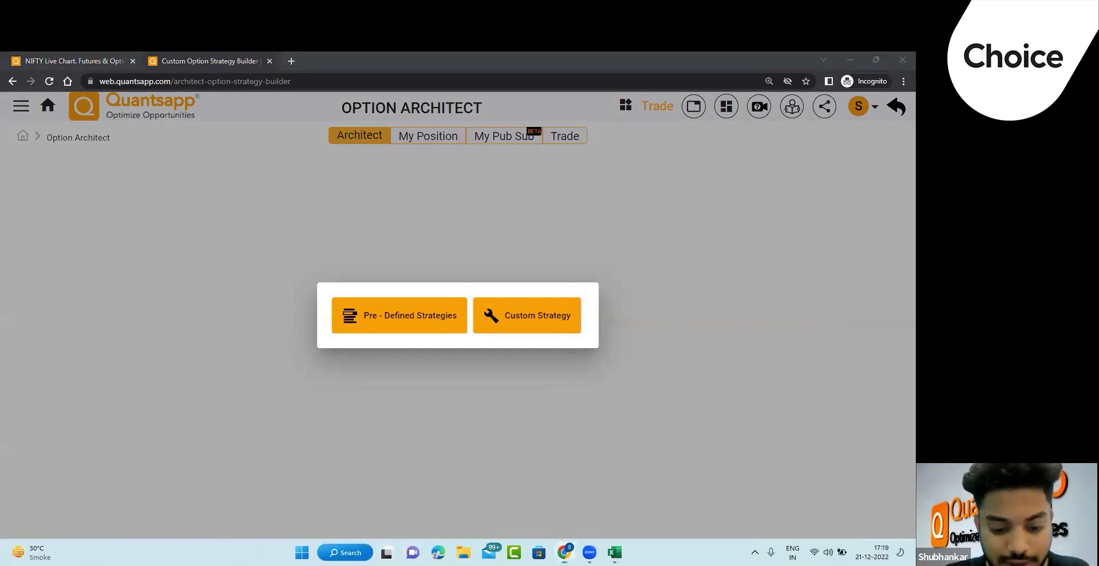
text(cal)
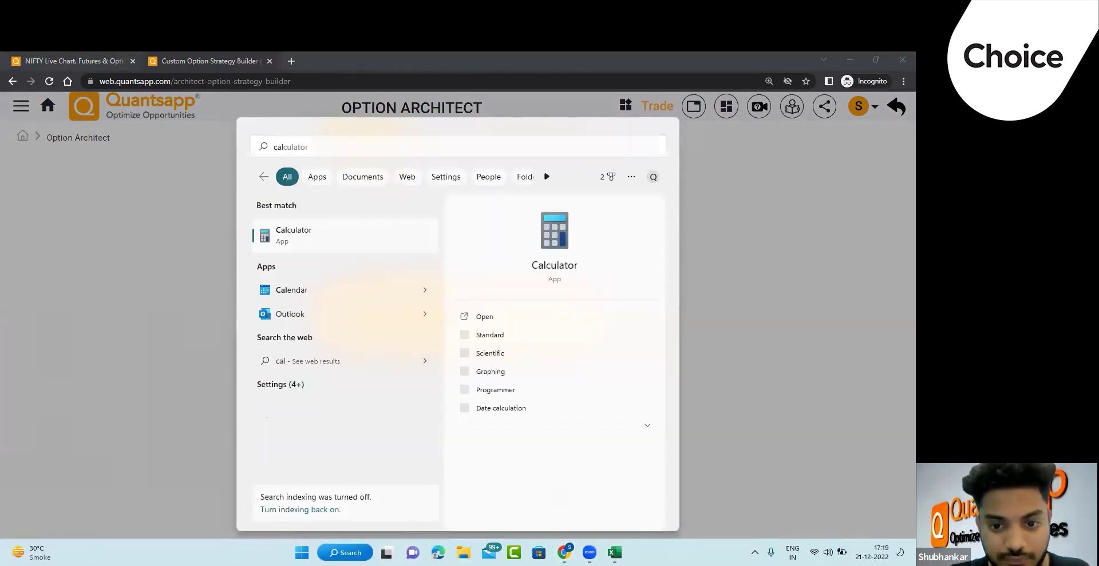
key(Return)
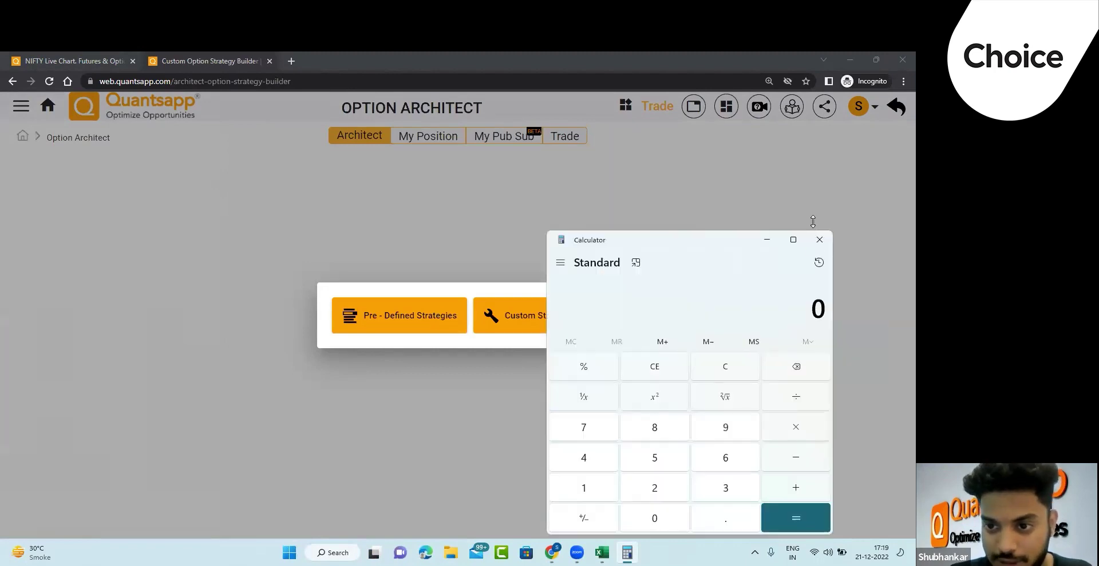
click(820, 240)
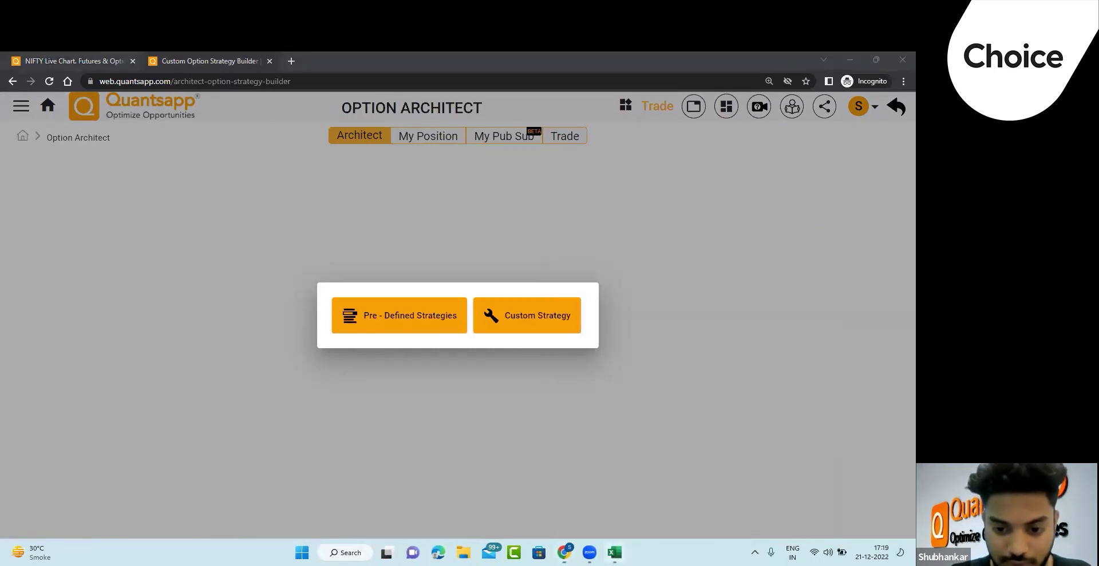
Switch to Excel and enter 190 in C5 and 18277 in D5, beside the ATR- Average True Range label.
click(614, 553)
click(197, 253)
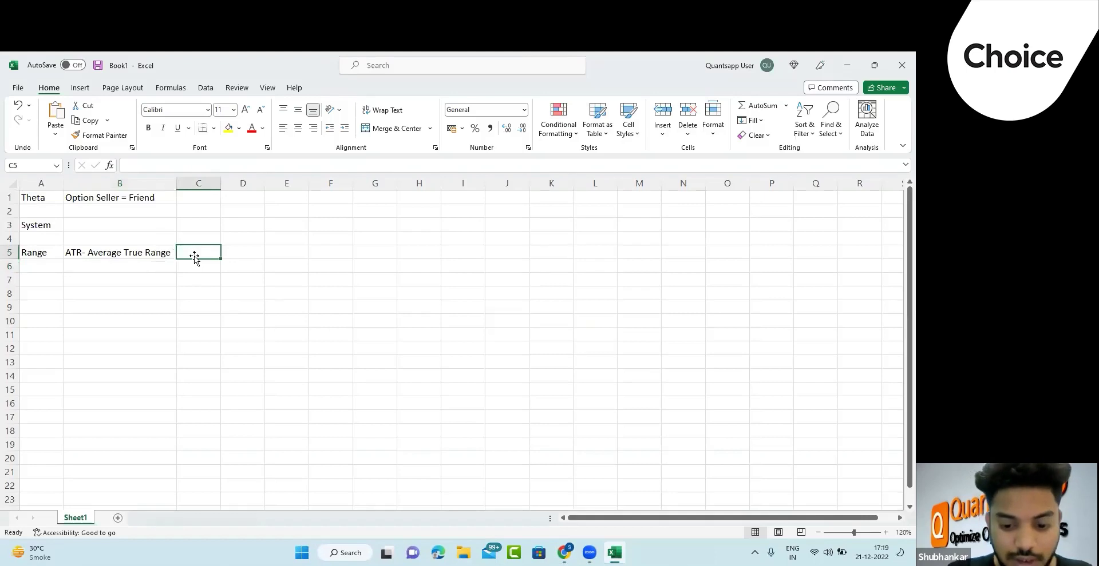
text(190)
key(Tab)
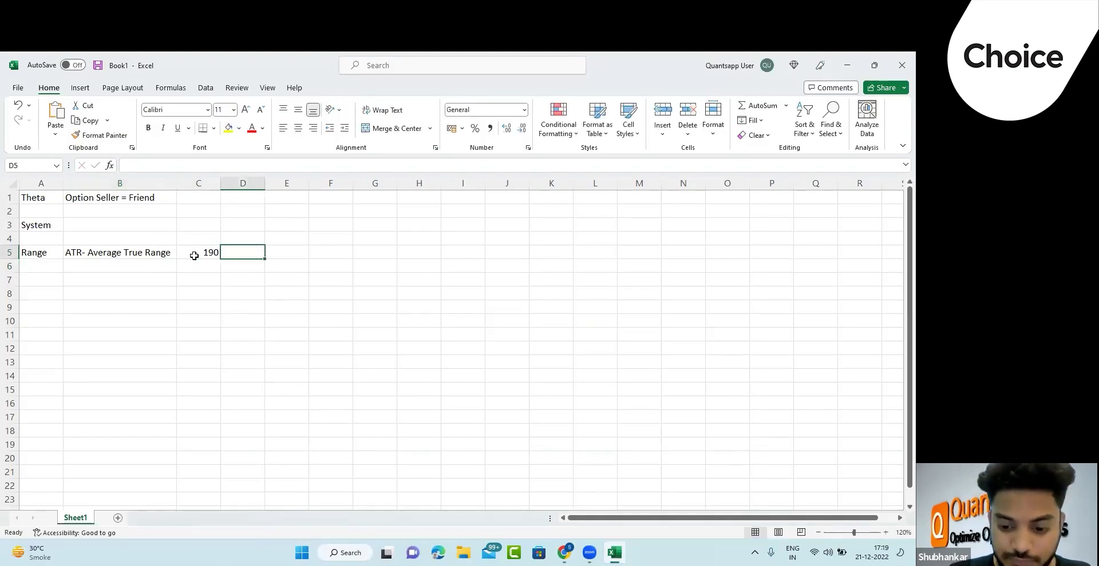
text(18277)
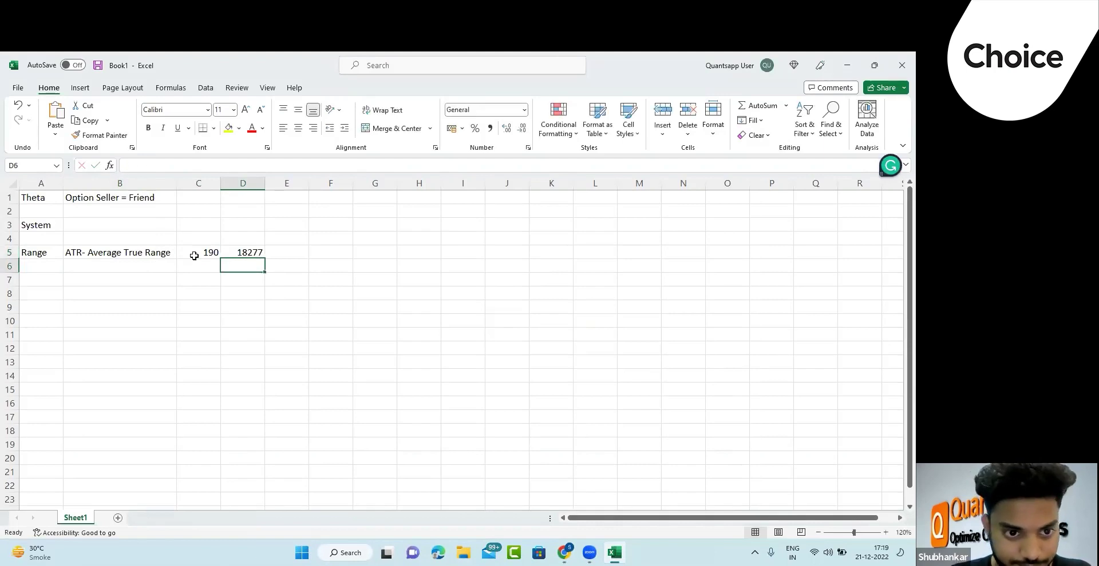
Check NIFTY's last price on the browser's technical chart, then return to the Excel workbook and select cell E4.
key(alt+Tab)
click(70, 60)
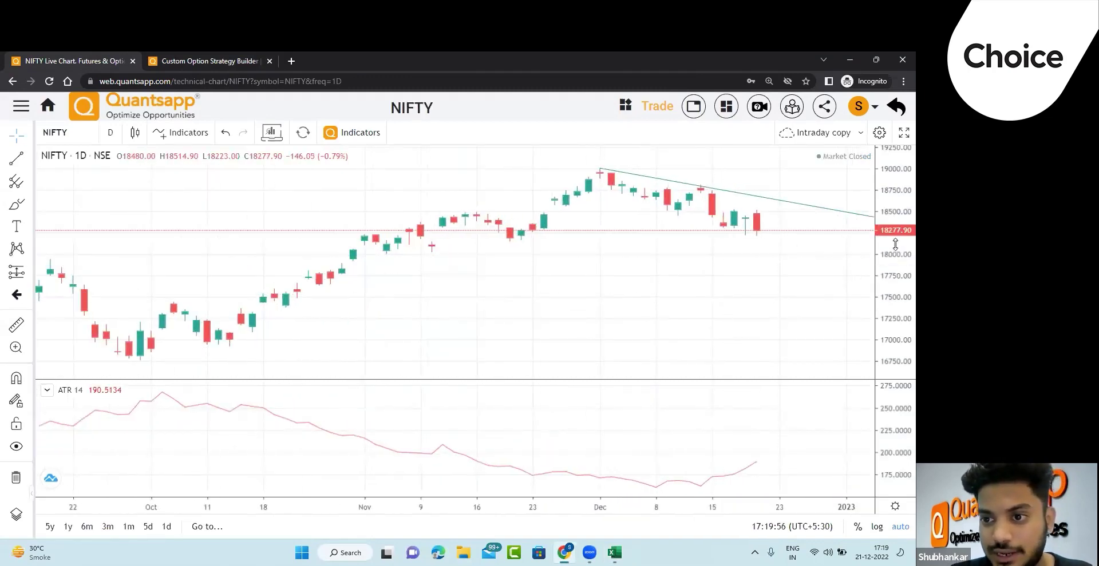
key(alt+Tab)
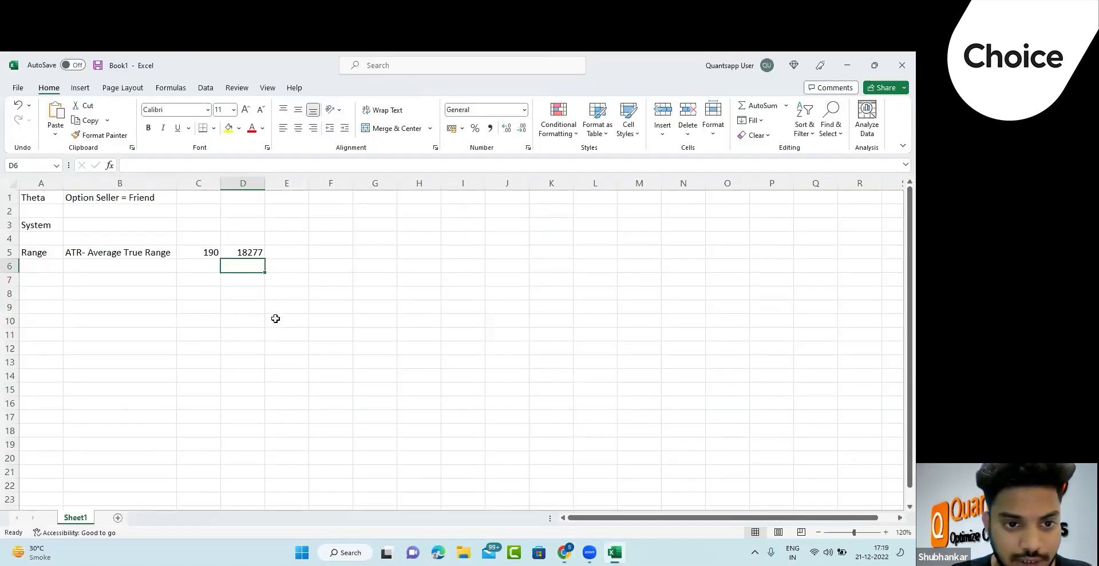
key(Right)
key(Up)
key(Up)
text(=)
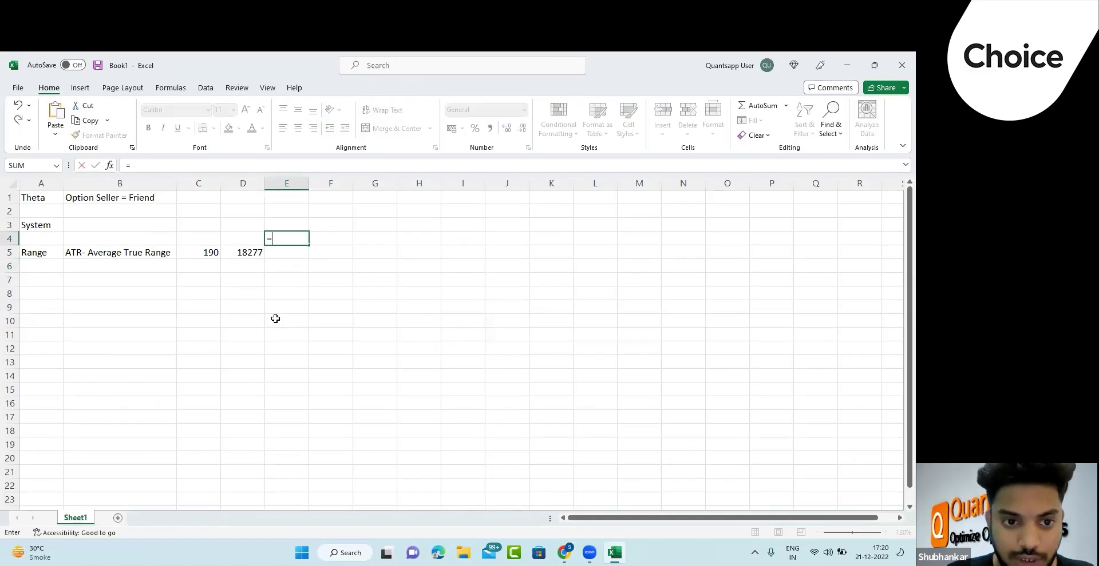
key(Left)
key(Left)
key(Down)
key(Right)
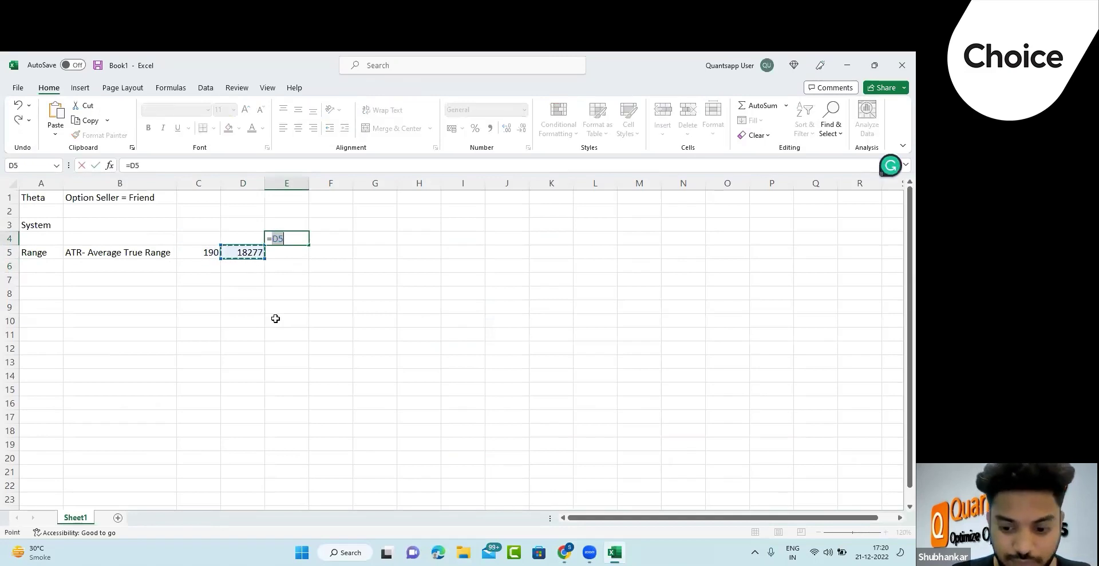
key(Left)
text(-)
key(Right)
key(BackSpace)
key(BackSpace)
key(BackSpace)
key(BackSpace)
key(BackSpace)
key(BackSpace)
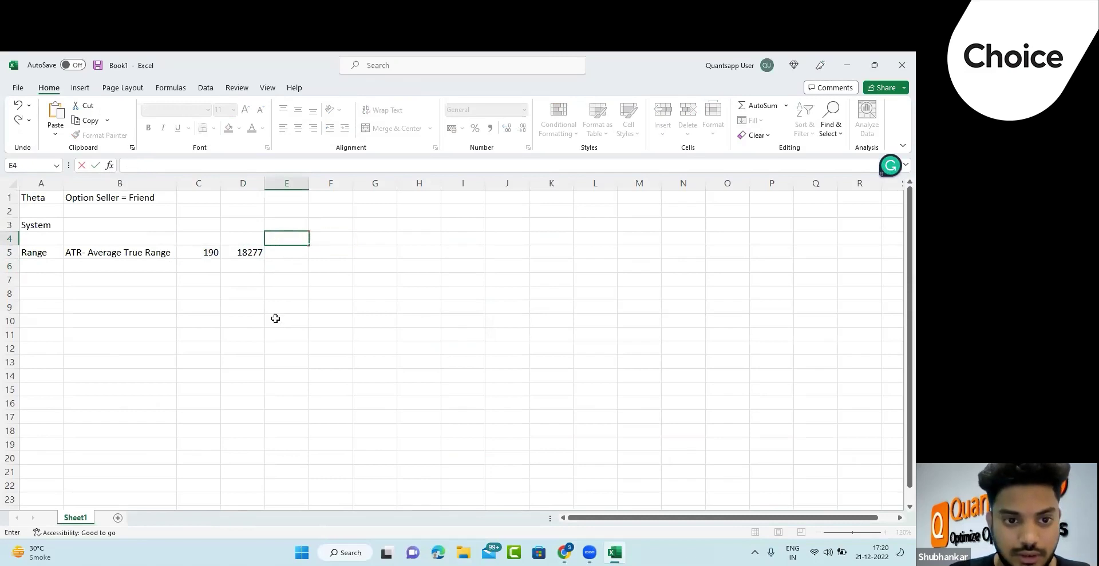
Enter the formula =D5-C5 in E4 to compute the lower end of the range.
text(=)
key(Left)
key(Left)
key(Down)
key(Right)
text(-)
key(Left)
key(Left)
key(Down)
key(Return)
key(Return)
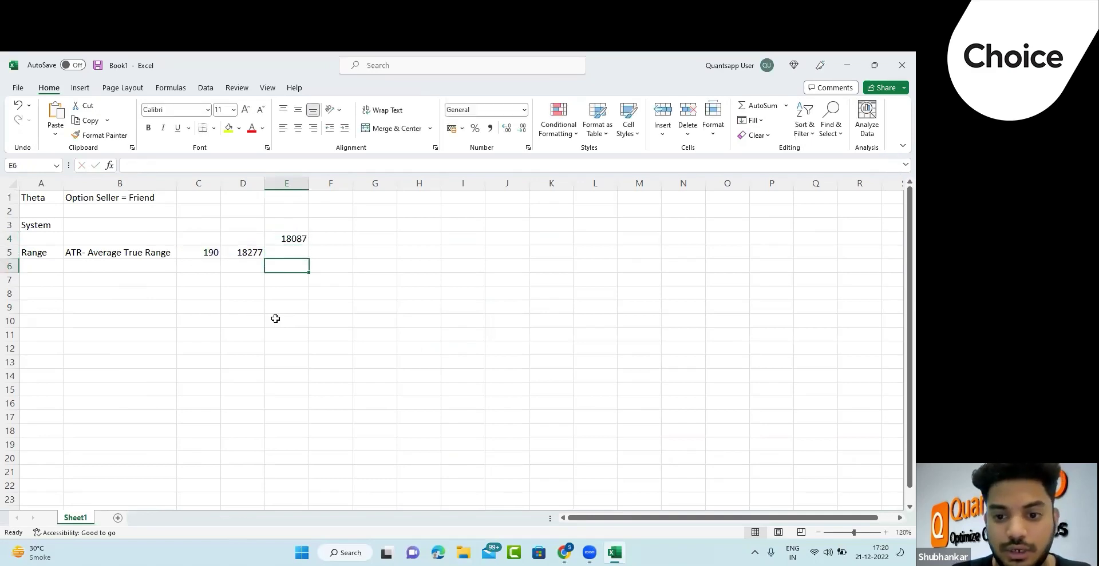
Enter the formula =D5+C5 in E6 to compute the upper end of the range.
text(=)
key(Up)
key(Left)
key(Left)
key(Right)
text(+)
key(Left)
key(Left)
key(Up)
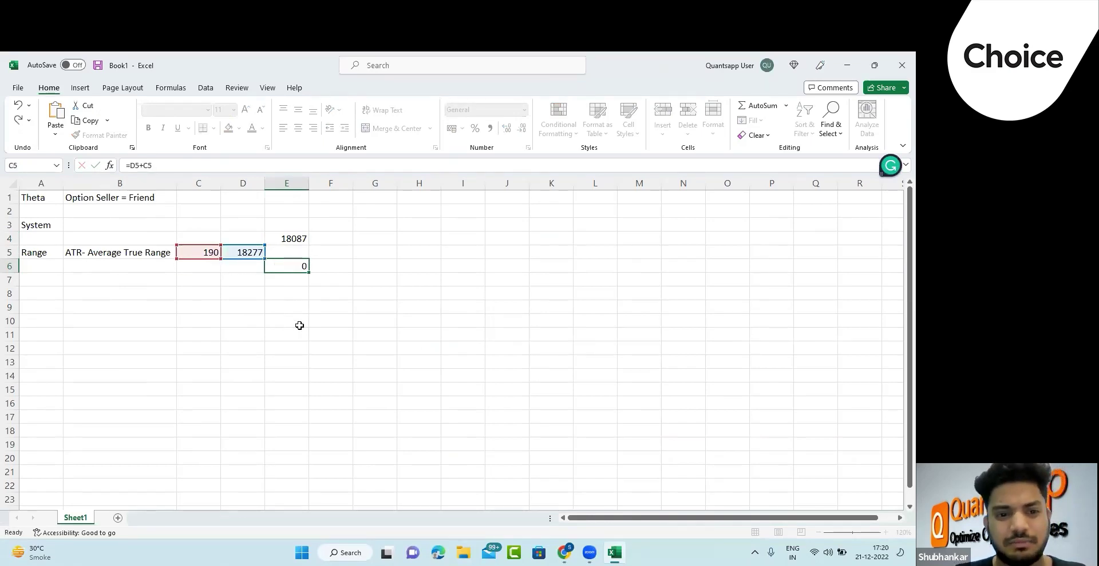
key(Return)
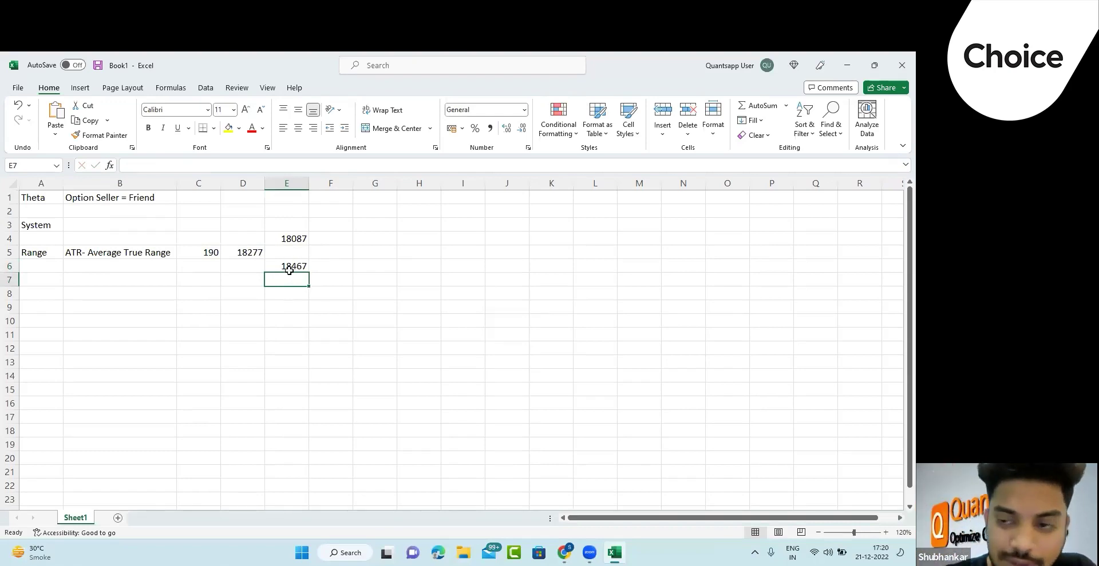
Switch to the Option Architect in the browser, start a custom strategy and add a sold NIFTY 22-Dec-22 18300 CE leg.
click(292, 239)
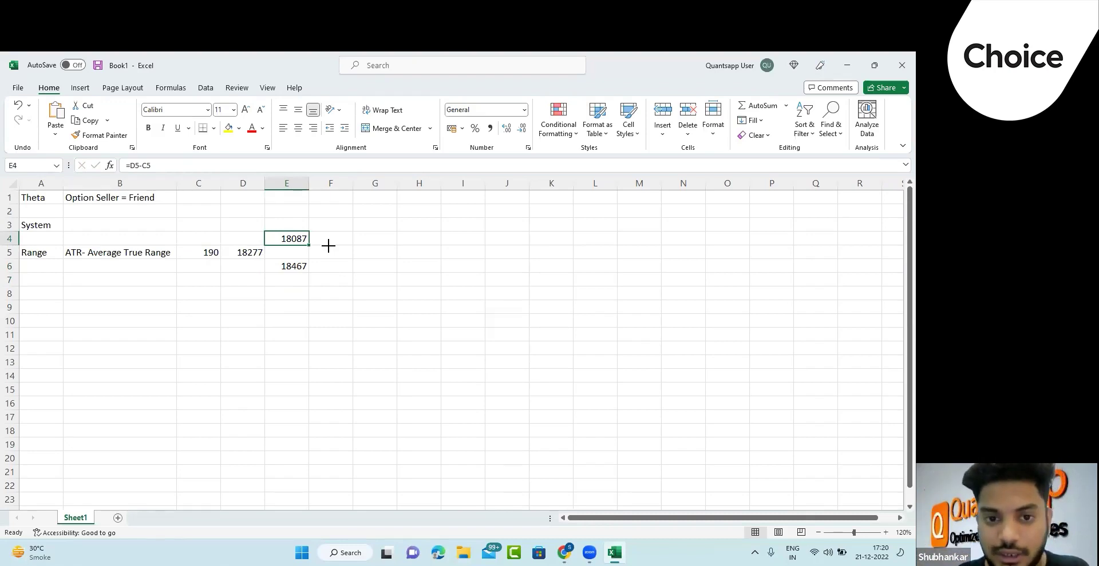
key(alt+Tab)
click(182, 62)
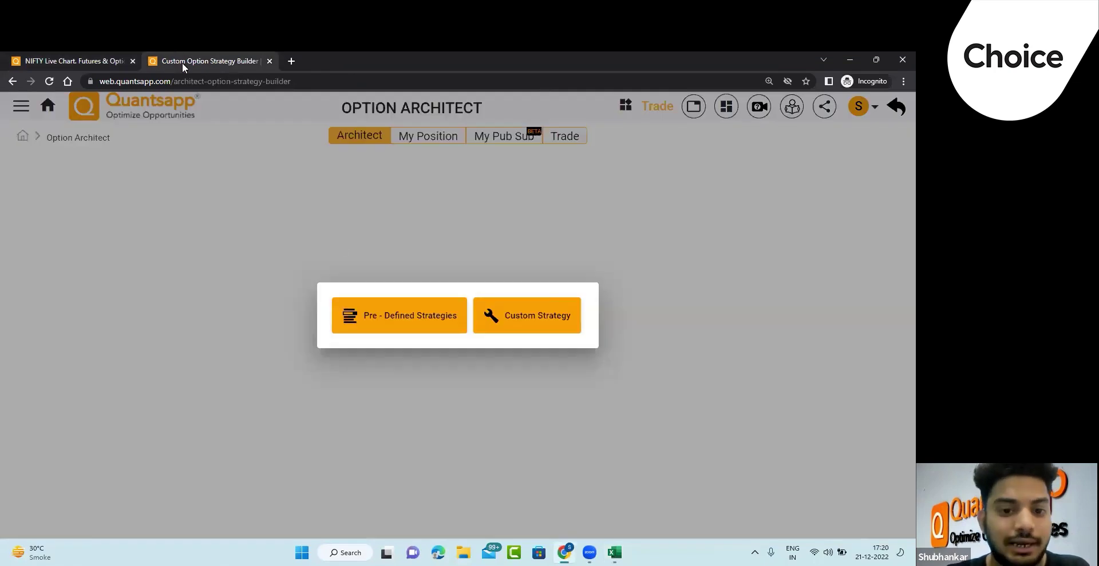
click(549, 313)
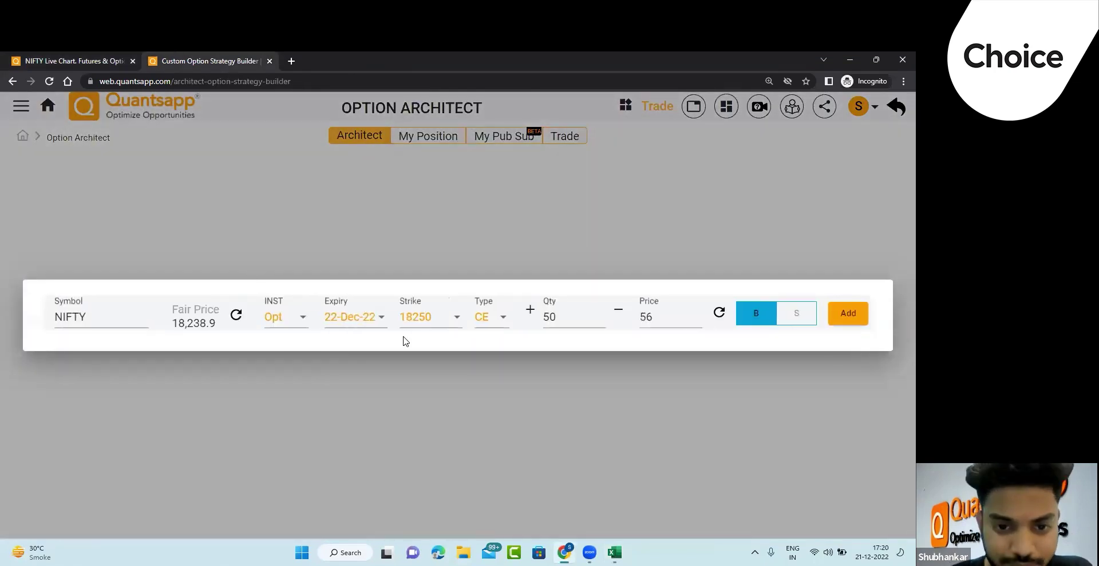
click(446, 331)
click(449, 378)
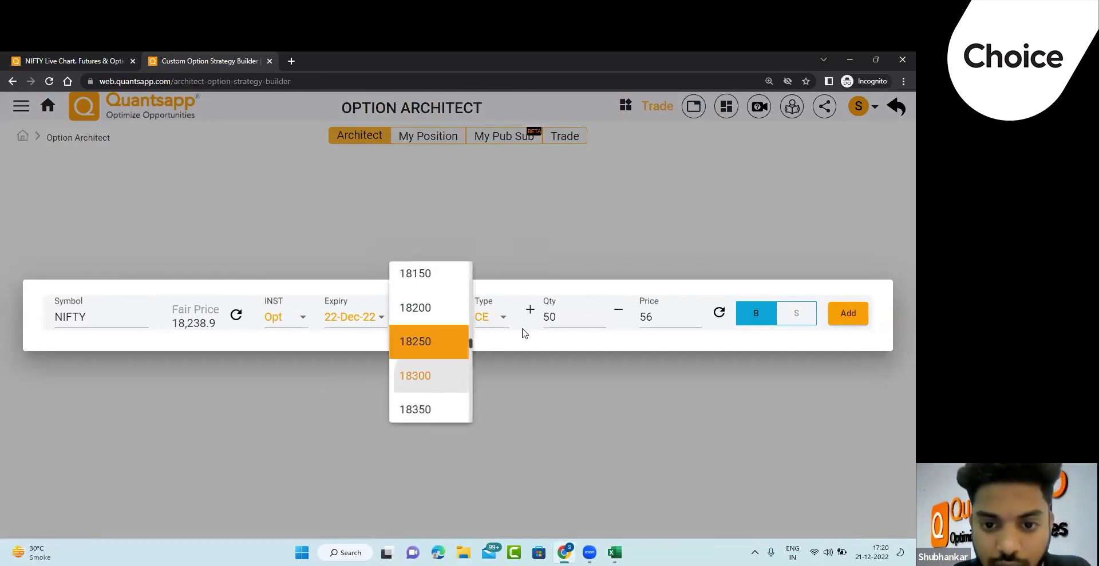
click(791, 312)
click(859, 314)
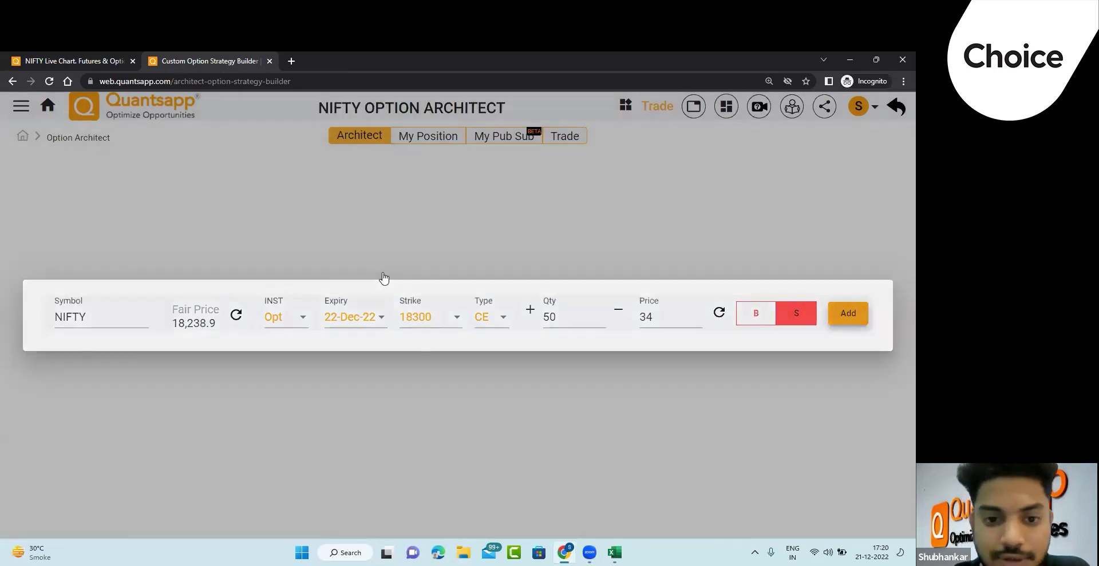
Add a sold NIFTY 22-Dec-22 18300 PE leg with quantity 50 to the strategy.
click(32, 283)
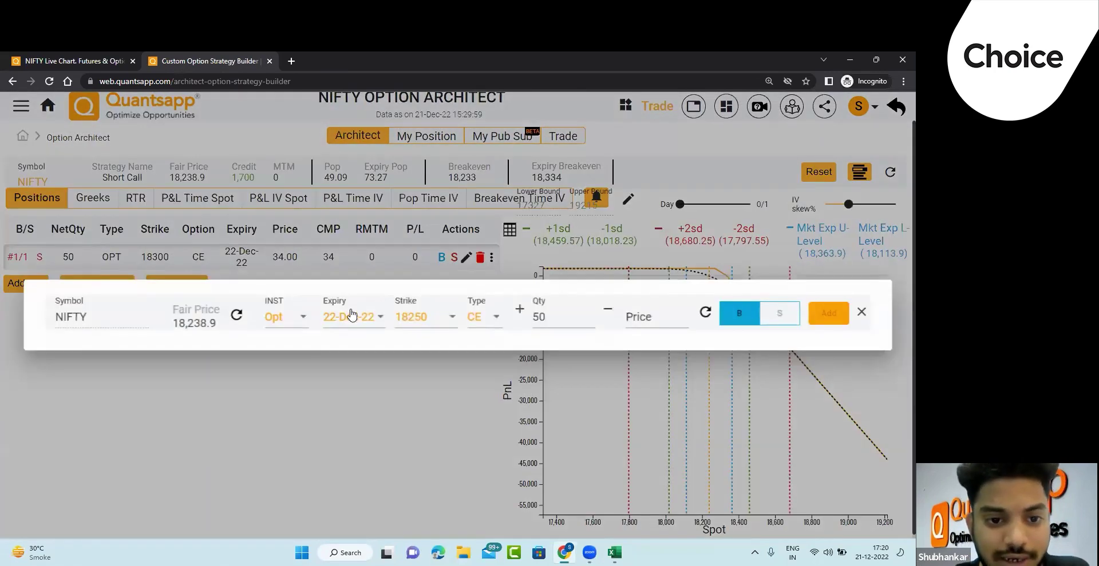
click(409, 326)
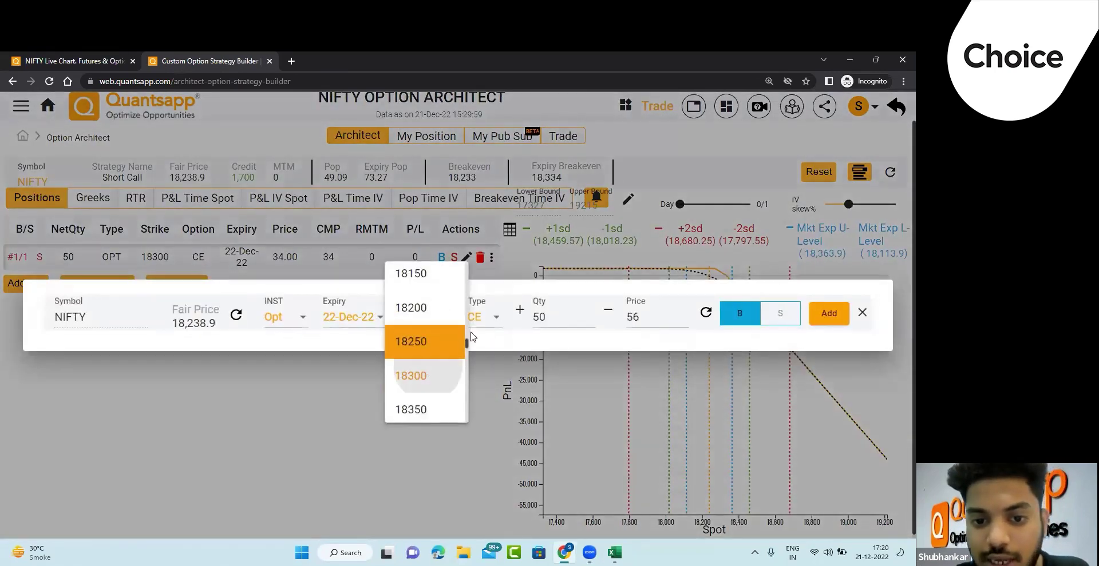
click(432, 375)
click(490, 326)
click(474, 375)
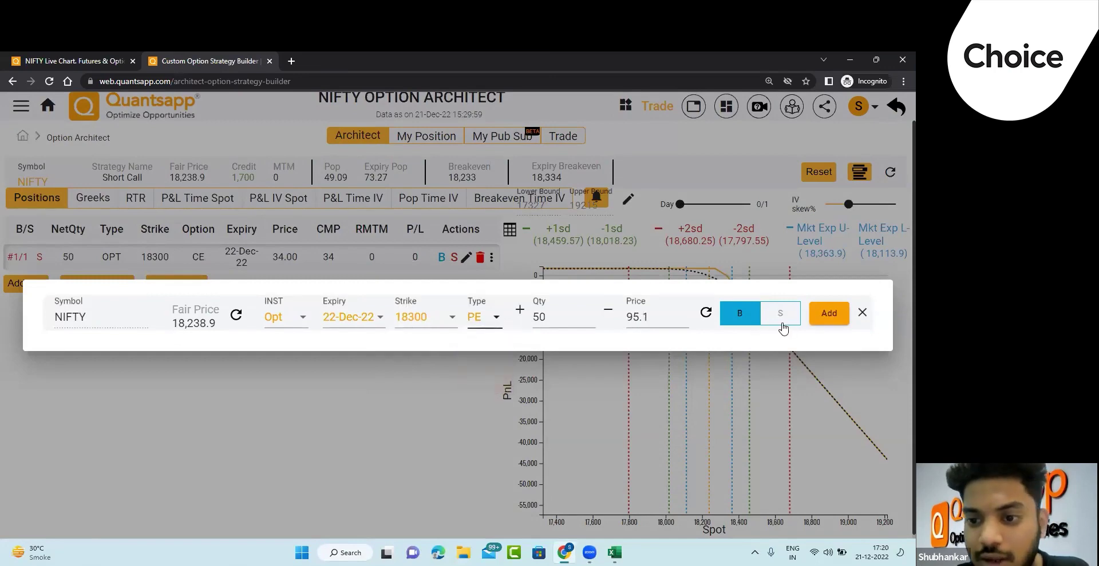
click(781, 318)
key(Return)
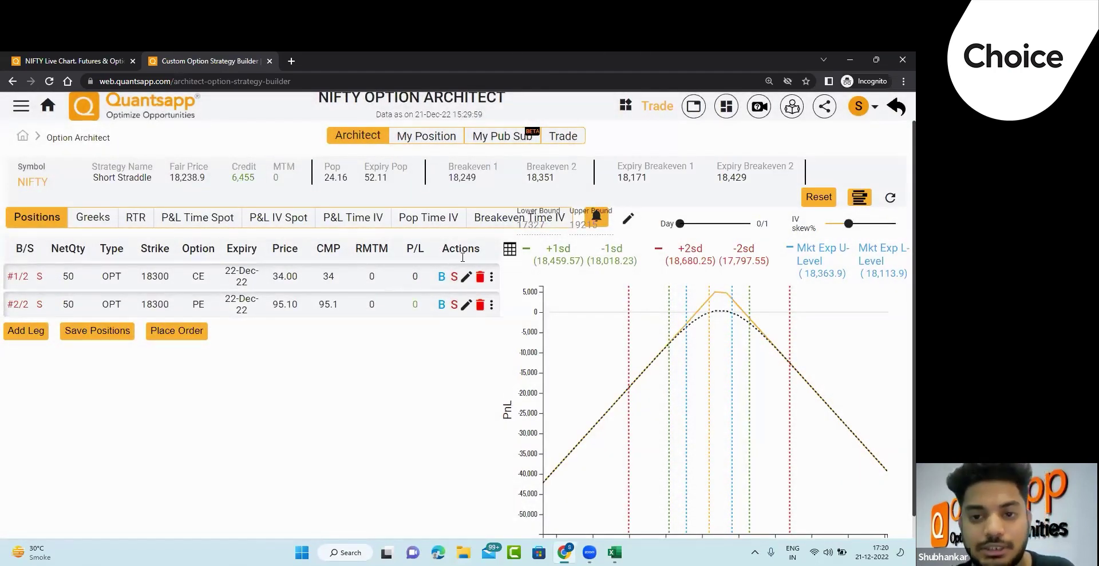
Compare the straddle's expiry breakevens in the Option Architect with the ATR-based range in the Excel workbook.
key(alt+Tab)
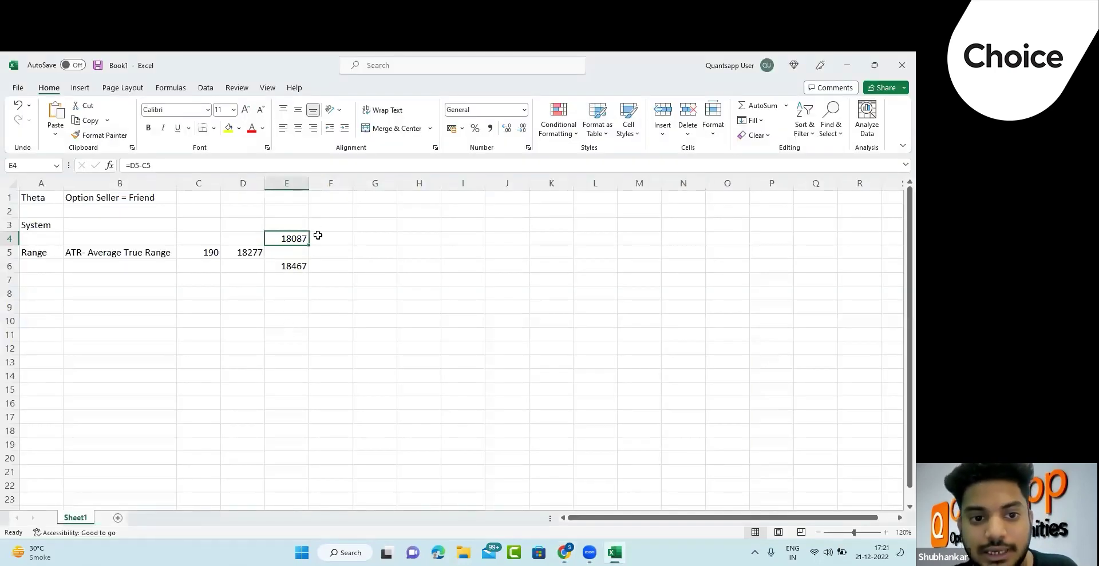
key(alt+Tab)
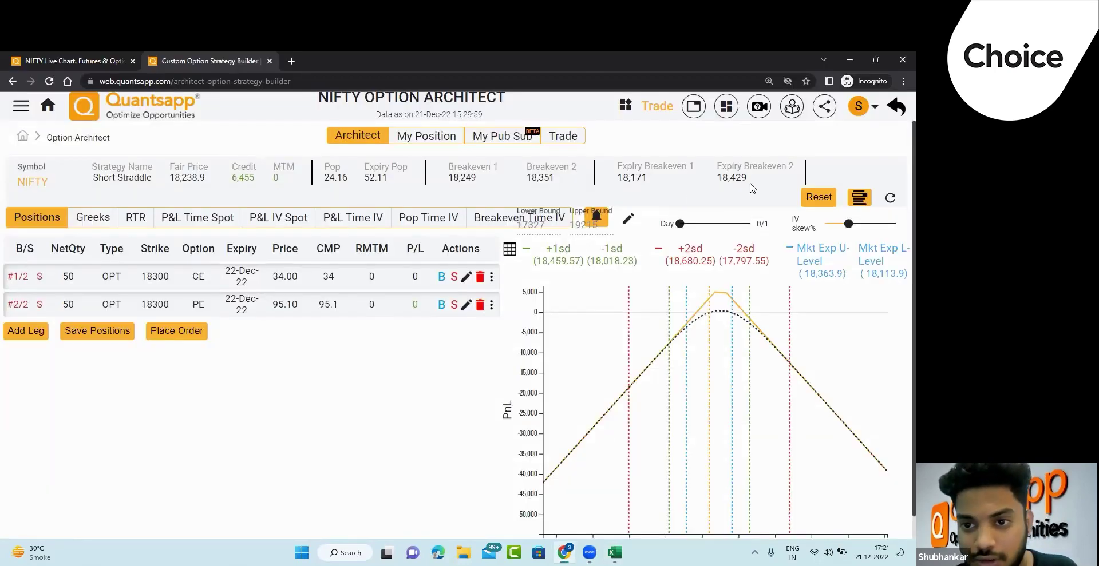
key(alt+Tab)
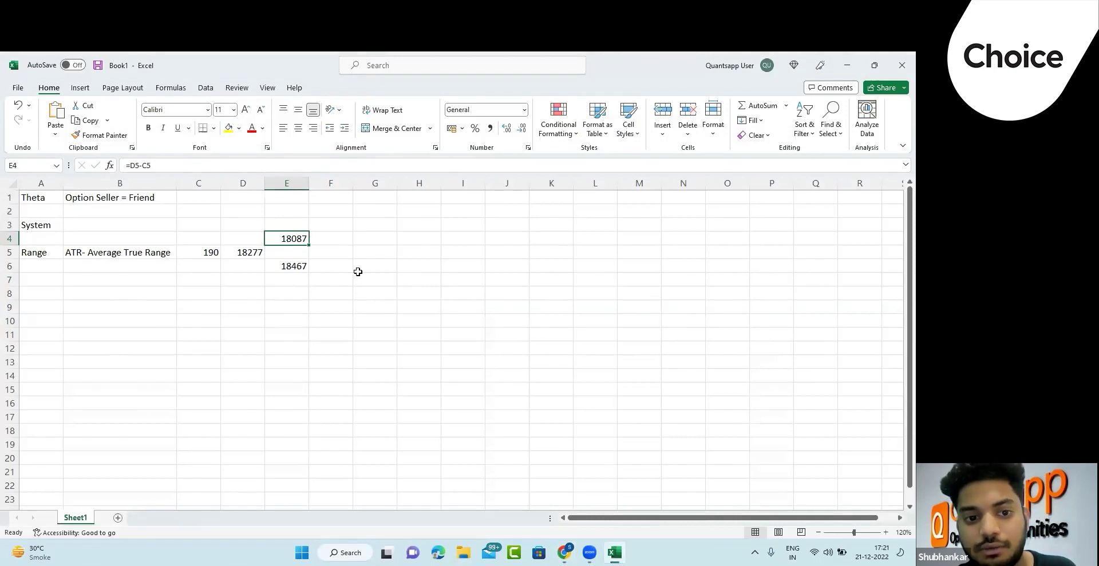
key(alt+Tab)
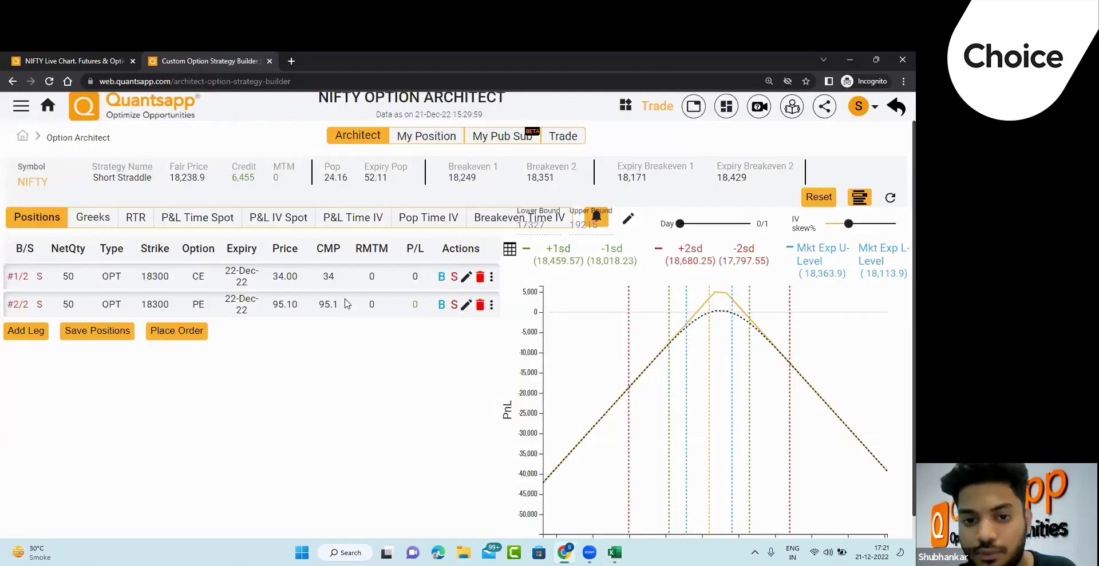
Delete both sold 18300 legs, CE and PE, and start a new custom strategy.
click(479, 282)
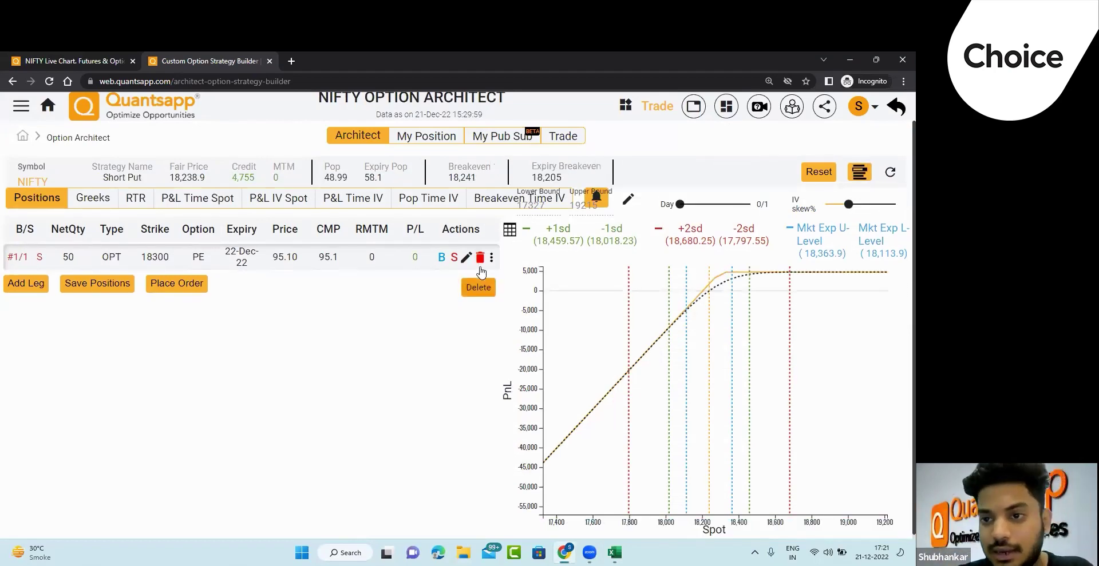
click(479, 257)
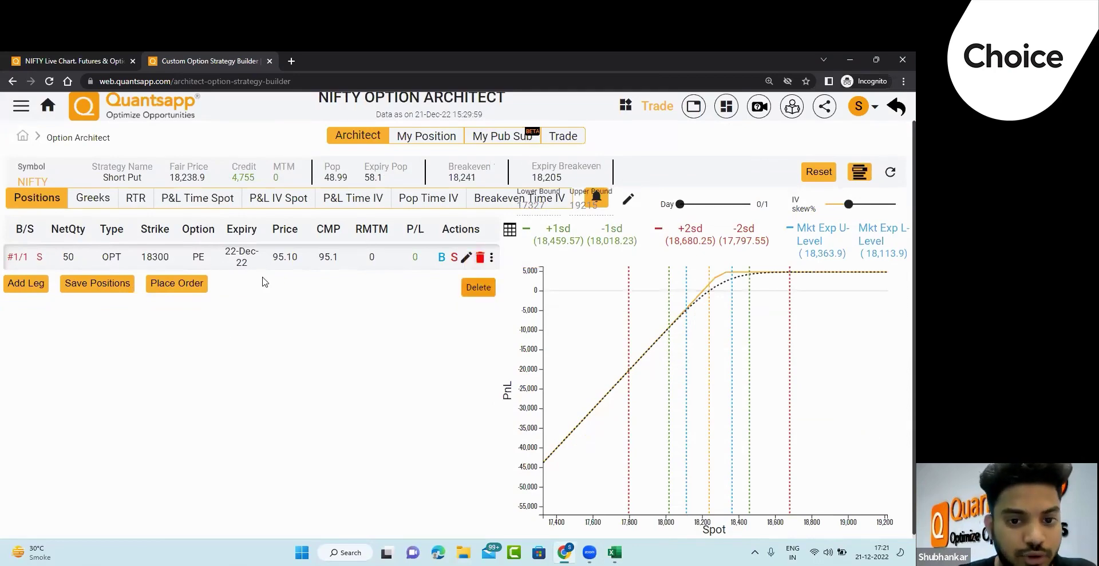
click(403, 341)
click(511, 323)
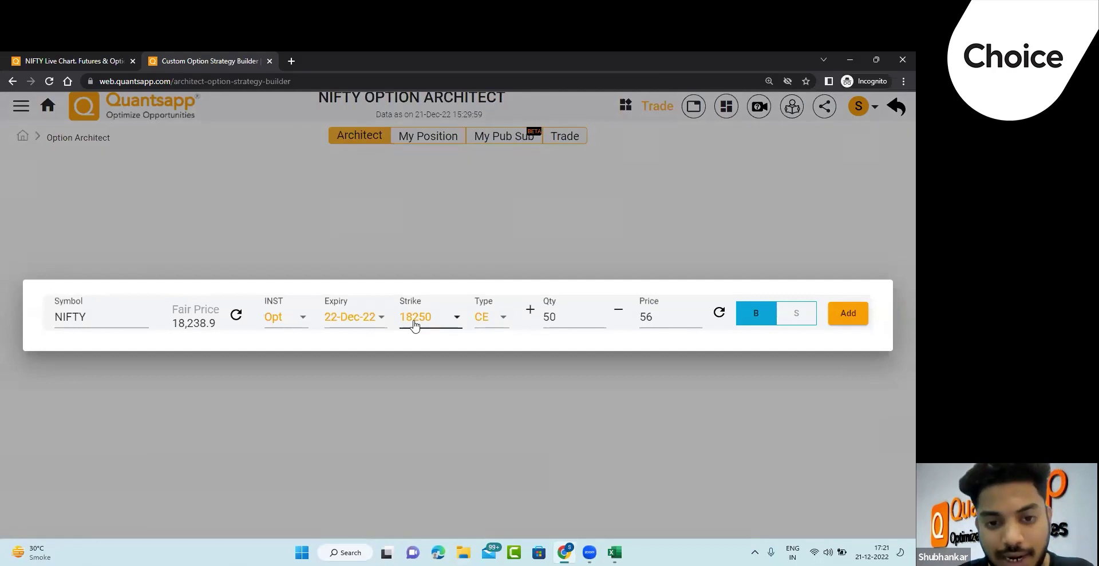
Add a sold NIFTY 22-Dec-22 18100 PE leg with quantity 50 to the custom strategy.
click(414, 325)
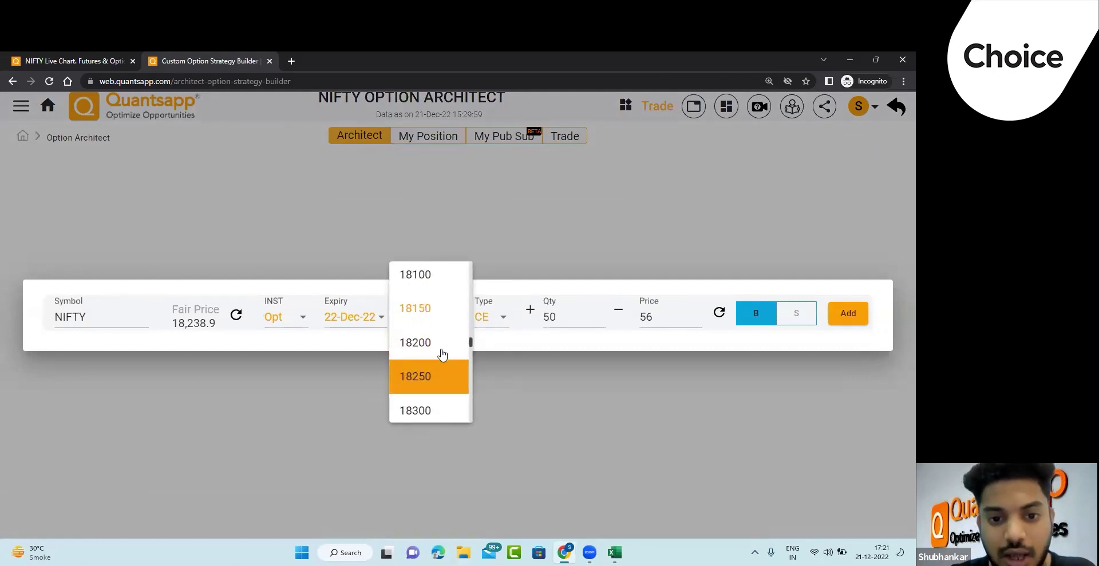
click(445, 276)
click(492, 325)
click(498, 381)
click(795, 314)
click(847, 314)
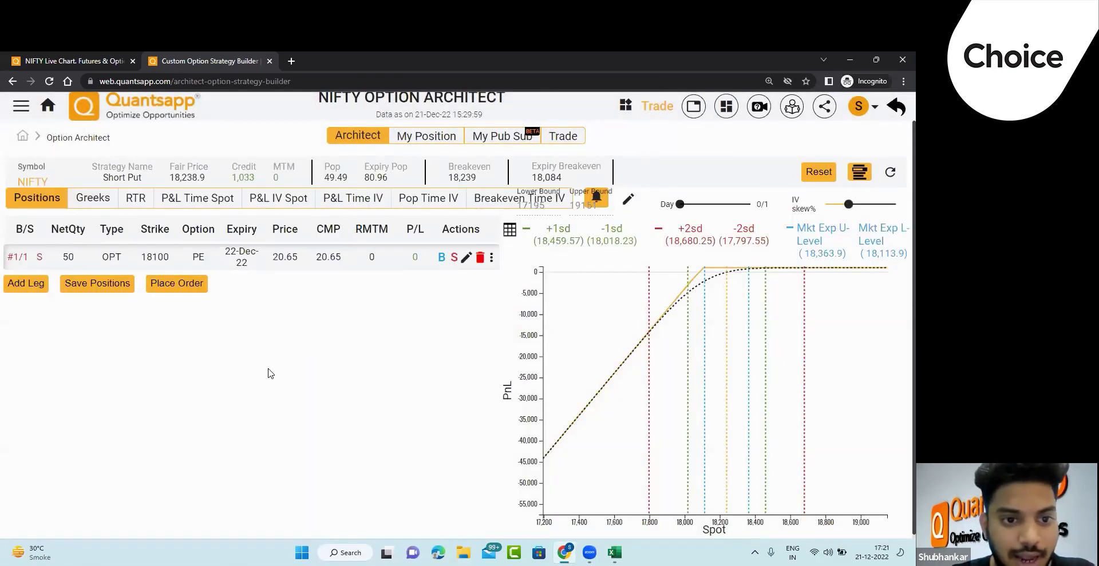
Add a sold NIFTY 22-Dec-22 18400 CE leg with quantity 50 alongside the 18100 put.
click(34, 286)
click(441, 319)
scroll(438, 375, down, 1)
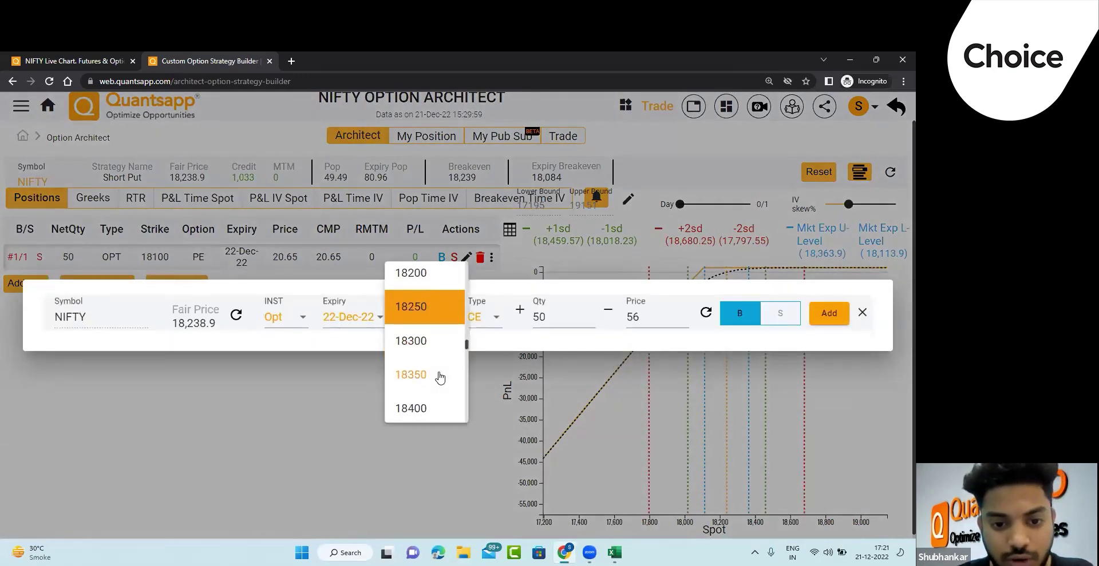
click(440, 410)
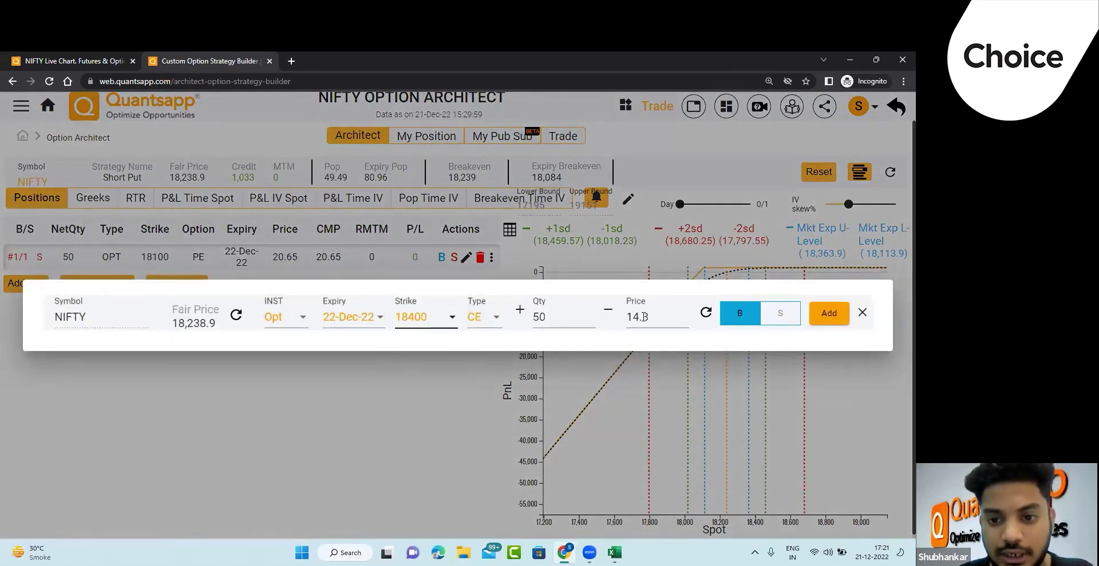
click(777, 316)
click(837, 316)
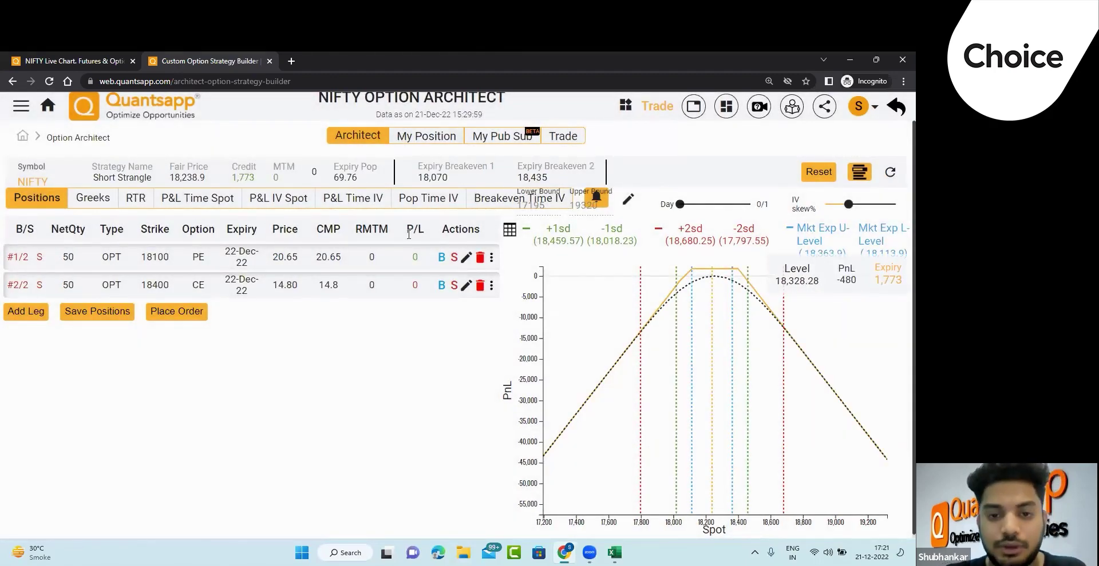
Compare the strangle's two expiry breakevens with the lower and upper range values in Excel cells E4 and E6.
key(alt+Tab)
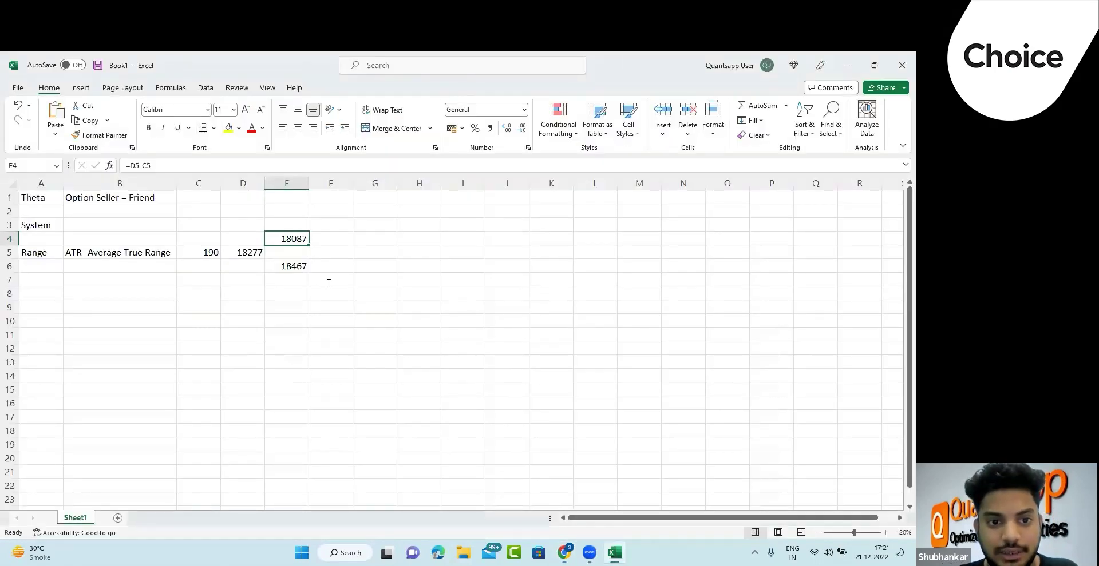
key(alt+Tab)
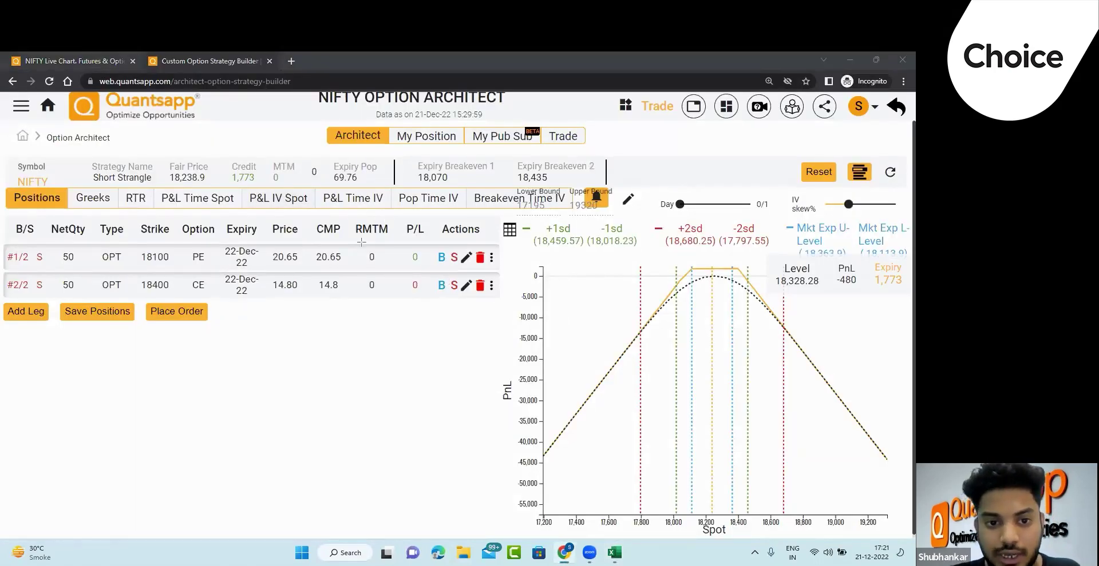
key(alt+Tab)
key(alt+Tab)
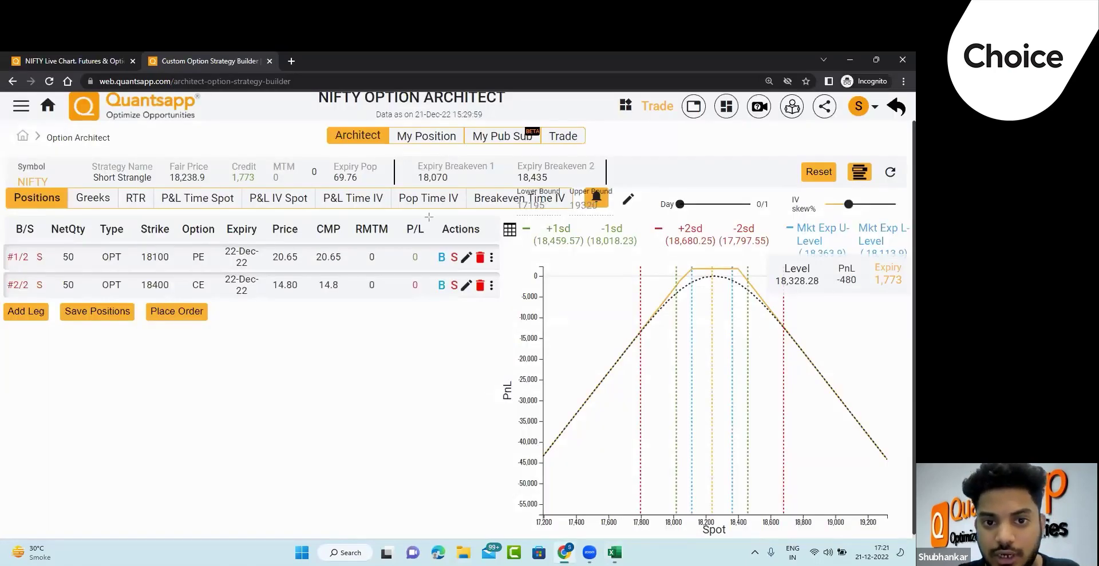
key(alt+Tab)
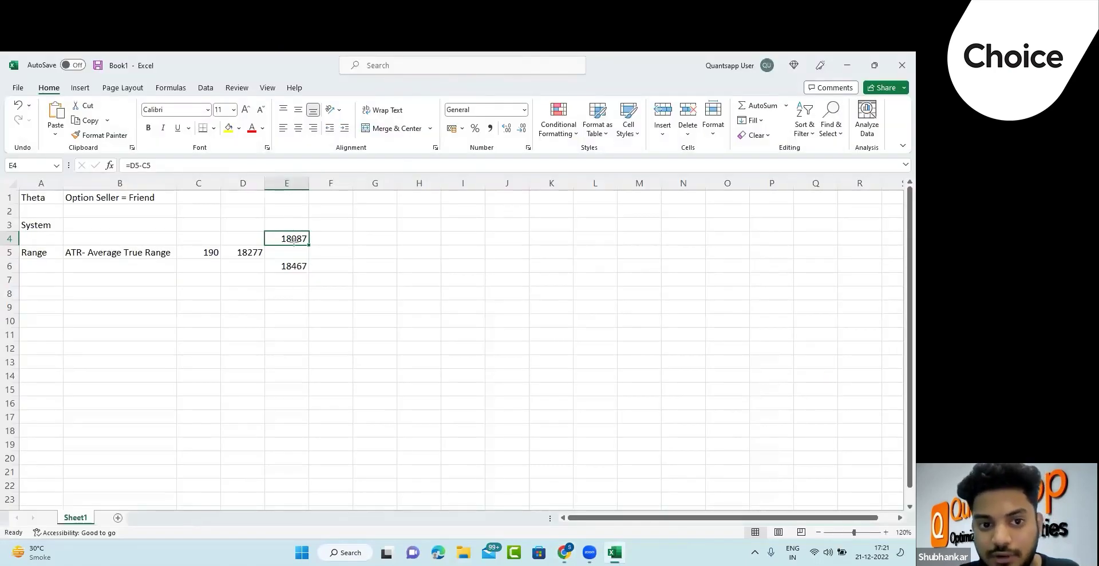
key(alt+Tab)
drag(505, 158, 599, 184)
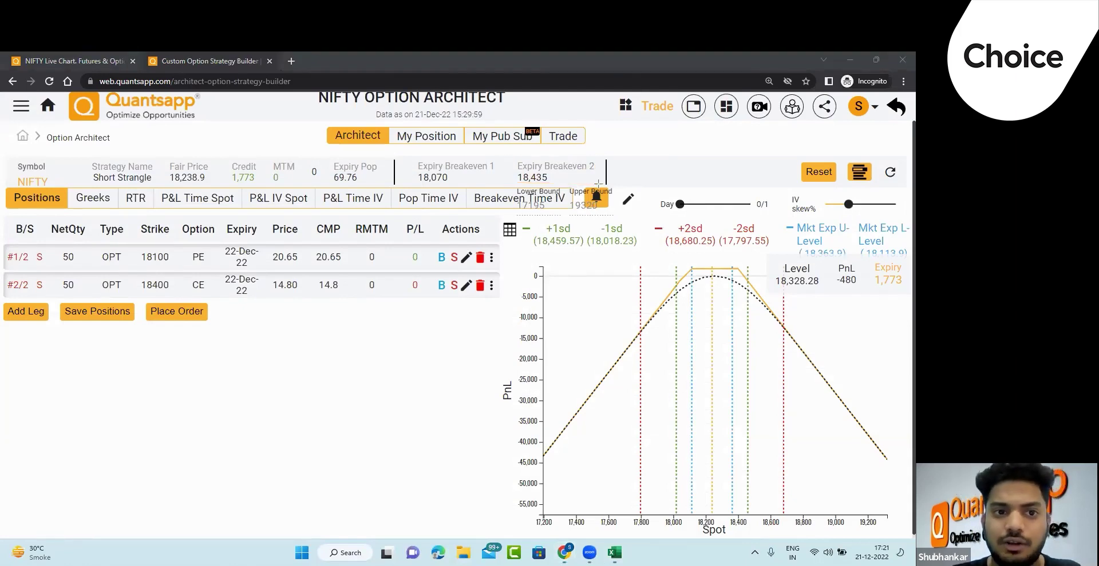
Check the NIFTY technical chart with its ATR and the Excel range, then return to the Option Architect.
click(70, 59)
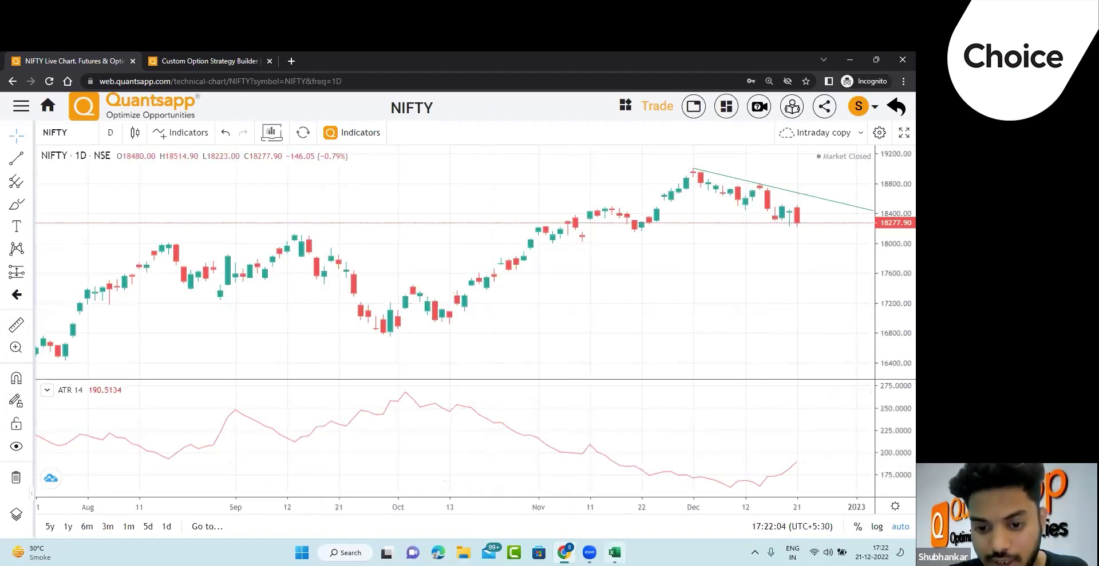
key(alt+Tab)
key(alt+Tab)
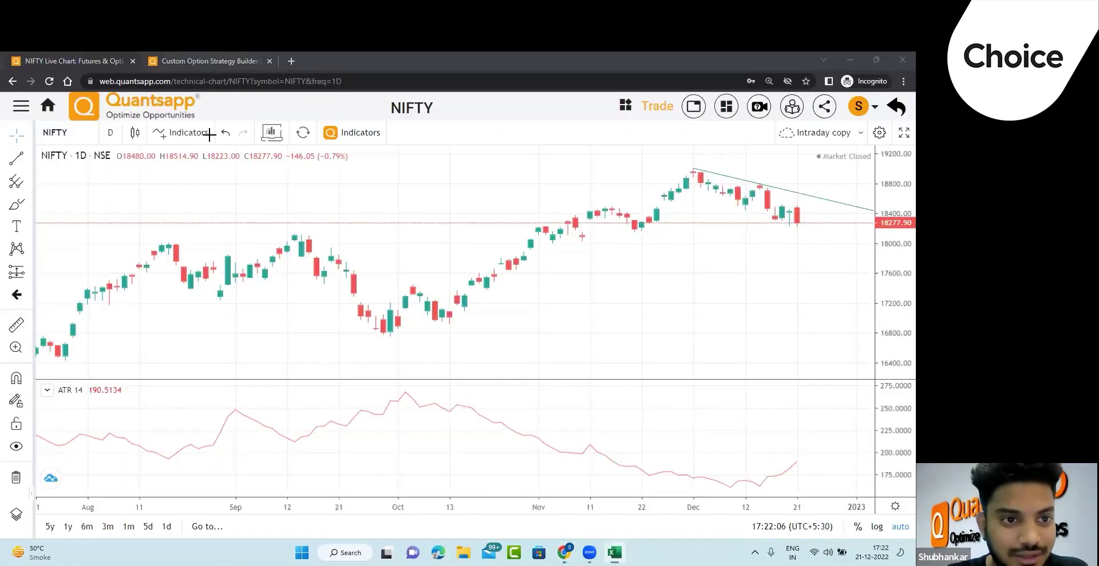
click(175, 59)
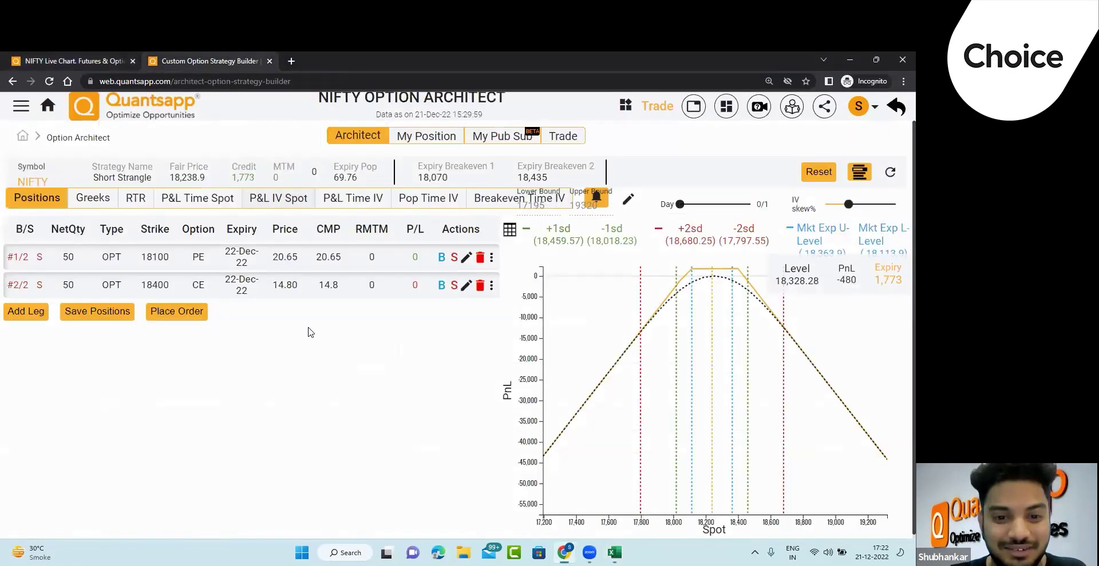
Replace the sold 18400 CE leg with a sold NIFTY 22-Dec-22 18450 CE leg, quantity 50.
click(480, 287)
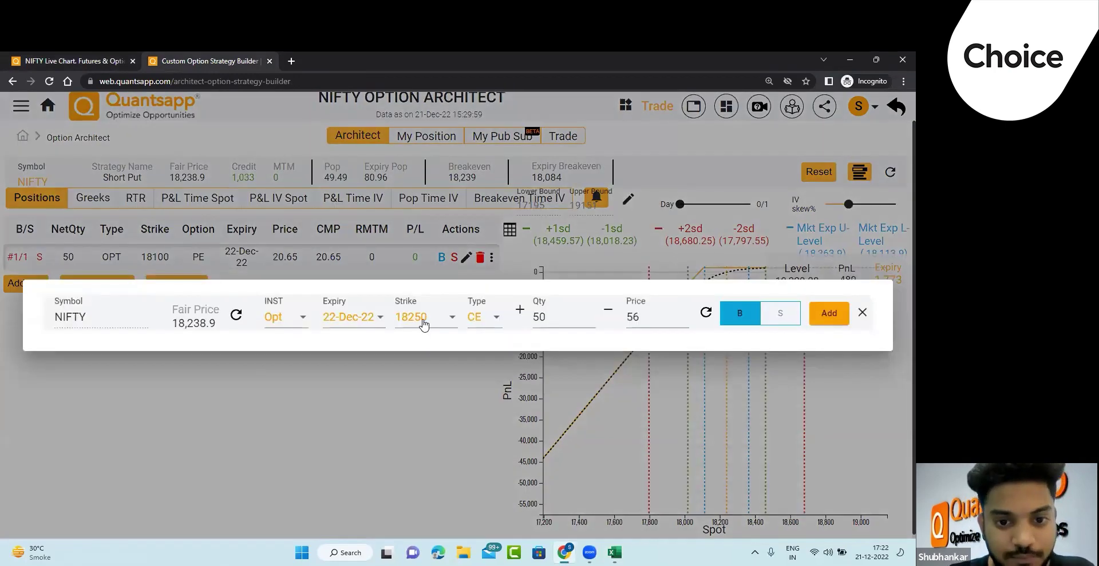
click(422, 318)
scroll(433, 378, down, 2)
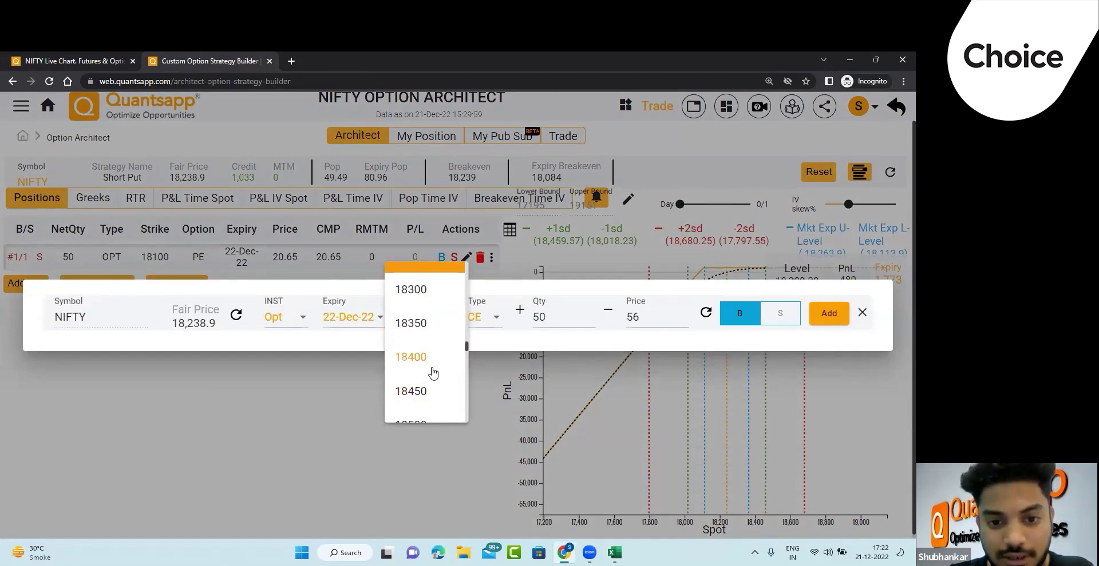
click(434, 394)
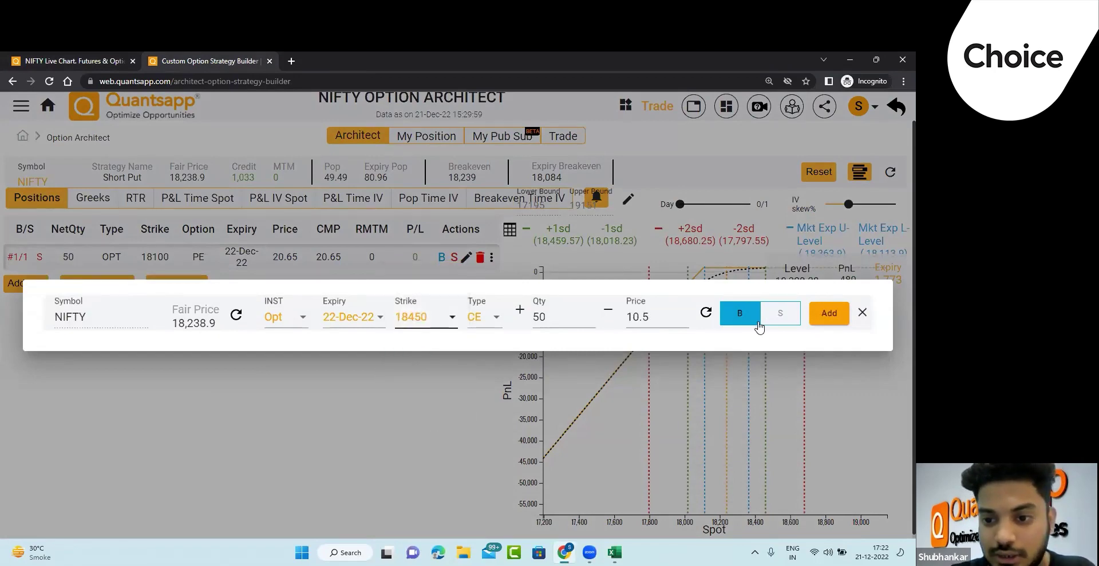
click(773, 325)
click(824, 321)
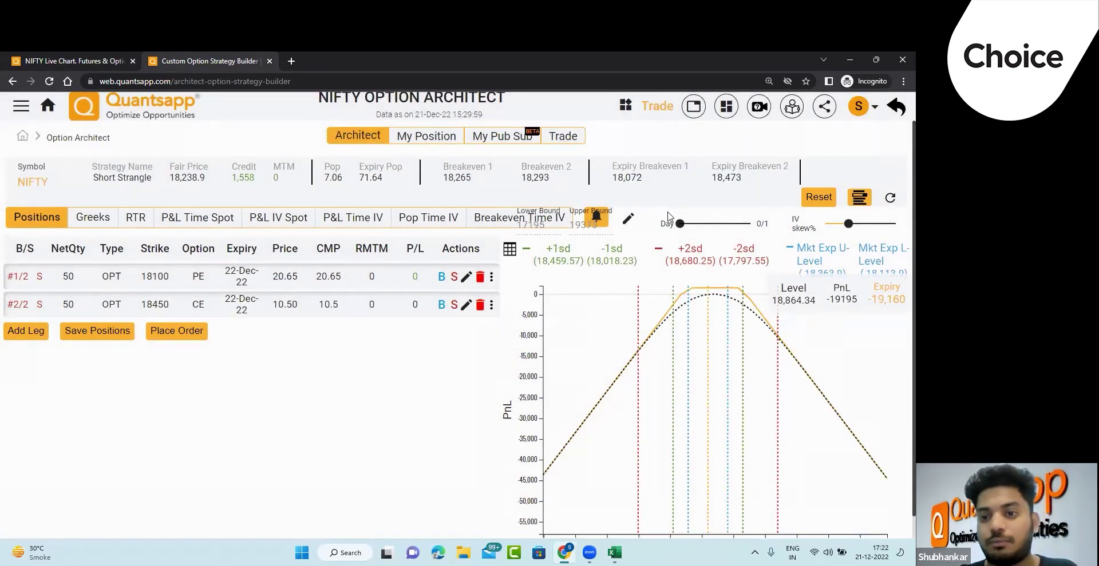
Check the revised strangle's expiry breakevens against the Excel range and the NIFTY chart, then return to the Option Architect.
key(alt+Tab)
key(alt+Tab)
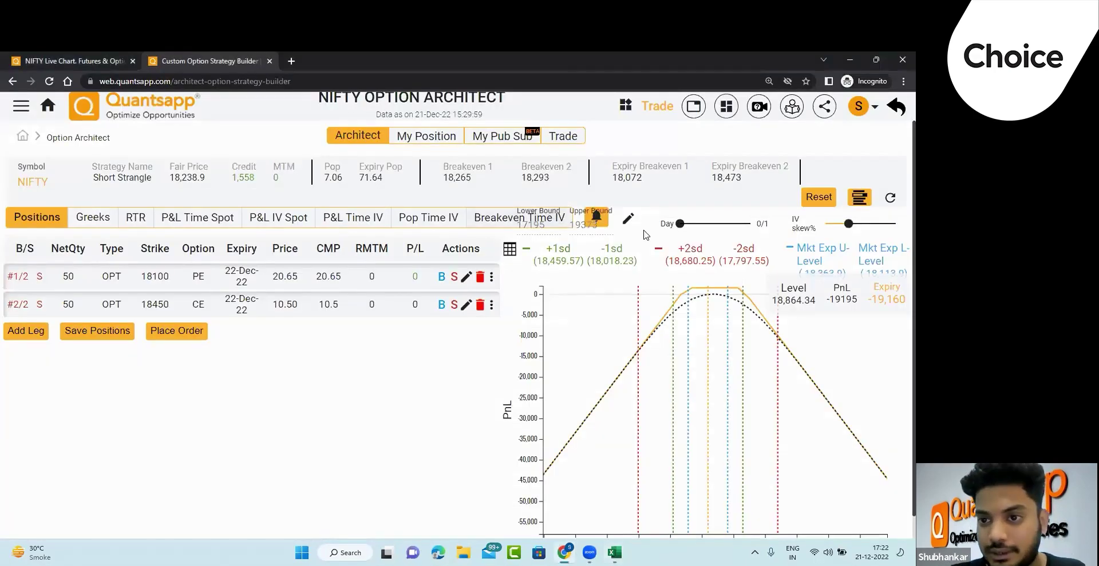
click(63, 53)
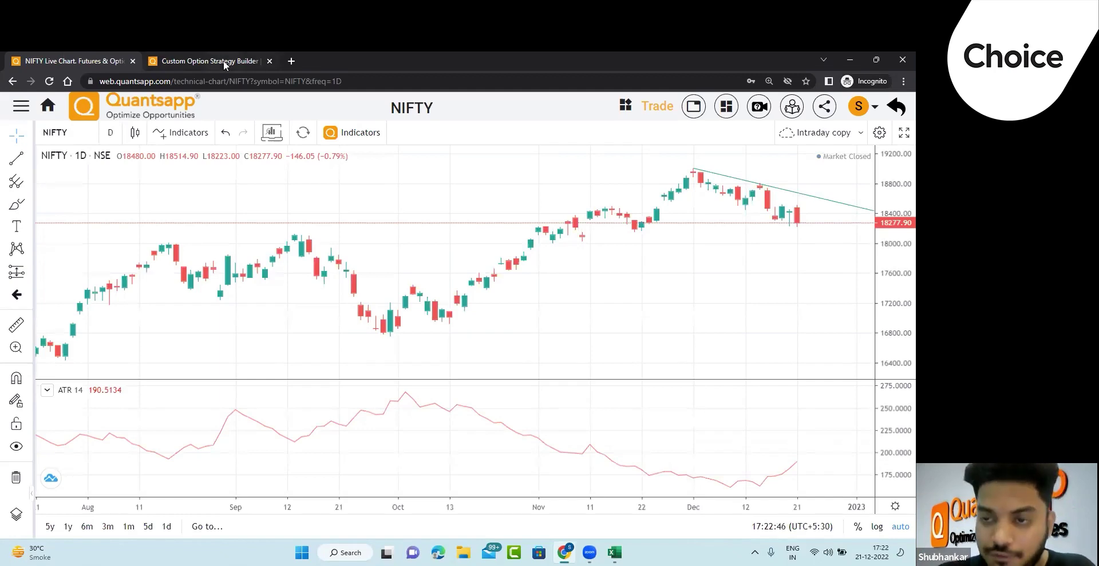
mouse_move(223, 60)
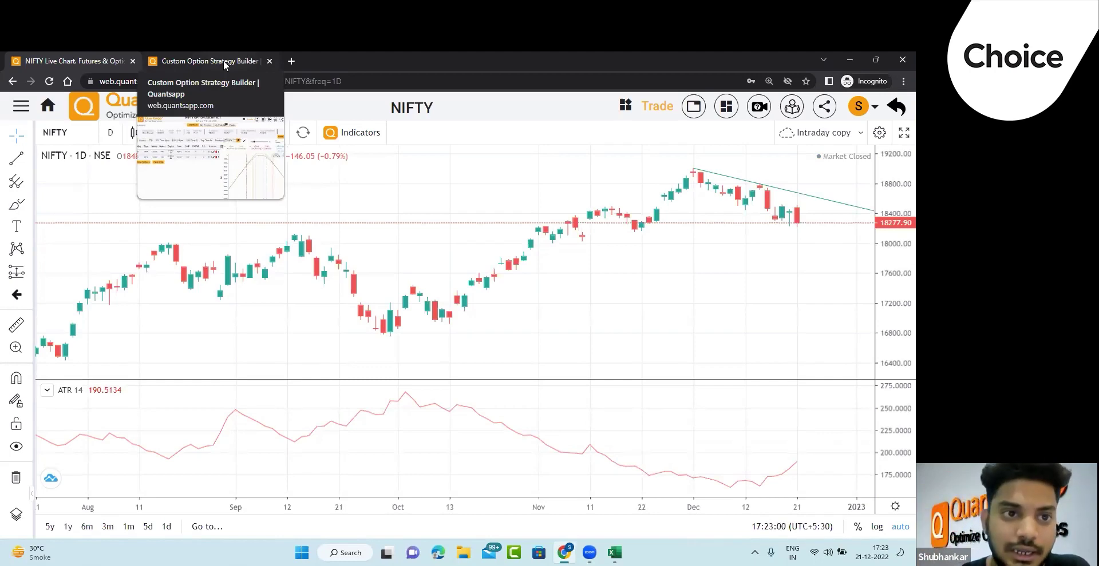
click(223, 61)
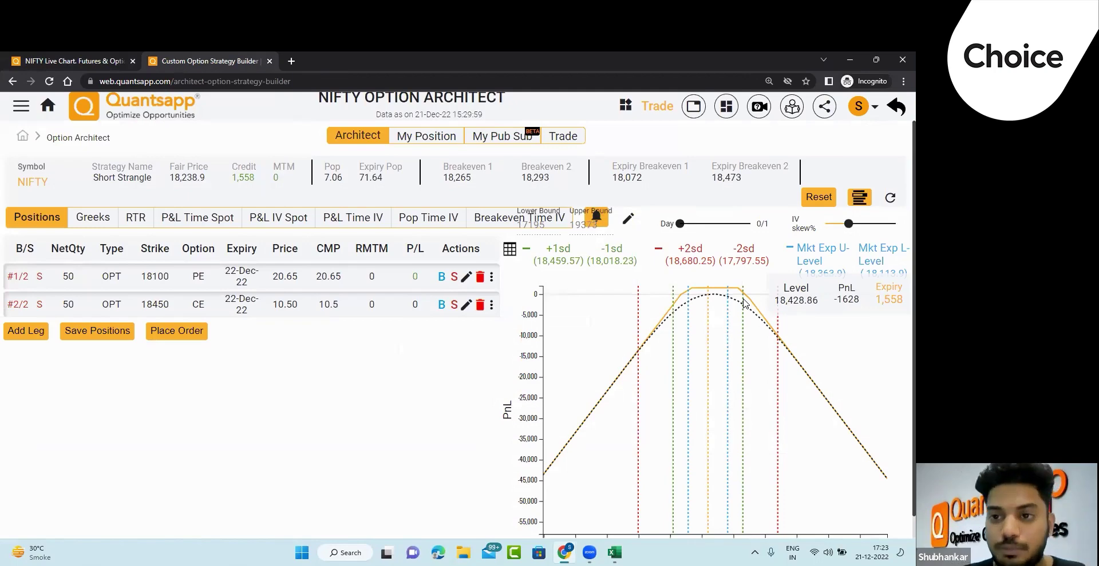
Switch to the Excel workbook and review the NIFTY price in D5 and the lower range value in E4.
key(alt+Tab)
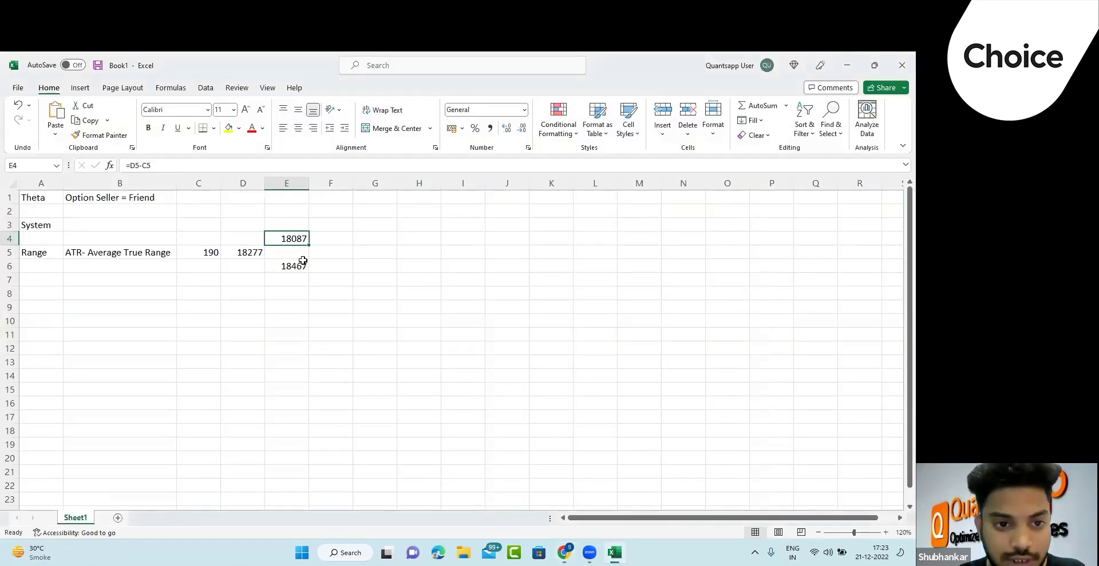
click(249, 251)
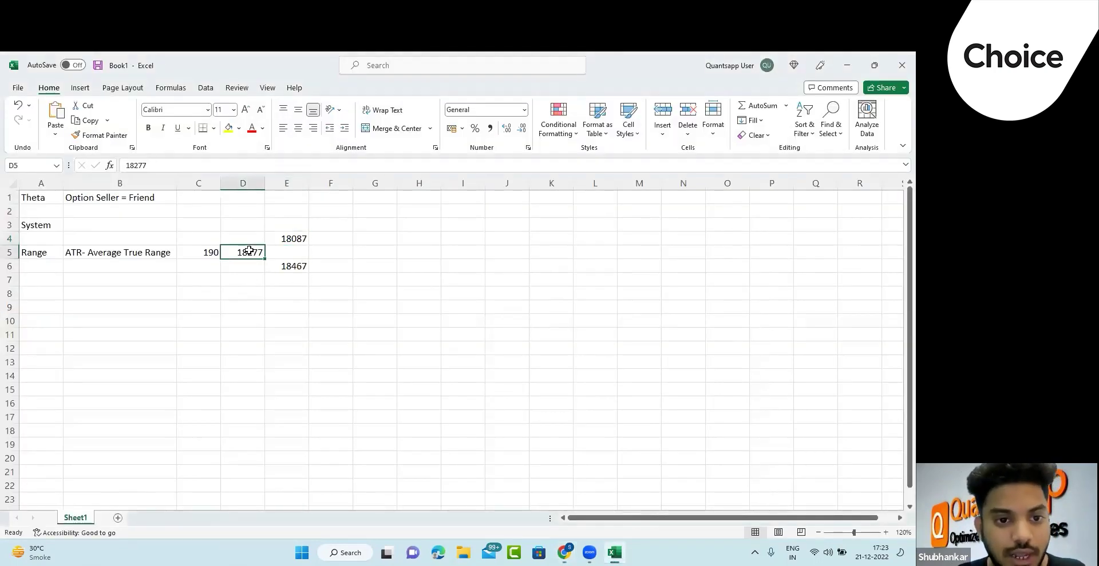
click(299, 237)
key(Left)
key(Down)
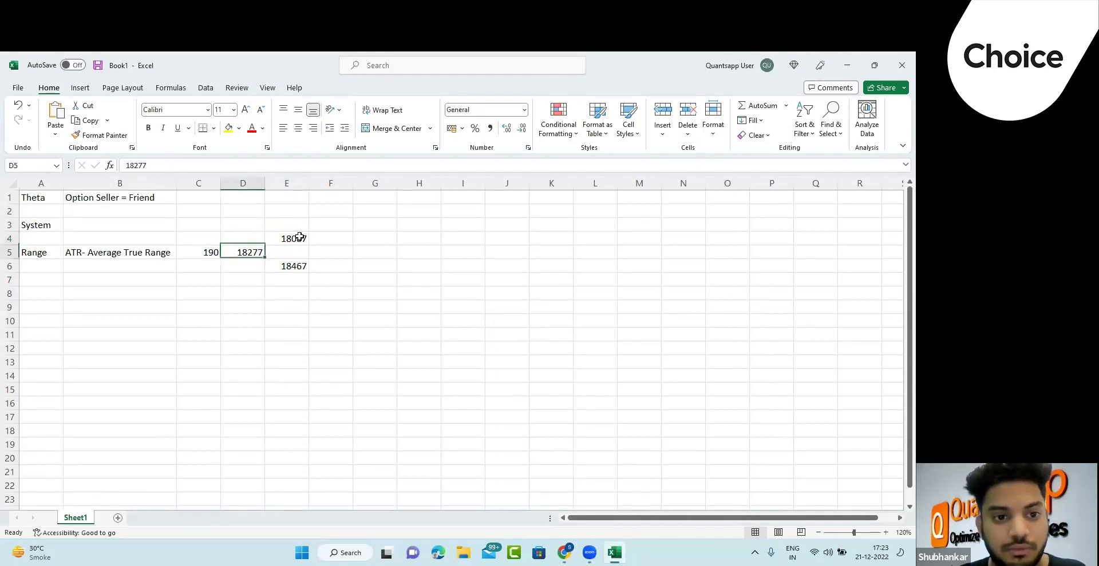
Clear the NIFTY price and the range values from cells D4:E6, and return to the Chrome window.
key(Right)
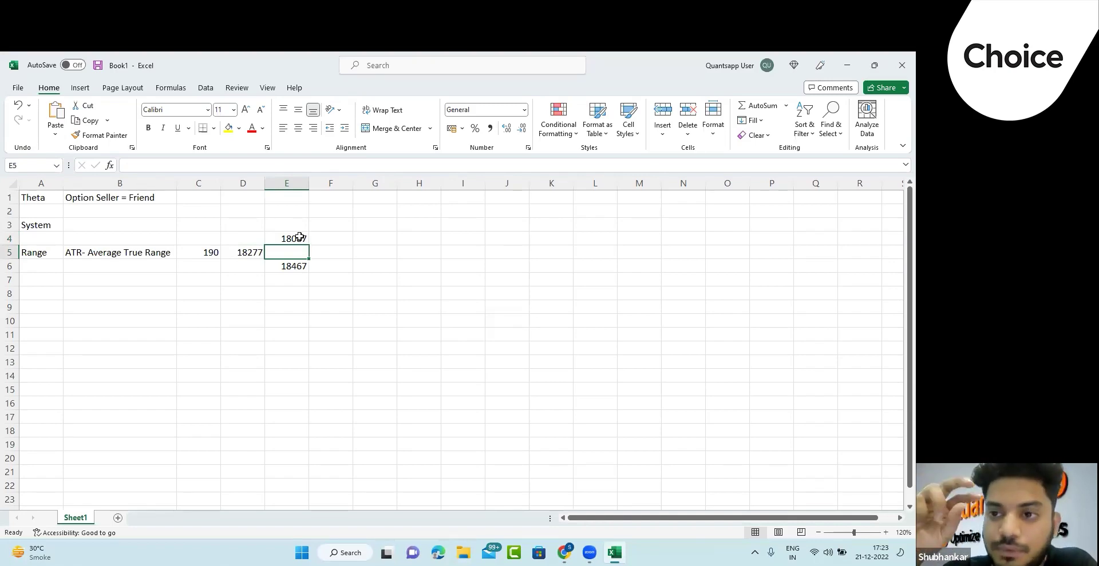
drag(241, 236, 308, 273)
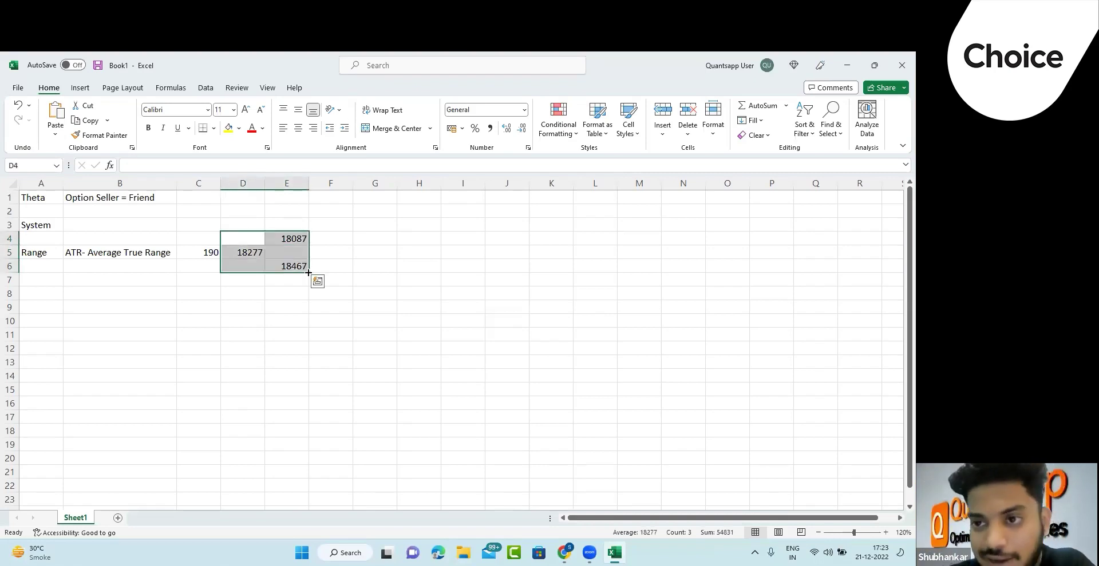
key(Delete)
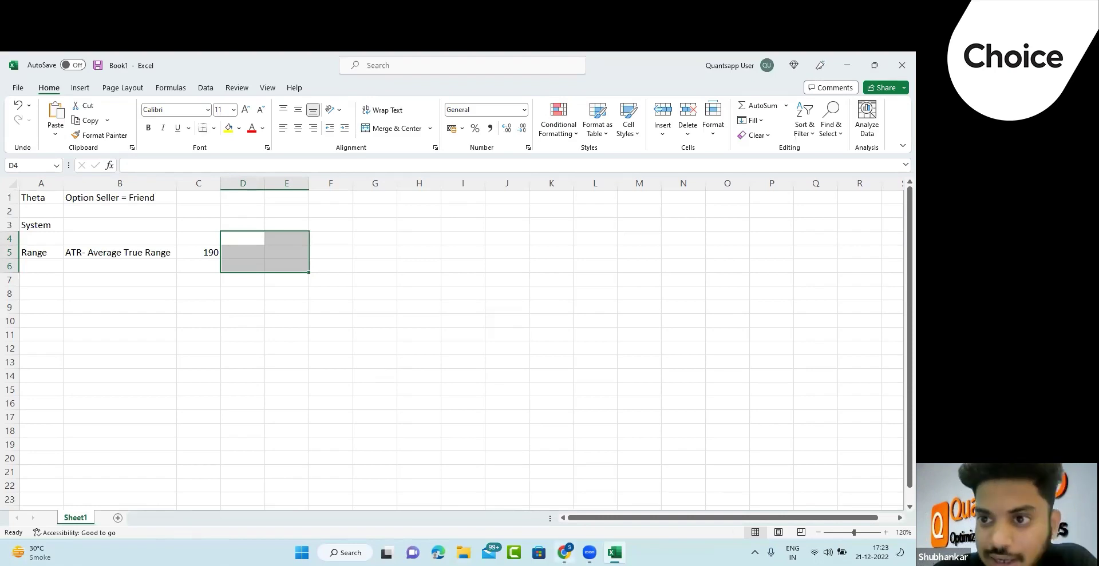
click(564, 553)
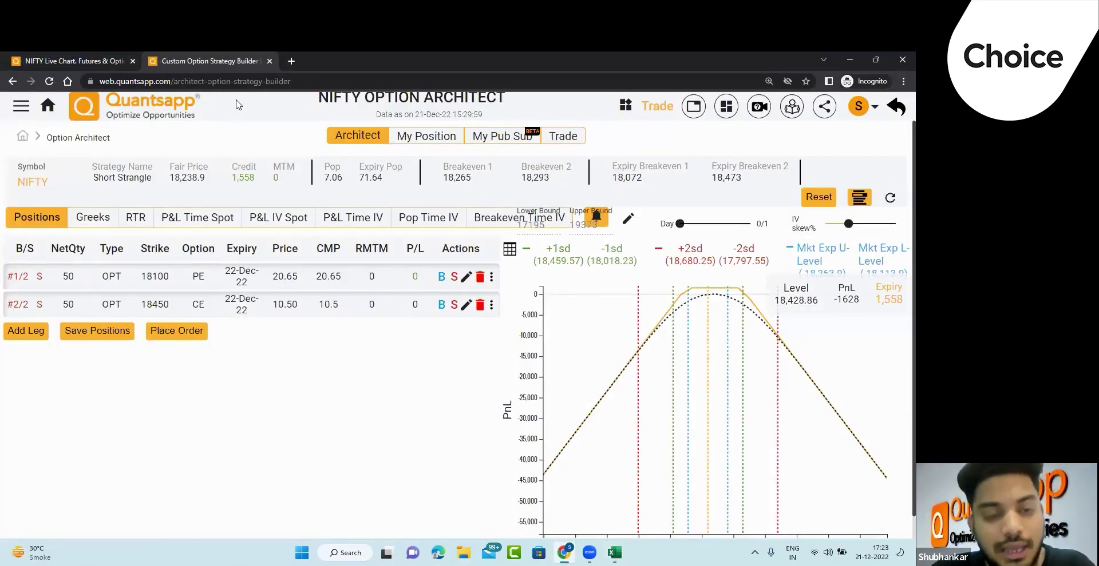
click(290, 59)
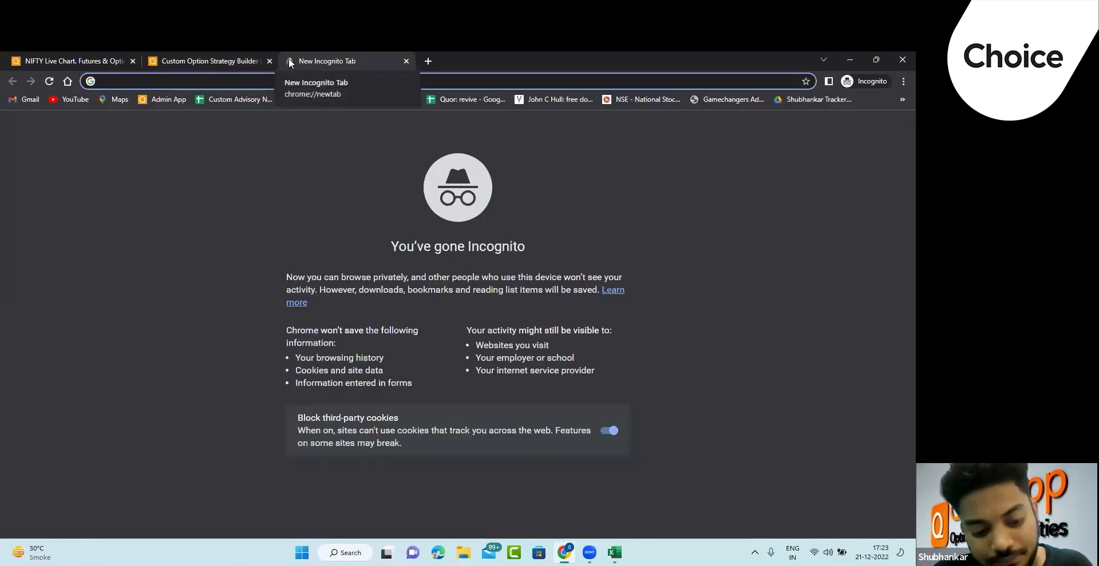
text(wen)
key(Return)
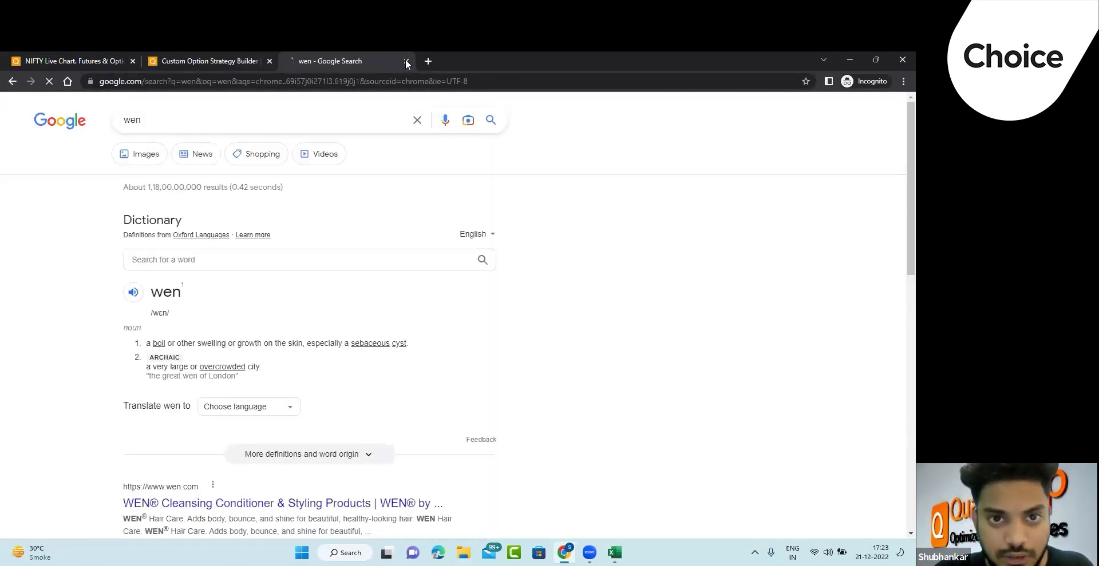
click(405, 60)
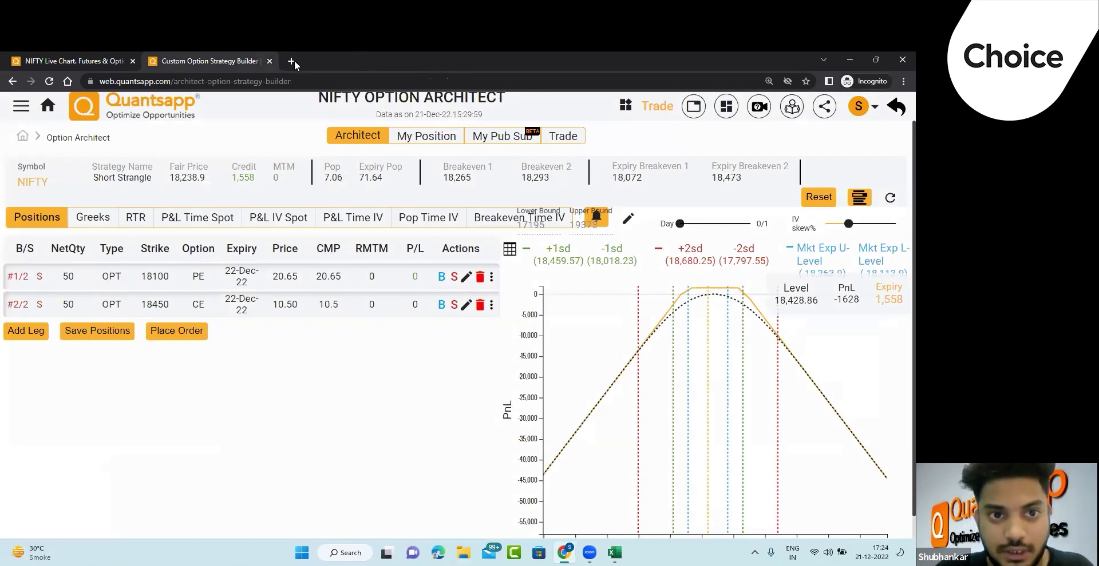
Open the Quantsapp home page (web.quantsapp.com) in a new browser tab.
click(292, 61)
text(web)
key(Return)
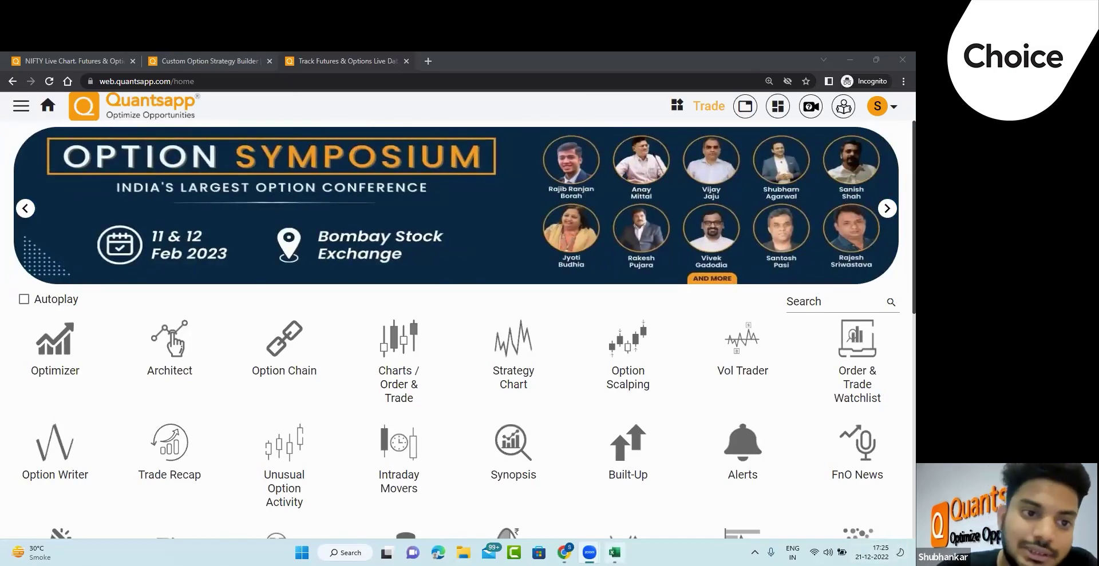
Switch to the Excel workbook and select the ATR value in cell C5.
click(614, 553)
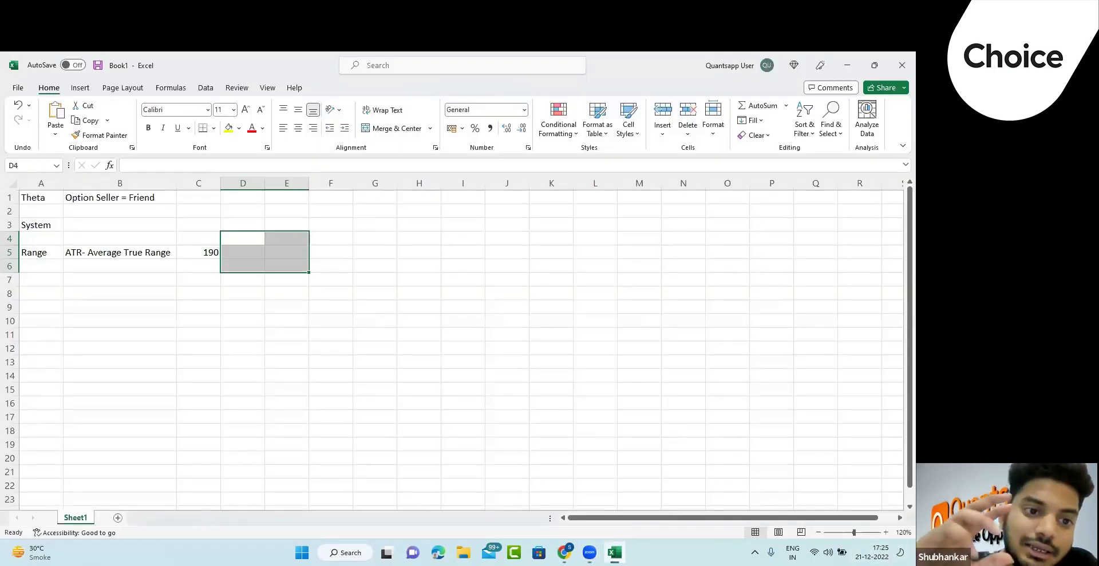
click(210, 262)
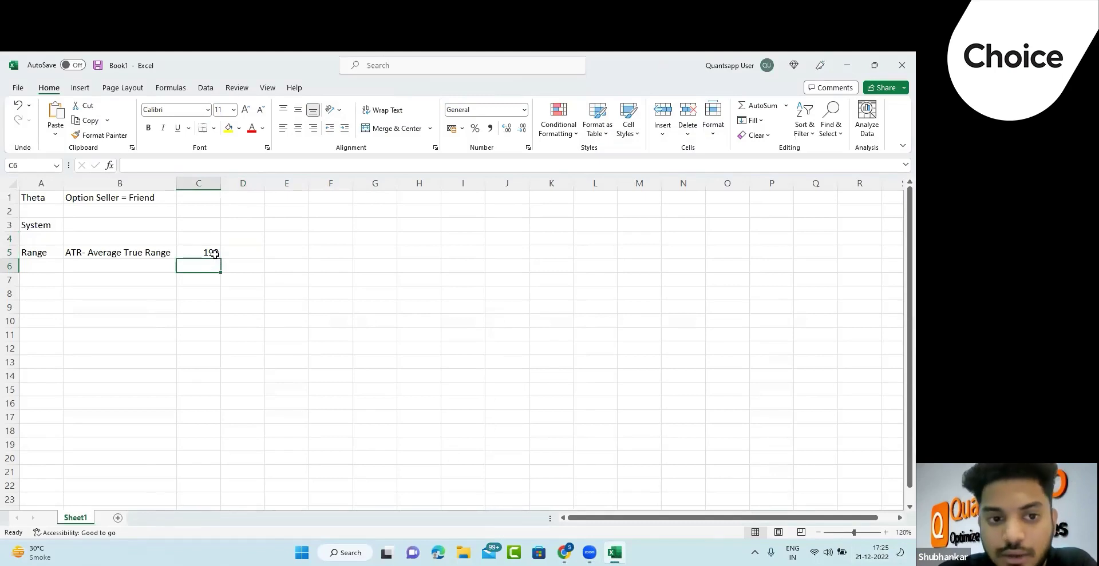
click(213, 253)
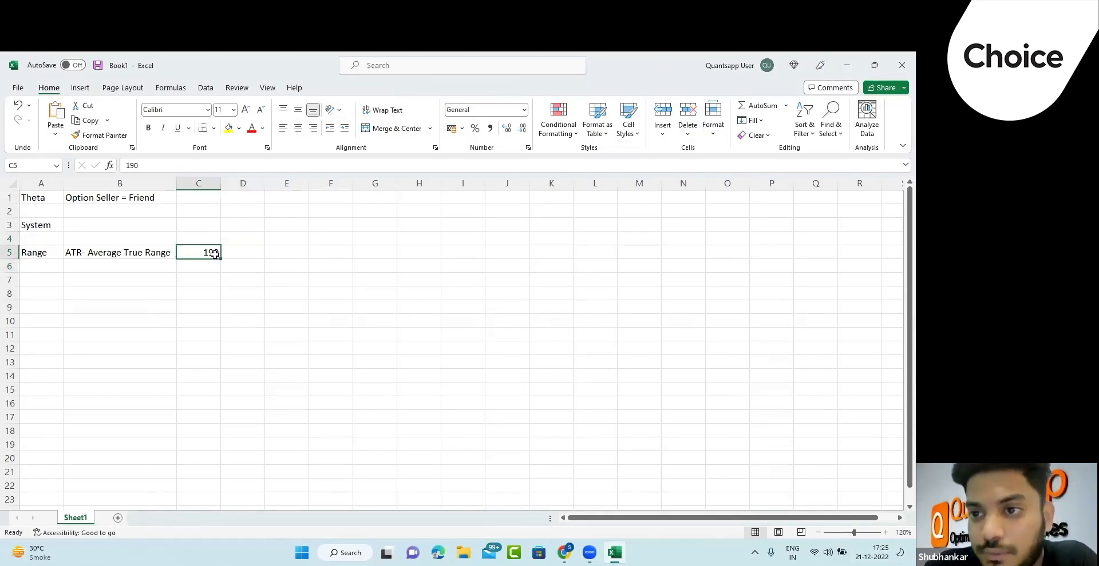
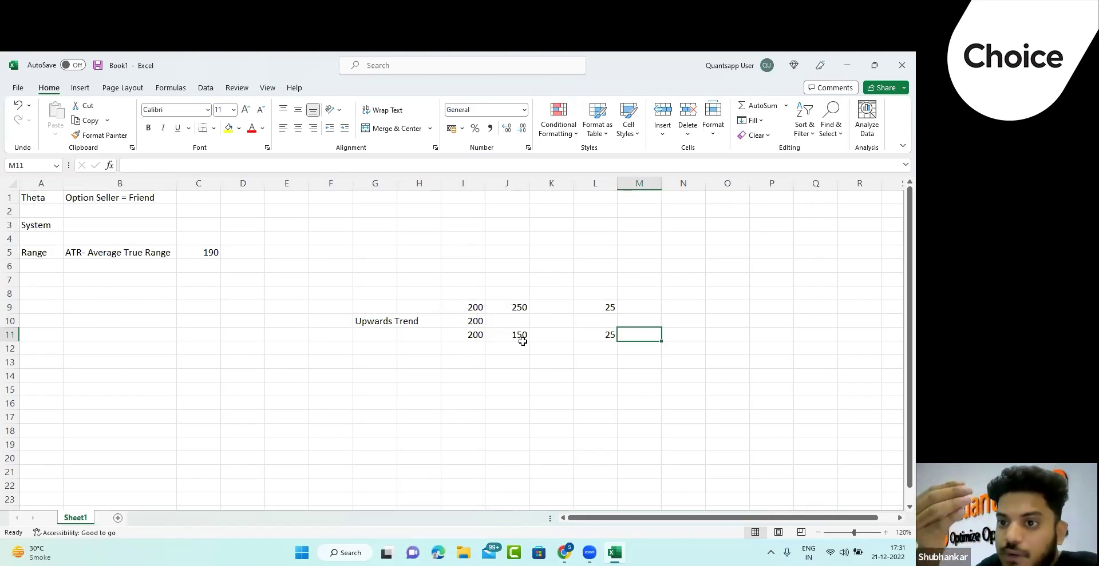
Clear the Upwards Trend label and all of its example numbers from cells G9:L11.
key(Left)
key(Left)
key(Left)
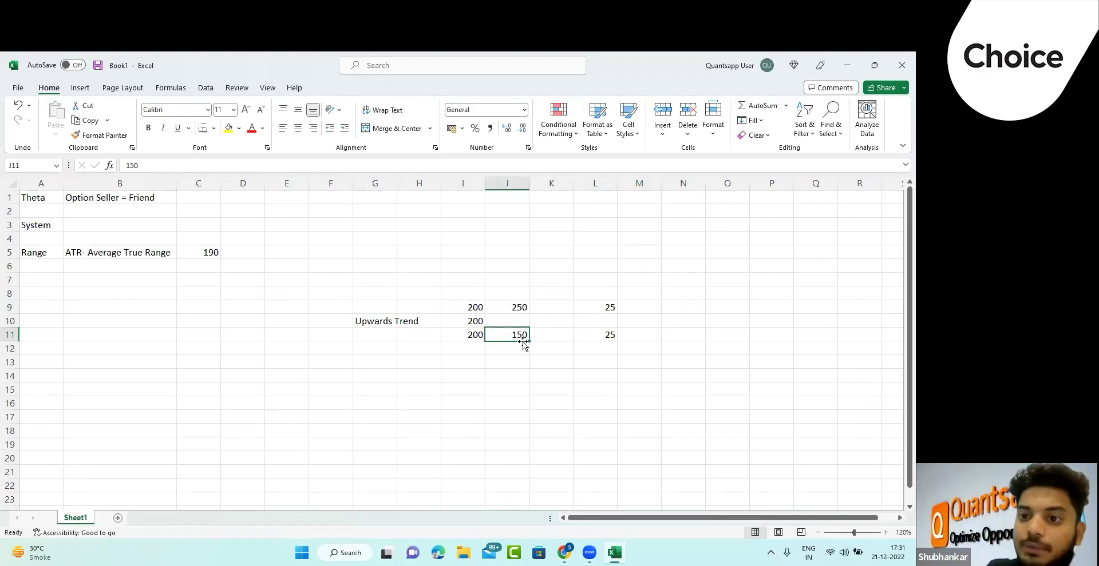
key(Left)
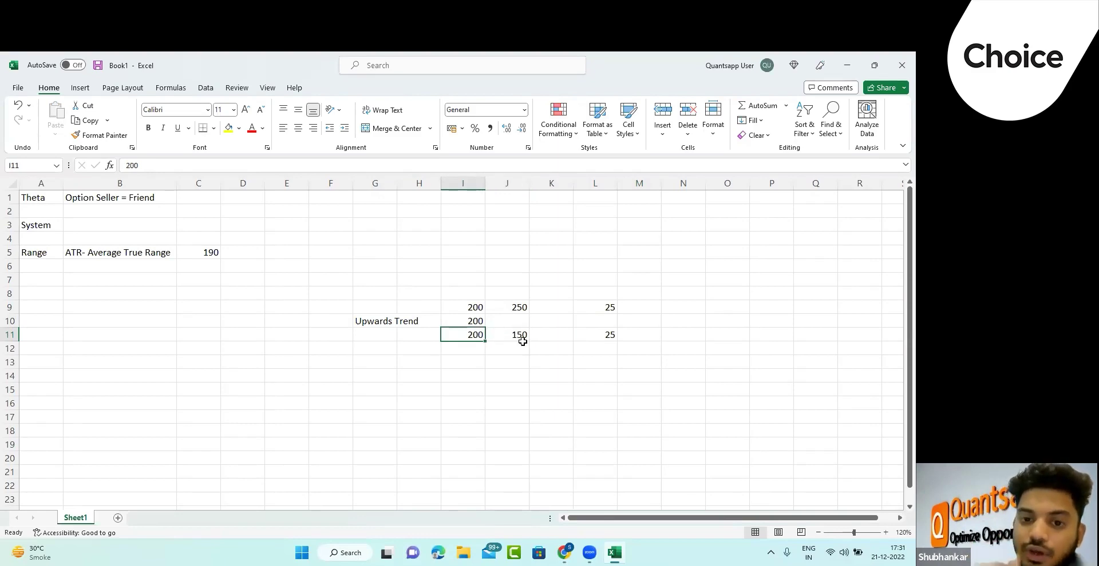
click(522, 341)
key(Left)
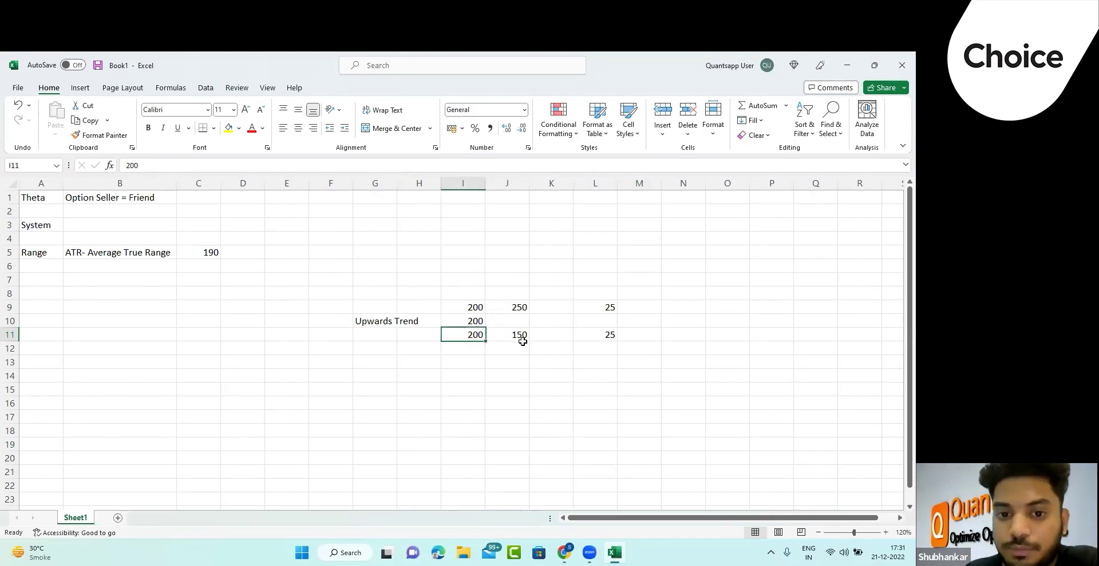
key(Up)
key(Up)
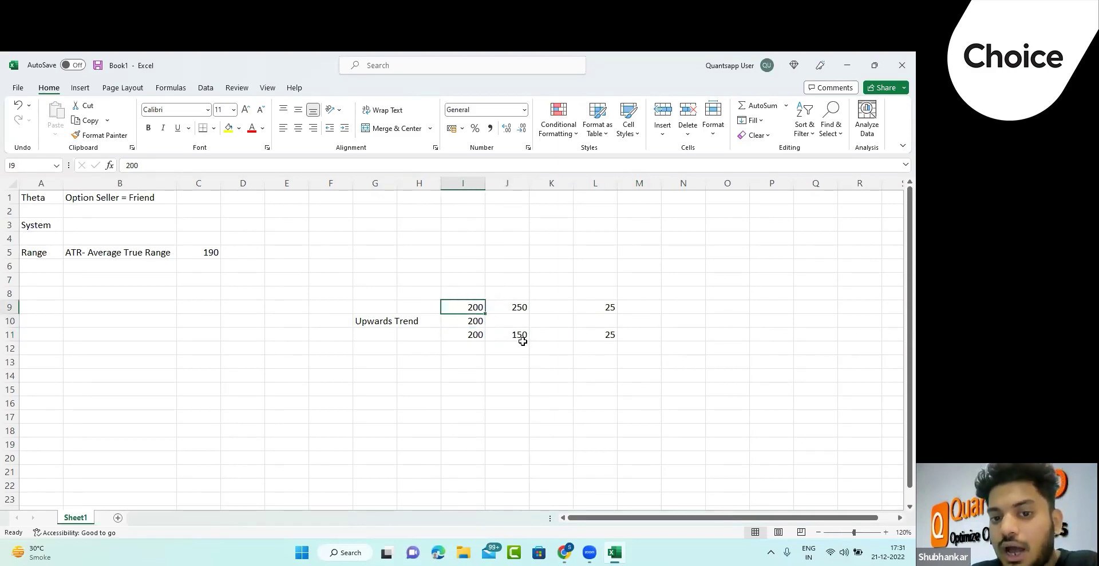
key(Left)
key(Left)
key(shift+Down)
key(shift+Down)
key(shift+Right)
key(shift+Right)
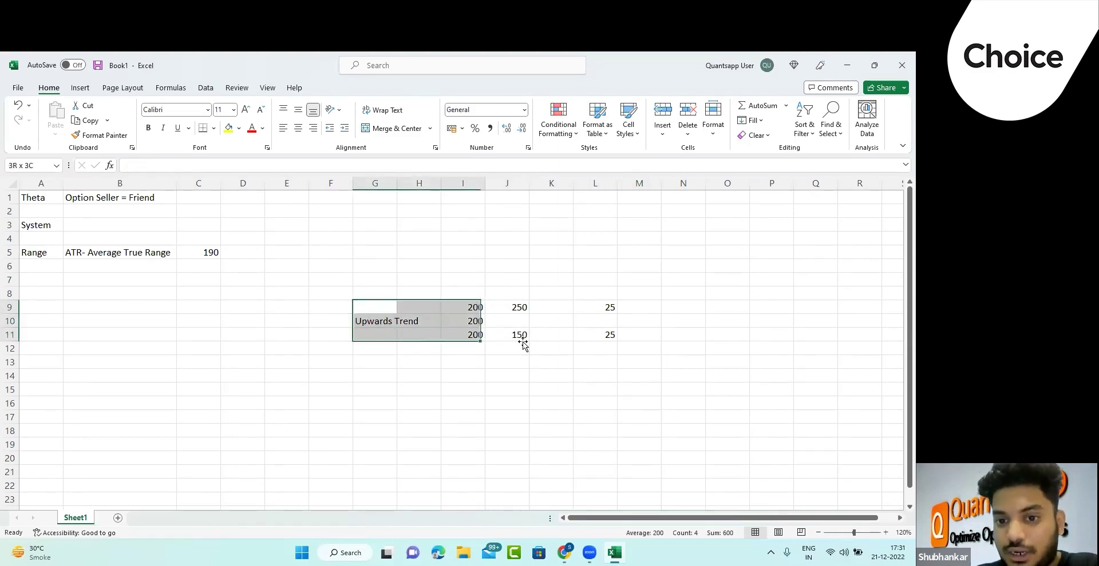
key(shift+Right)
key(shift+Right)
key(shift+Right)
key(Delete)
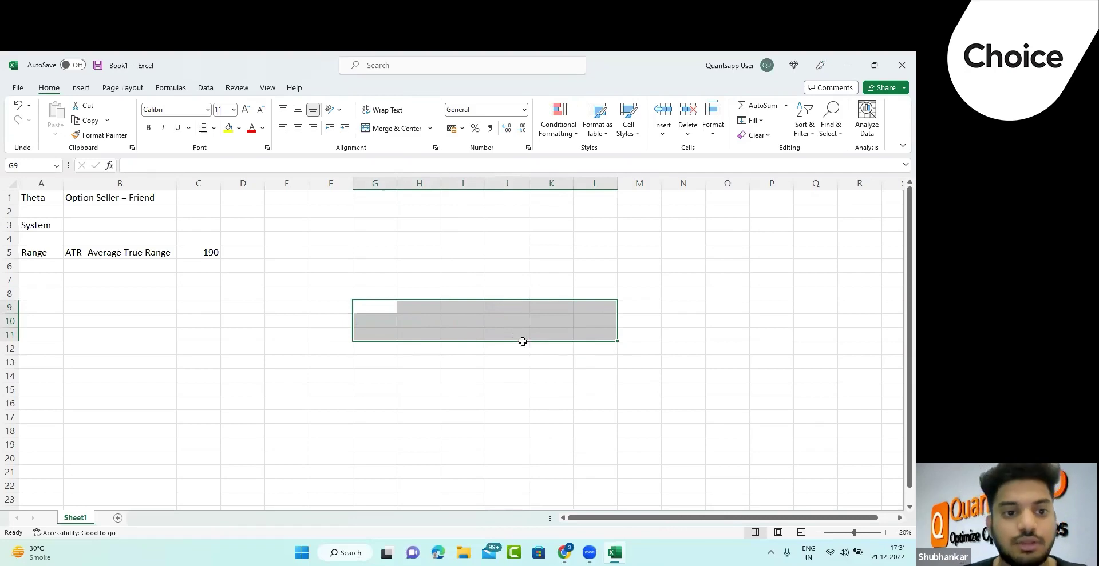
key(Left)
key(Left)
key(Left)
key(Left)
key(Up)
key(Up)
key(Left)
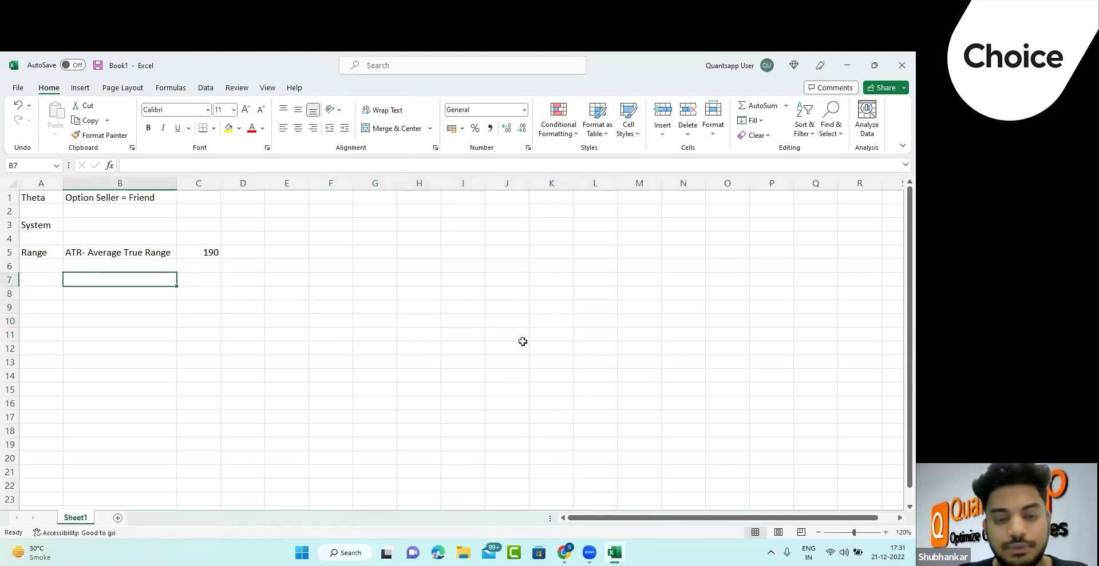
key(Up)
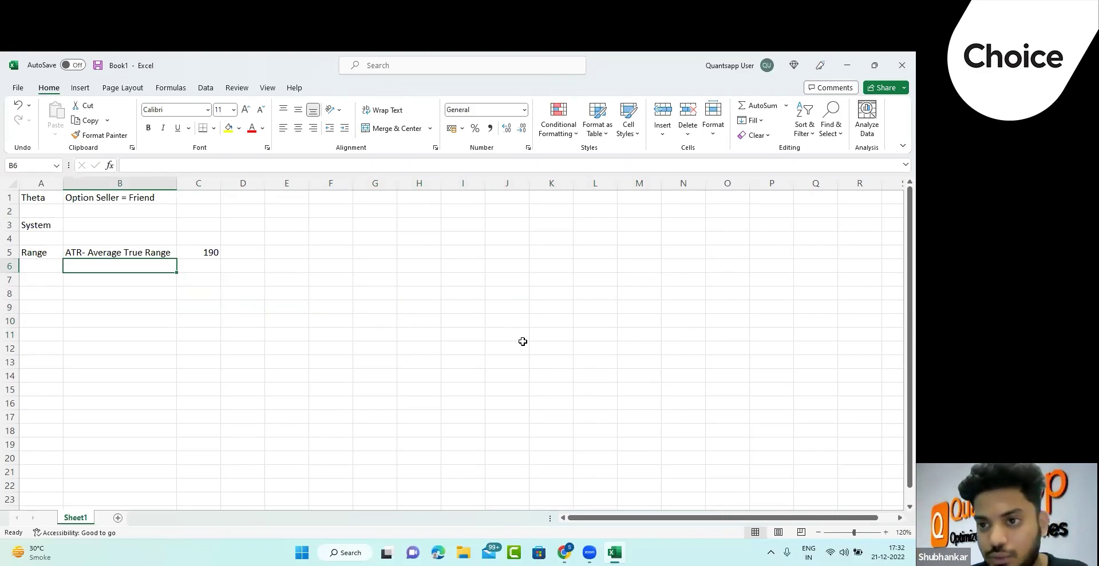
Switch to Chrome and examine the NIFTY daily chart's December candles, falling trend line and ATR, plus the available line drawing tools.
key(alt+Tab)
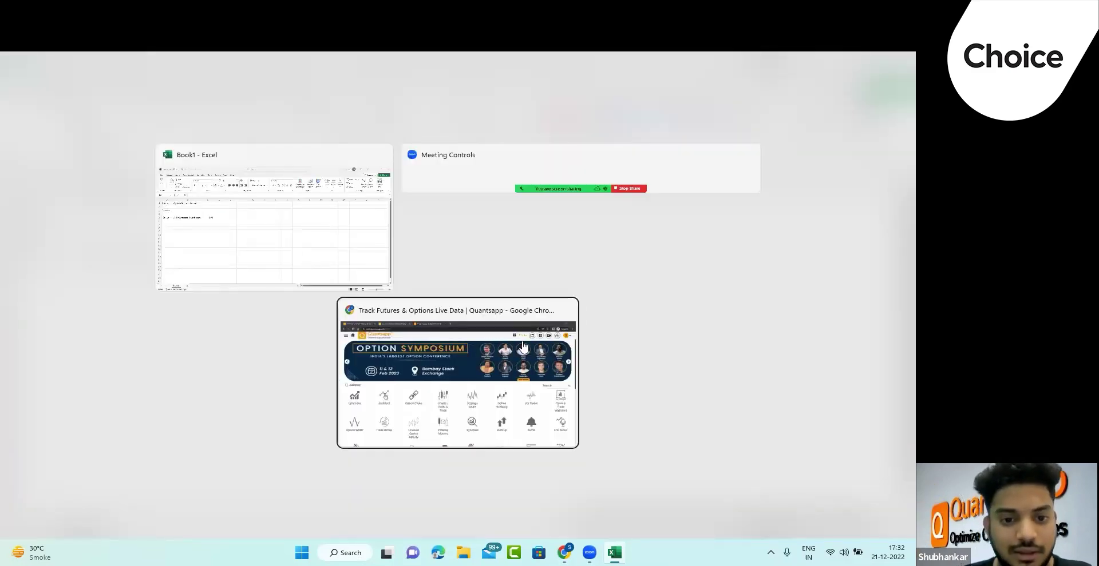
click(522, 341)
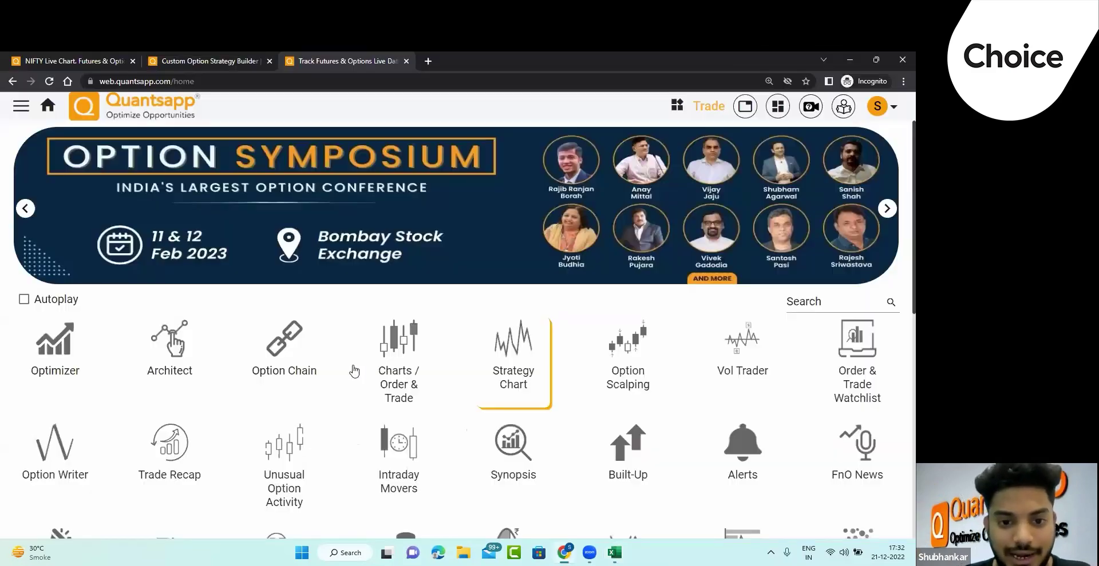
click(118, 51)
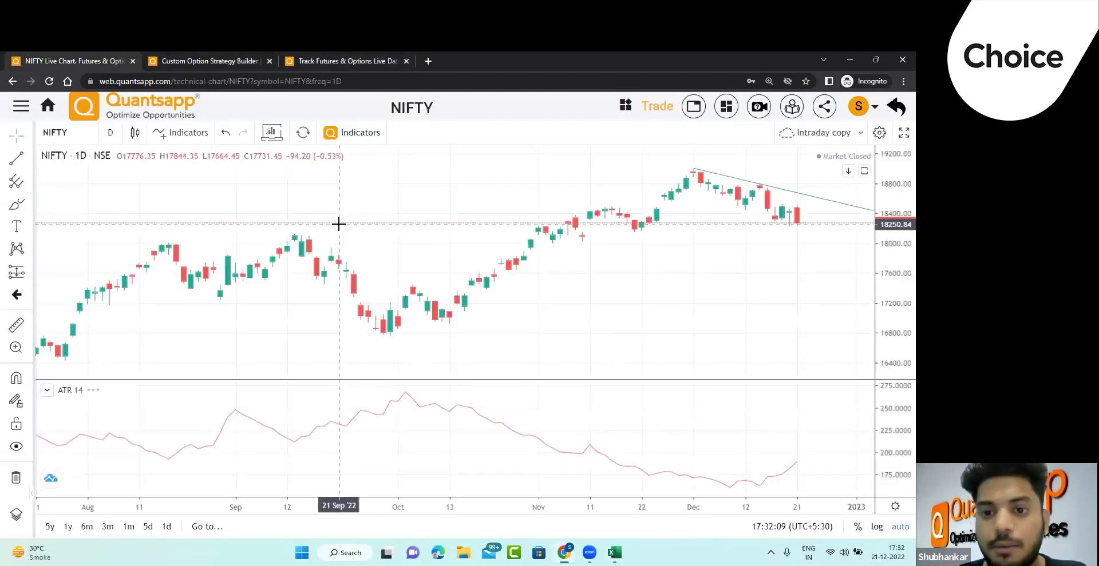
scroll(338, 225, up, 5)
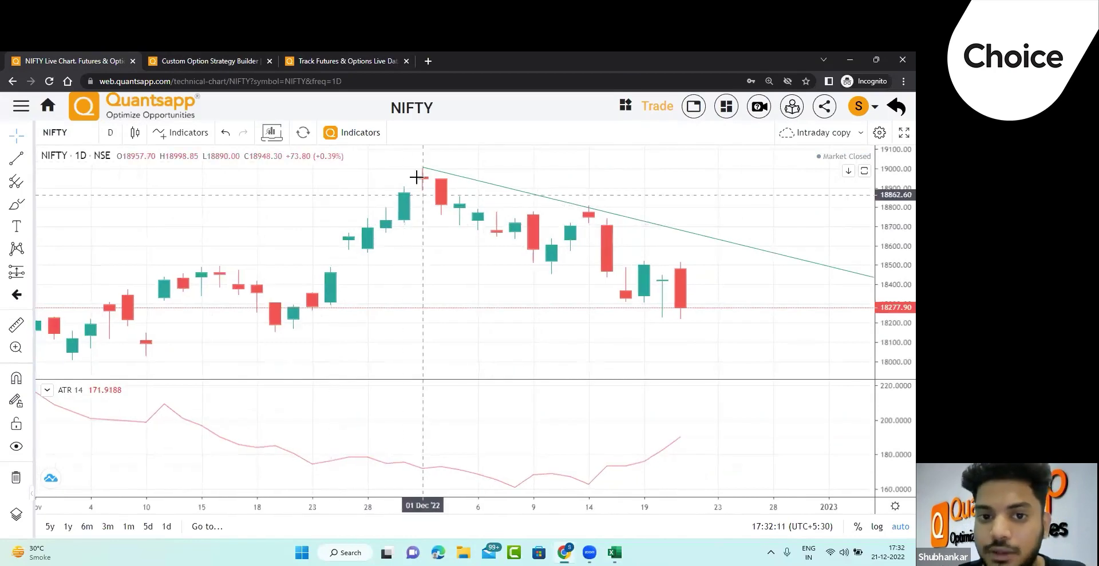
scroll(508, 282, right, 5)
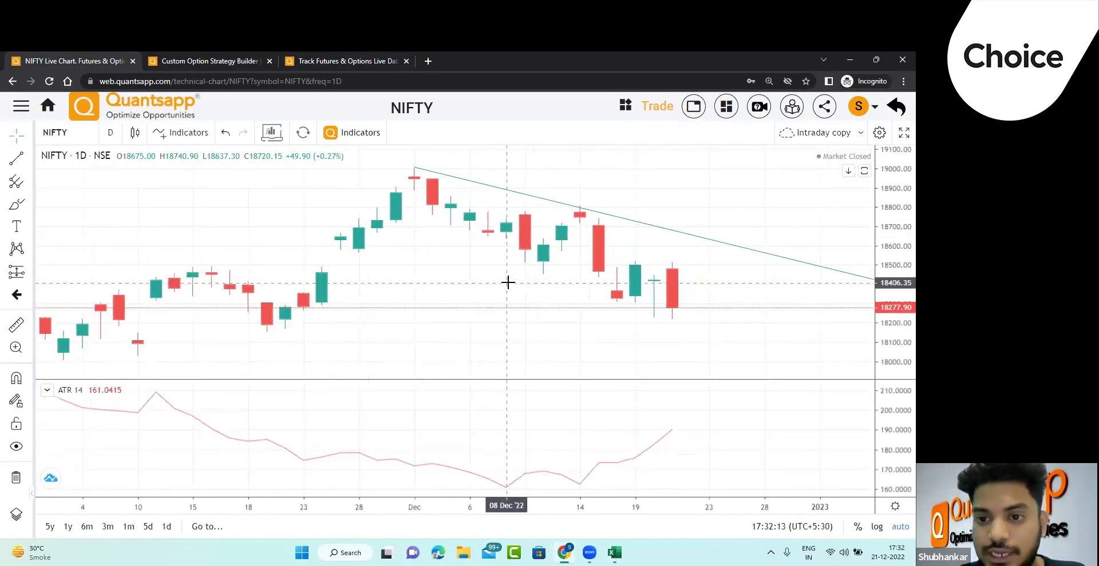
scroll(495, 236, down, 3)
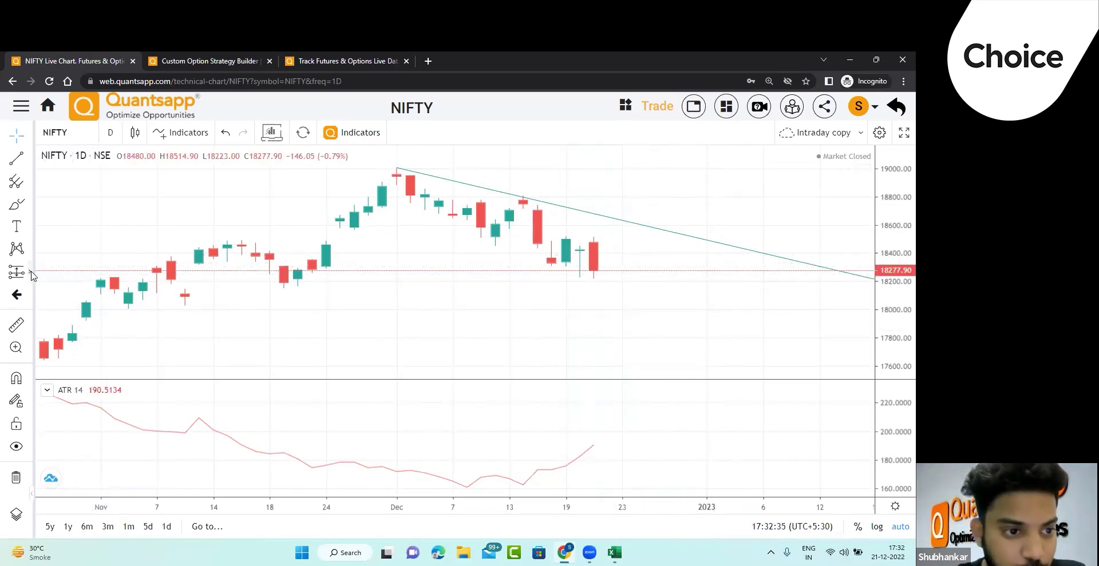
click(30, 158)
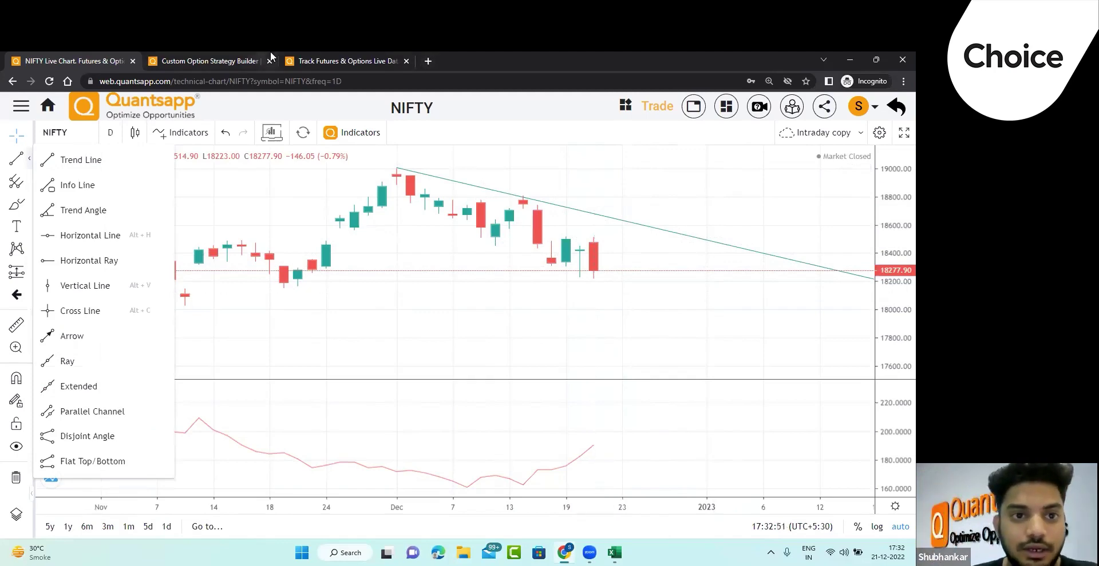
Return to the Option Architect and delete both short strangle legs, the 18450 CE and the 18100 PE, confirming the reset of all positions.
click(209, 61)
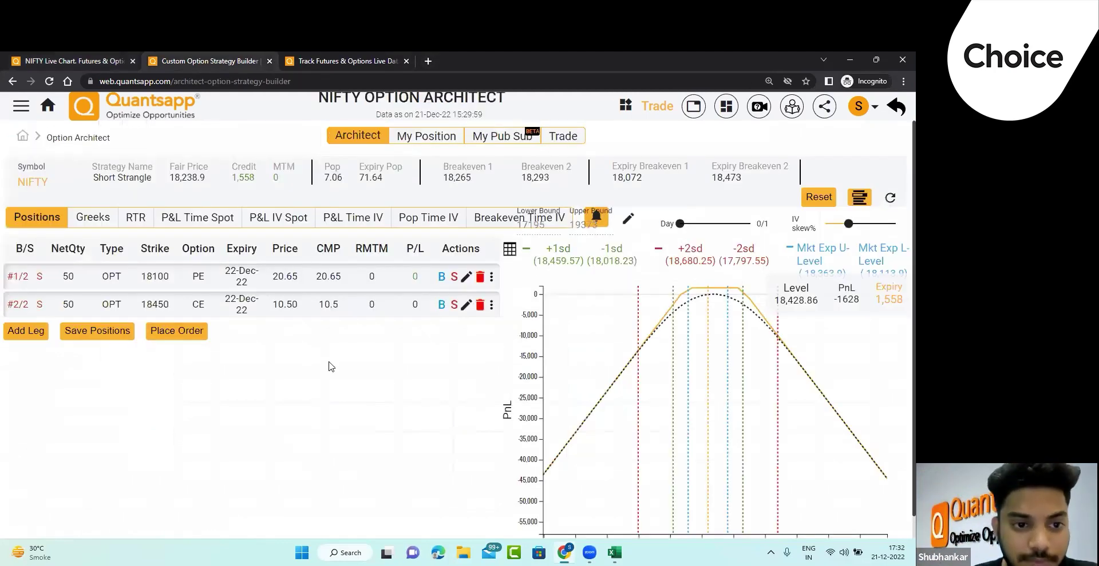
click(479, 310)
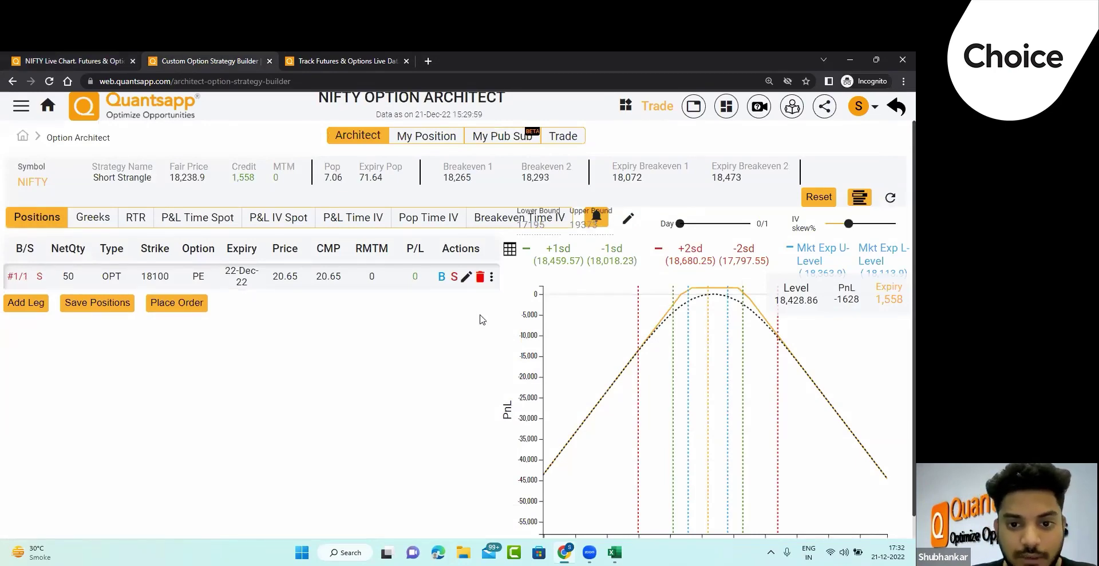
click(480, 258)
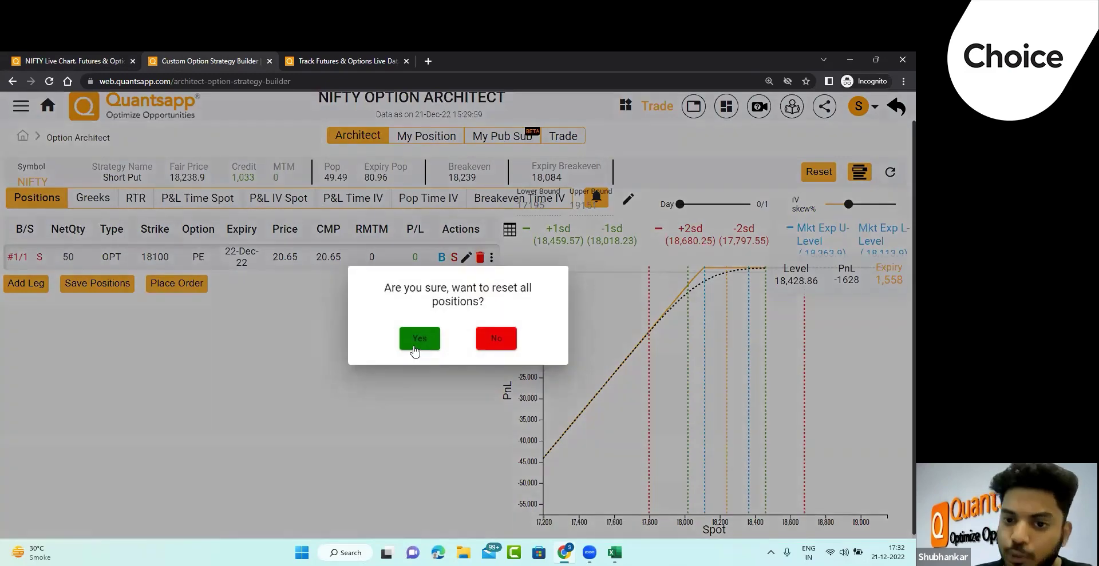
click(416, 342)
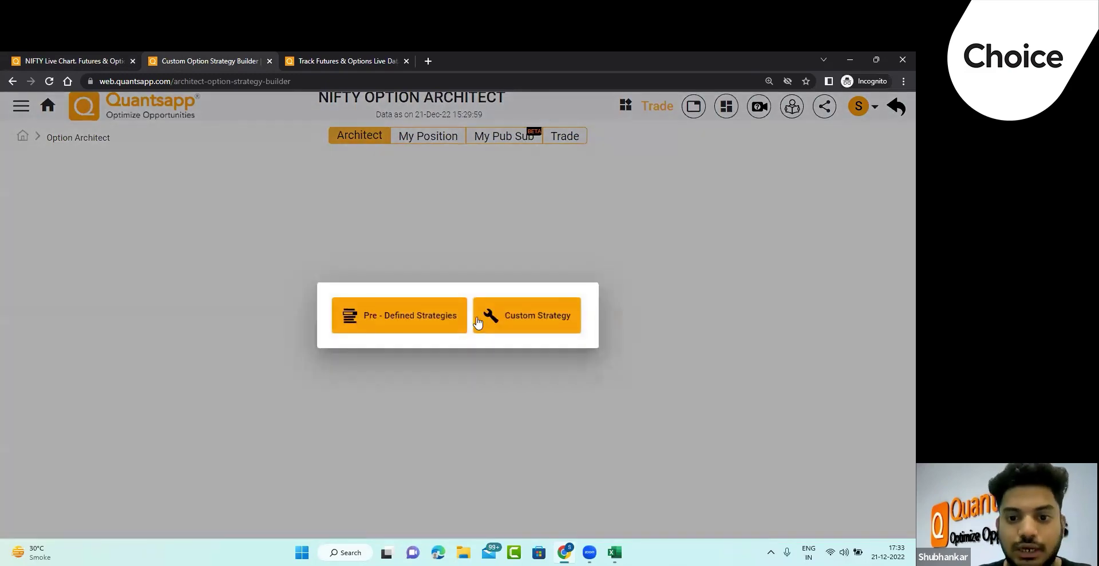
Start a custom NIFTY strategy with a sell leg for the 22-Dec-22 18000 PE, quantity 50.
click(480, 321)
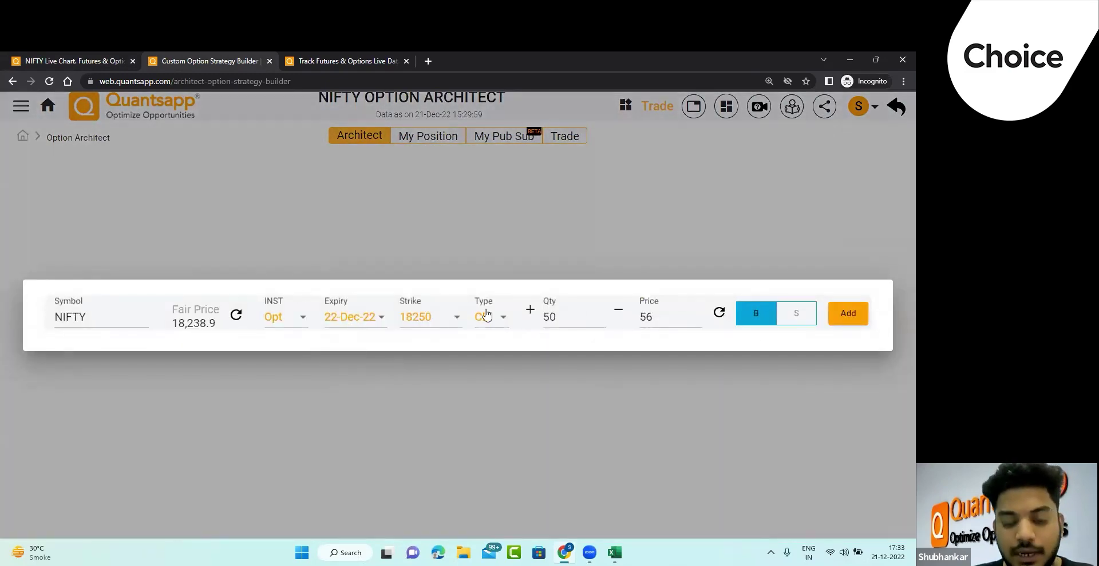
click(449, 318)
scroll(441, 413, down, 1)
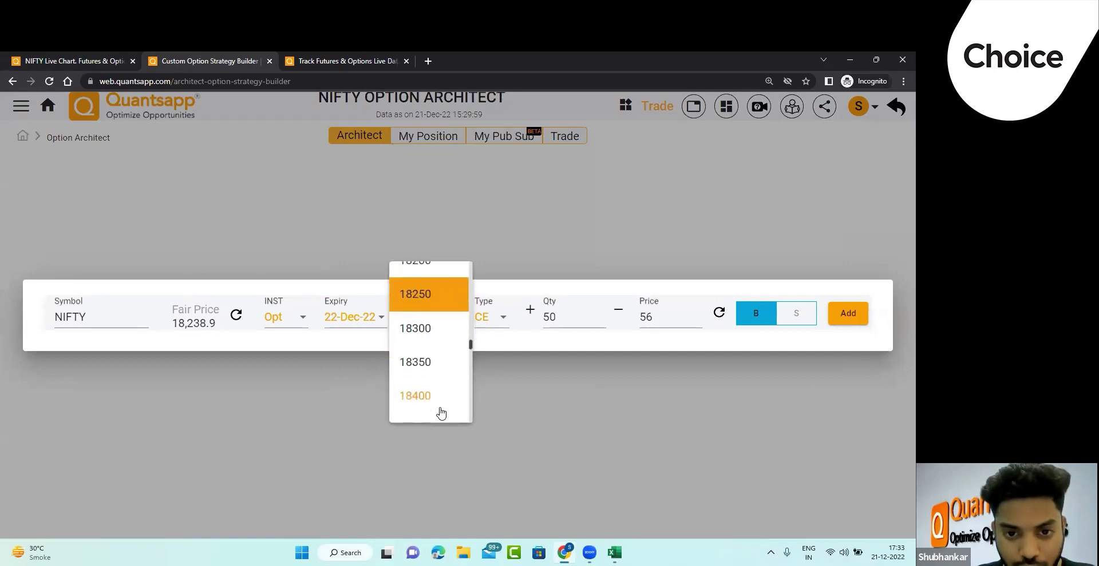
scroll(442, 414, up, 5)
click(417, 331)
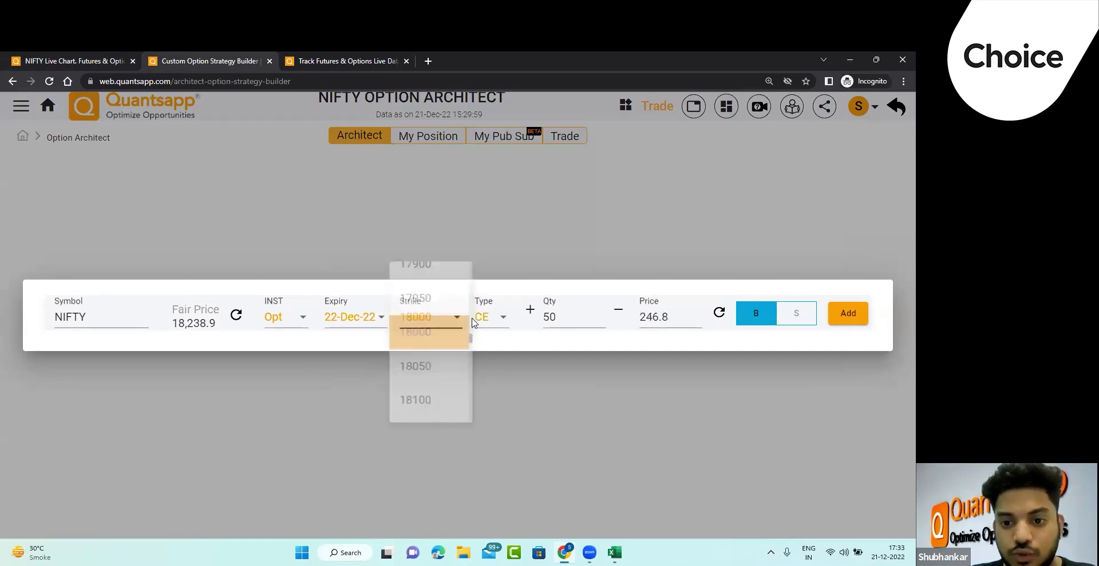
click(483, 338)
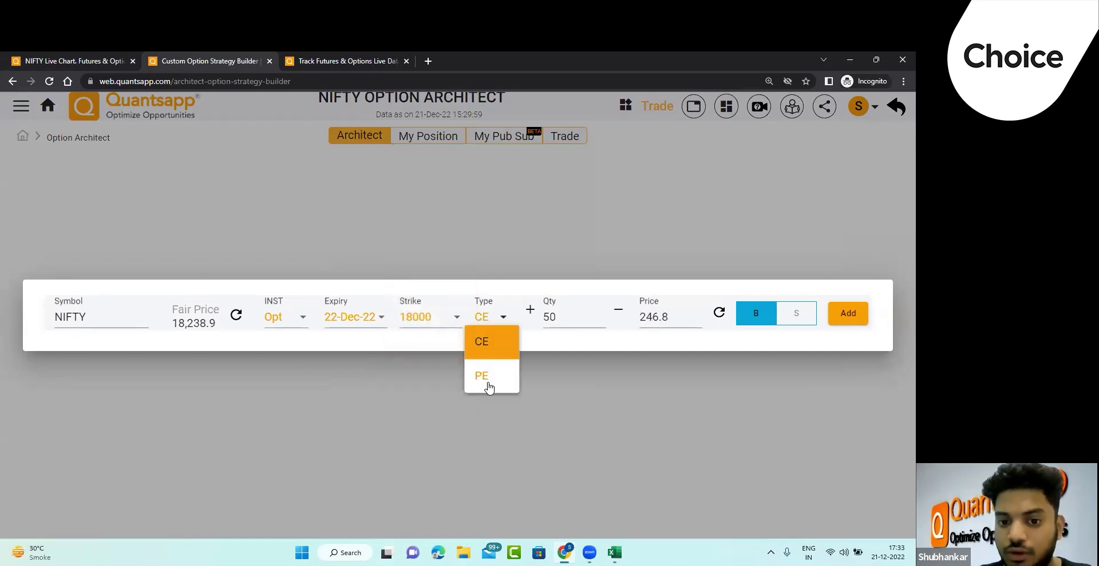
click(488, 379)
click(795, 317)
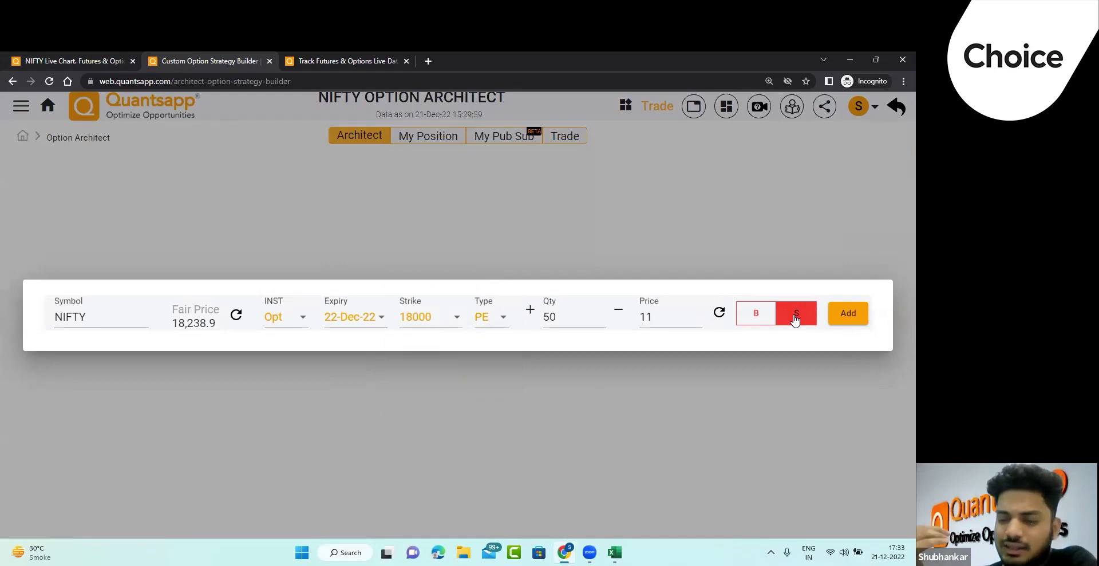
click(866, 317)
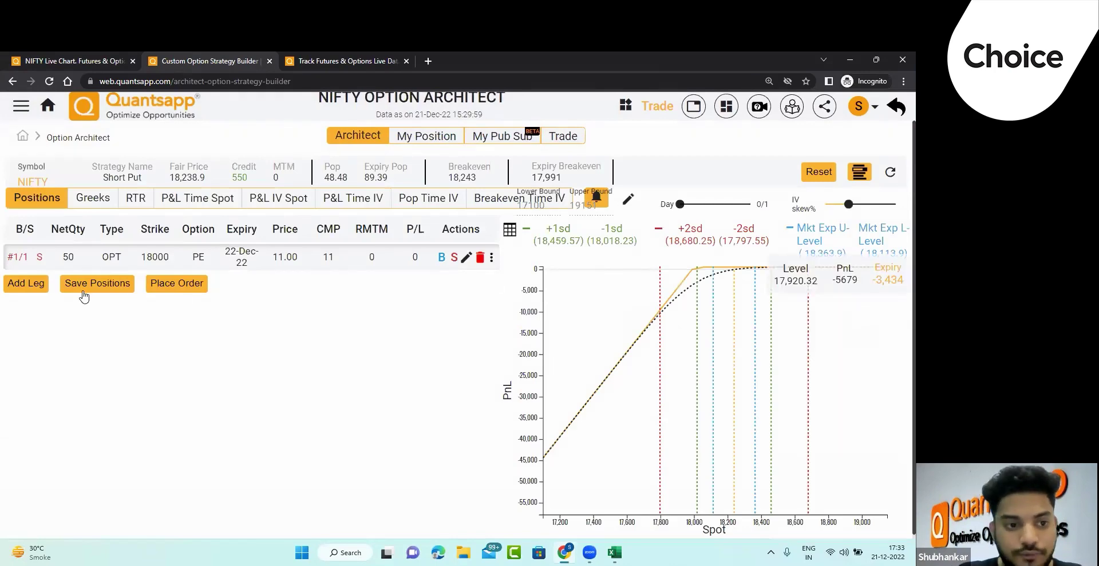
Add a second sell leg to the strategy for the 22-Dec-22 18400 CE, quantity 50.
click(40, 289)
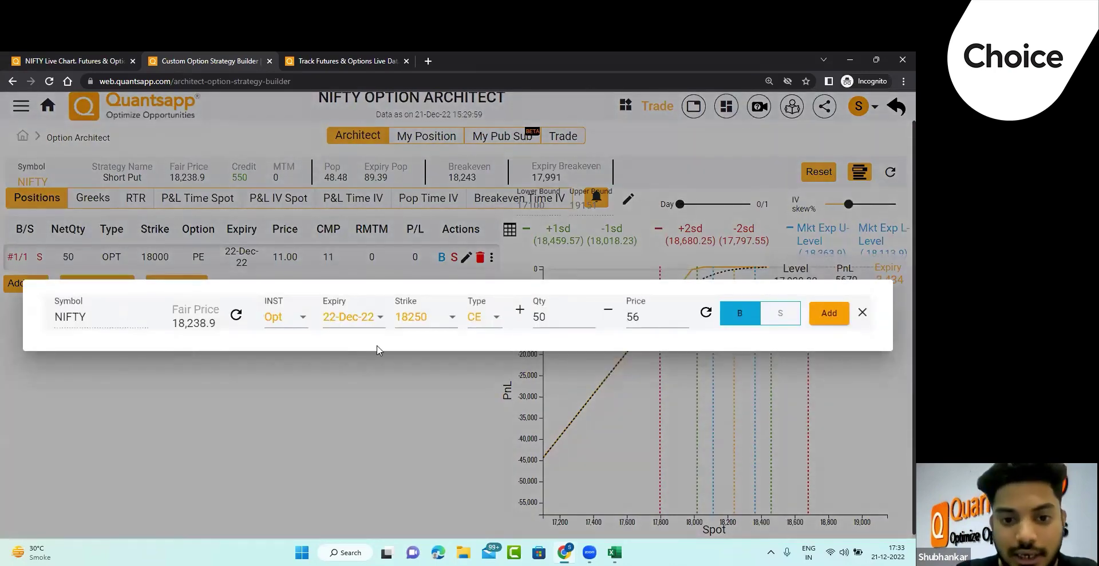
click(446, 328)
scroll(448, 329, down, 1)
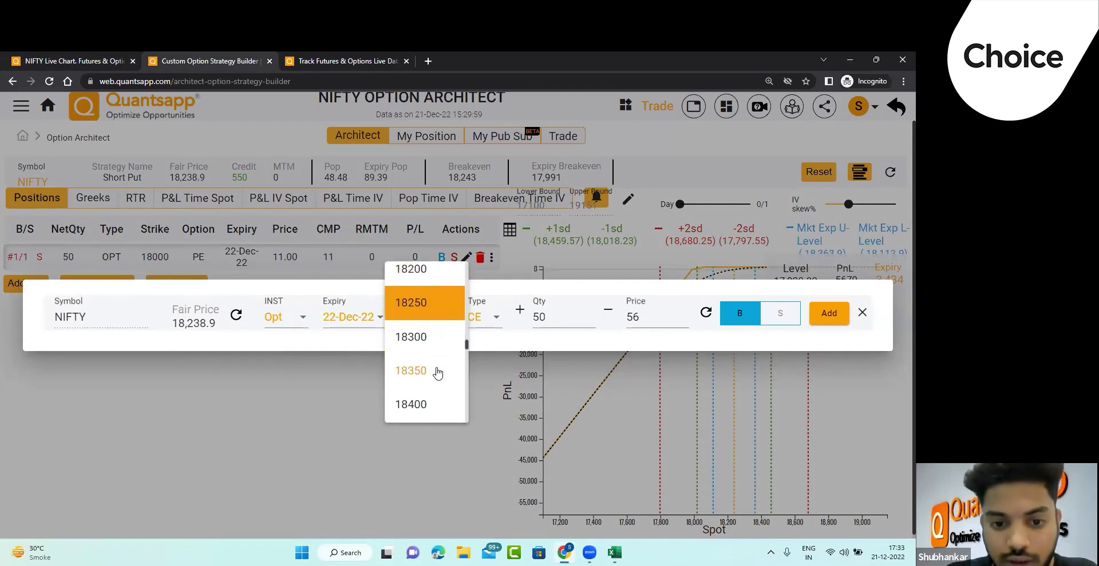
click(437, 388)
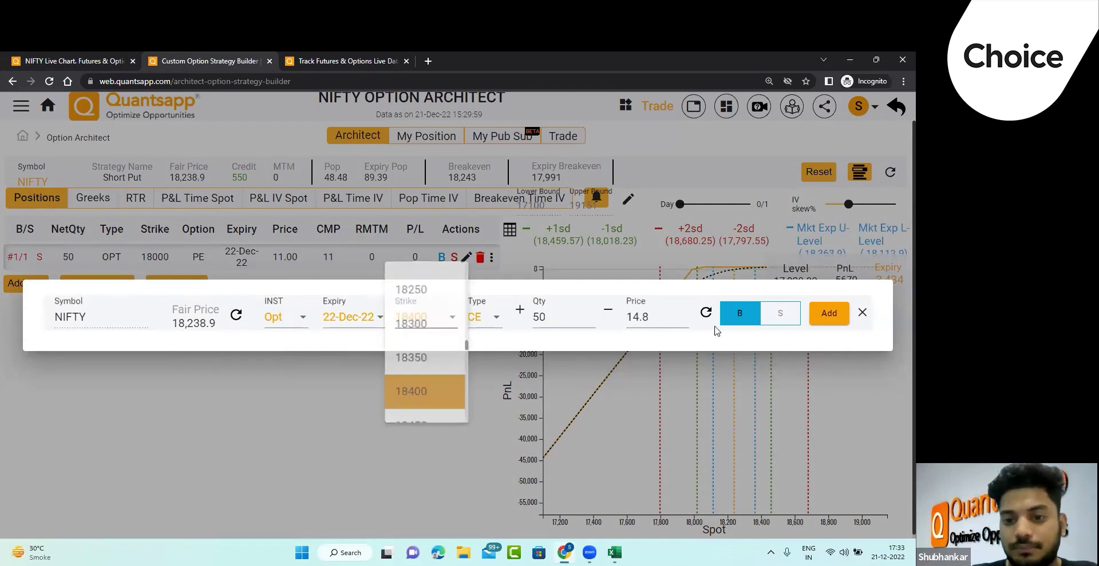
click(779, 324)
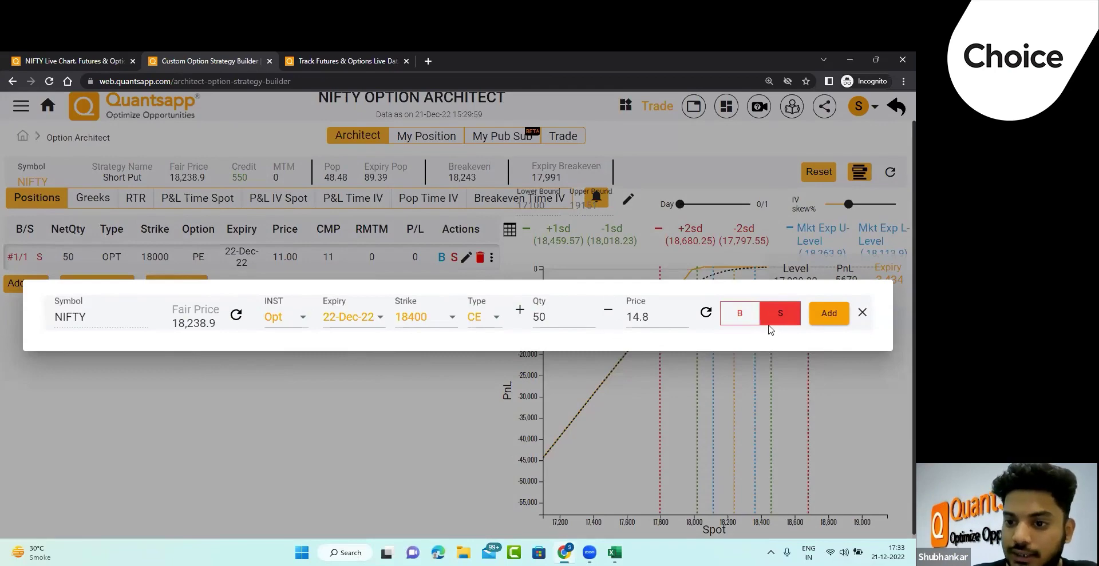
click(833, 323)
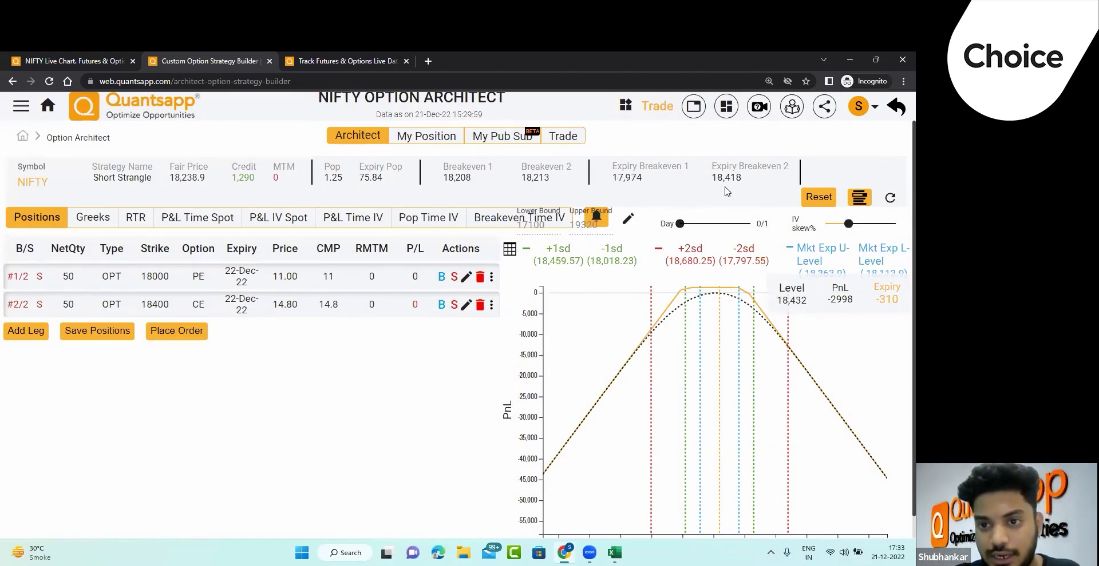
Switch to the Excel workbook and enter the NIFTY closing level 18277 in cell D5, beside the ATR value.
key(alt+Tab)
key(alt+Tab)
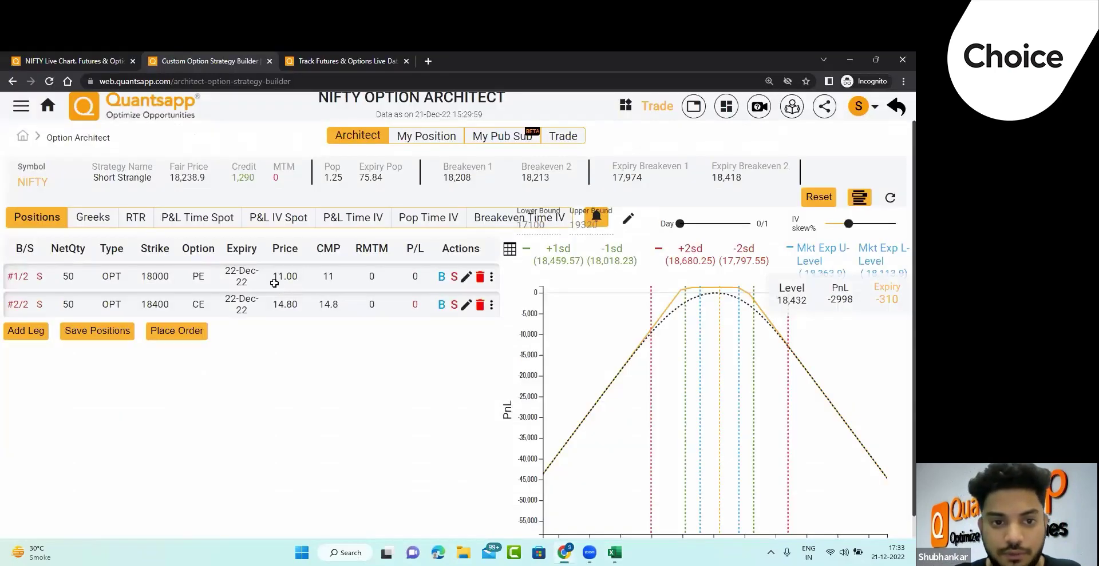
key(alt+Tab)
key(Right)
key(Right)
key(Up)
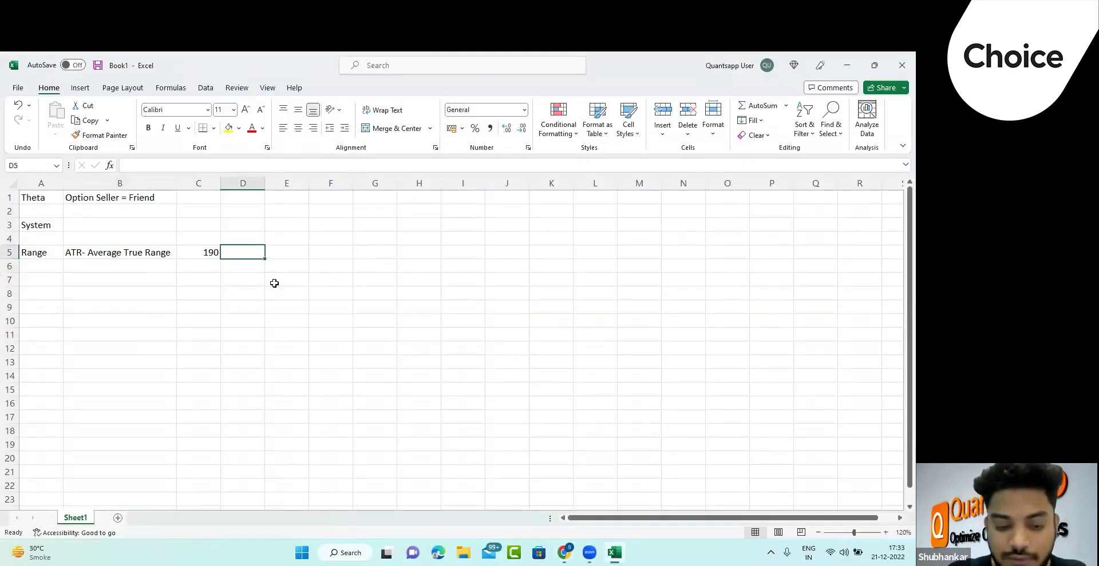
key(alt+Tab)
key(alt+Tab)
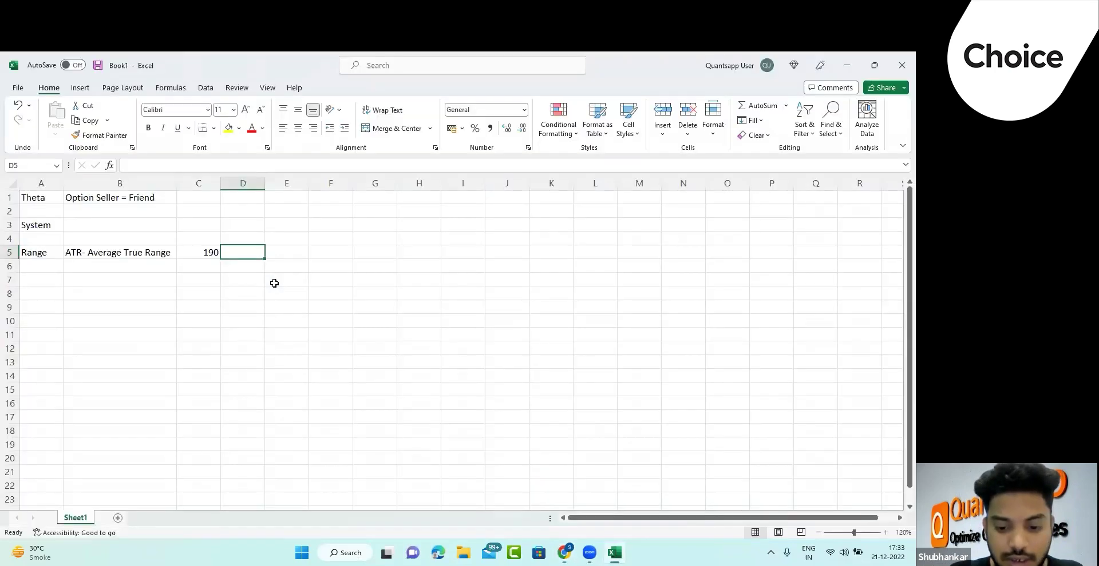
text(182)
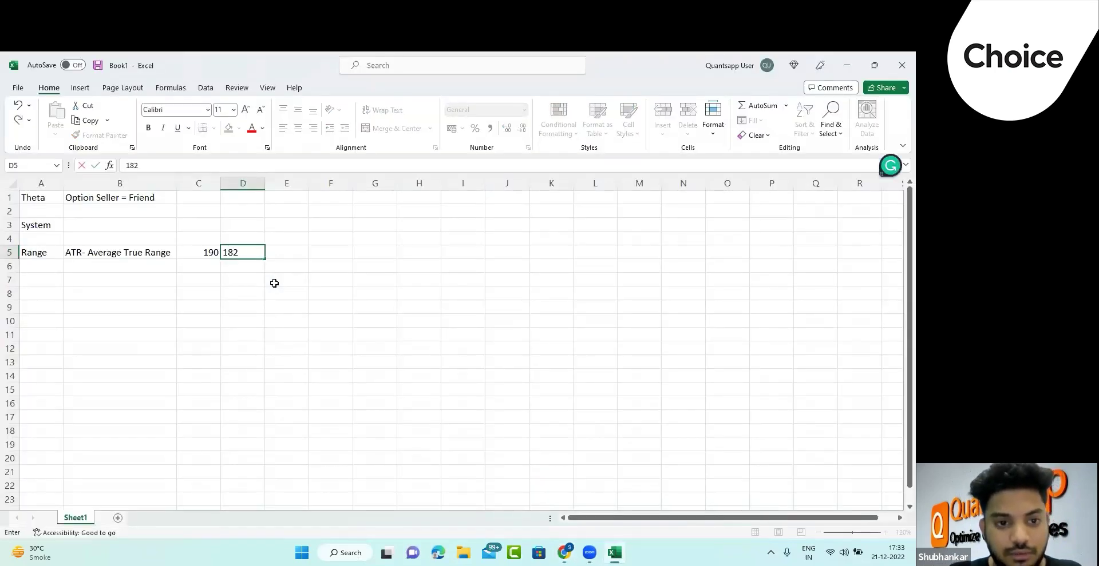
text(77)
key(Tab)
Calculate the lower range level in cell D4 with the formula =D5-C5.
key(Up)
key(Left)
text(=)
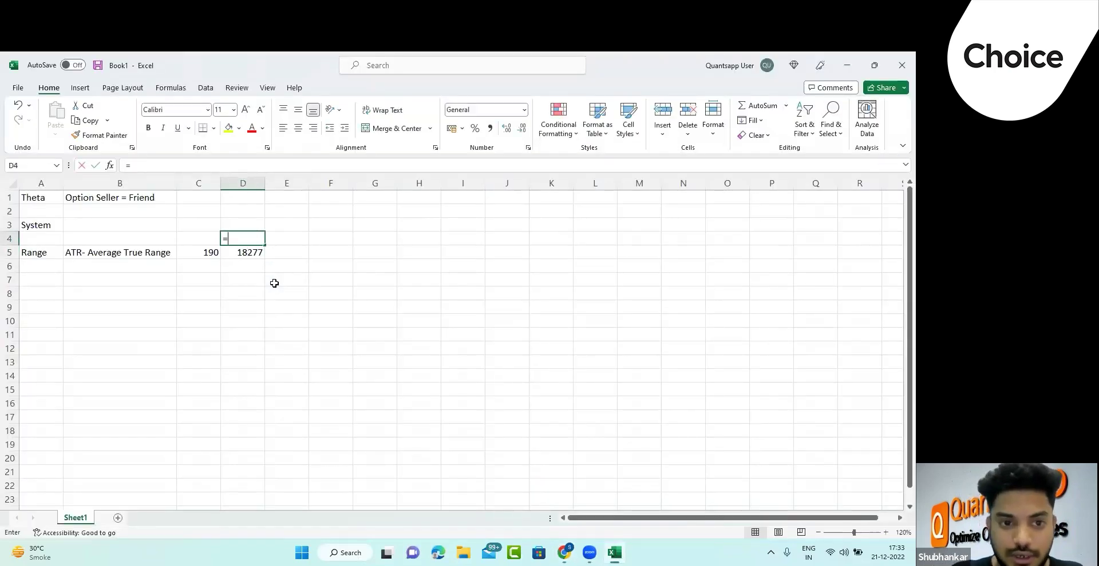
key(Down)
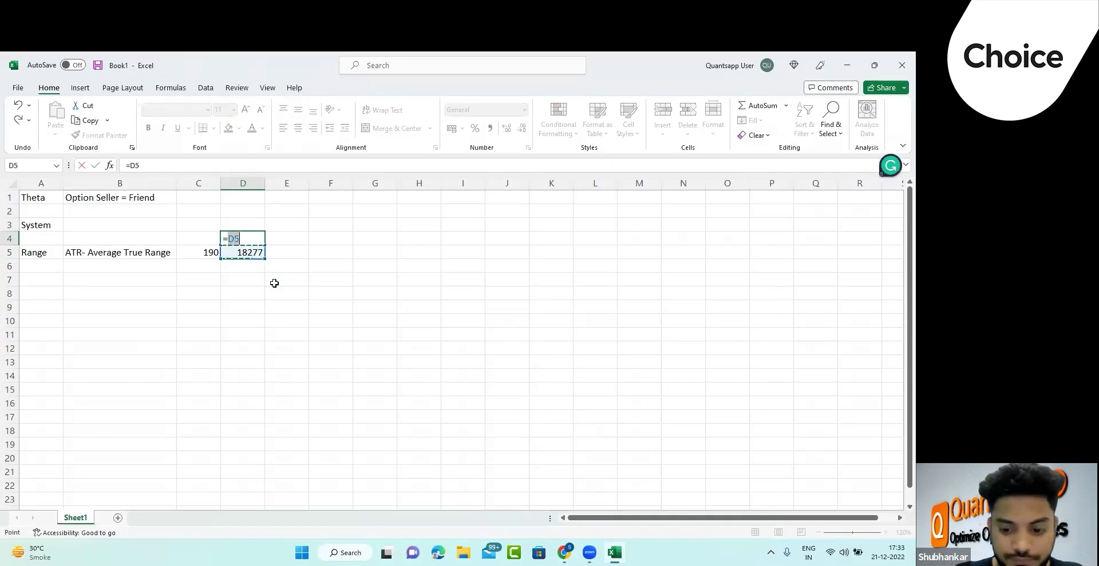
text(=)
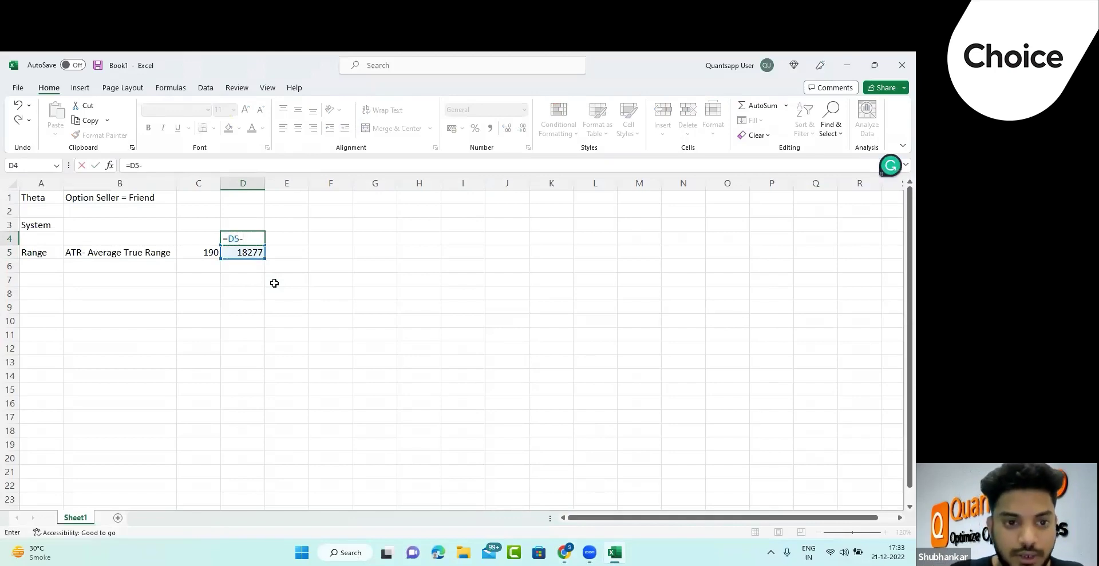
key(Left)
key(Down)
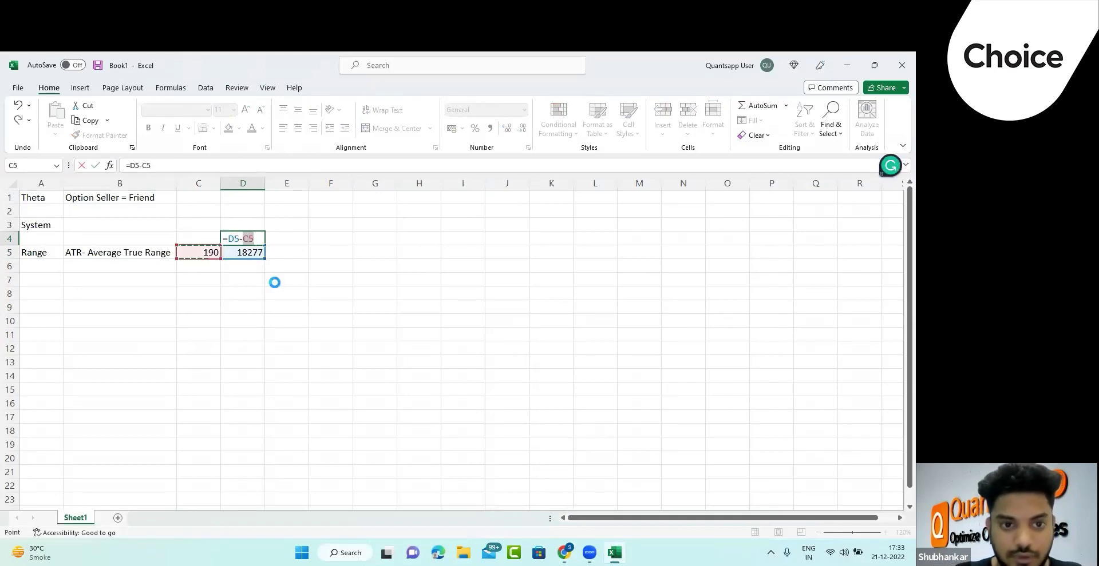
key(Return)
Calculate the upper range level in cell D6 with the formula =D5+C5.
key(Return)
text(=)
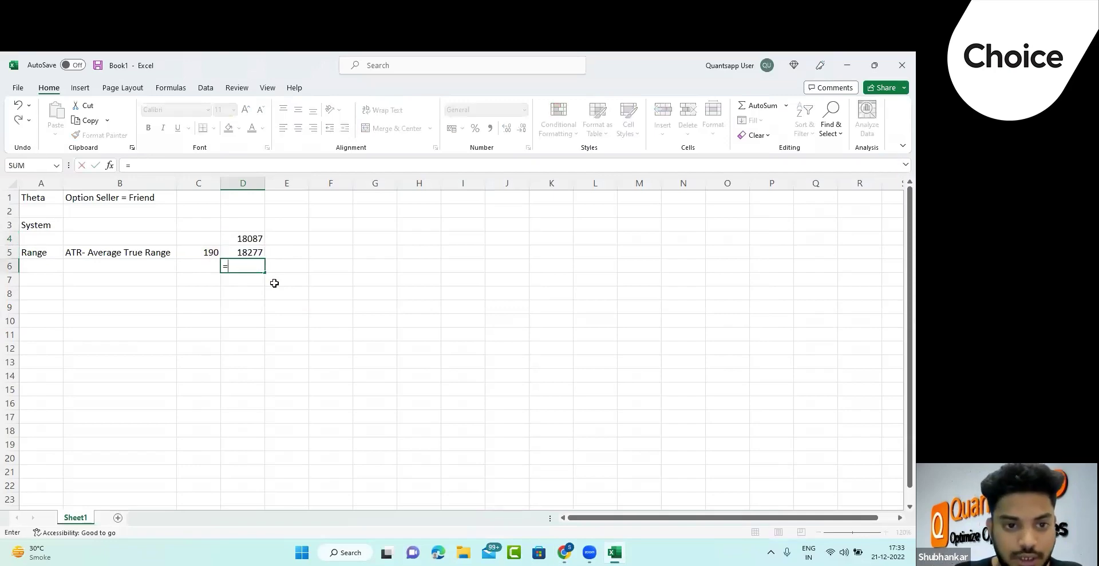
key(Up)
text(+)
key(Left)
key(Up)
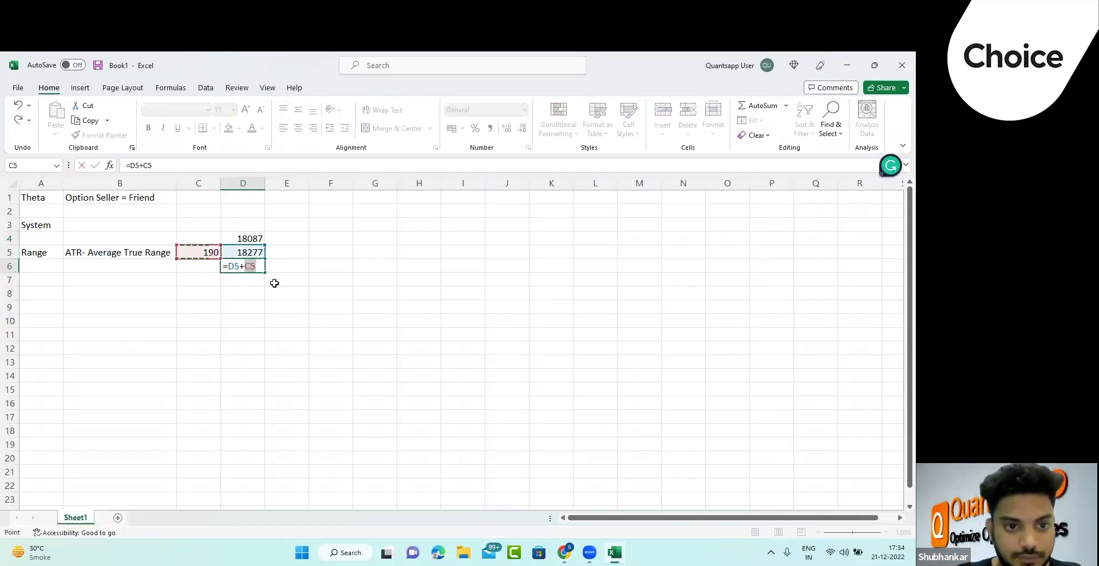
key(Return)
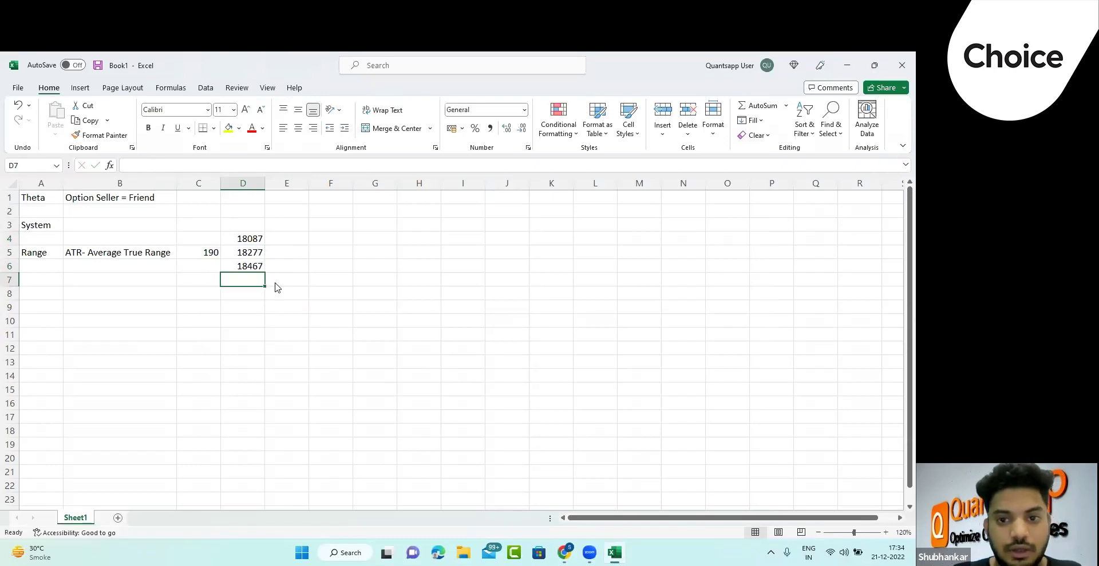
Check the strangle's expiry breakevens in Chrome, return to Excel and clear the range levels in D4:D6 and the ATR value in C5.
key(alt+Tab)
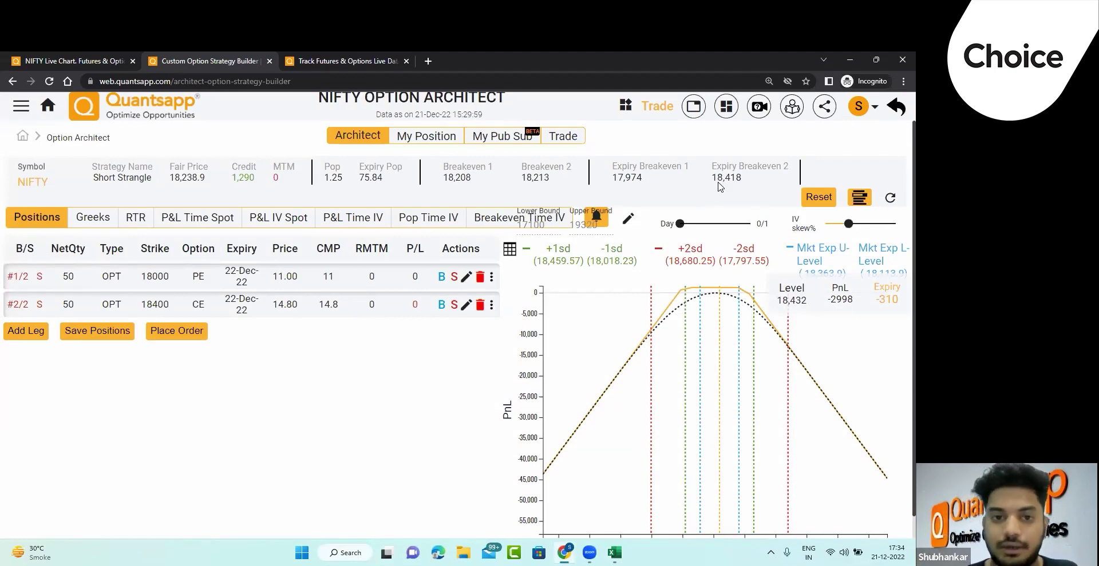
key(alt+Tab)
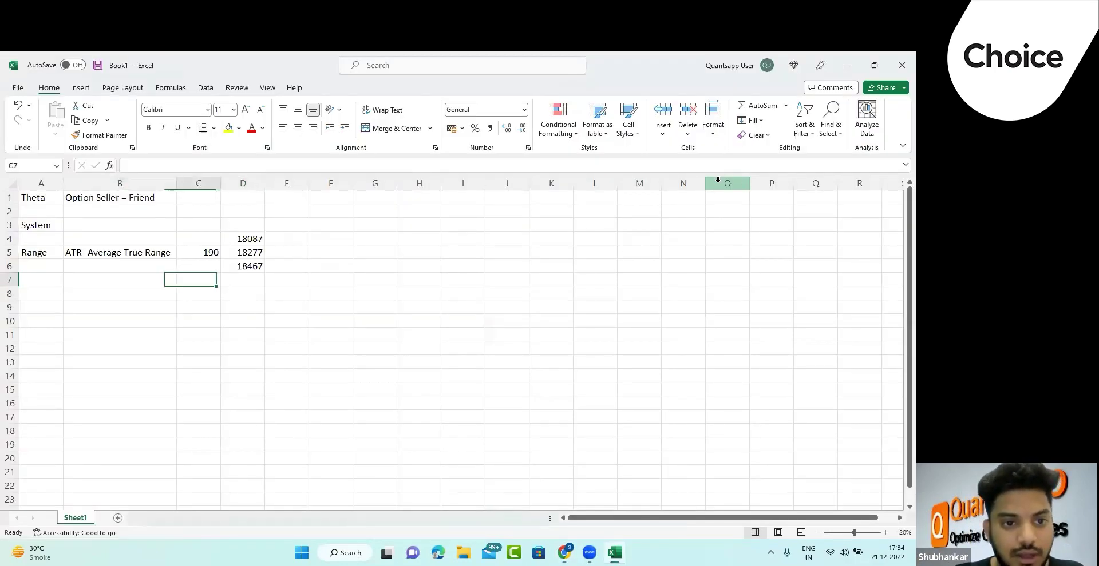
key(Up)
key(Up)
key(Up)
key(shift+Down)
key(shift+Down)
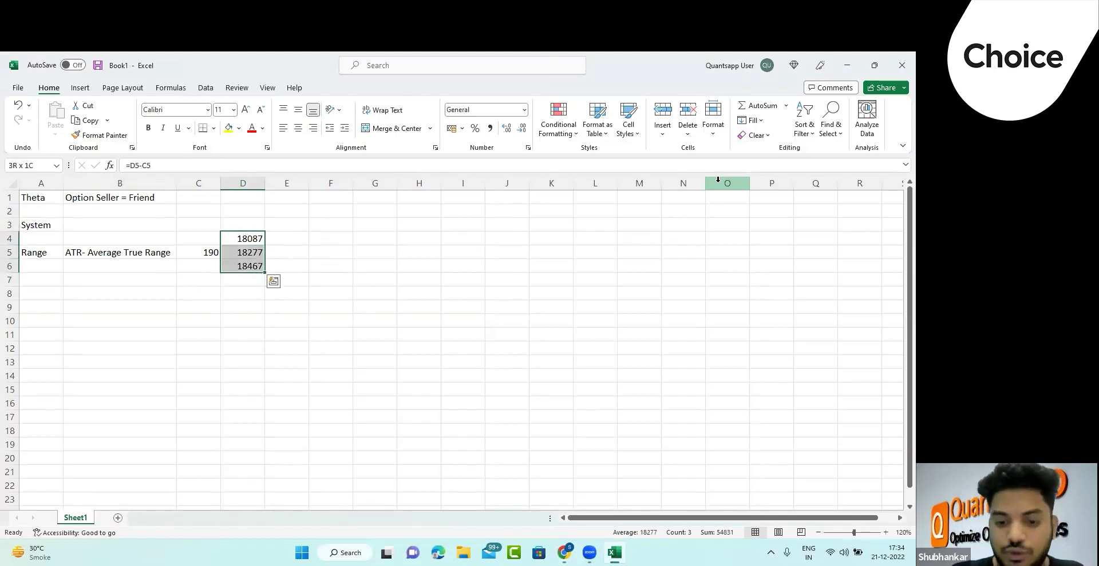
key(Delete)
key(Left)
key(Down)
key(BackSpace)
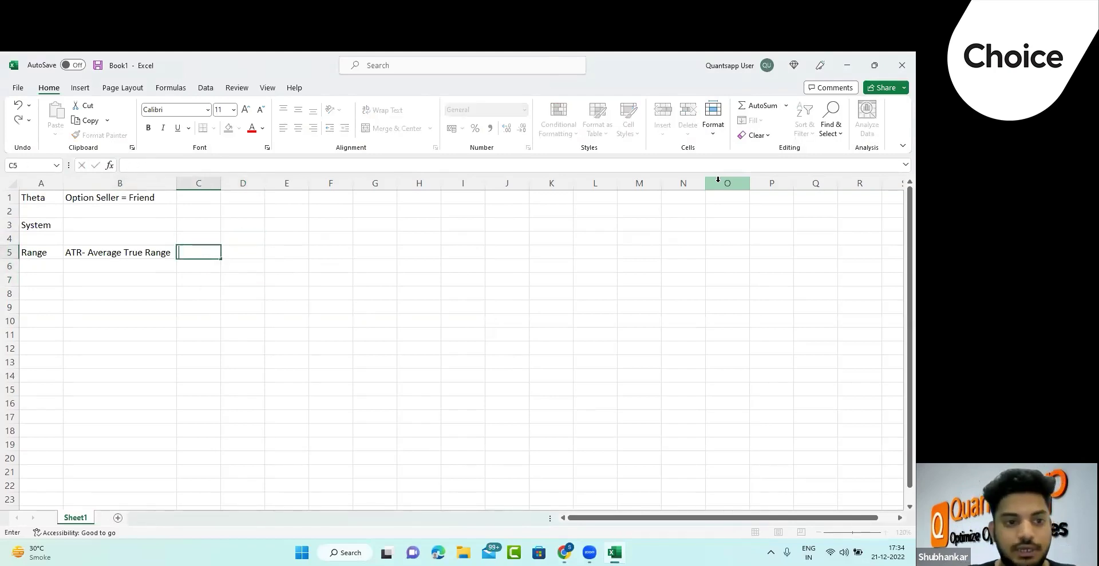
key(Right)
Enter the label Trend in cell C5, beside the Average True Range label.
key(Left)
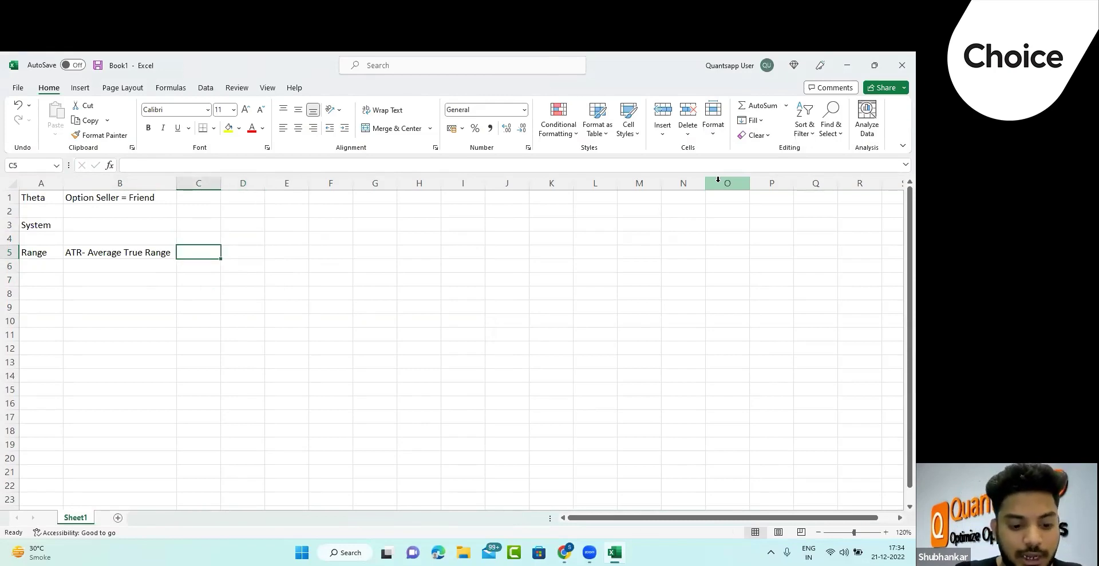
text(TR)
key(BackSpace)
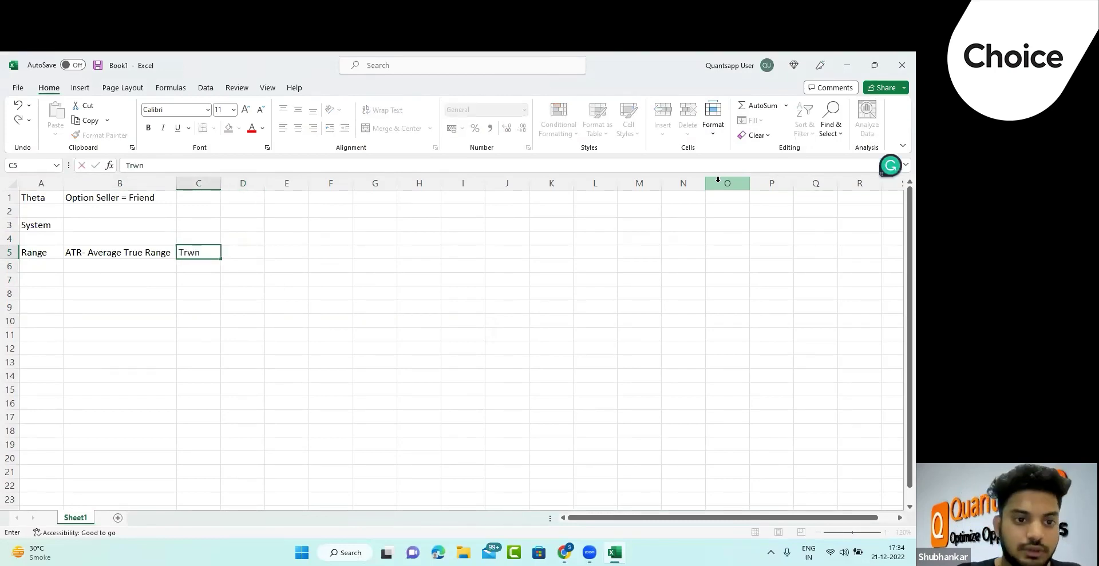
key(BackSpace)
key(BackSpace)
key(Tab)
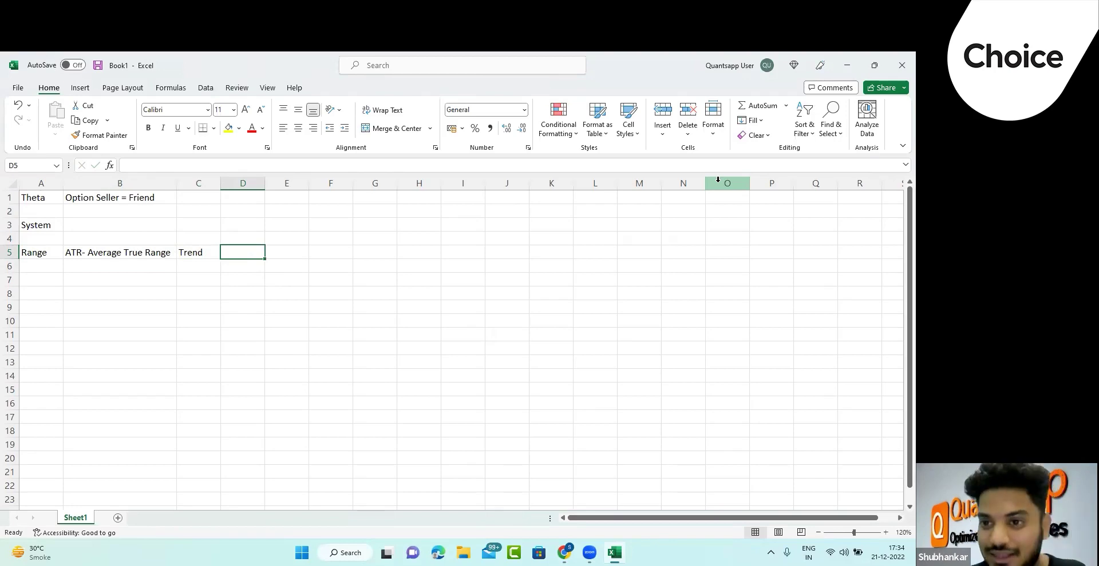
Switch to the NIFTY daily chart in Chrome and remove the ATR 14 indicator.
key(alt+Tab)
click(48, 56)
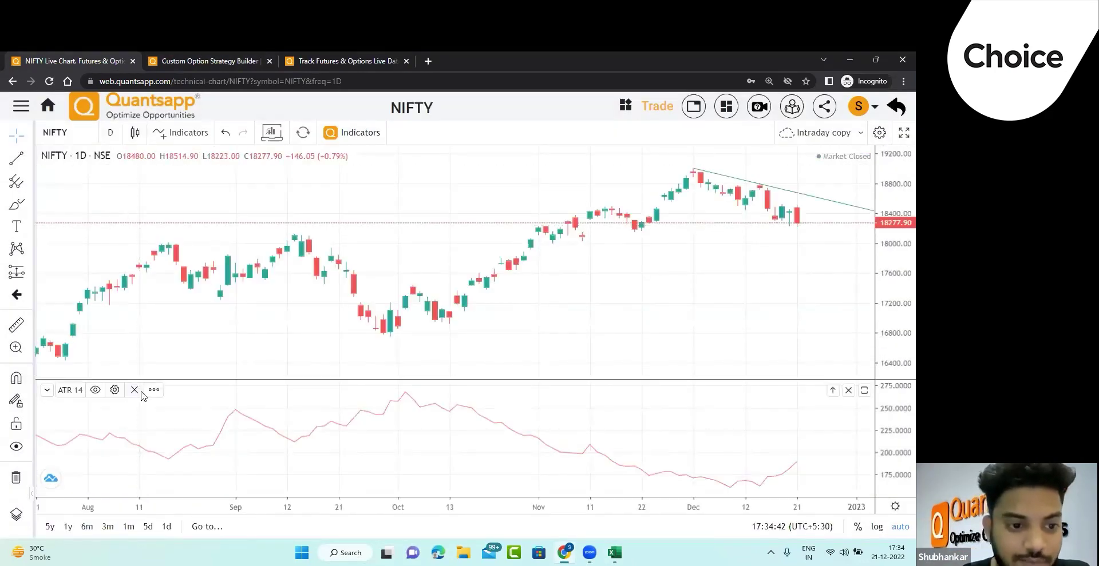
click(139, 390)
Add the Bollinger Bands indicator to the NIFTY daily chart and close the indicator list.
click(184, 133)
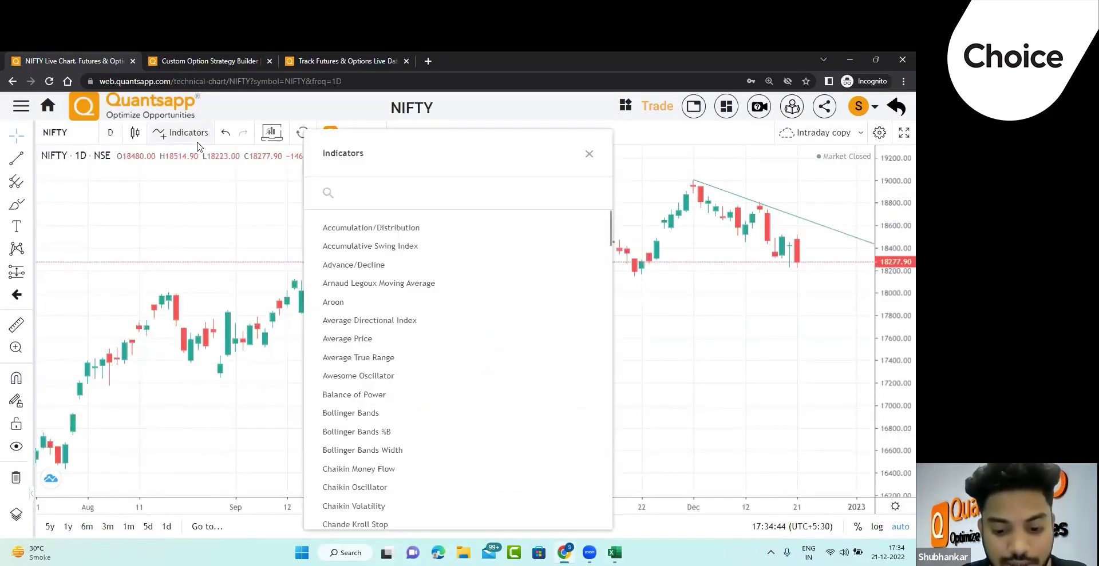
text(bolli)
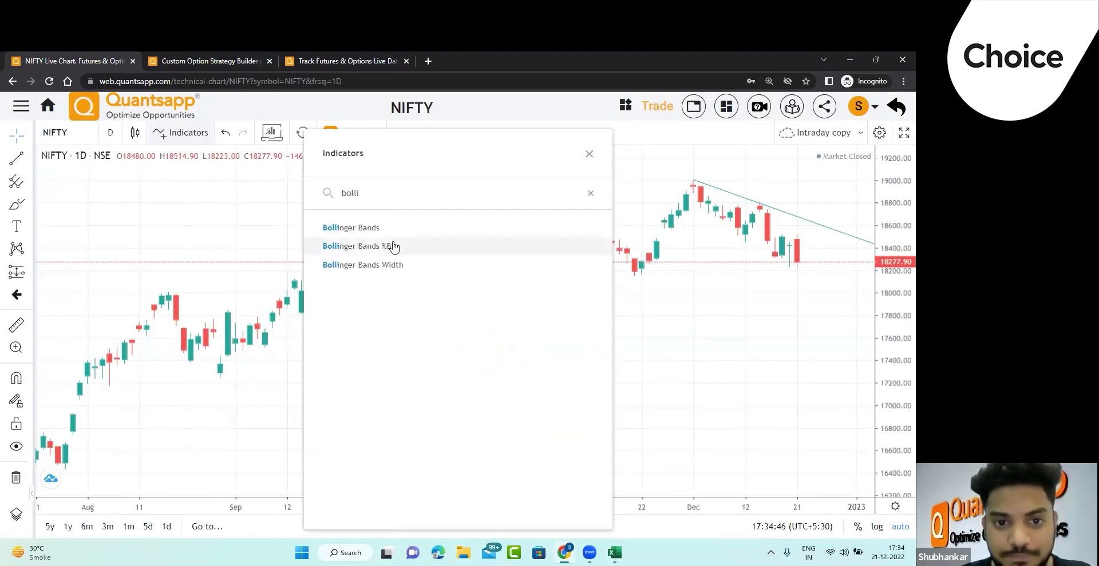
click(362, 228)
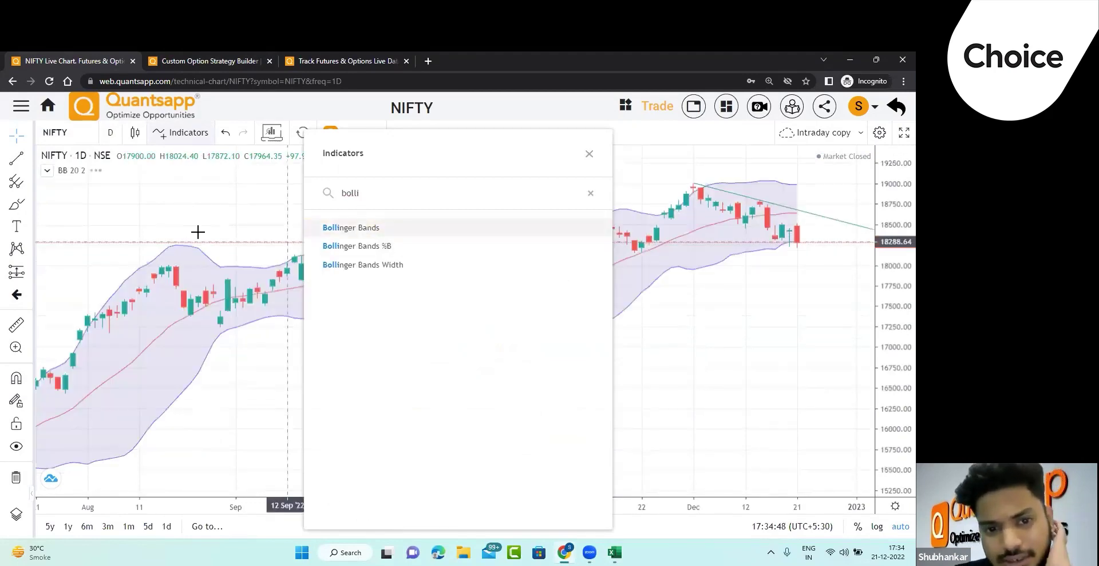
key(Escape)
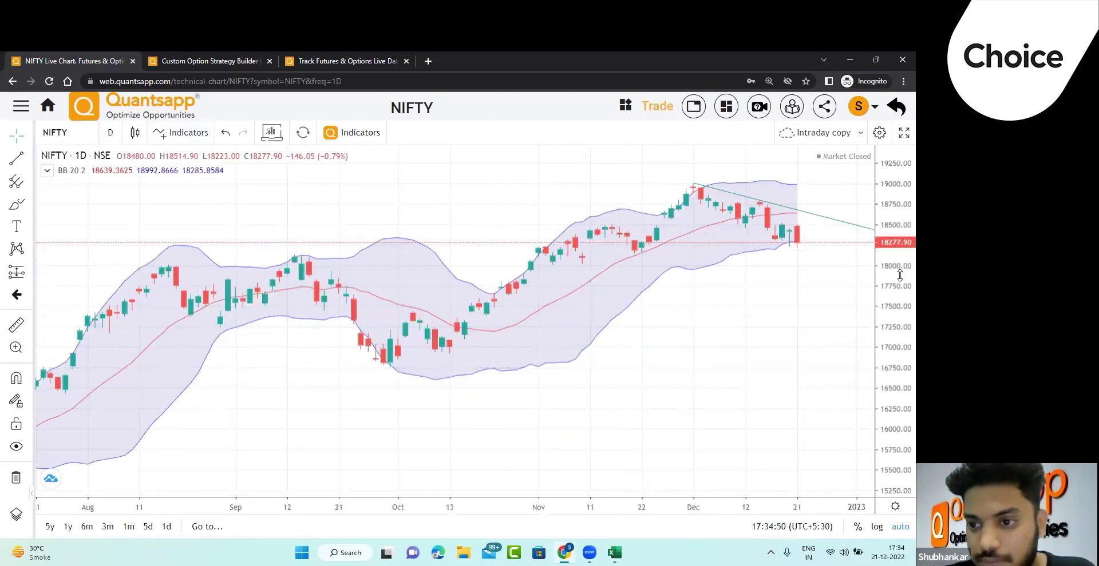
scroll(757, 287, up, 5)
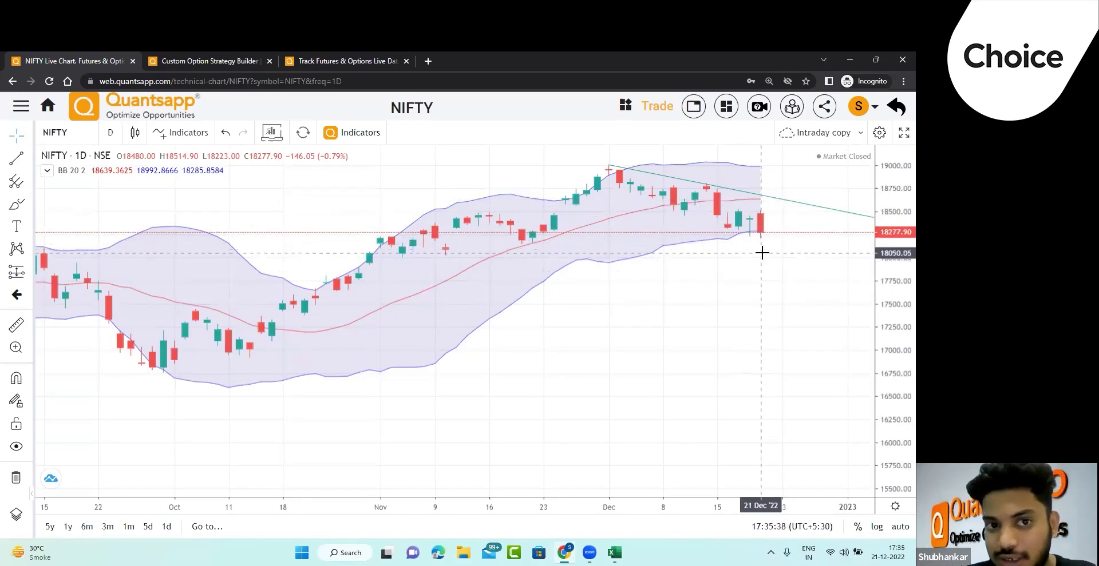
Check the NIFTY short strangle in the option strategy builder and return to the daily chart with Bollinger Bands.
click(260, 66)
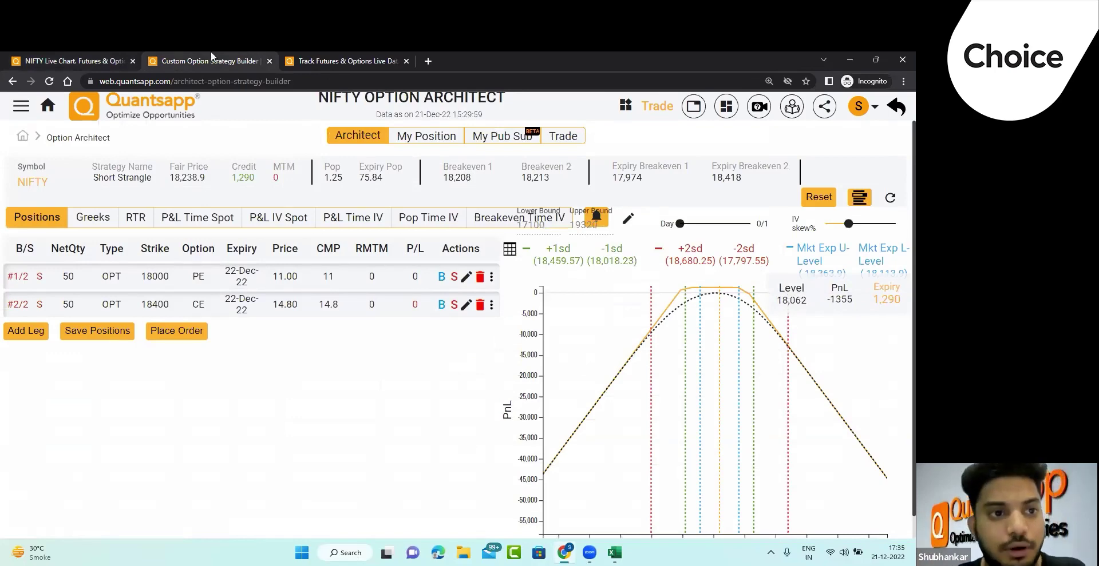
click(54, 57)
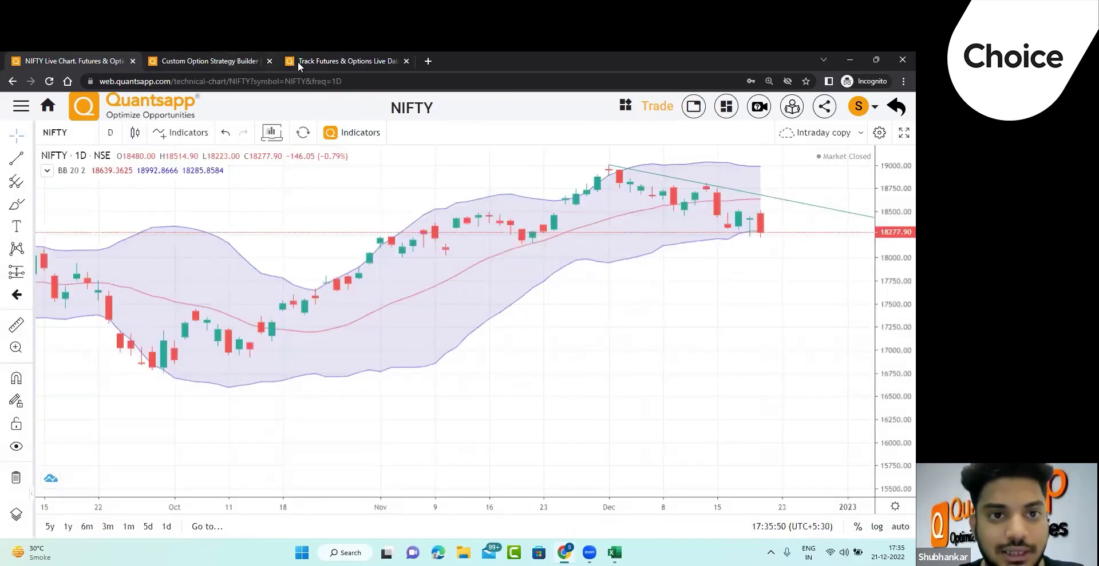
mouse_move(297, 61)
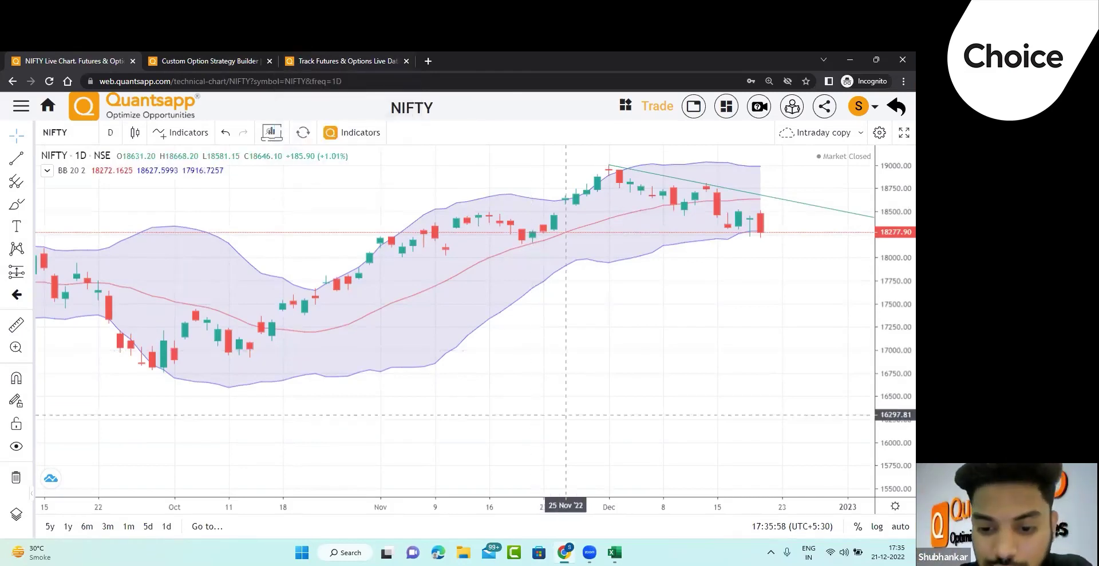
Switch to Excel and enter the label Bollinger Band in cell B6, below the Average True Range label.
key(alt+Tab)
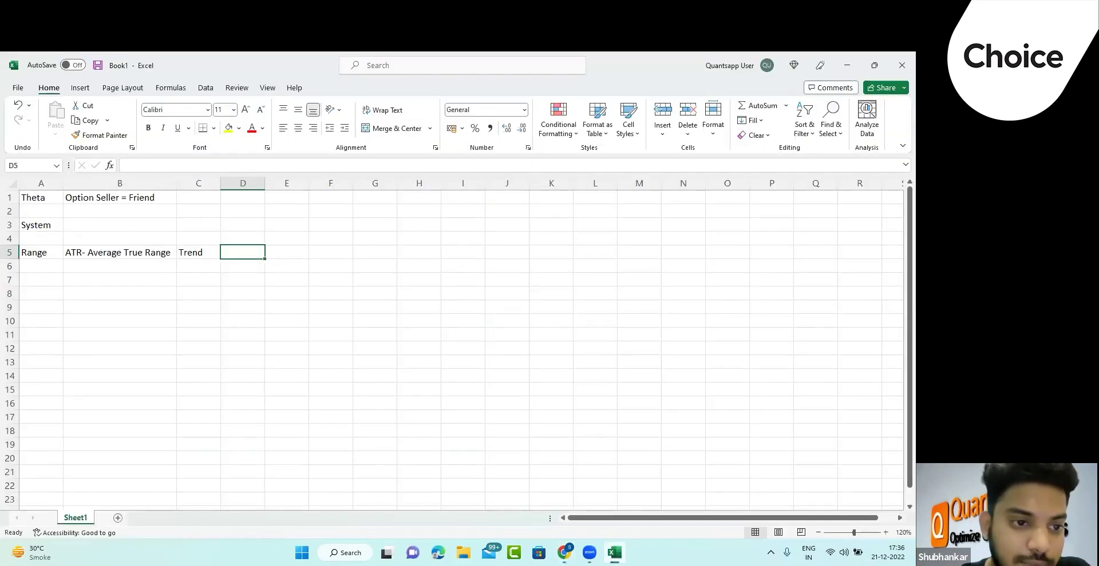
click(126, 265)
text(Bollinger)
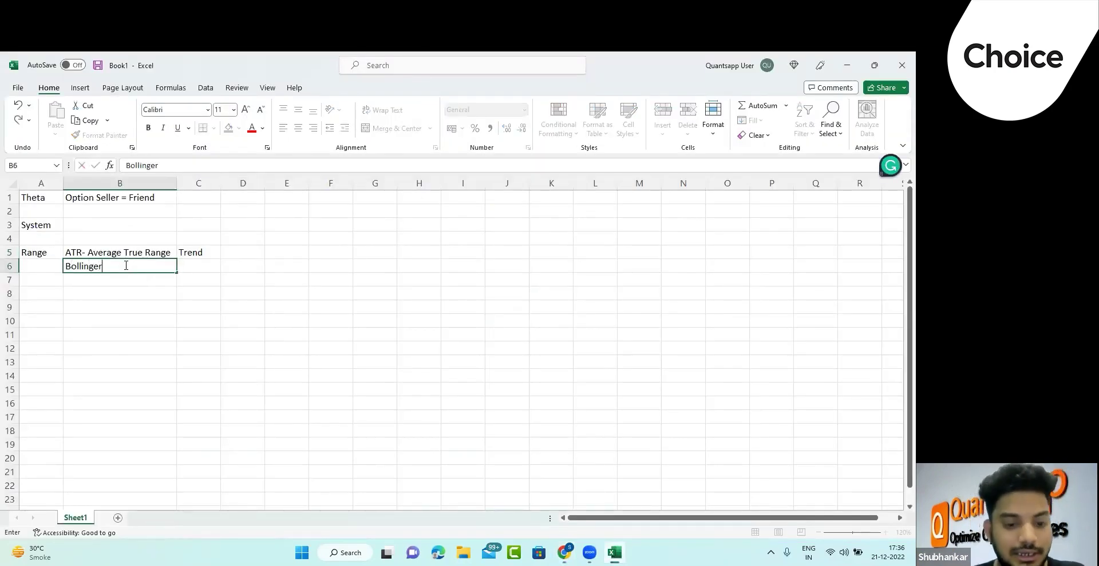
text( Band)
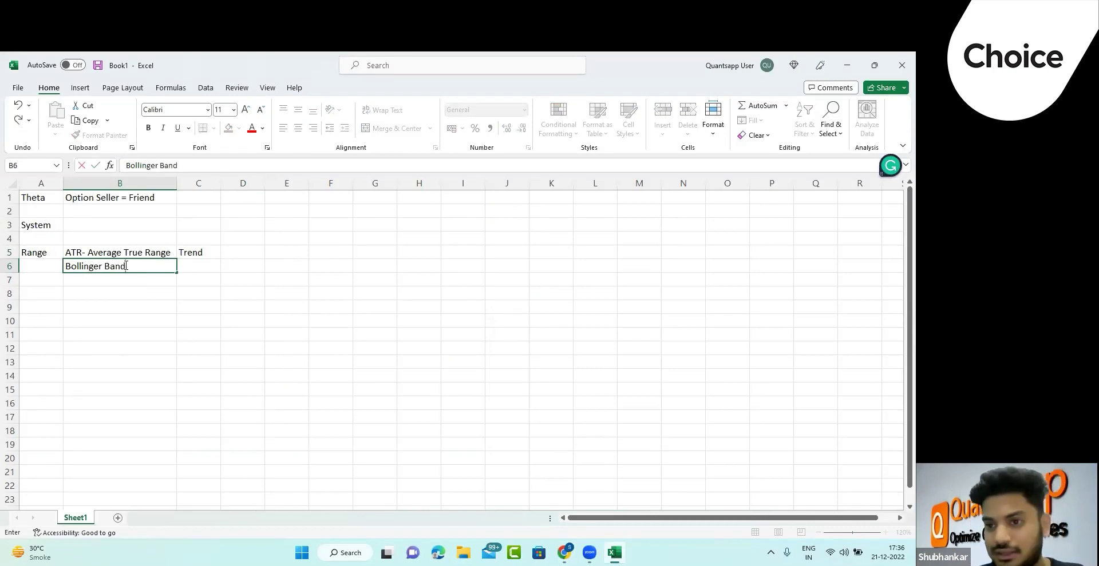
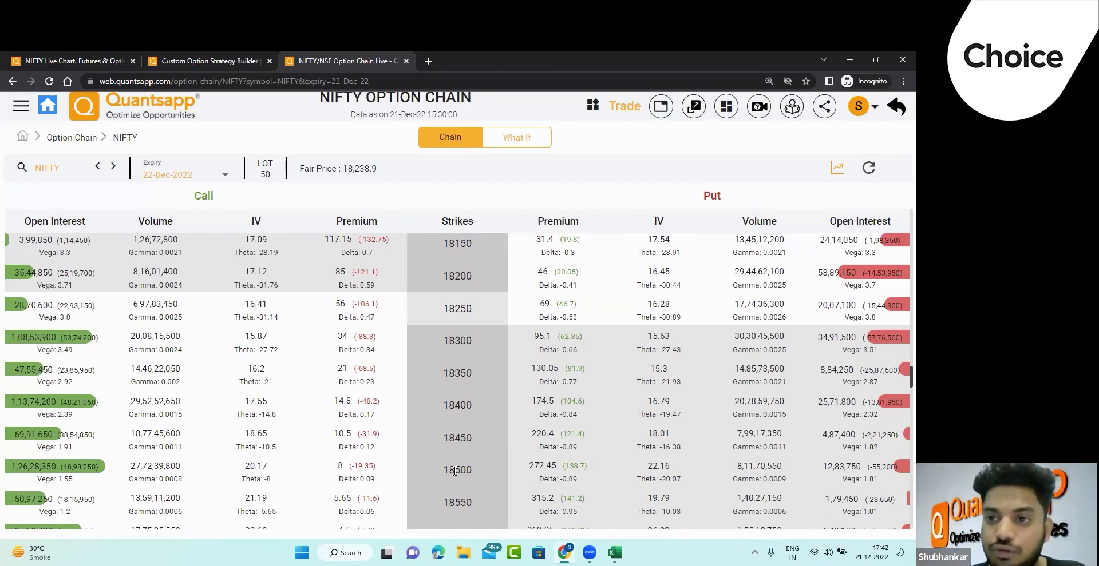
Set the NIFTY option chain's expiry to 29-Dec-2022 and examine the premiums from the 18000 put up to the 18500 call.
click(204, 183)
click(213, 226)
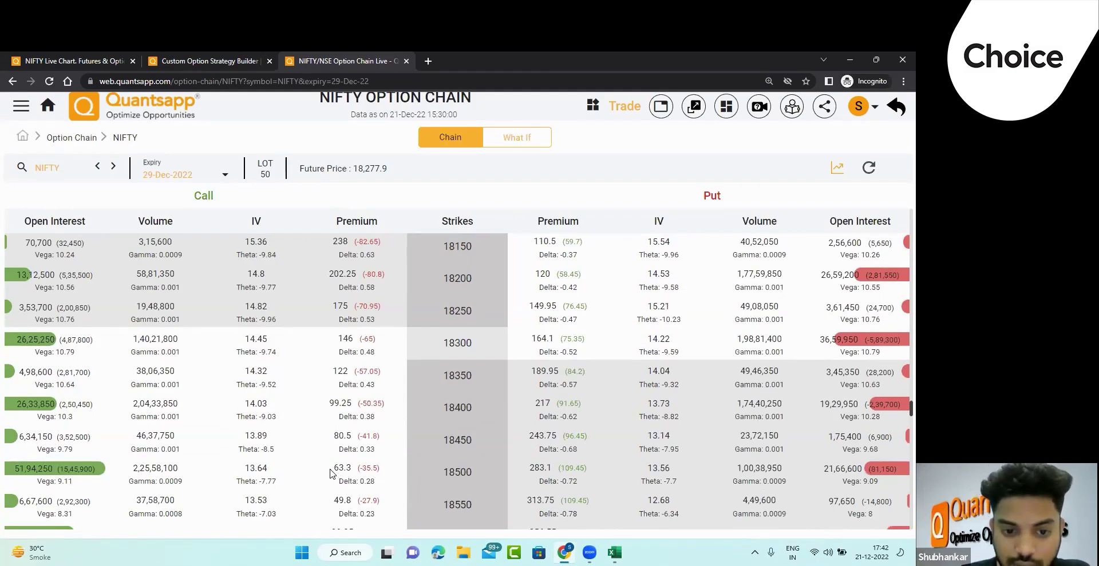
scroll(419, 452, up, 3)
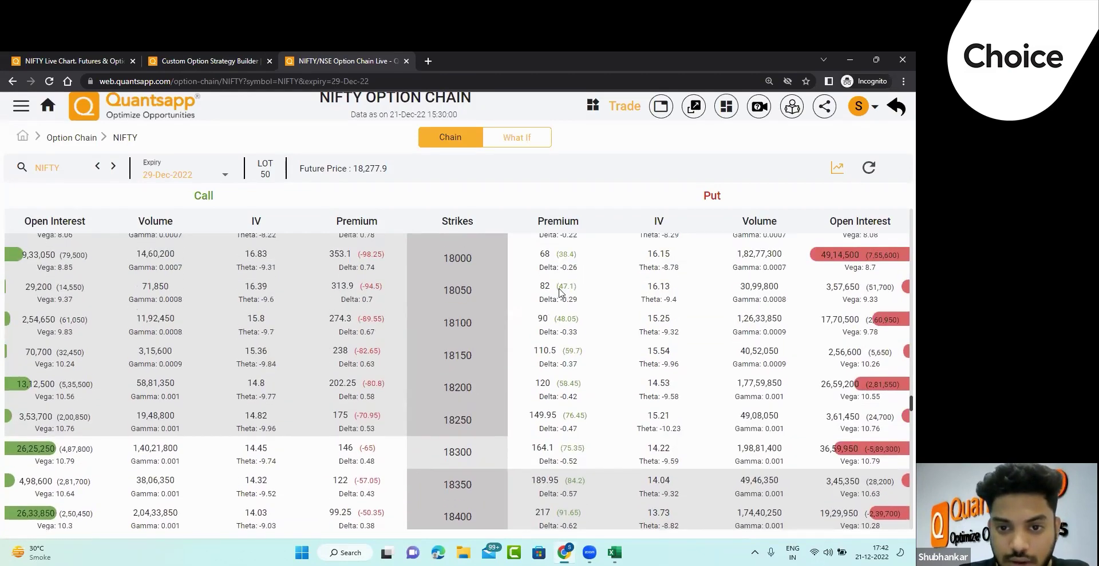
drag(539, 254, 551, 257)
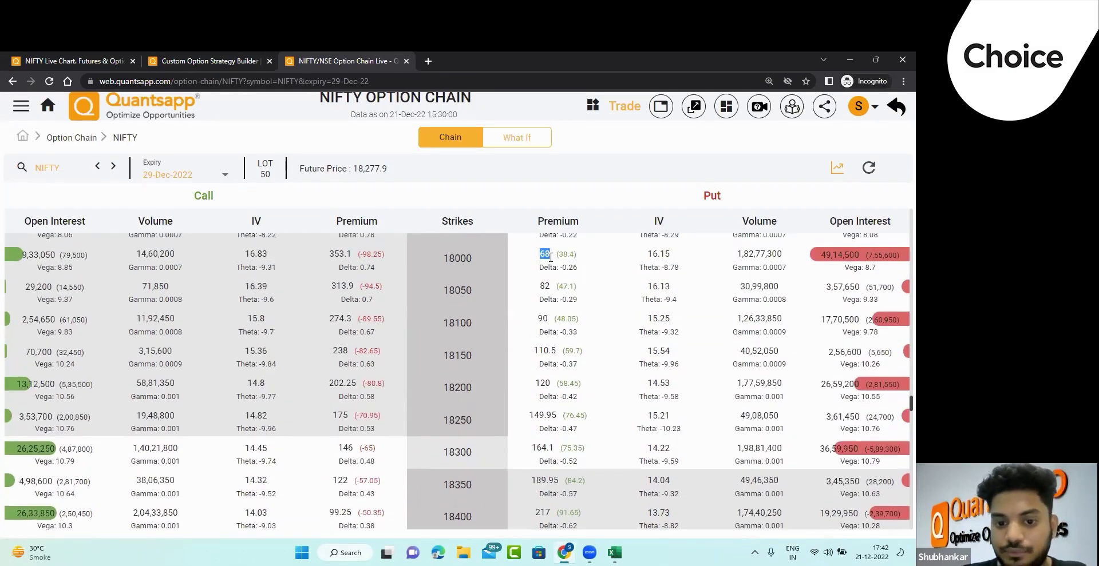
scroll(541, 310, down, 1)
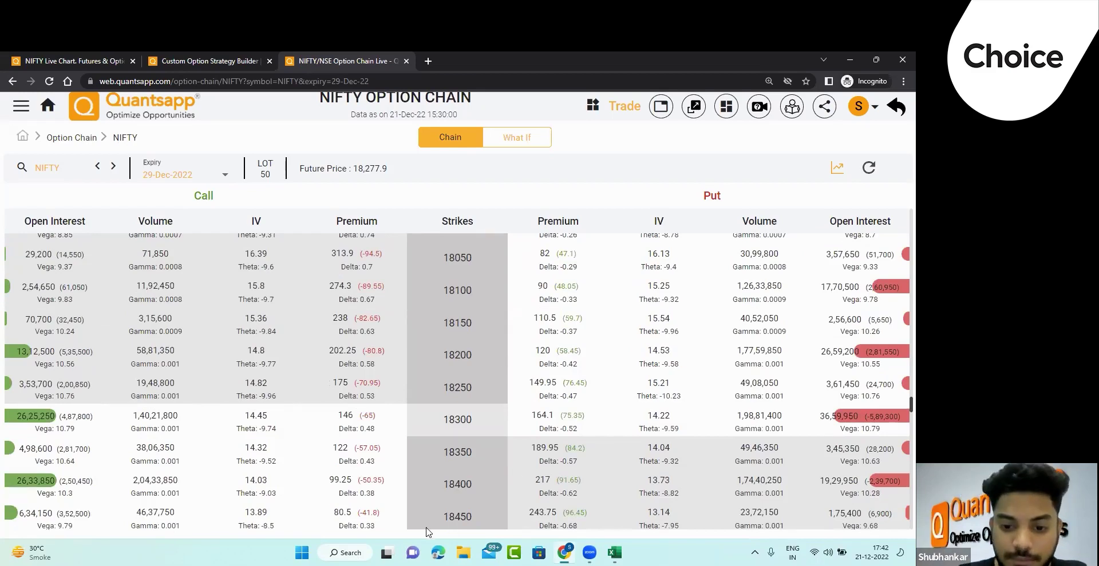
scroll(444, 355, up, 1)
scroll(444, 354, up, 1)
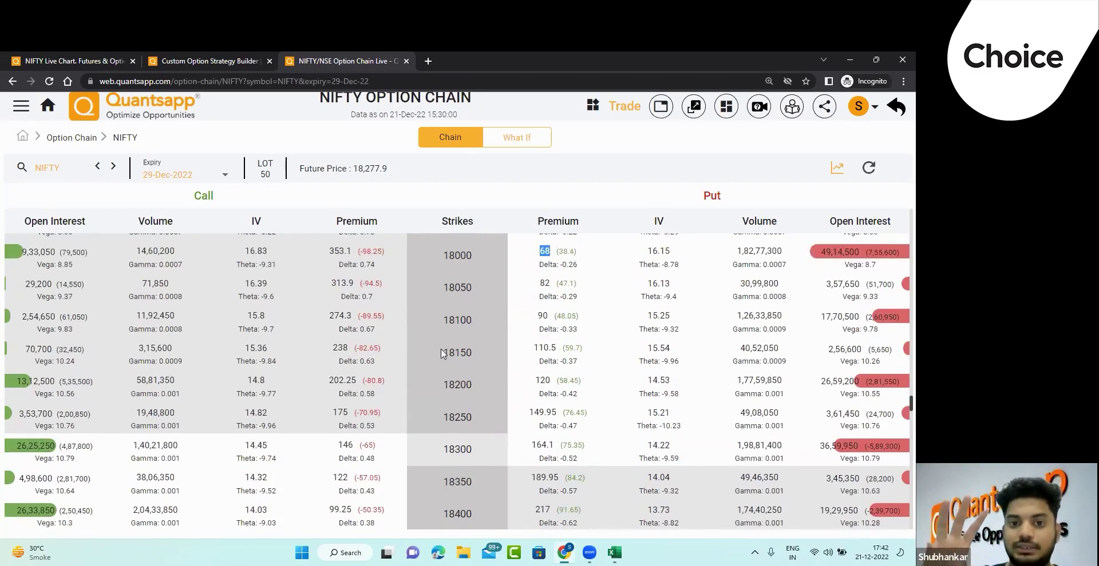
scroll(452, 378, down, 3)
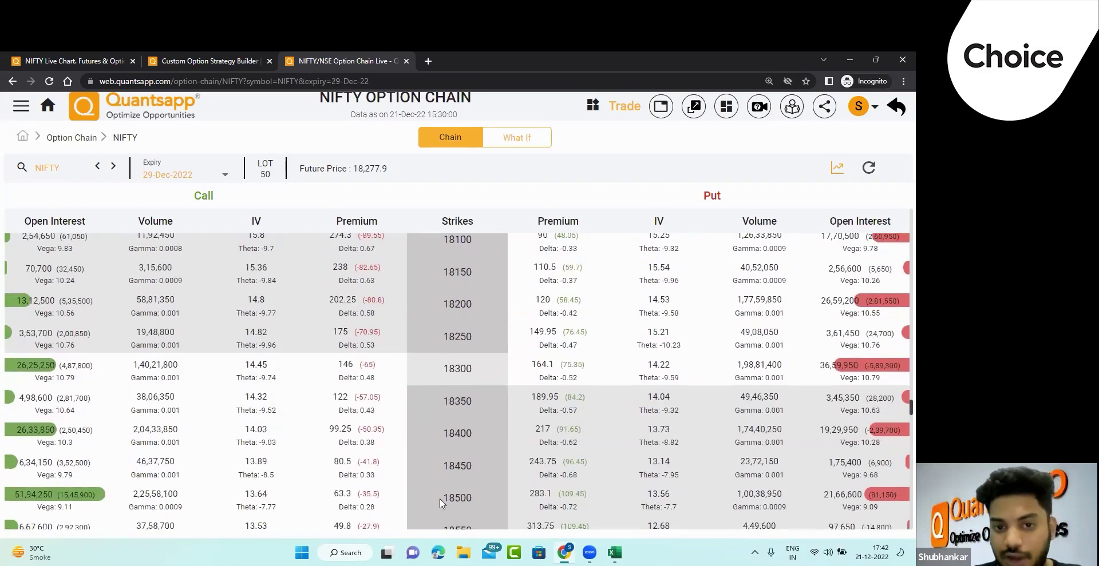
scroll(462, 303, up, 3)
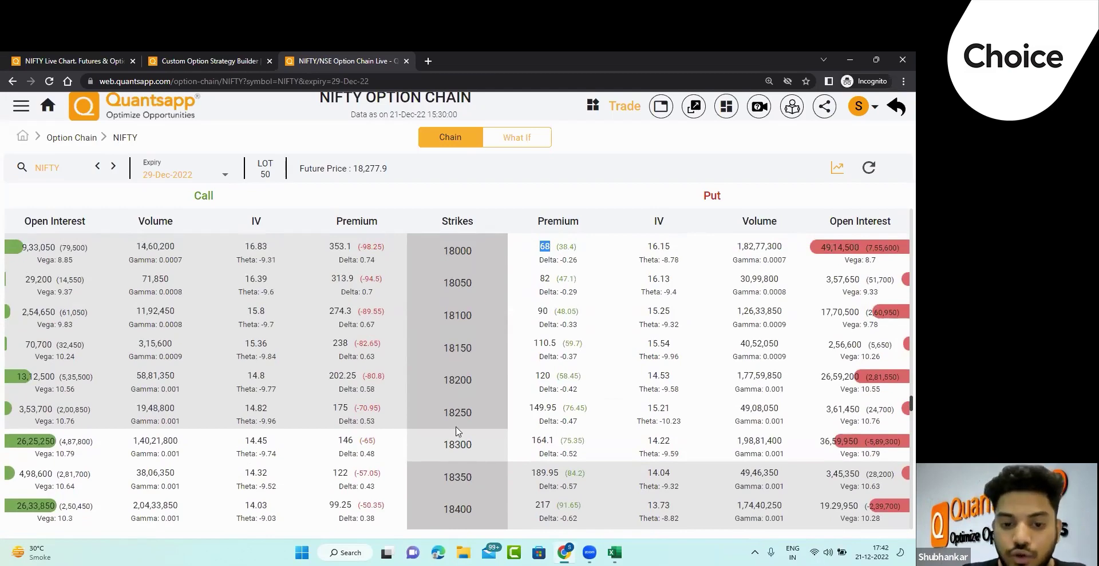
scroll(458, 432, down, 3)
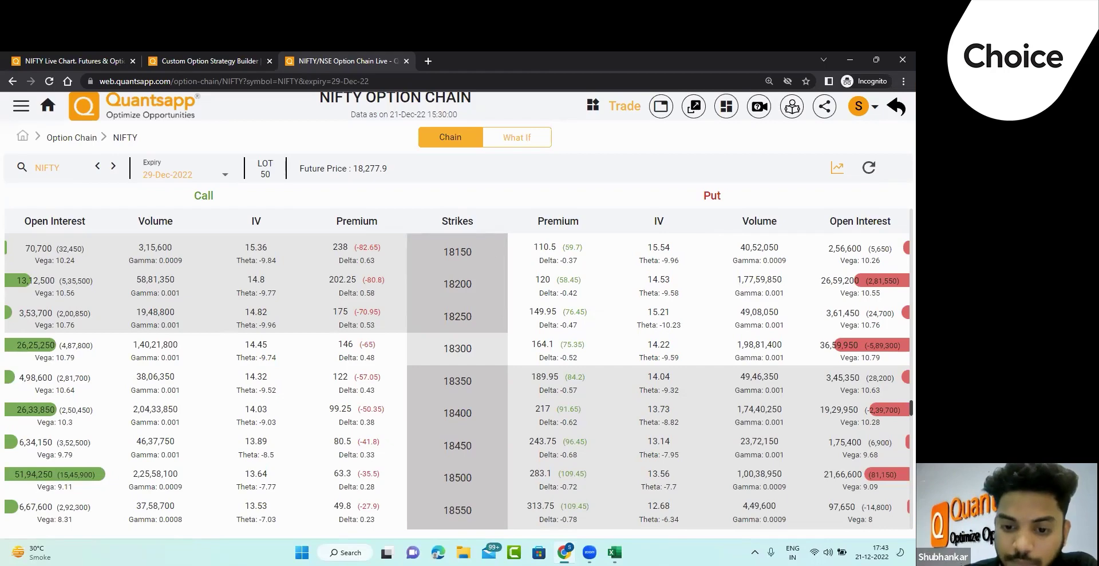
Switch to Excel and enter Positional Writing in C10 and Strangles in D10, beside No.of Days to Write.
key(alt+Tab)
click(247, 329)
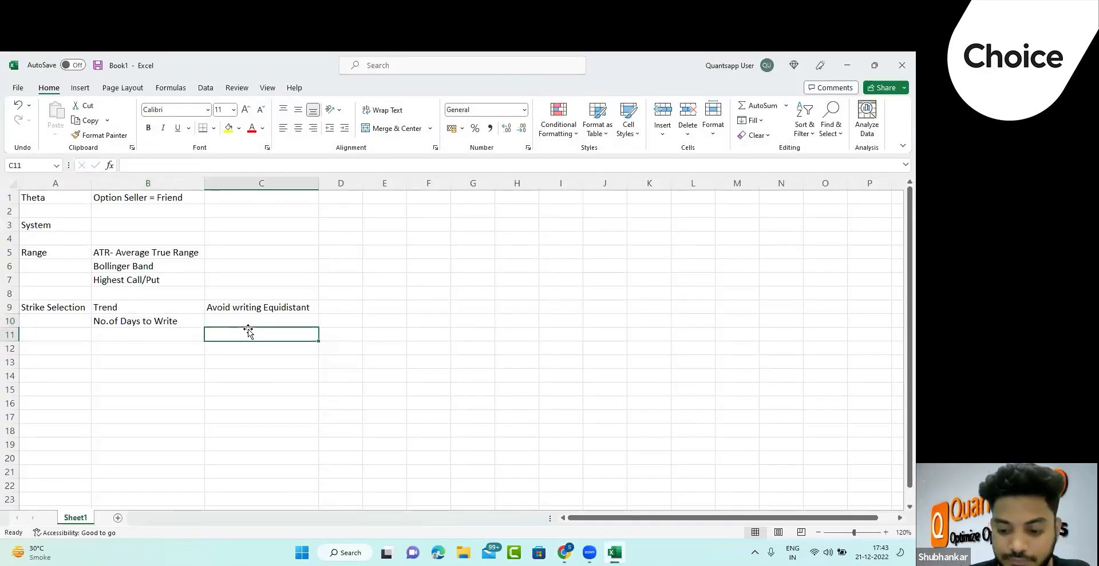
text(Positiona)
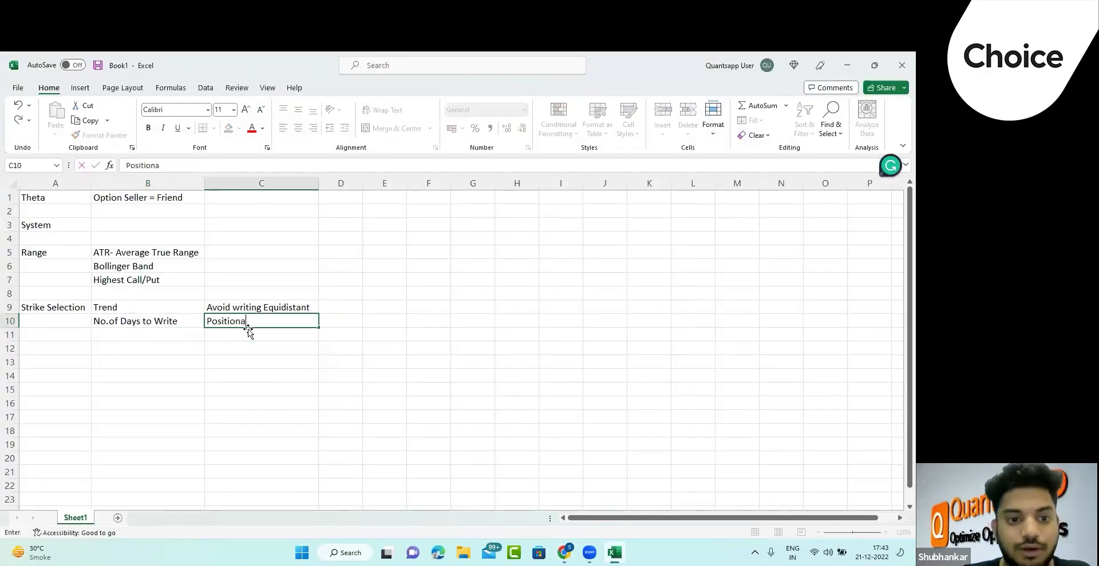
text(l Wr)
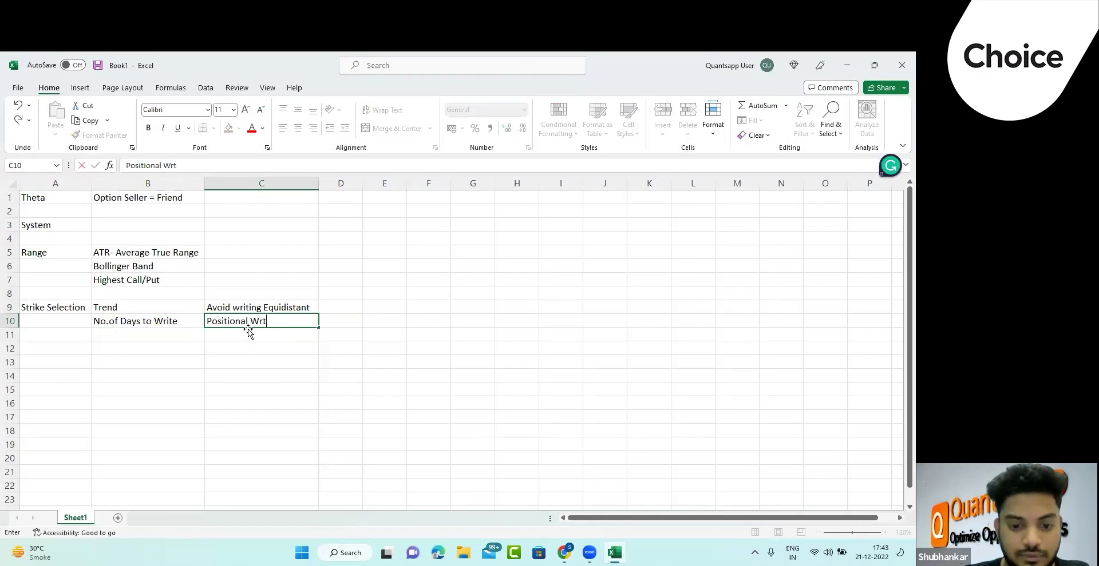
text(iting)
key(Tab)
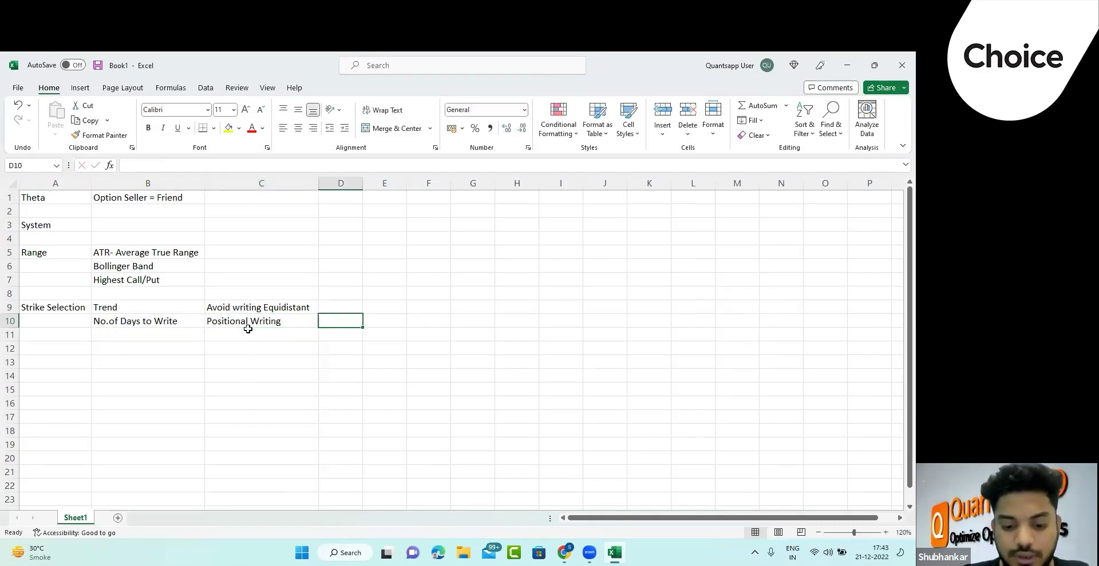
text(Strangles)
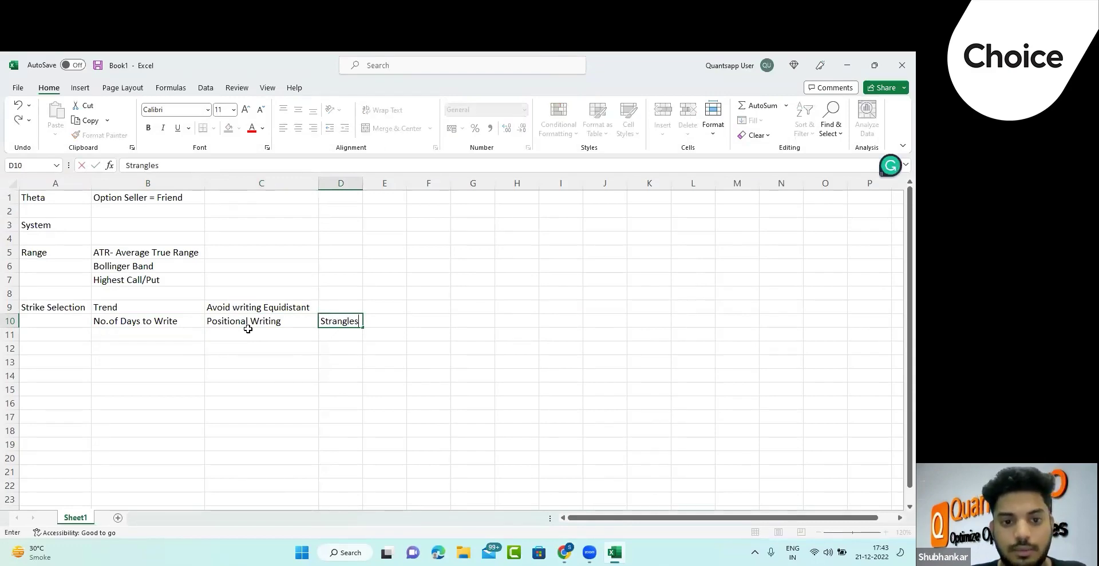
key(Return)
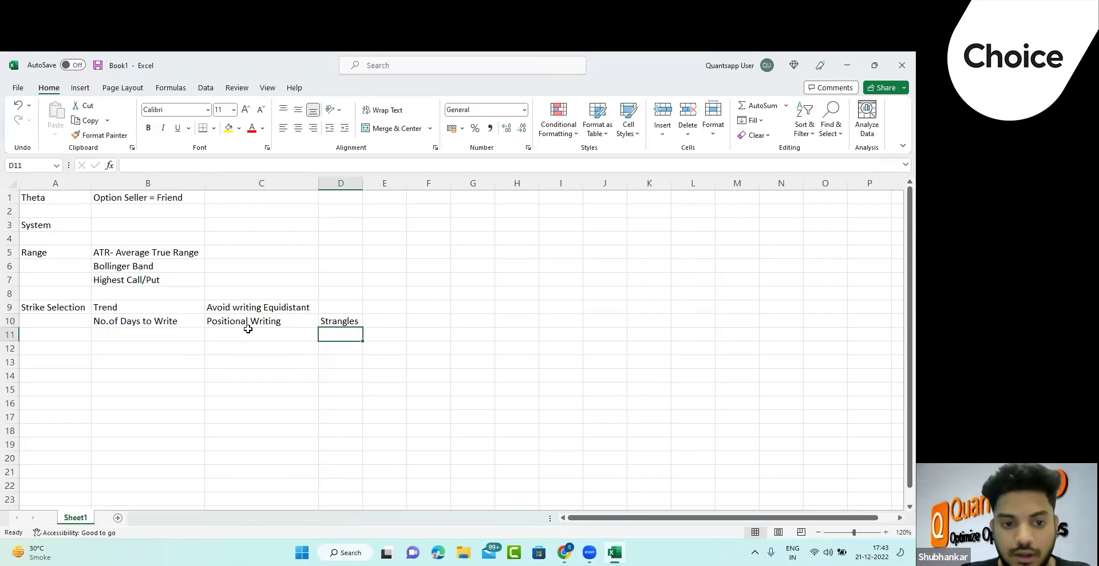
Enter Intraday in C11 and Straddle in D11, below the Positional Writing row.
click(248, 329)
text(Intraday)
key(Tab)
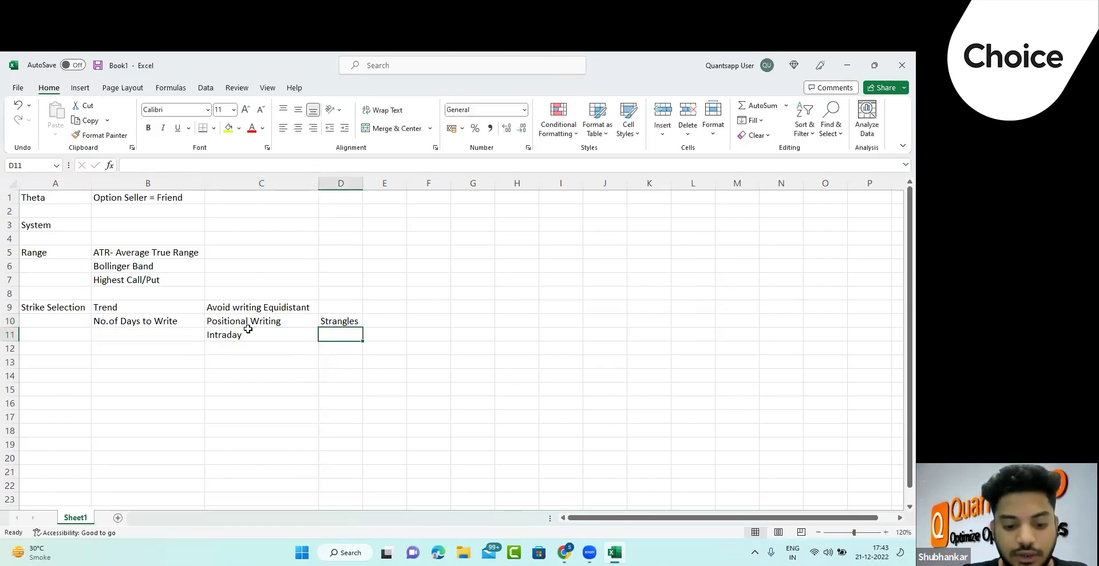
text(Straddle)
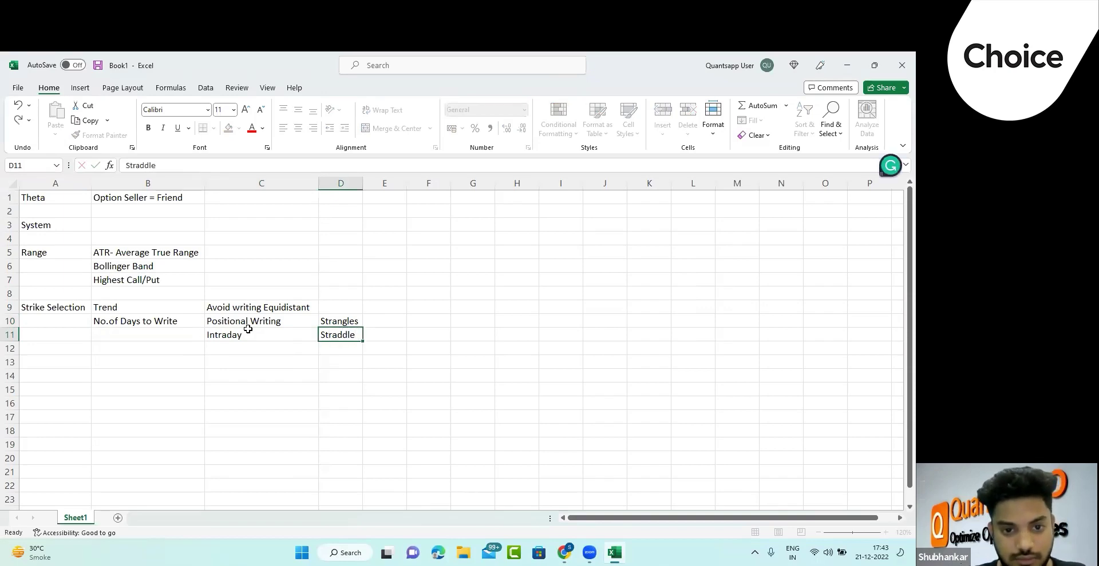
key(Return)
Set the NIFTY option chain in Chrome to the 22-Dec-2022 expiry and highlight the 18250 strike's put and call premiums.
key(alt+Tab)
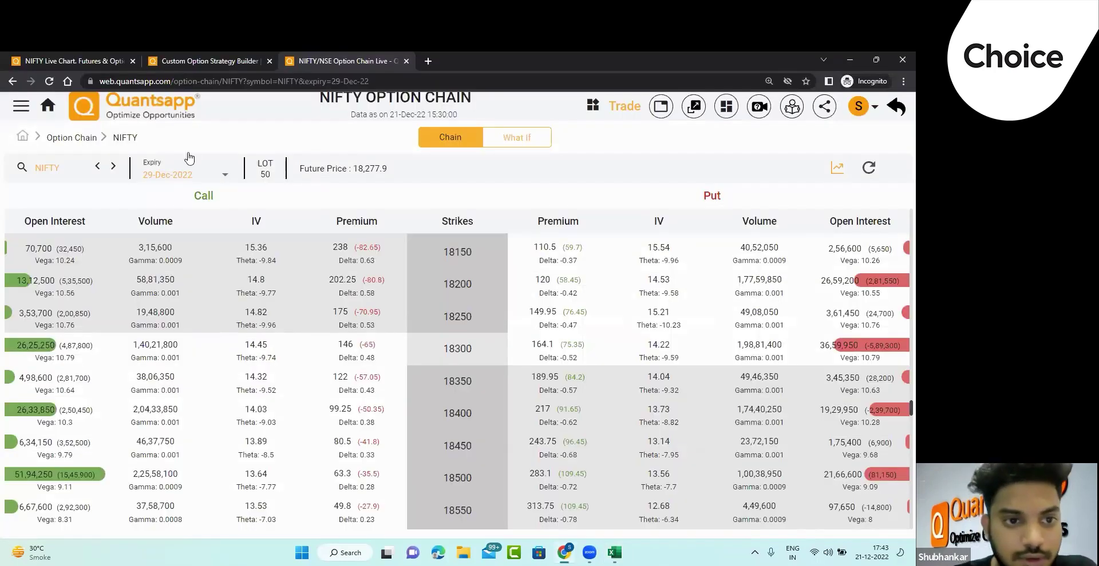
click(192, 177)
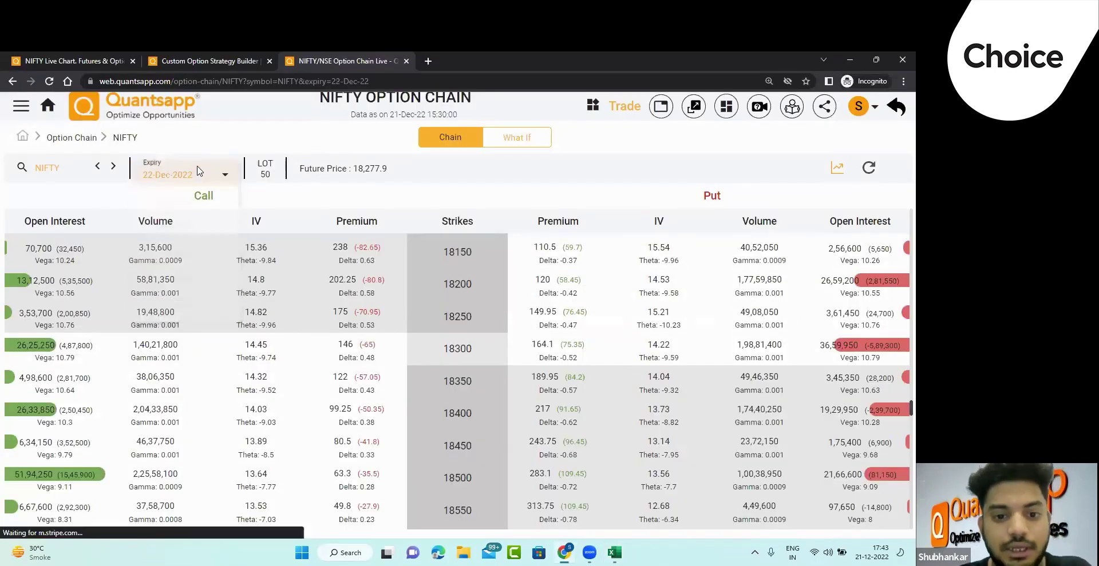
click(197, 167)
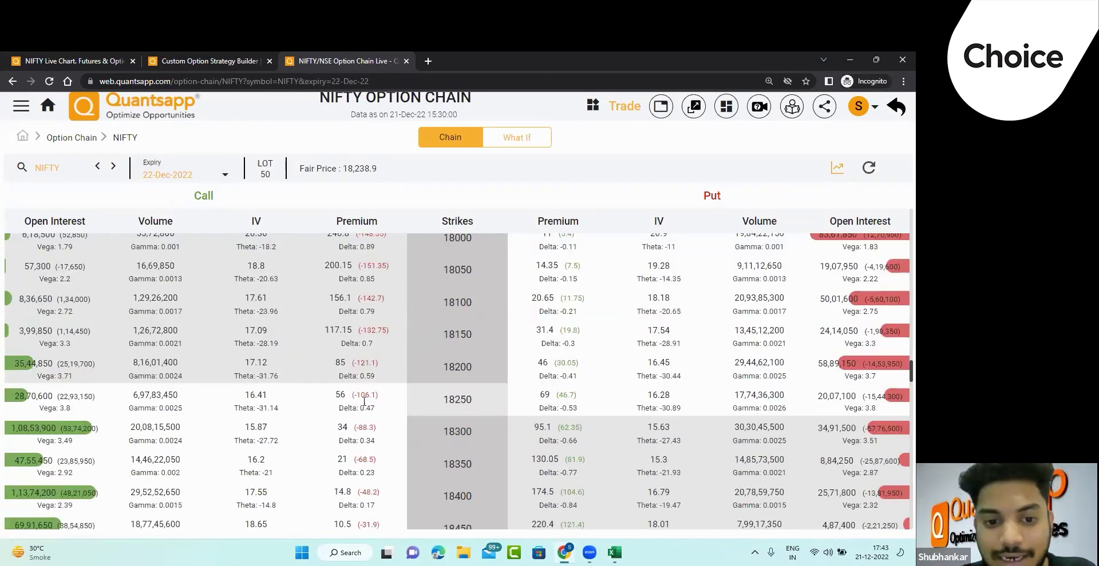
double_click(338, 396)
double_click(533, 401)
drag(533, 401, 545, 395)
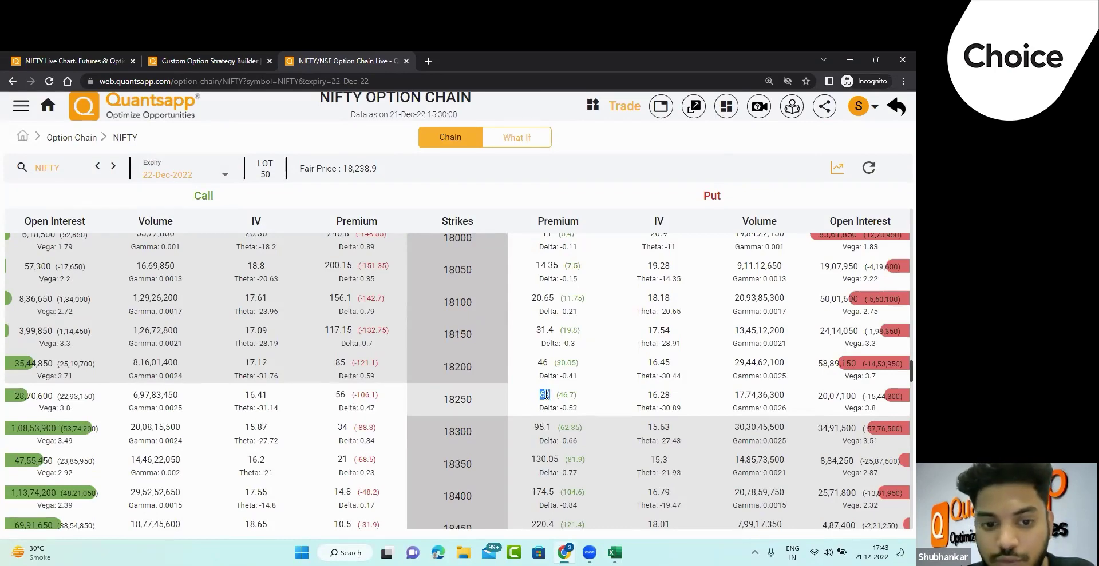
triple_click(333, 400)
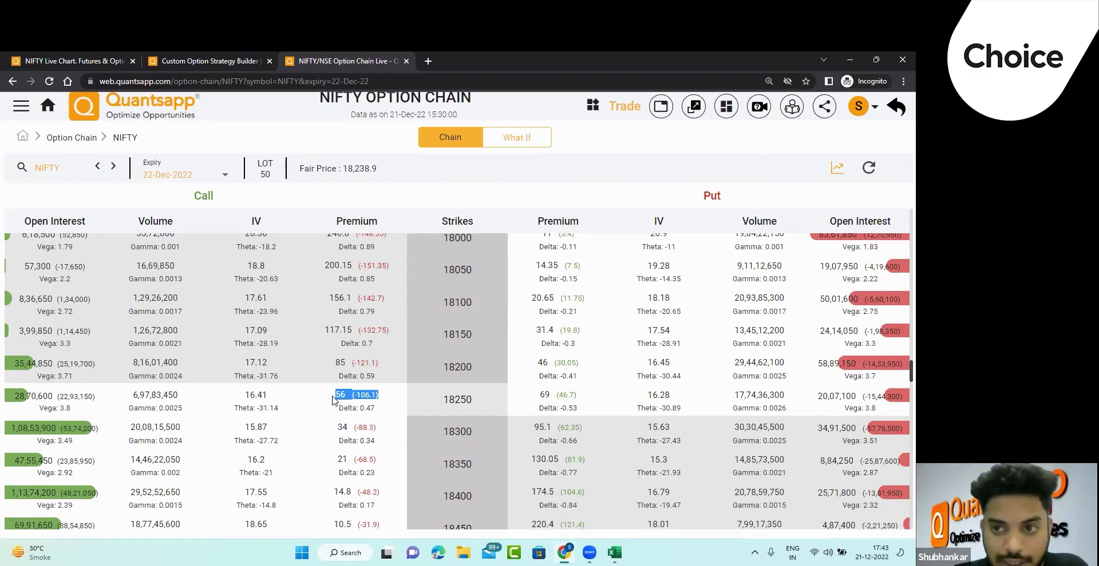
Select cell E11 beside Straddle in Excel, and check the 18250 call's theta in the Chrome option chain.
key(alt+Tab)
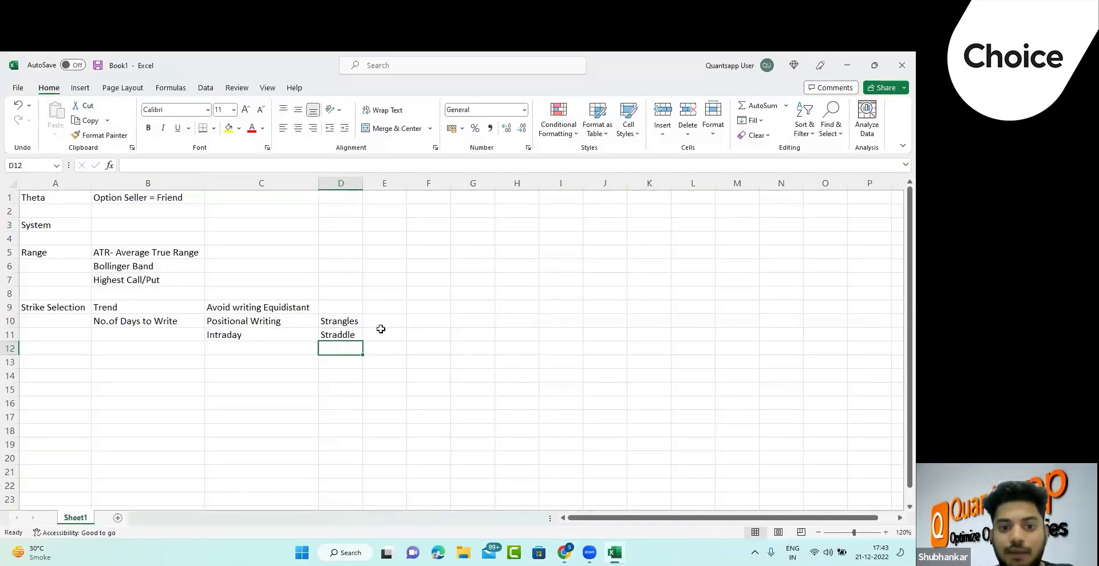
click(381, 330)
key(Up)
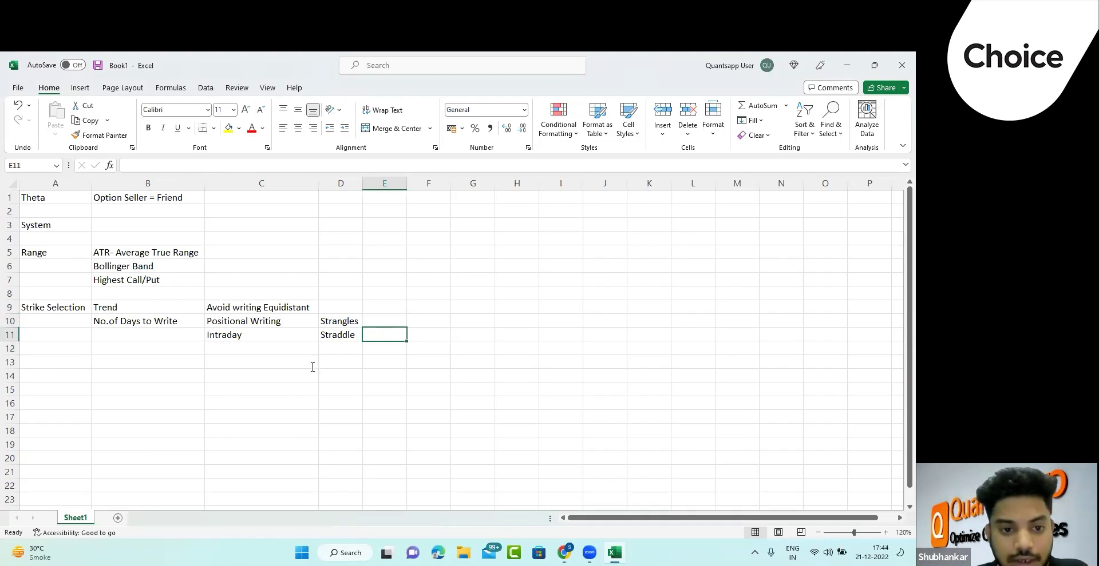
key(alt+Tab)
triple_click(273, 405)
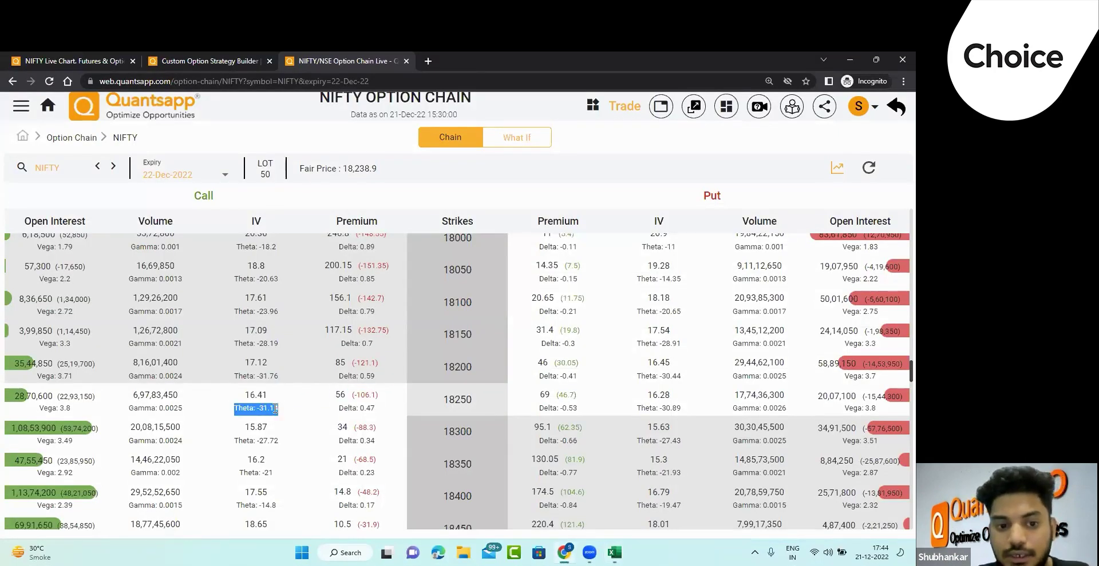
click(282, 413)
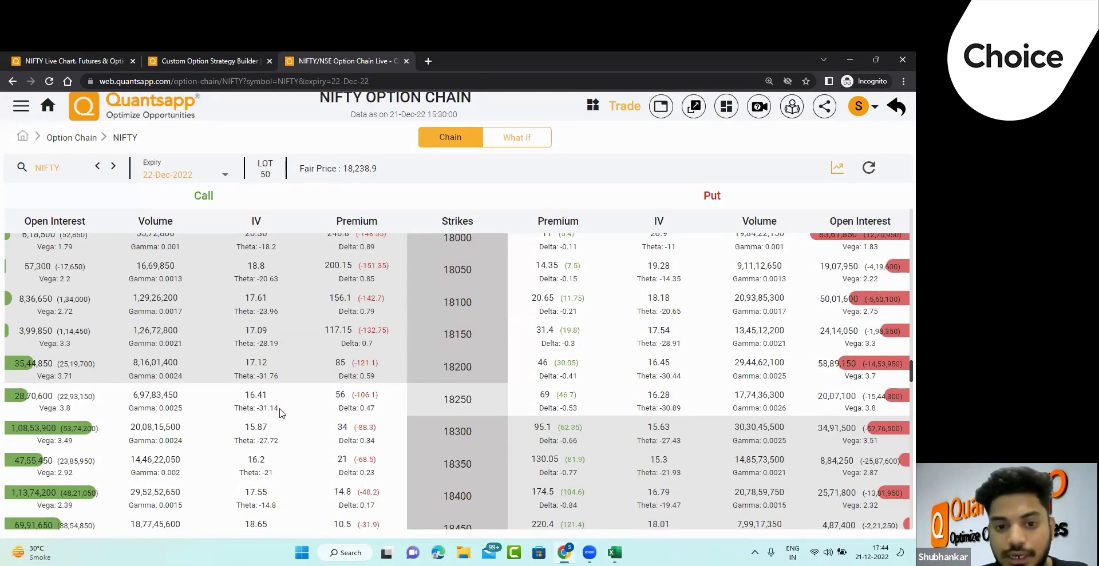
Switch to Excel and enter ATM theta highest Decay in E11, beside Straddle.
key(alt+Tab)
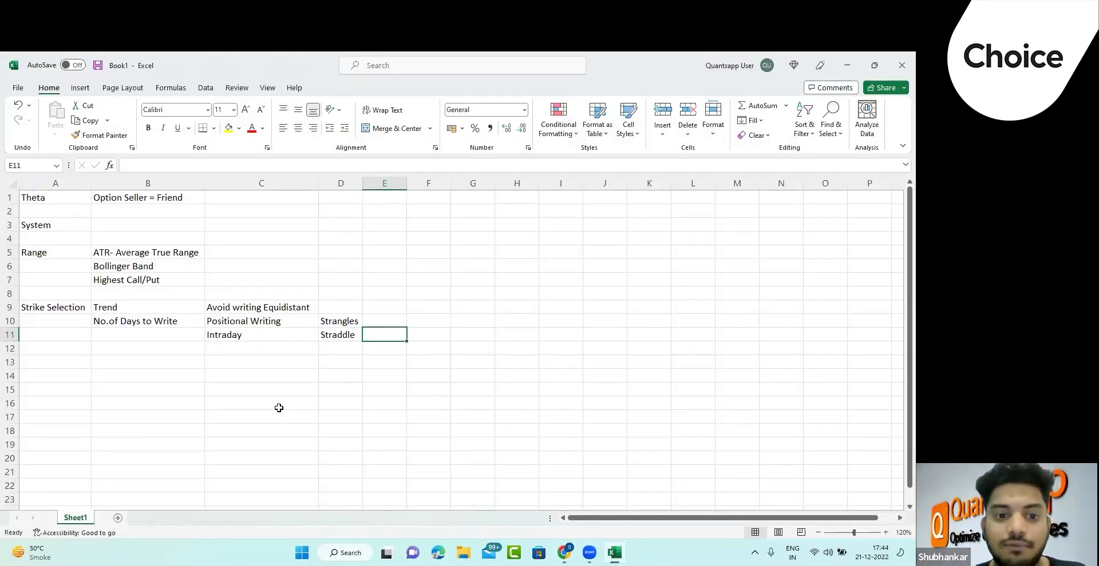
text(A)
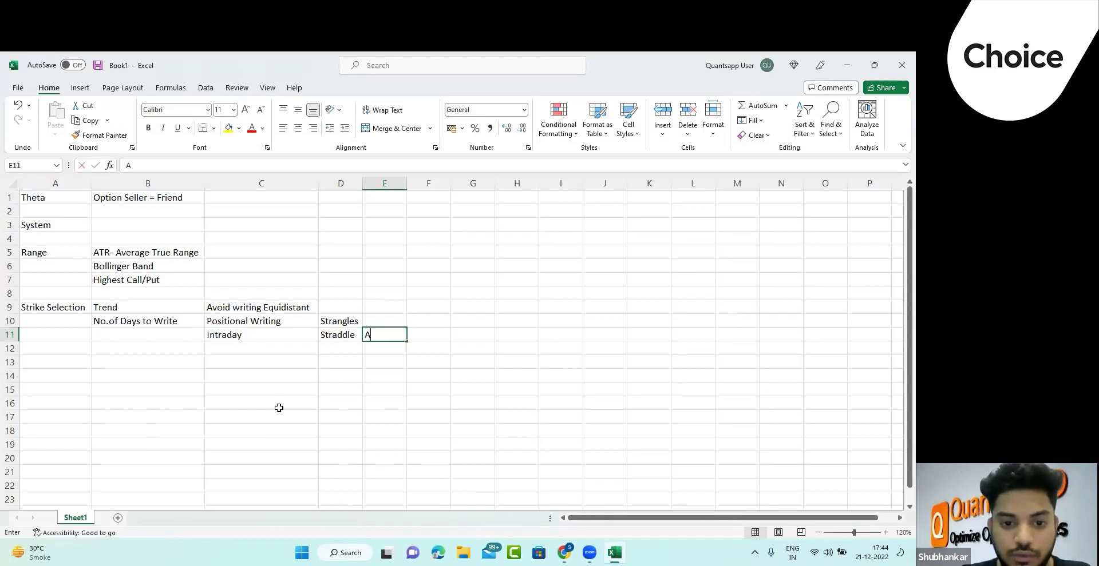
text(TM )
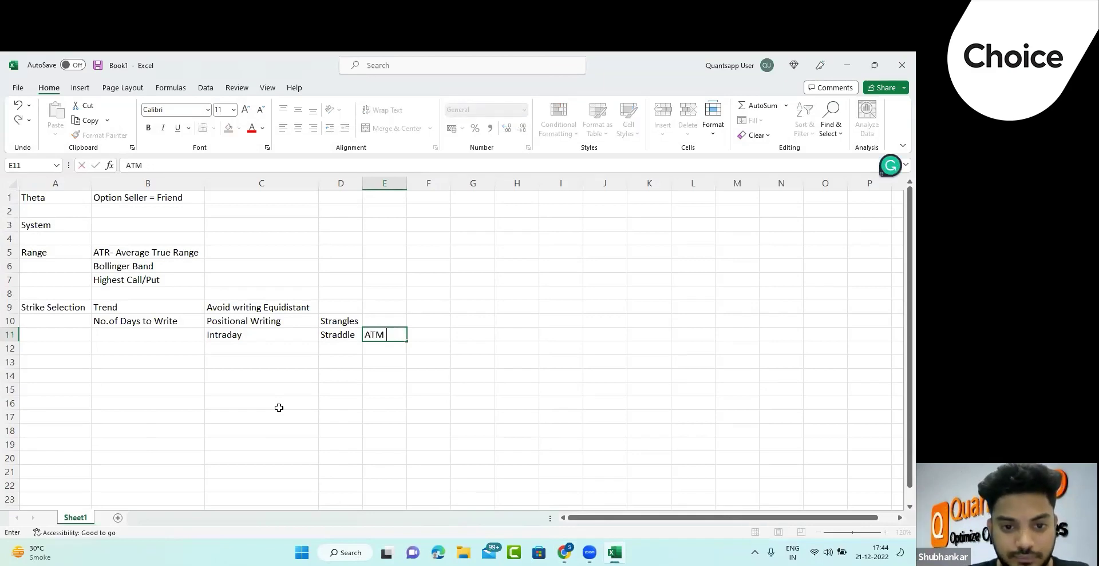
text(theta hig)
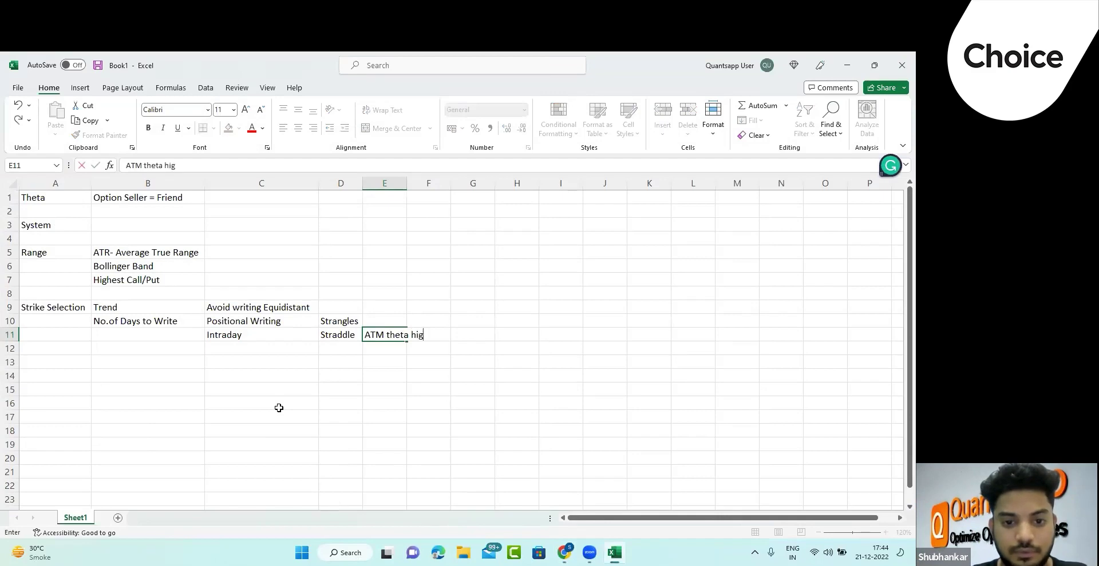
text(hest Decay)
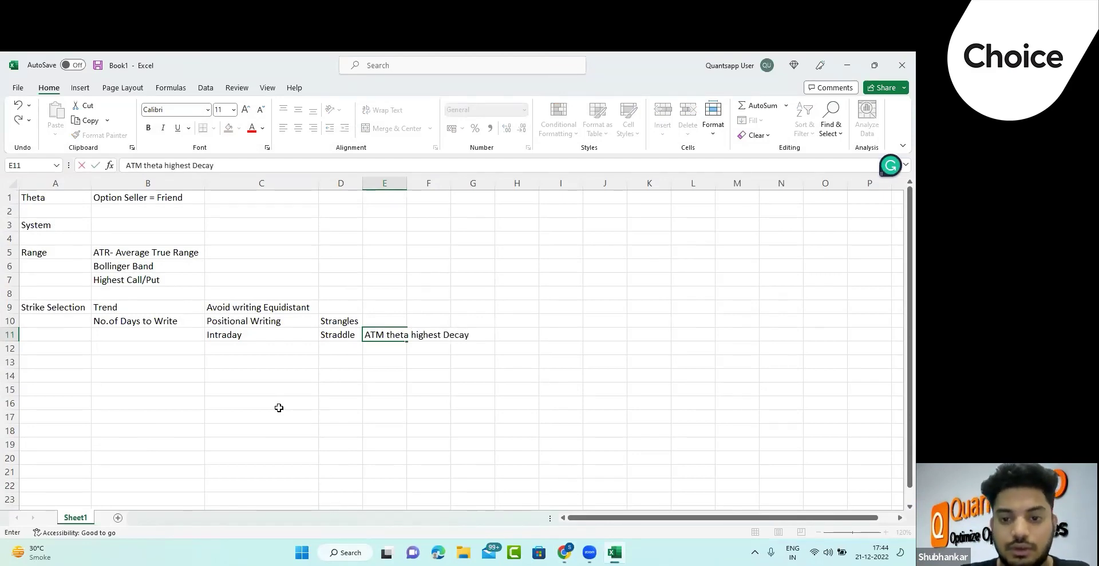
key(Return)
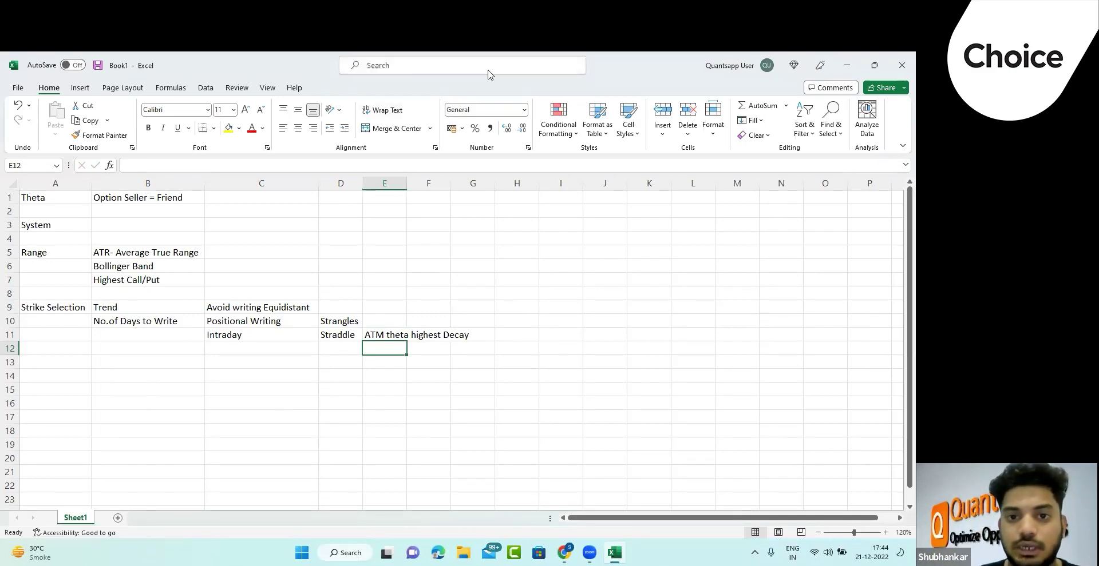
Enter Expiry in C12, below Intraday.
key(Left)
key(Left)
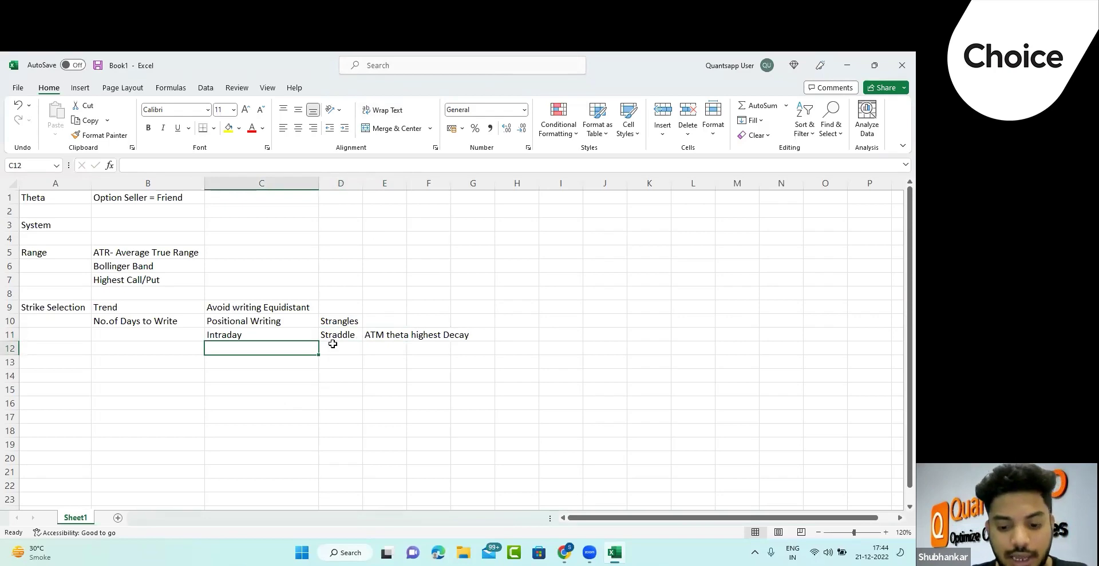
text(Ex)
key(BackSpace)
key(BackSpace)
text(Expi)
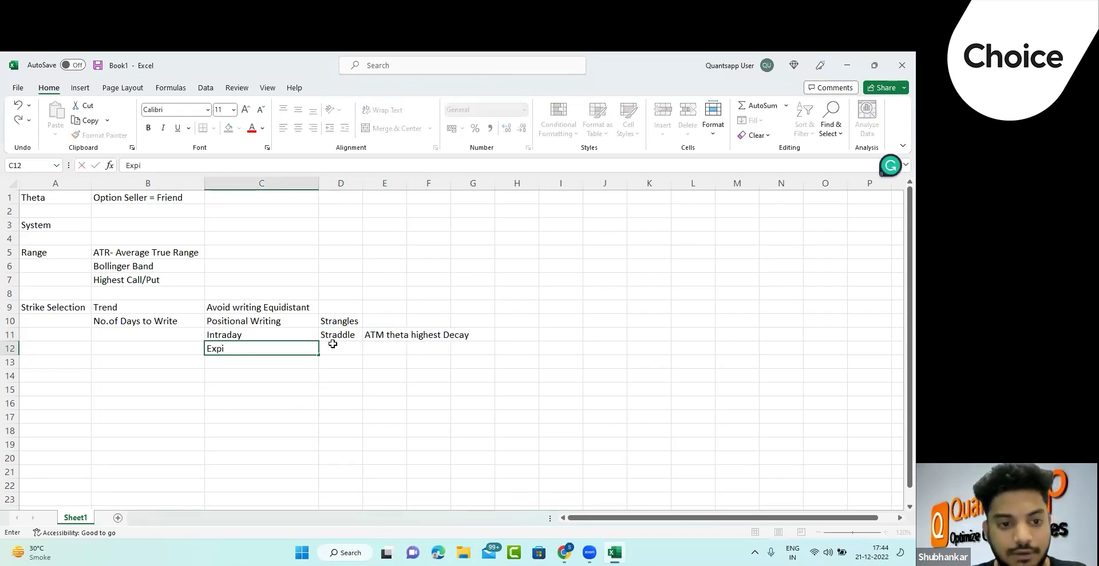
text(ry)
Copy the Straddle entry from D11 into D12, beside Expiry.
click(333, 344)
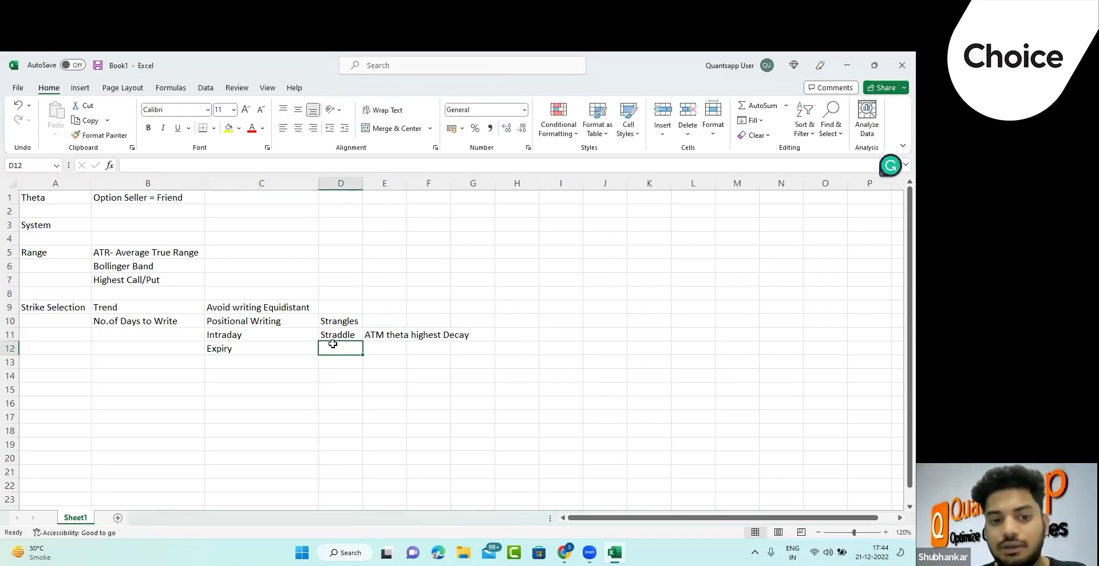
click(333, 336)
key(ctrl+c)
click(333, 344)
key(ctrl+v)
key(Left)
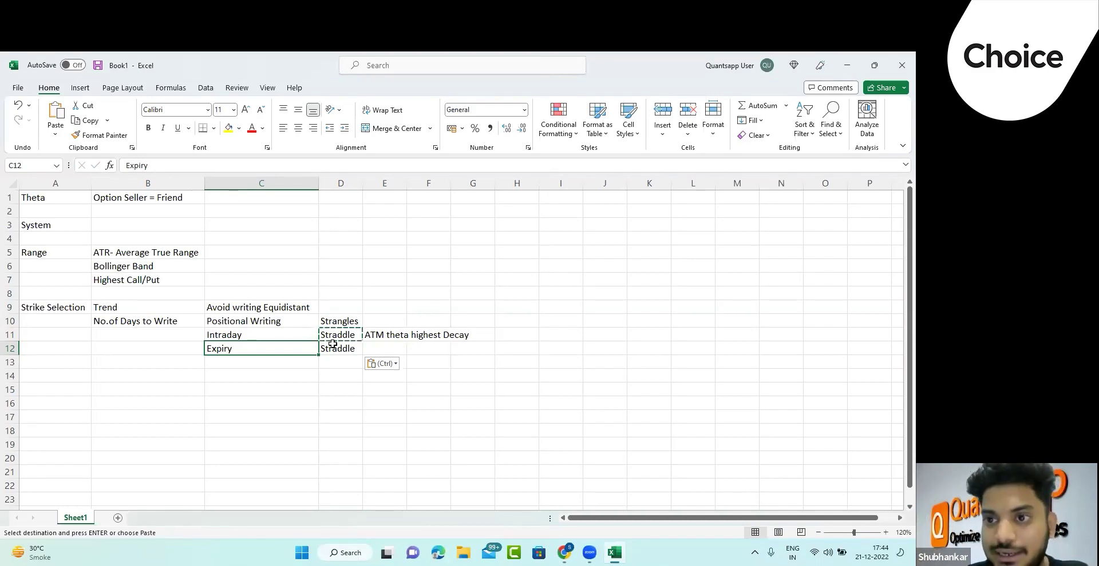
Clear the Expiry entry in C12 and the Straddle entry in D12.
shift+click(333, 344)
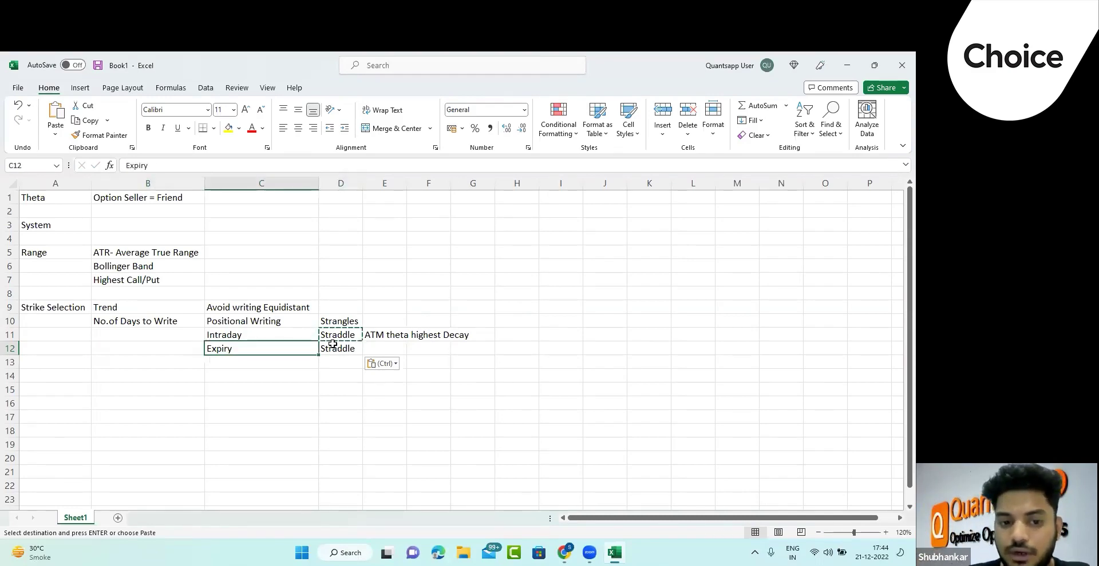
key(BackSpace)
click(332, 344)
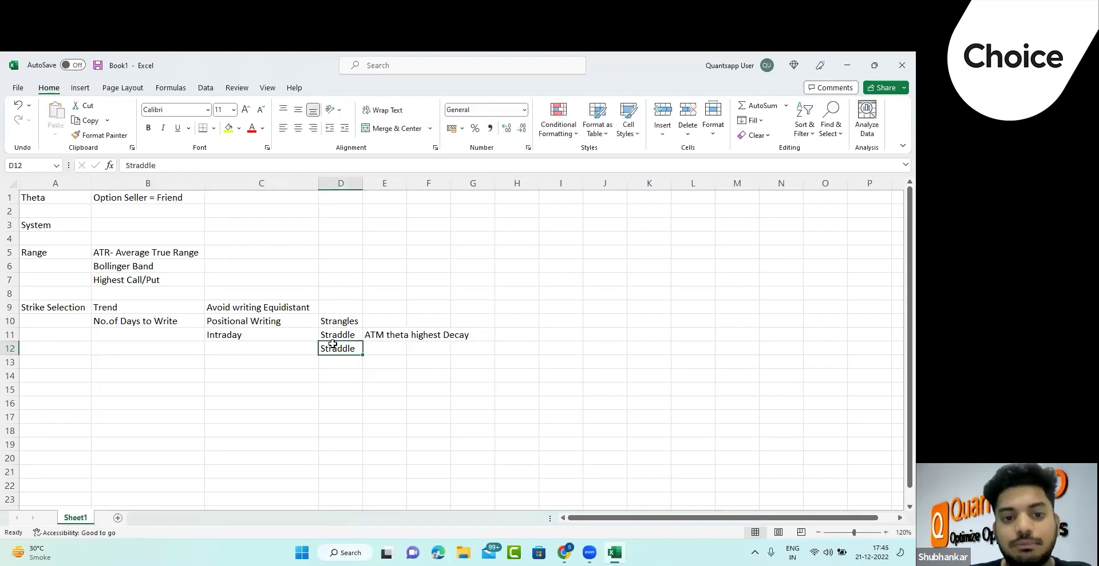
key(BackSpace)
Enter Range will be very lucrative in E10, beside Strangles.
key(Up)
key(Right)
key(Left)
key(Up)
key(Right)
text(Range)
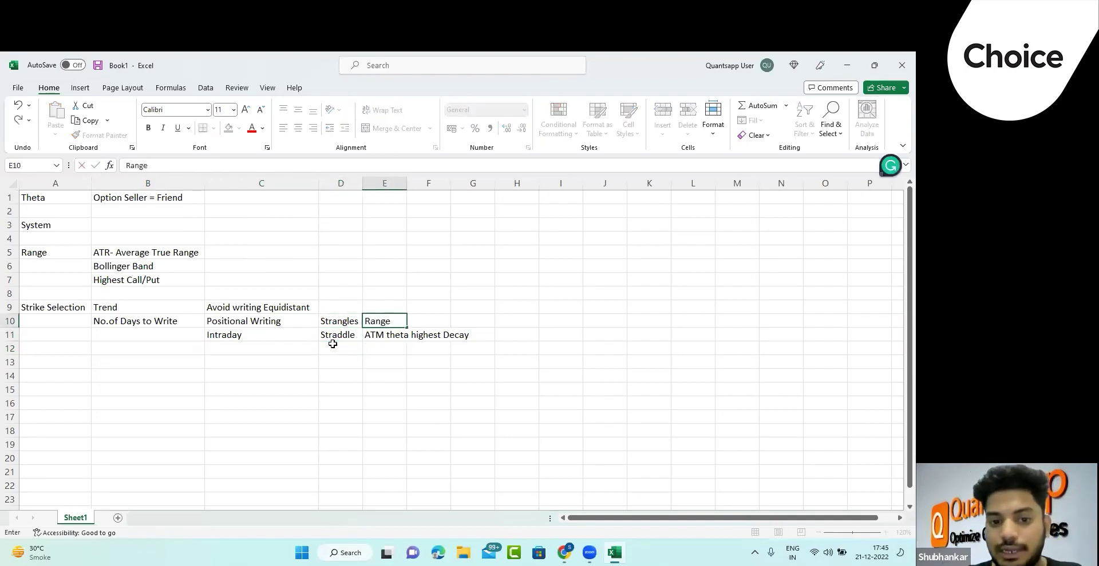
text( will b)
text(e ver )
text( lucrative)
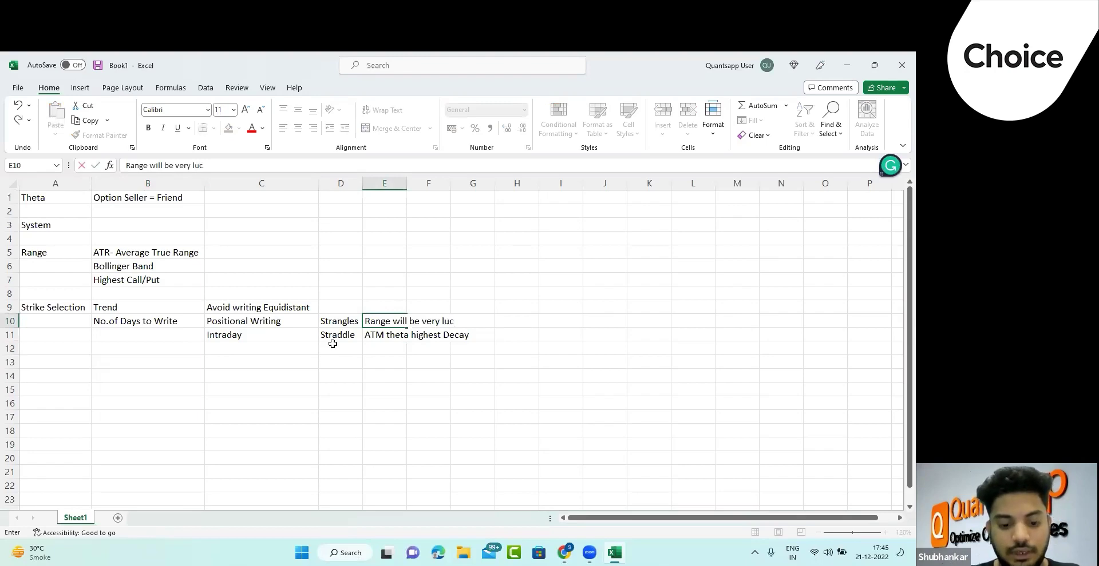
key(Return)
Enter IV in B13 under the strike selection notes, and switch to the NIFTY option chain in Chrome.
key(Down)
key(Left)
key(Left)
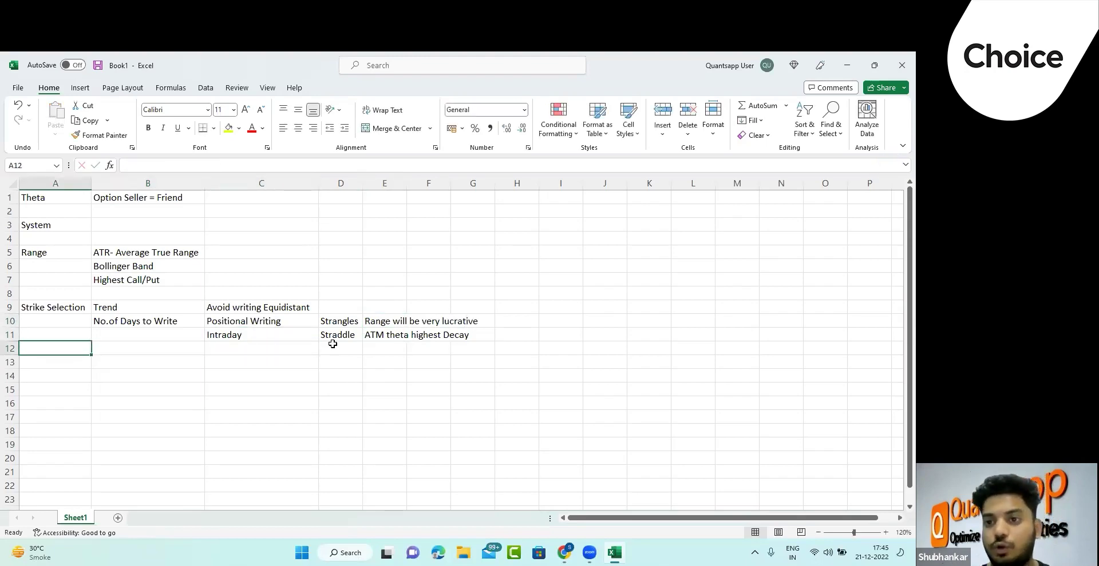
key(Right)
key(Right)
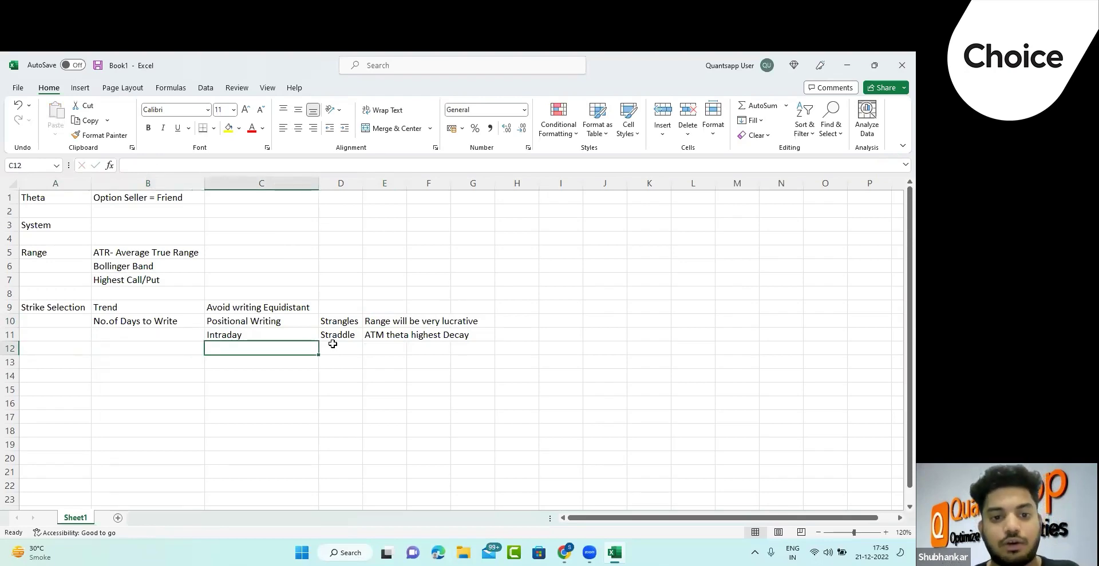
key(Down)
key(Left)
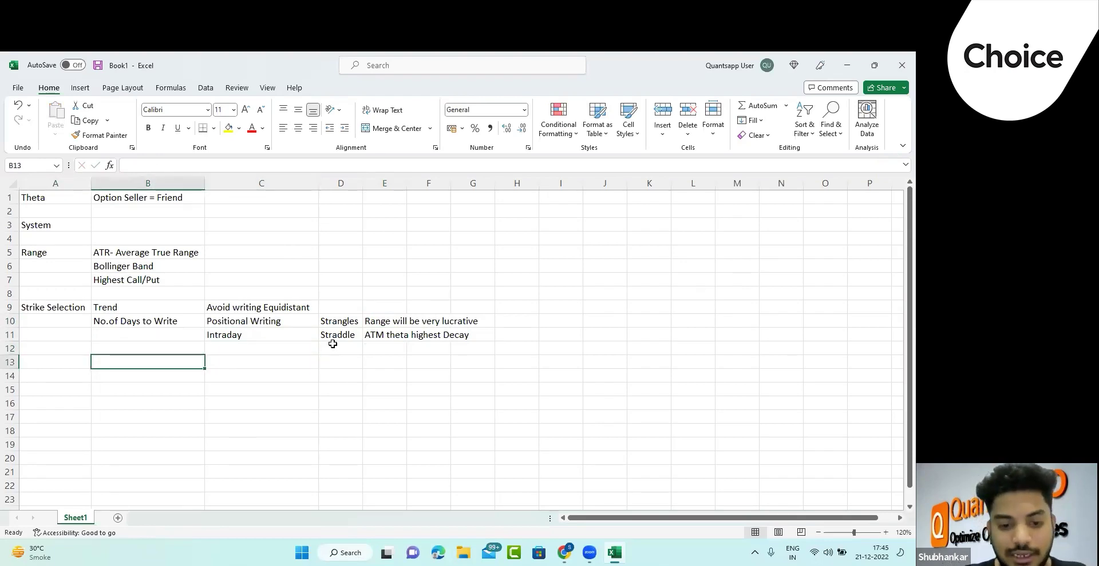
text(IV)
key(Tab)
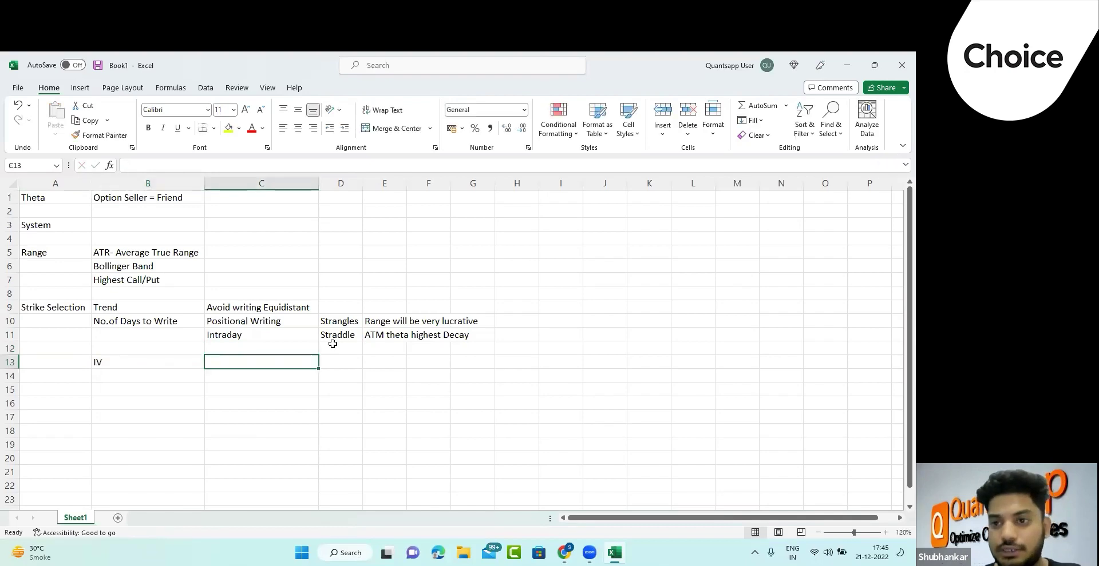
key(alt+Tab)
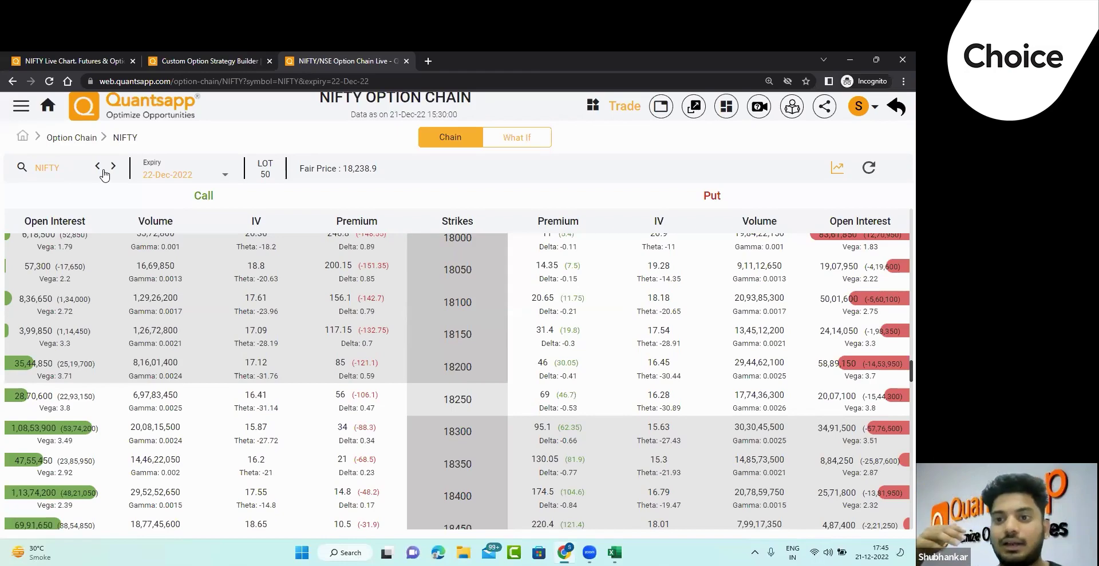
Switch to the Excel workbook and review the strike selection notes on positional writing, intraday, their premium remarks and IV.
key(alt+Tab)
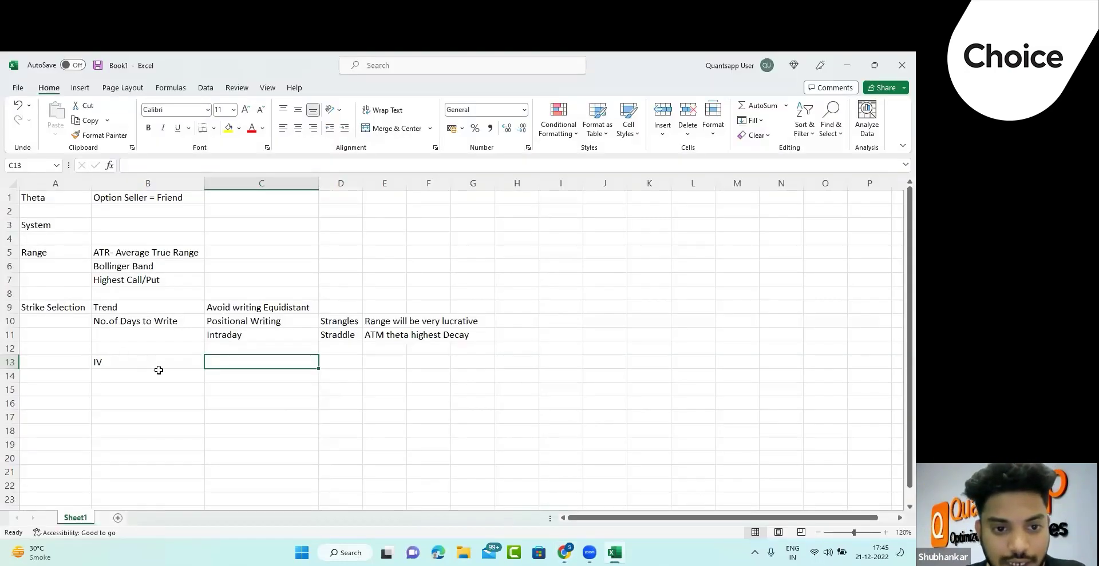
click(281, 325)
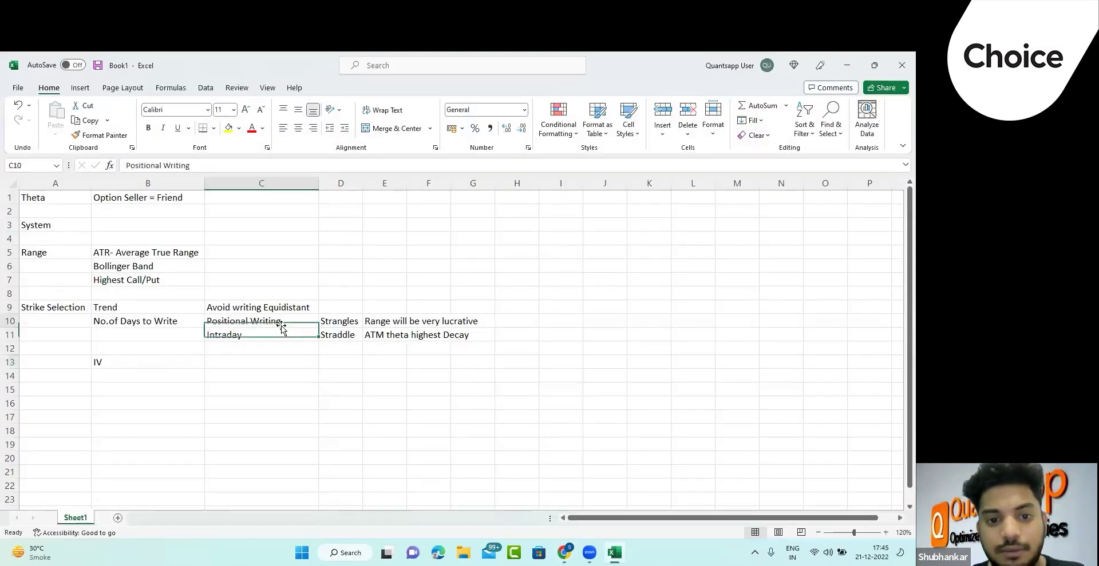
click(369, 331)
key(Up)
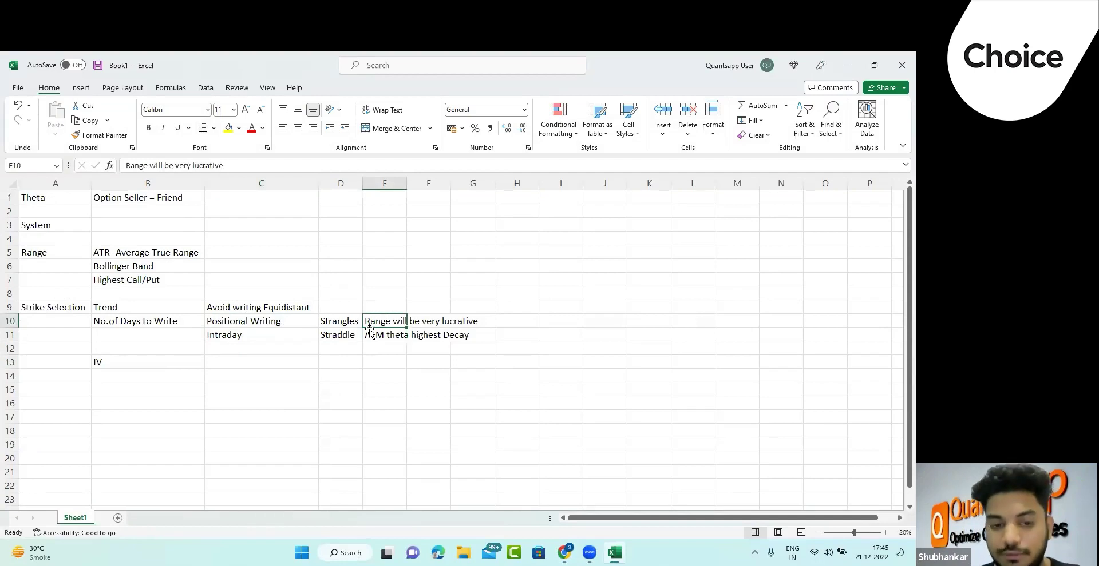
click(369, 330)
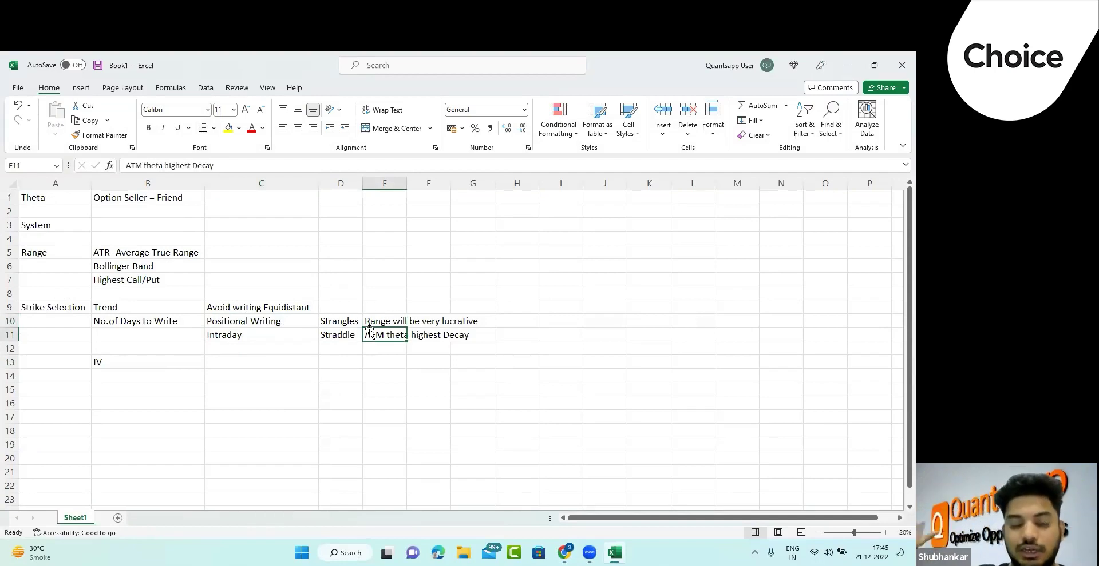
click(291, 337)
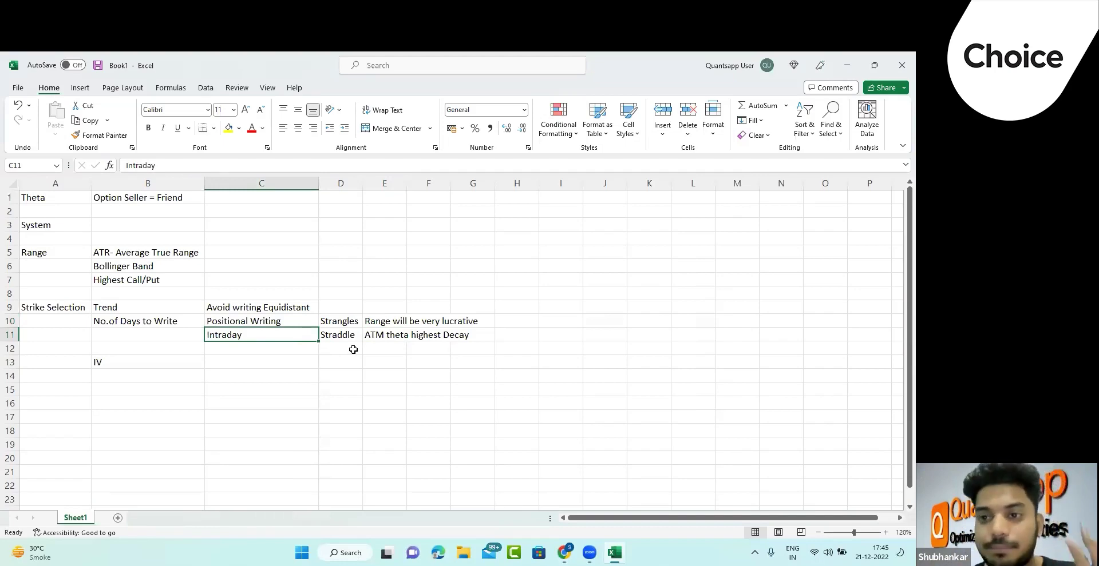
click(218, 364)
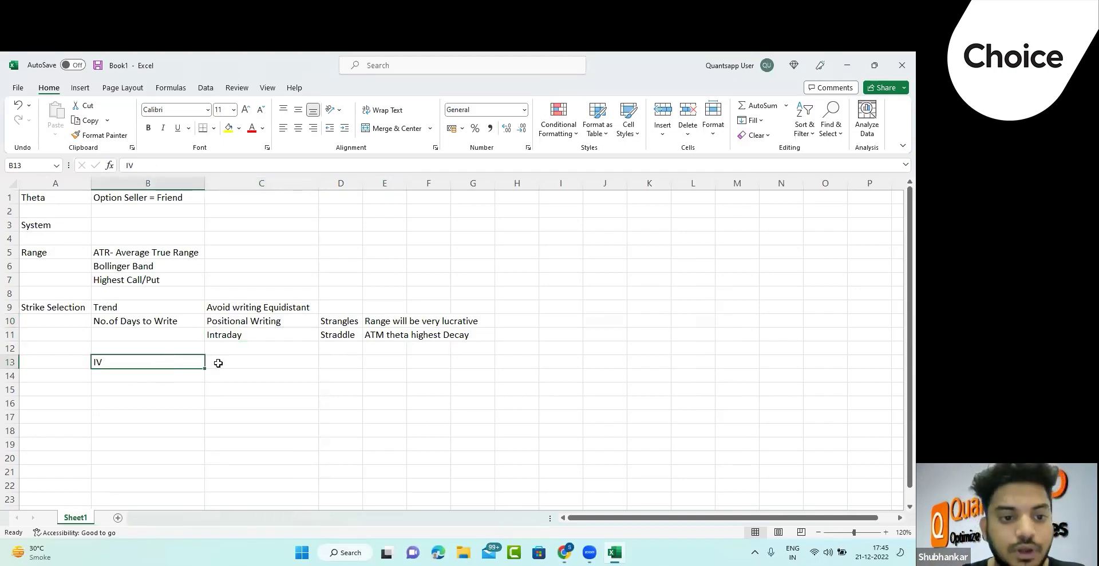
Switch to the NIFTY option chain in Chrome, simulate an 18% IV change in What If, and examine the 18250 call and put premium changes.
key(alt+Tab)
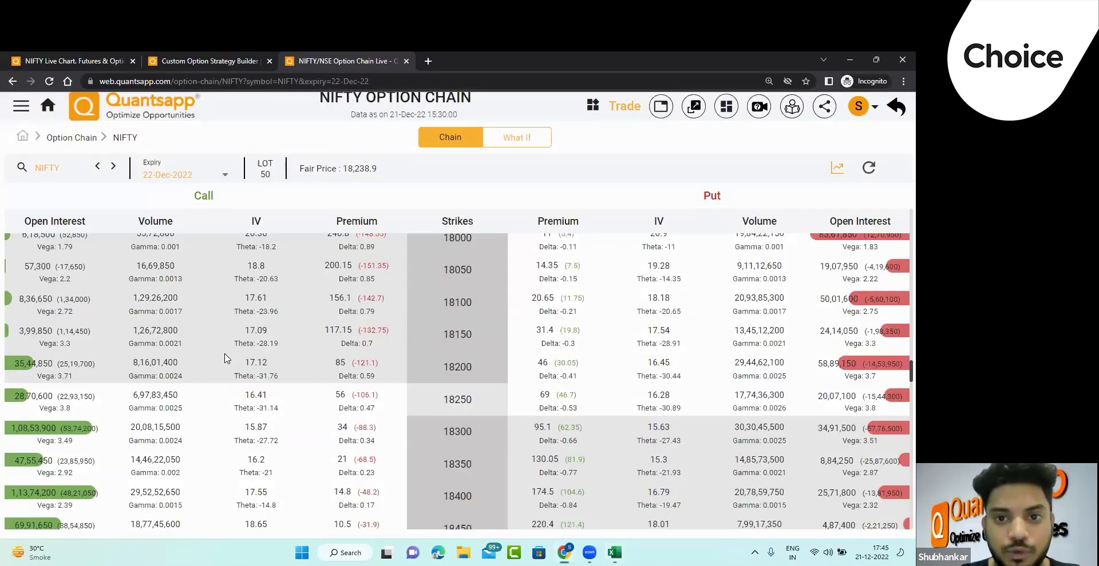
click(548, 144)
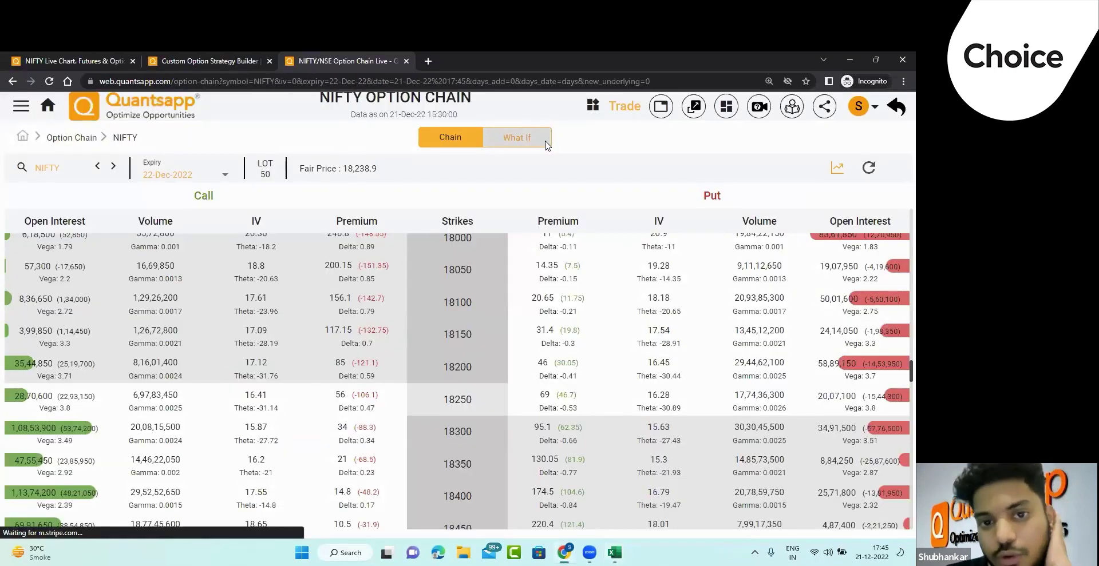
click(472, 206)
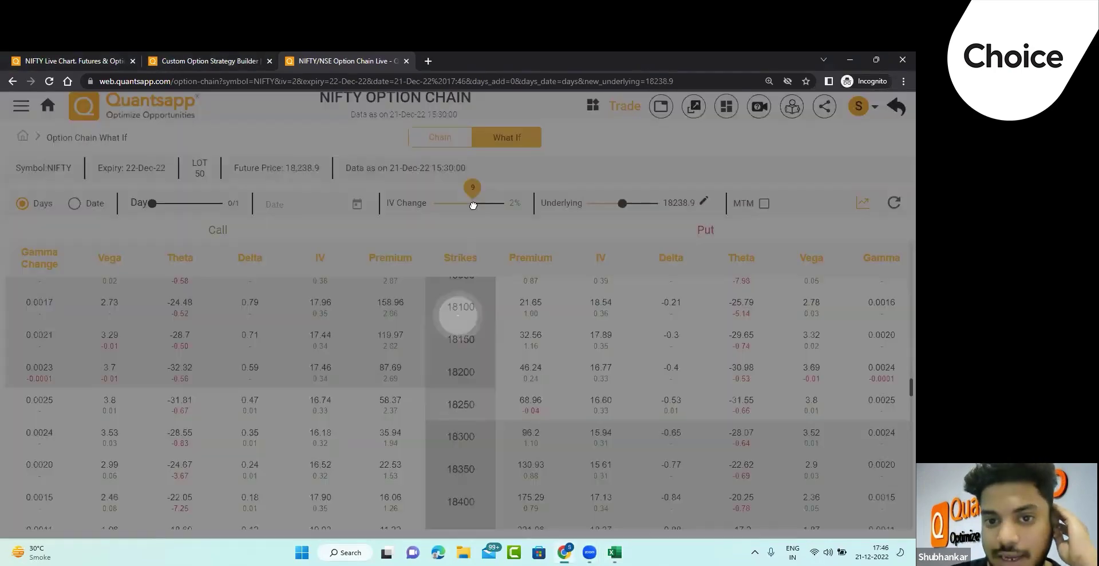
click(475, 205)
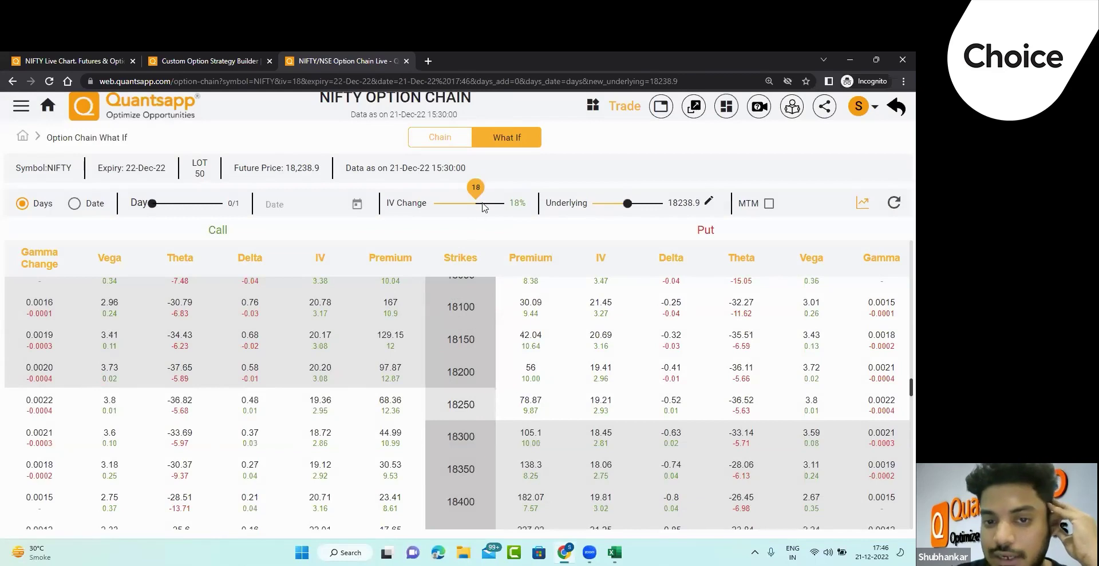
double_click(397, 411)
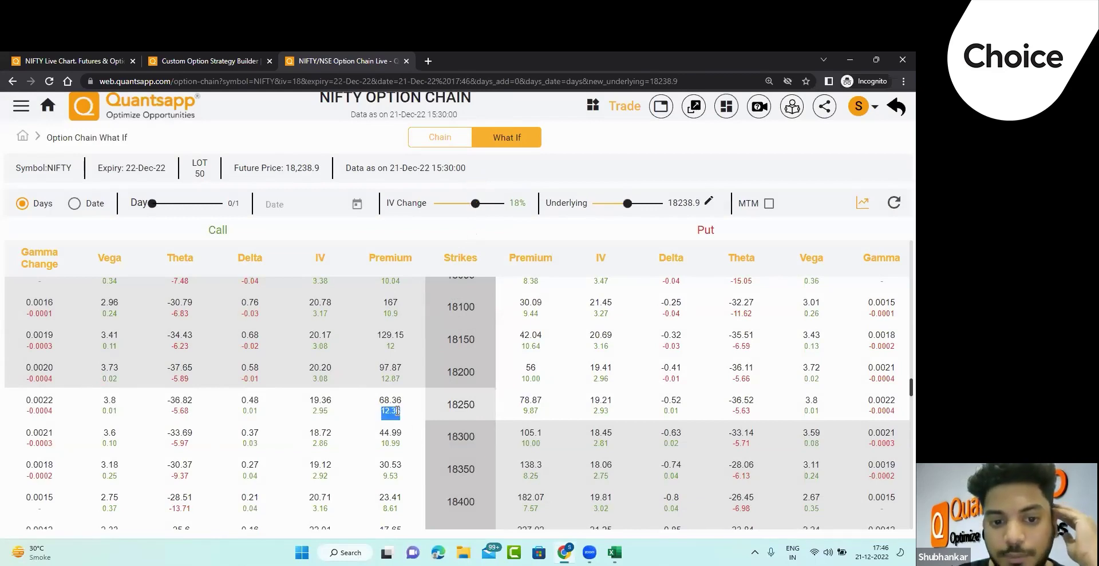
double_click(528, 413)
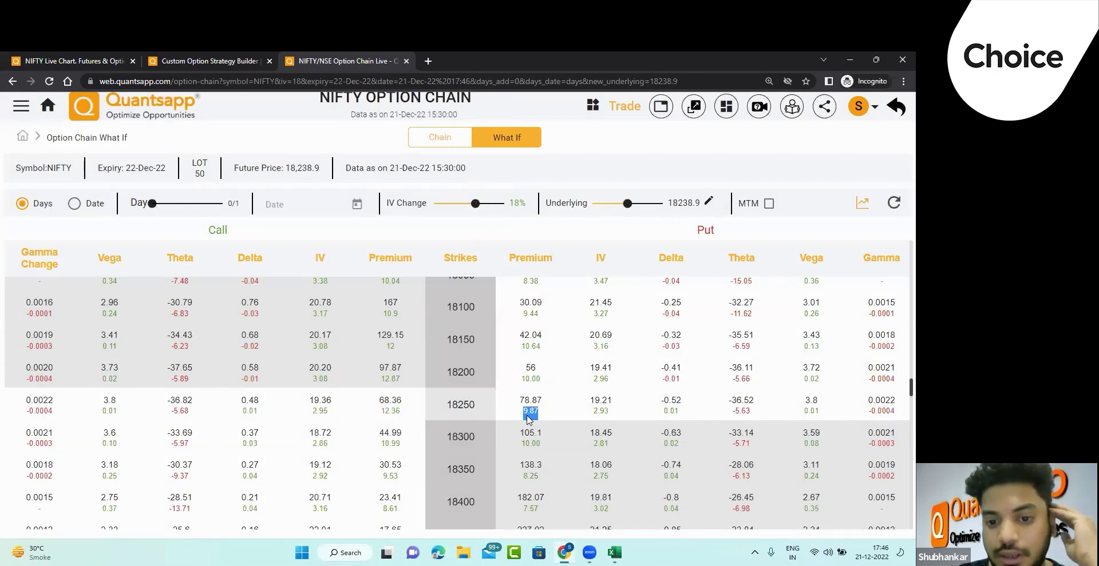
Simulate an IV change of -30%, check the 18250 put premium change, and reset the What If values.
click(473, 204)
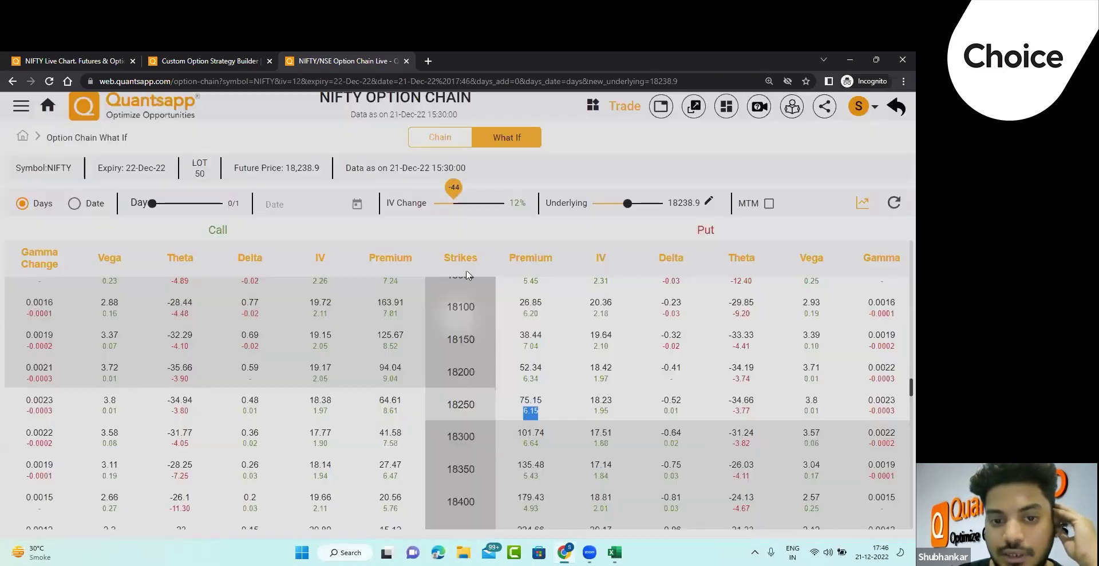
click(458, 203)
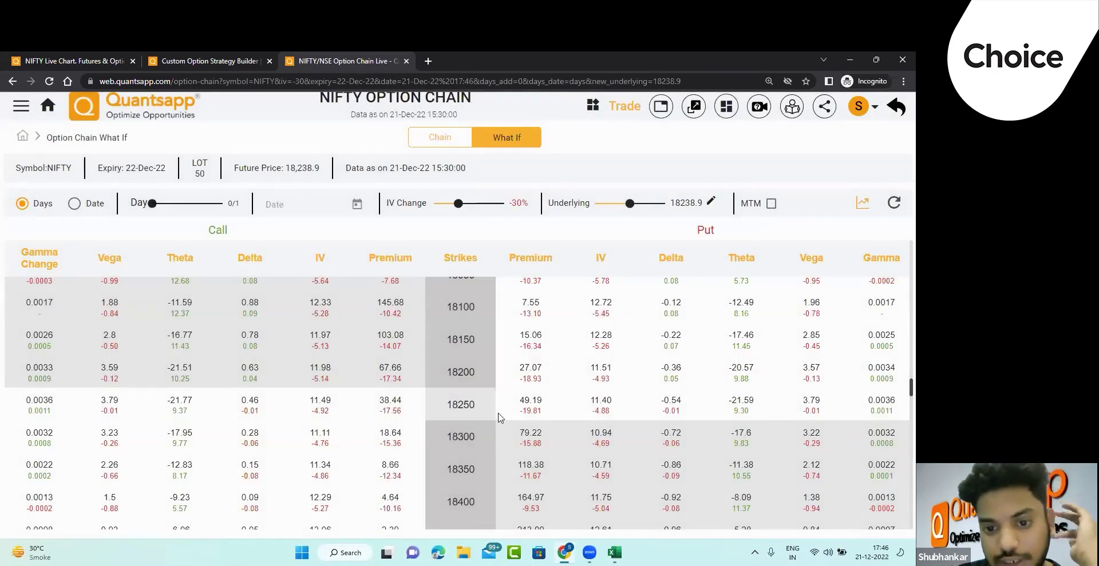
triple_click(537, 417)
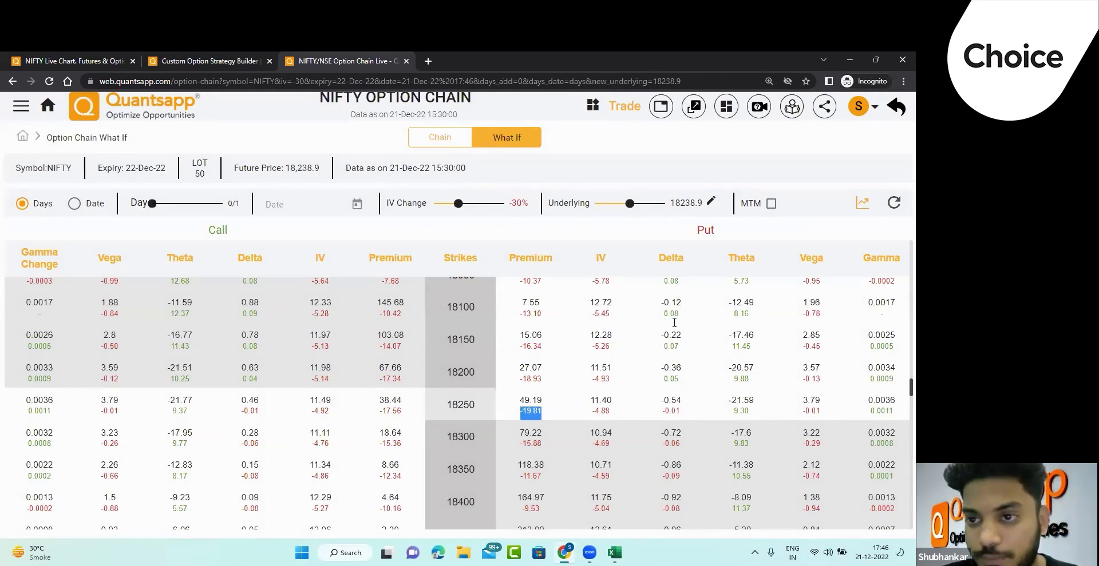
click(893, 203)
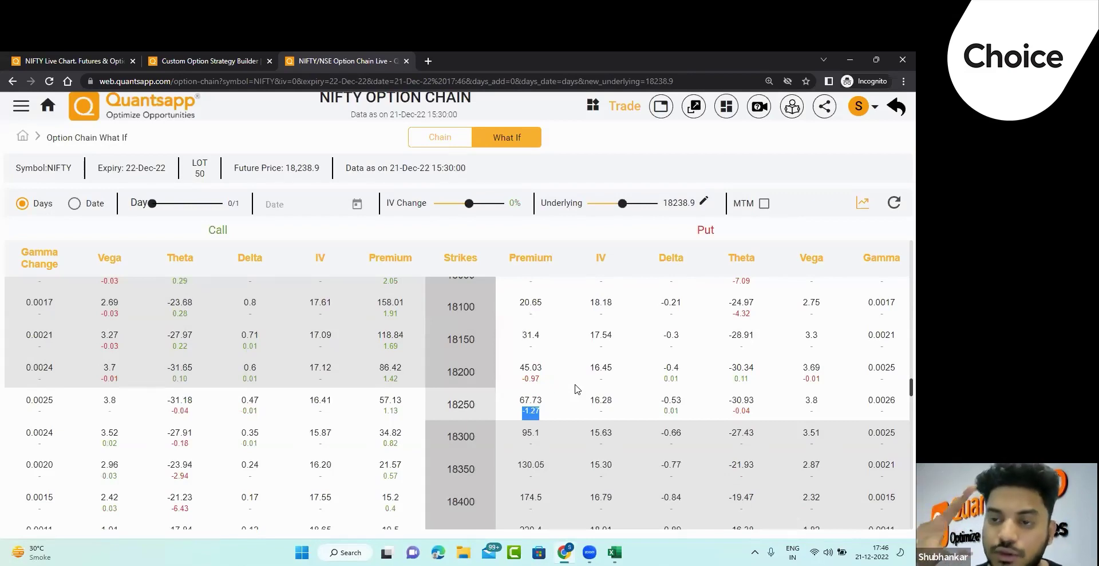
Check the 18250 call IV and 18400 call premium in the Chain view, and return to the Excel workbook.
click(448, 150)
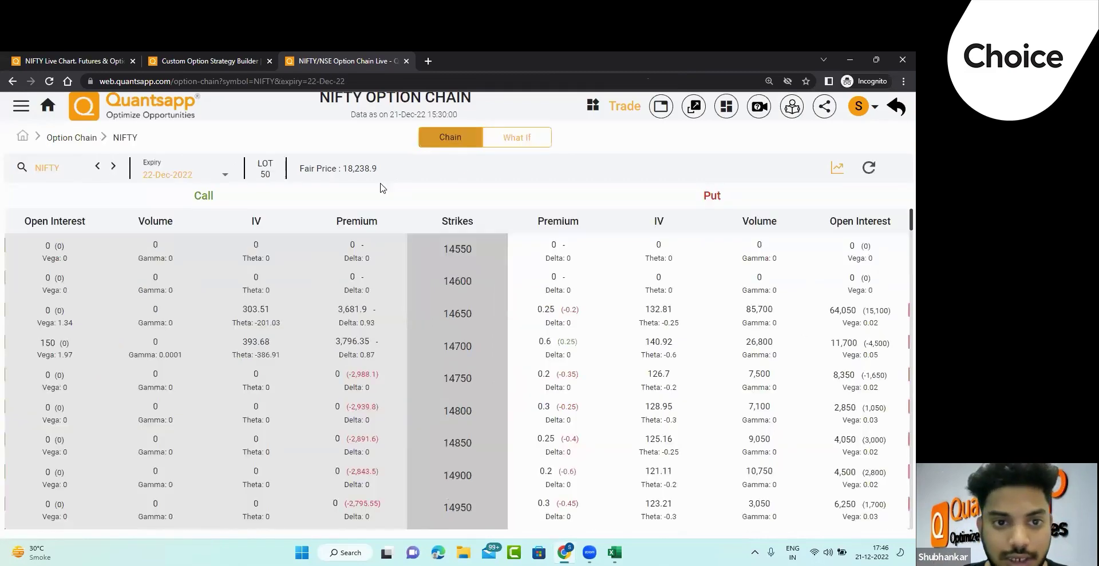
drag(246, 394, 275, 402)
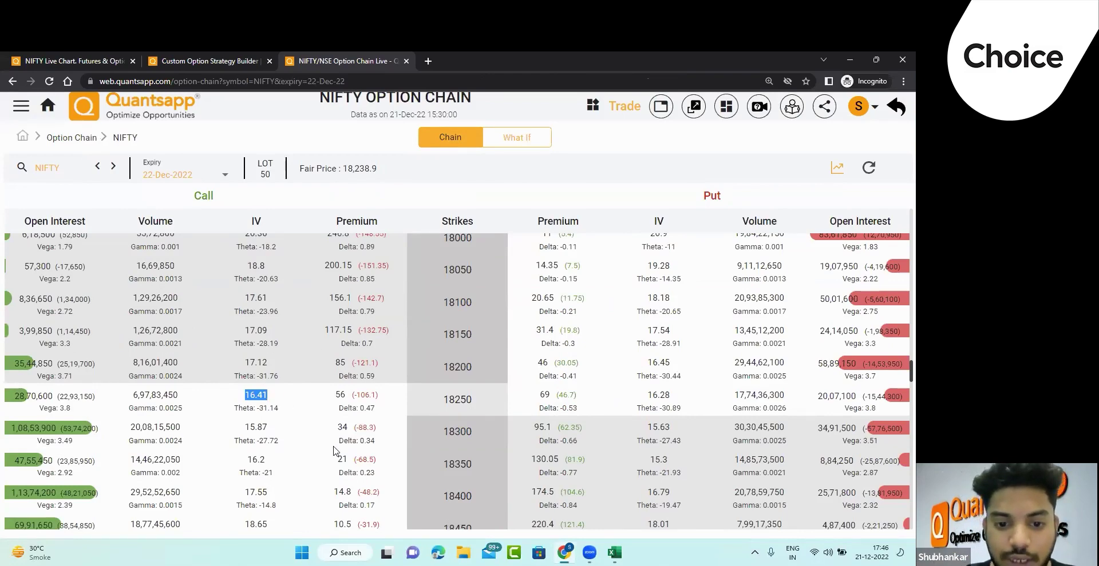
scroll(335, 451, down, 1)
double_click(342, 462)
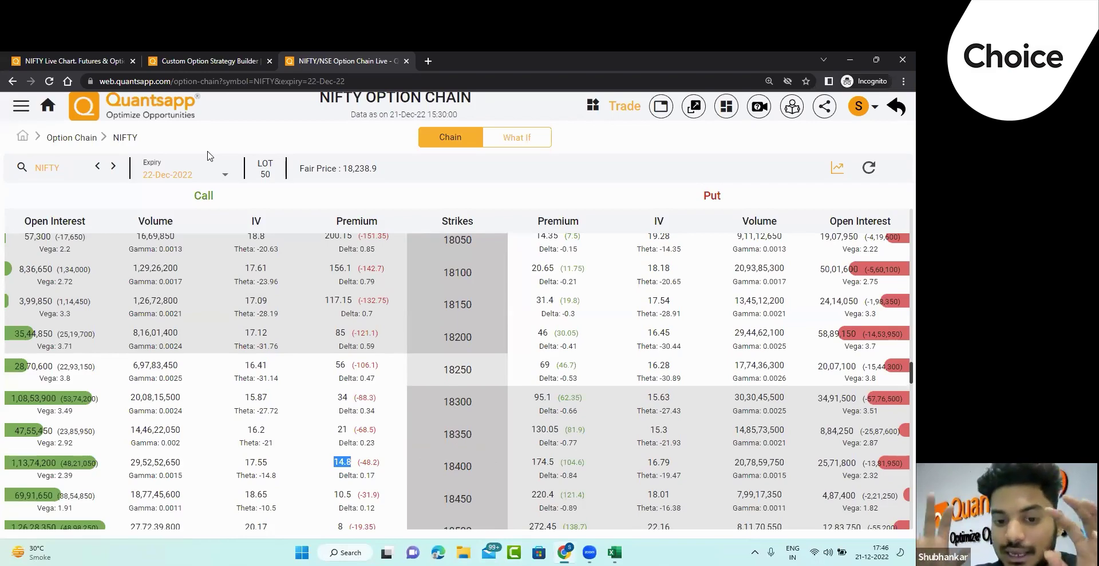
key(alt+Tab)
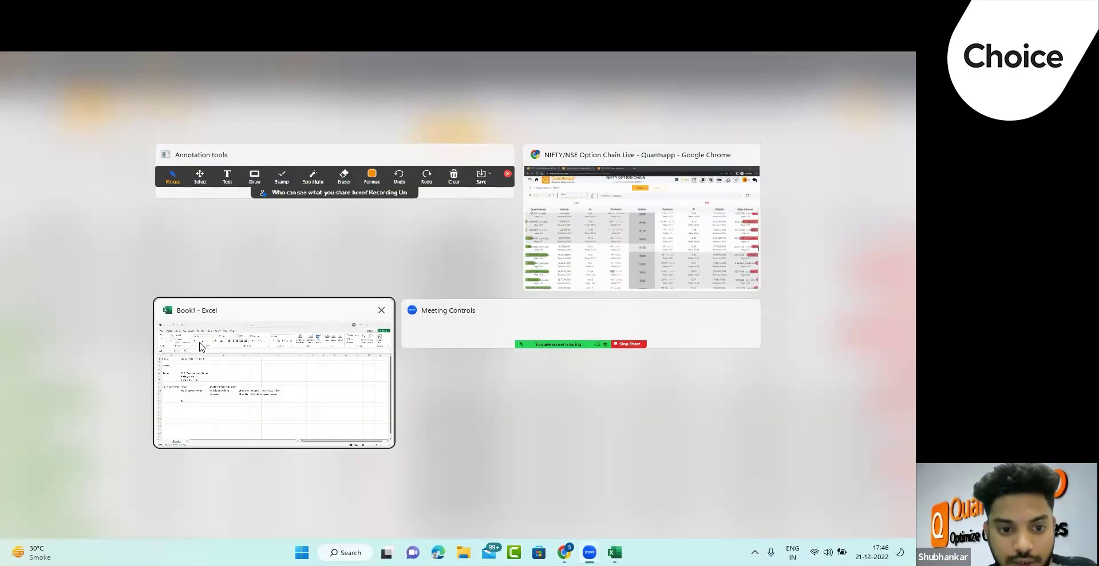
text(More)
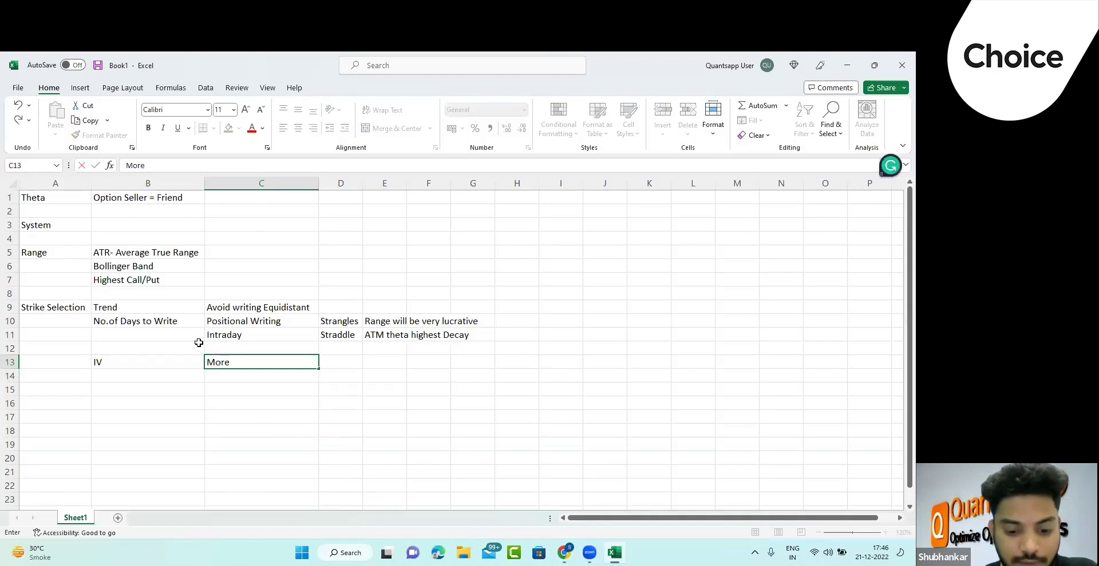
text( IV)
key(BackSpace)
key(BackSpace)
key(BackSpace)
key(BackSpace)
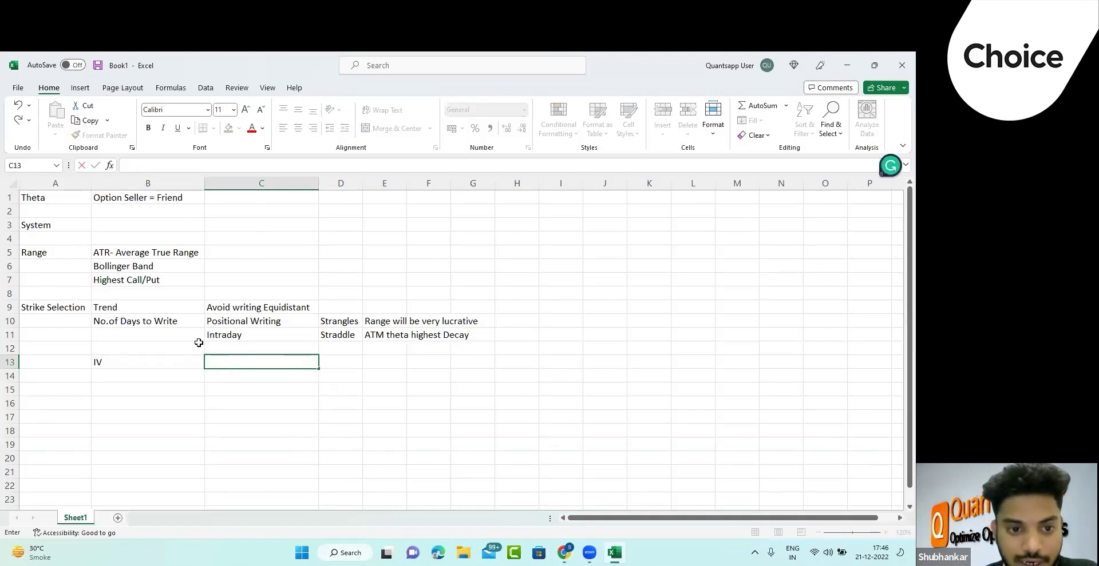
Enter the note "More IV= More Premium" in cell E13 of the IV row.
key(Right)
key(Right)
text(More)
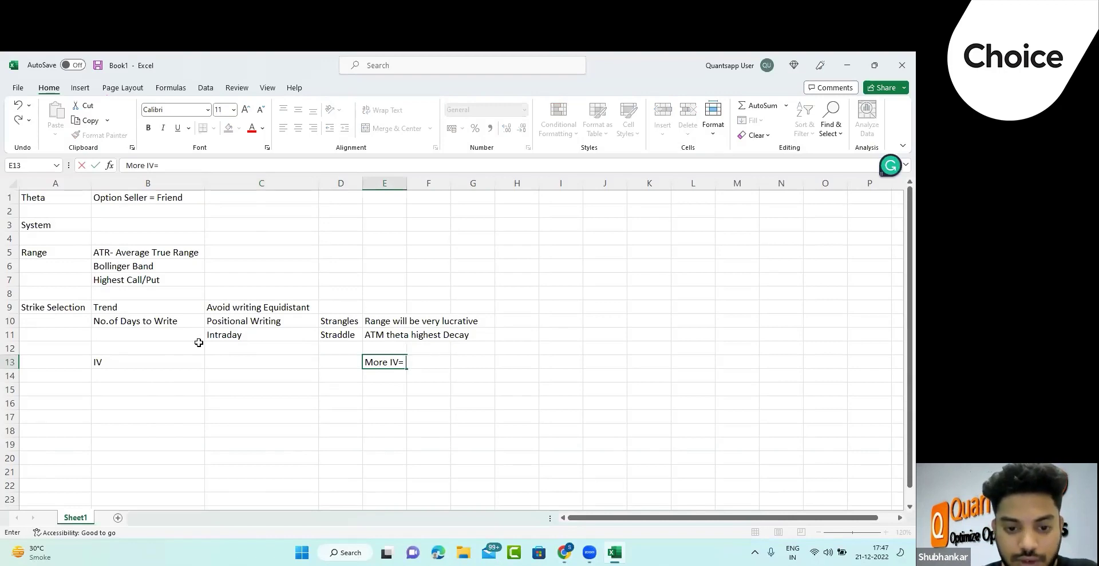
text( IV= More Premi)
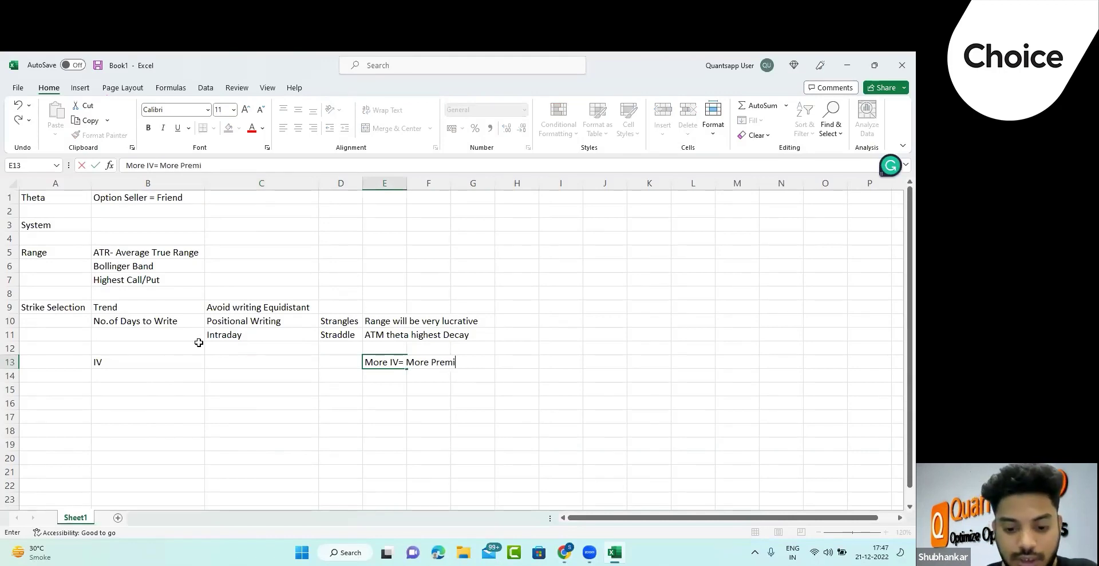
text(um)
Enter the note "Less IV= Less Premium" in cell H13 of the IV row.
key(Right)
key(Right)
key(Right)
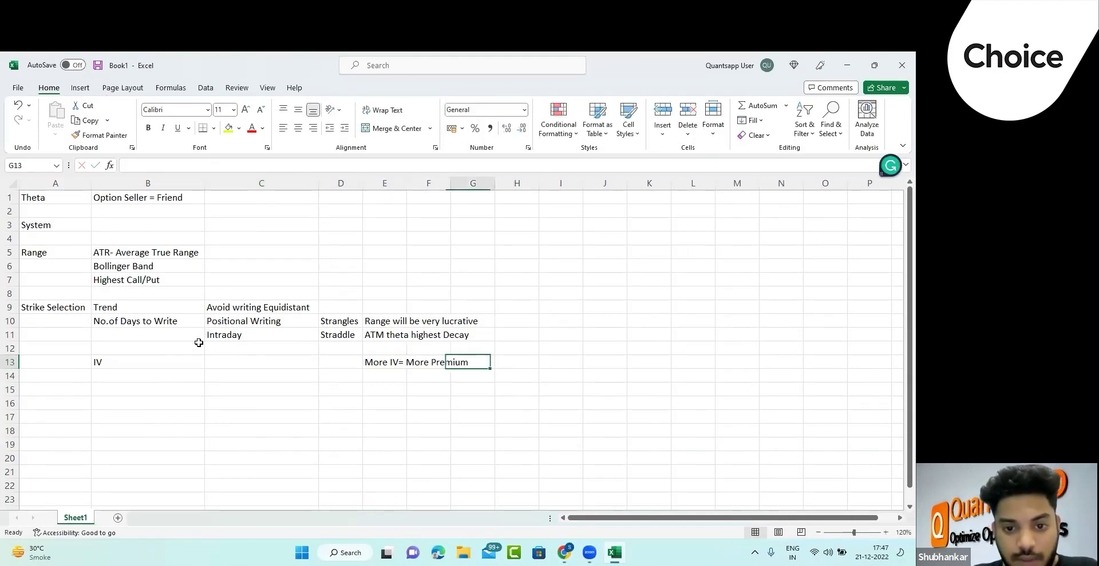
text(Less I)
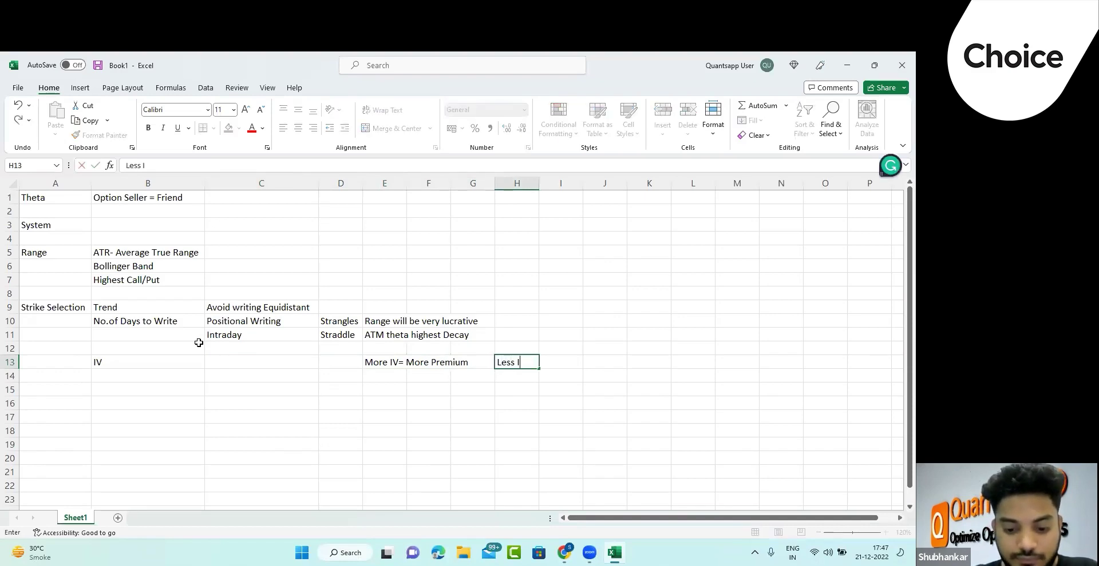
text(V= Less Premium)
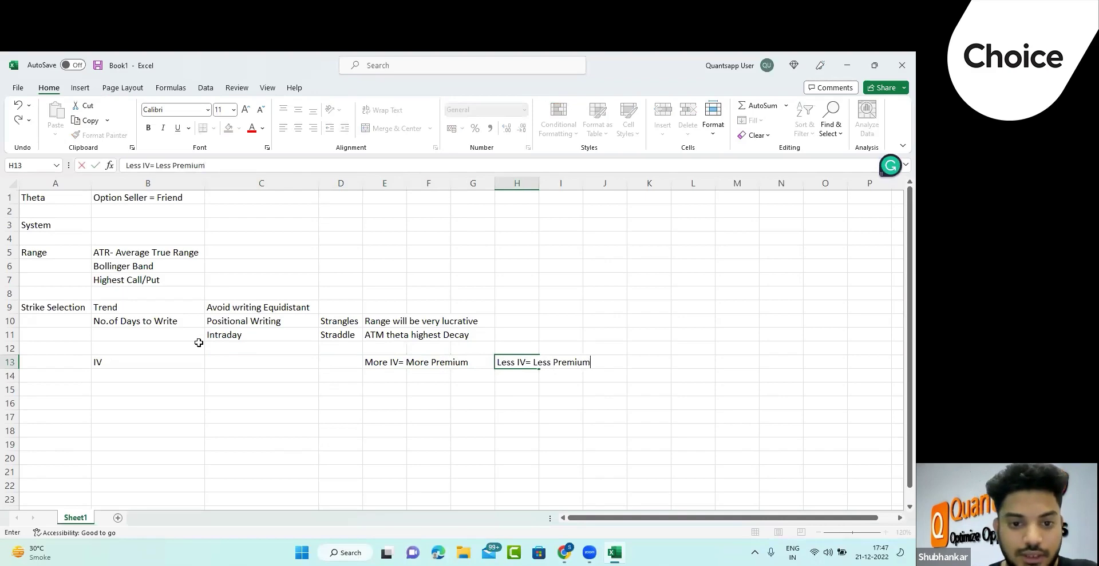
Enter "Strangle" in cell C13 beside the IV label.
key(Left)
key(Left)
key(Left)
key(Left)
key(Left)
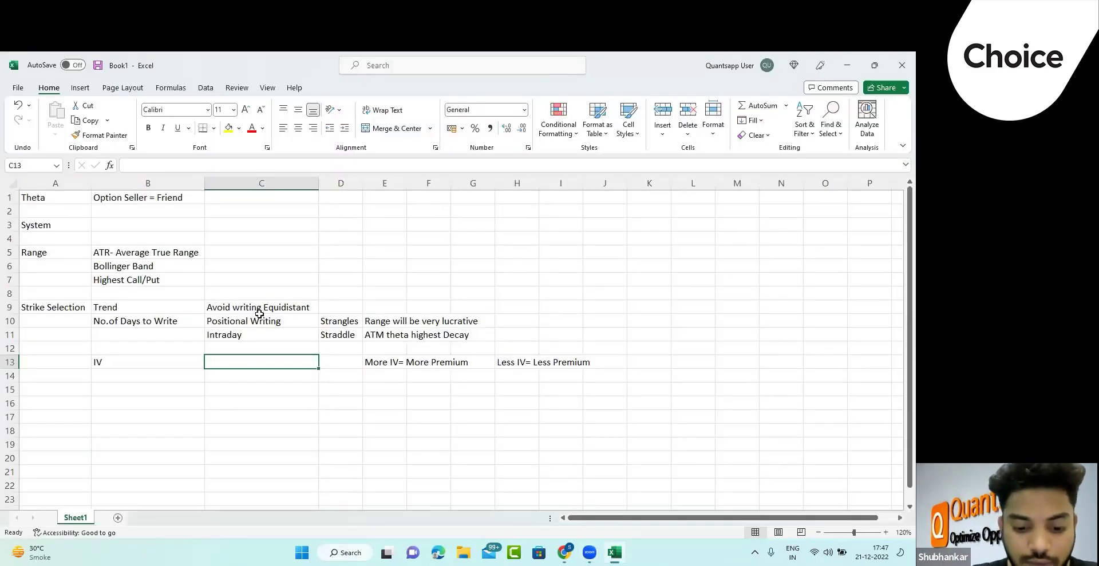
text(Strang;e)
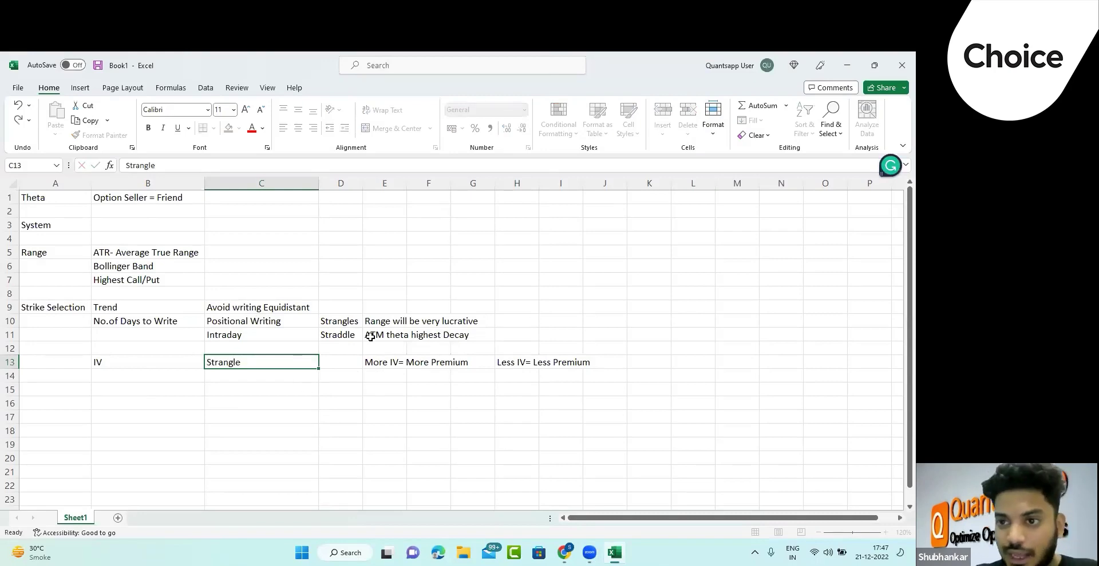
key(Return)
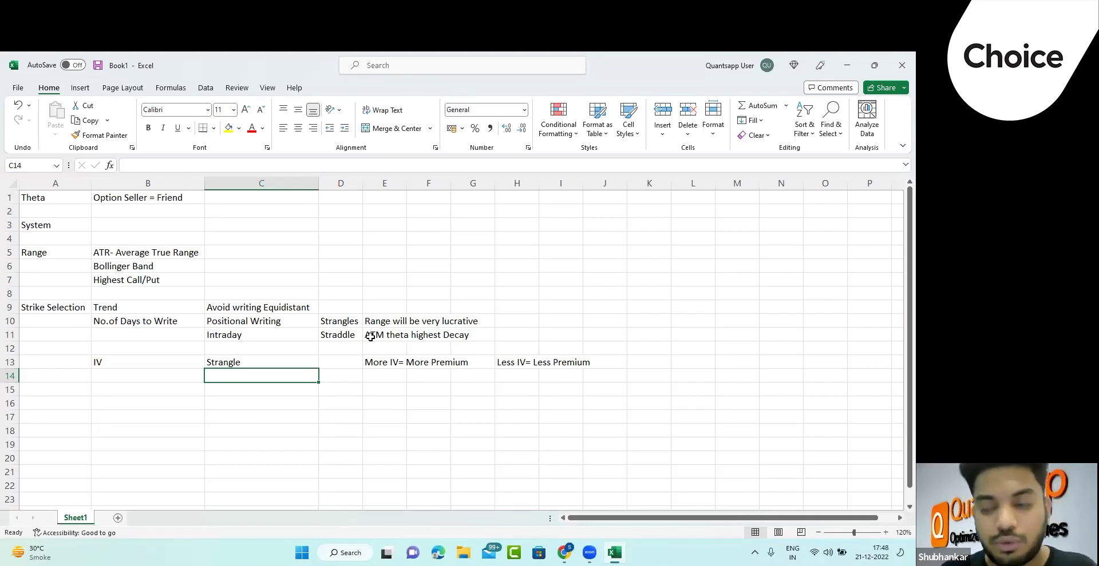
Enter "Higher IV" in cell D13 next to the Strangle entry.
key(Up)
key(Right)
key(Left)
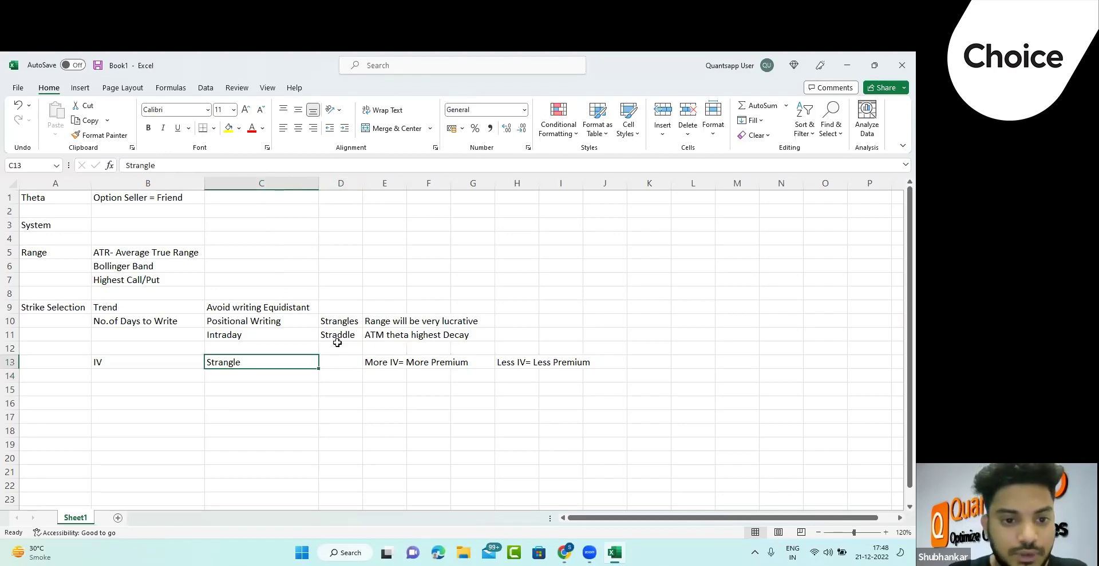
click(339, 361)
text(Mo)
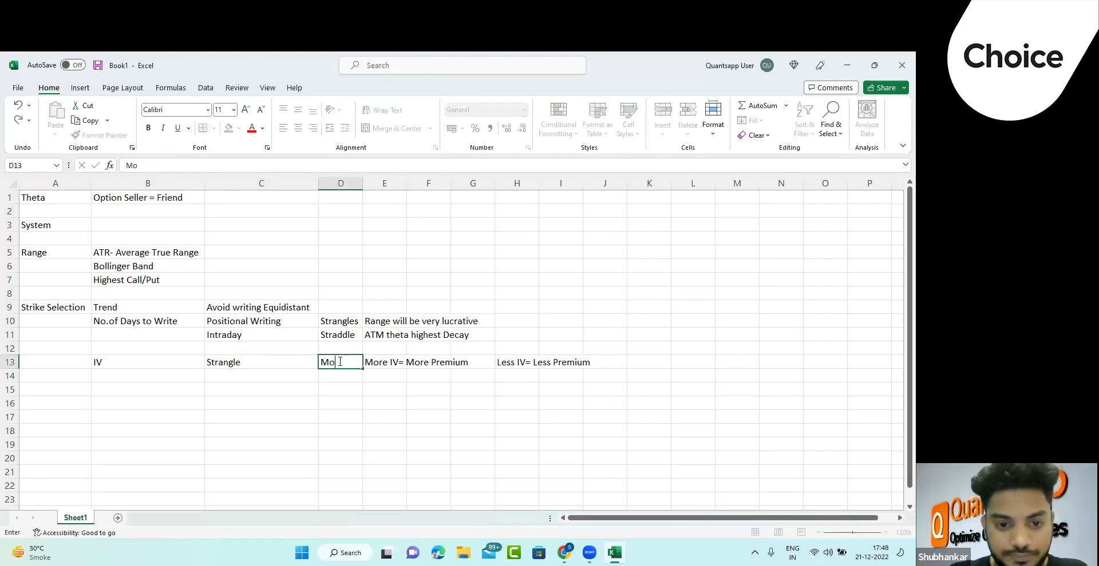
key(BackSpace)
text(High)
key(BackSpace)
text(her Stra)
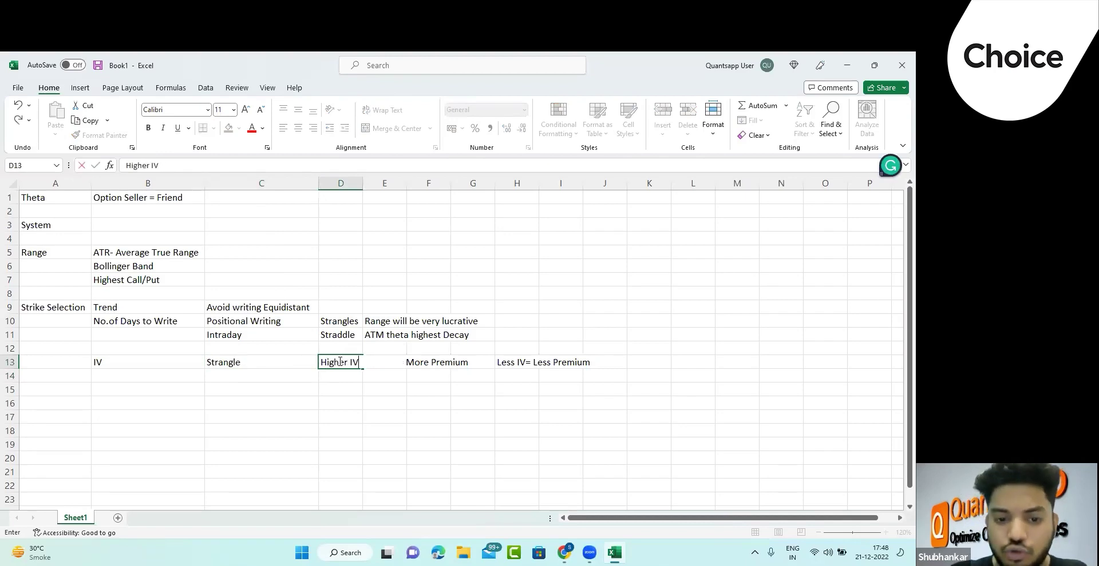
key(Return)
click(362, 183)
Enter "Straddle" in cell C14 below the Strangle entry.
click(280, 380)
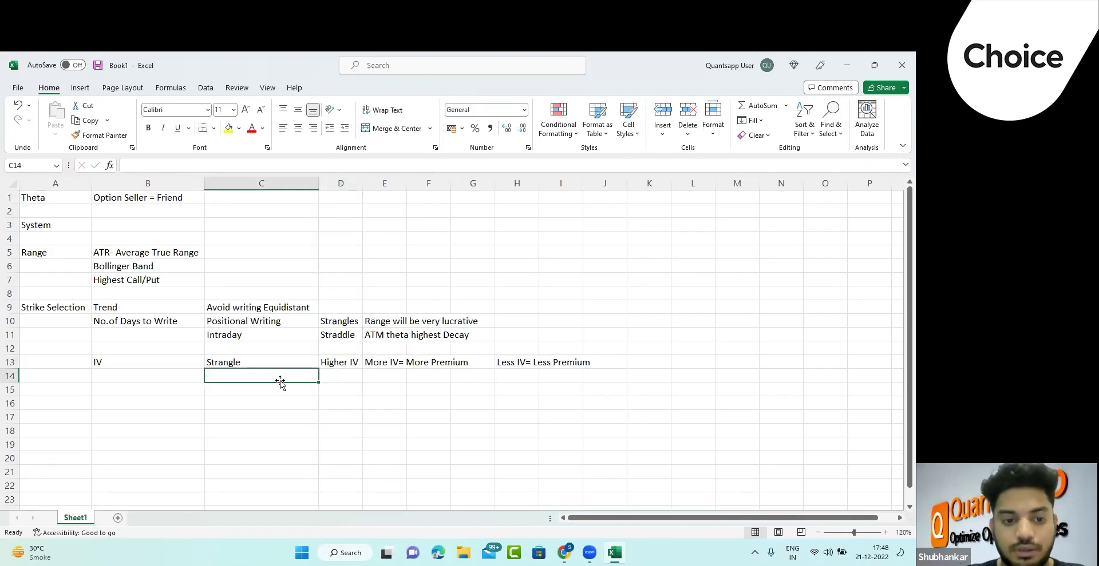
text(Straddle)
key(Tab)
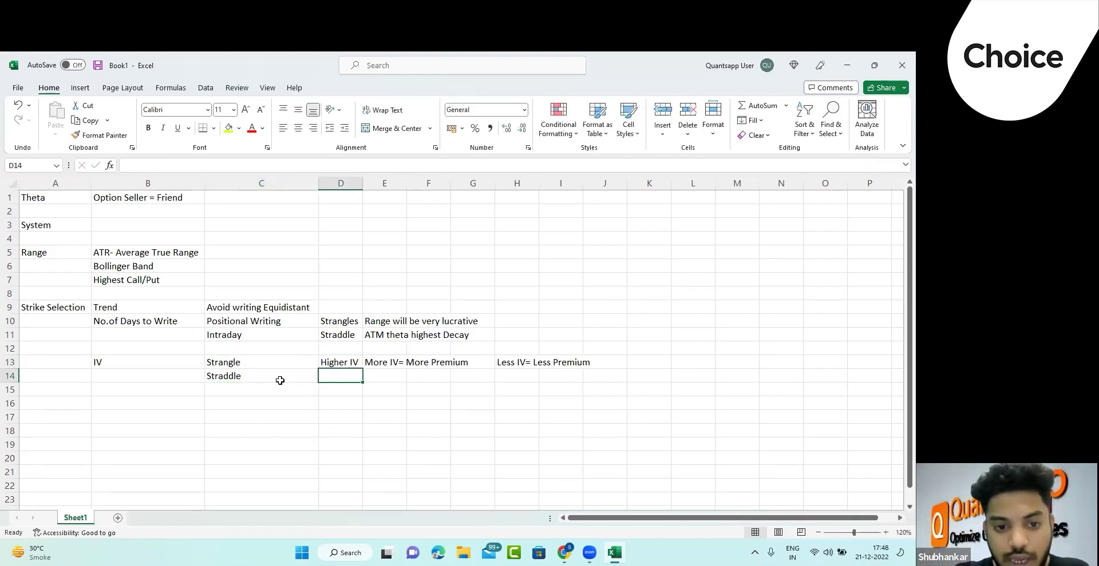
Enter "Lower IV" in cell D14 beside the Straddle entry and widen column E.
text(L)
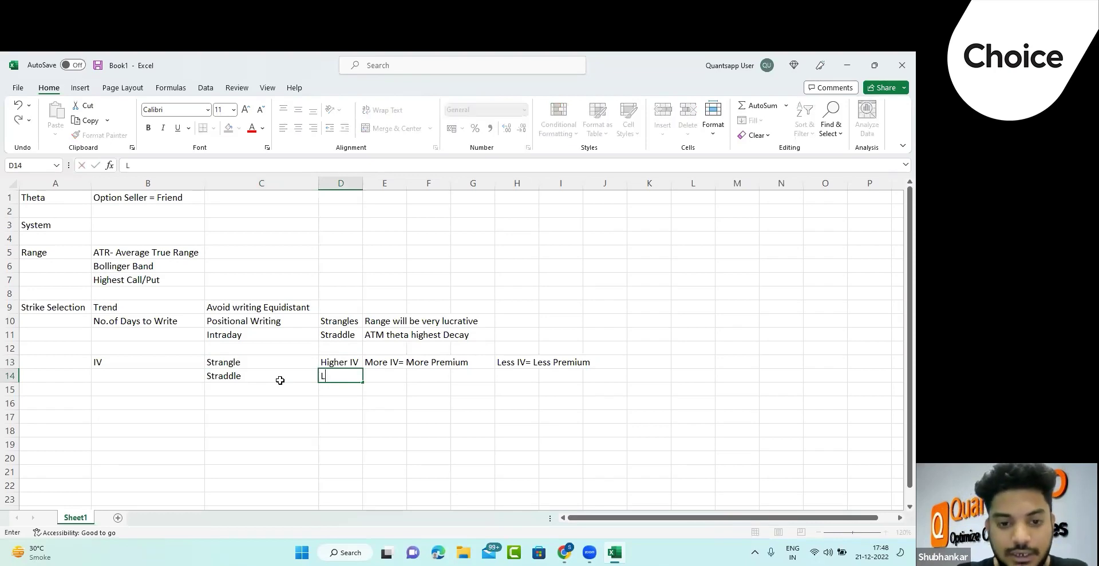
text(ower IV)
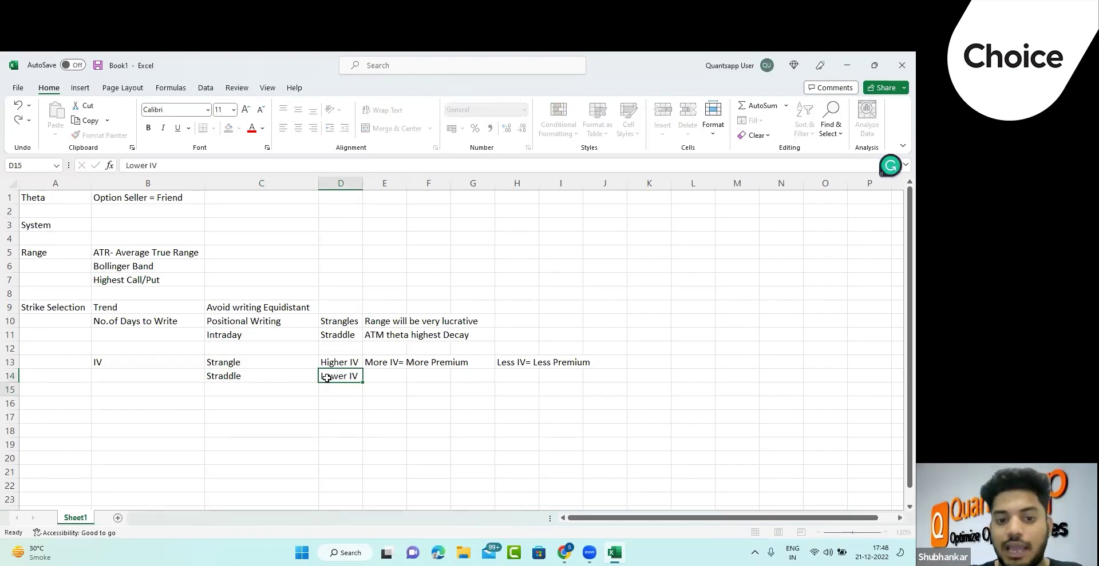
key(Return)
click(383, 363)
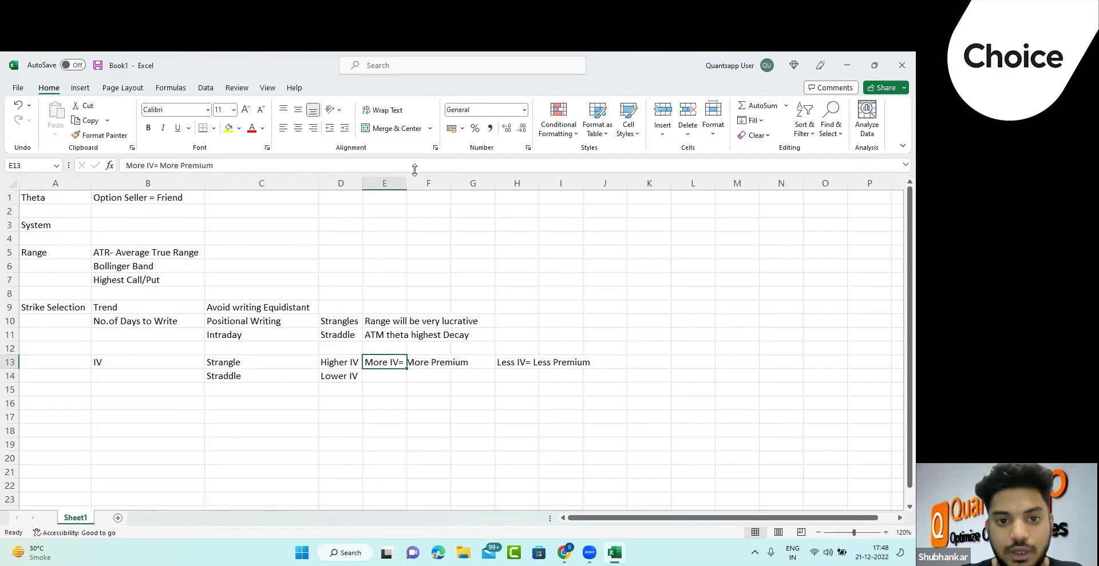
drag(408, 182, 455, 184)
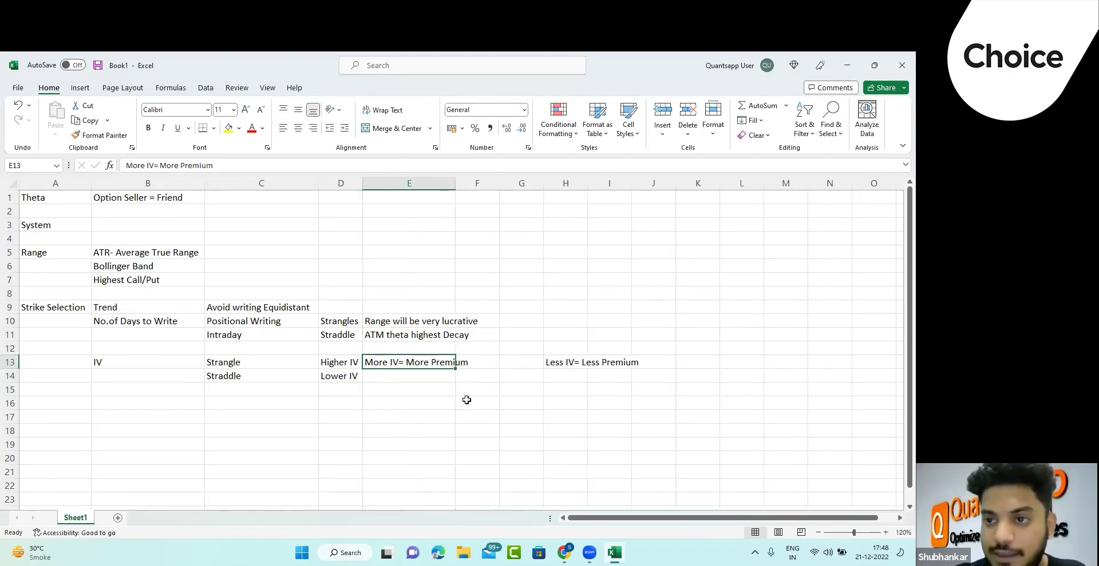
Switch to Quantsapp in the browser and open the NIFTY IV Chart to examine the implied volatility history.
key(alt+Tab)
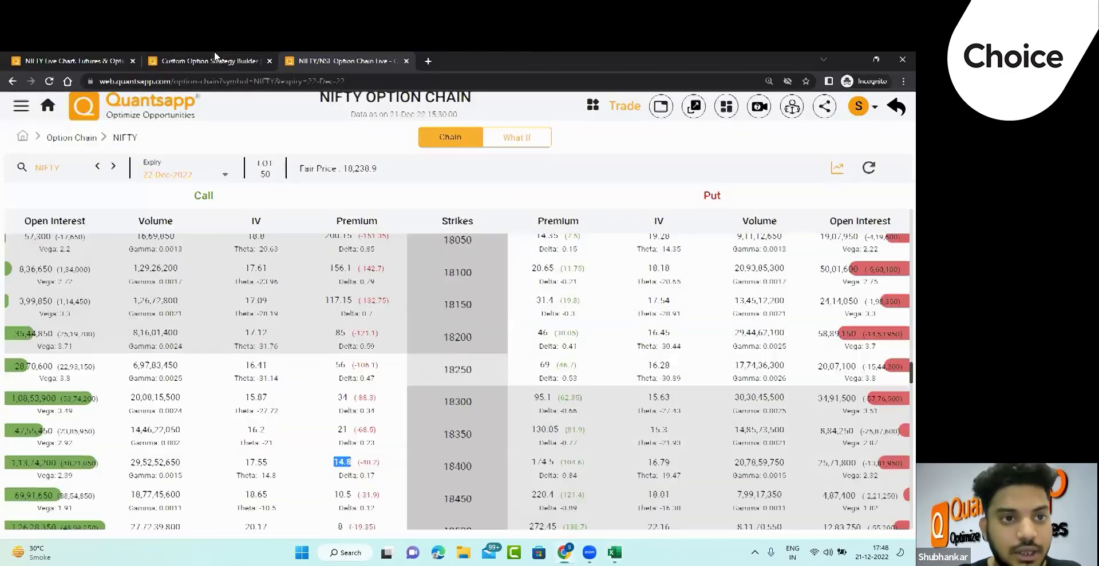
click(214, 54)
click(93, 55)
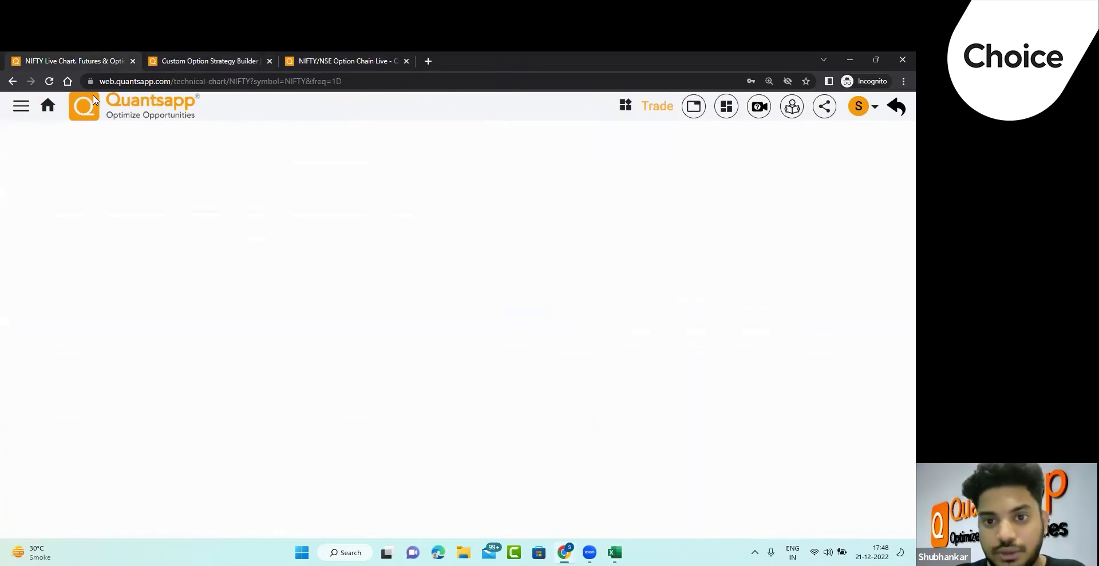
click(48, 107)
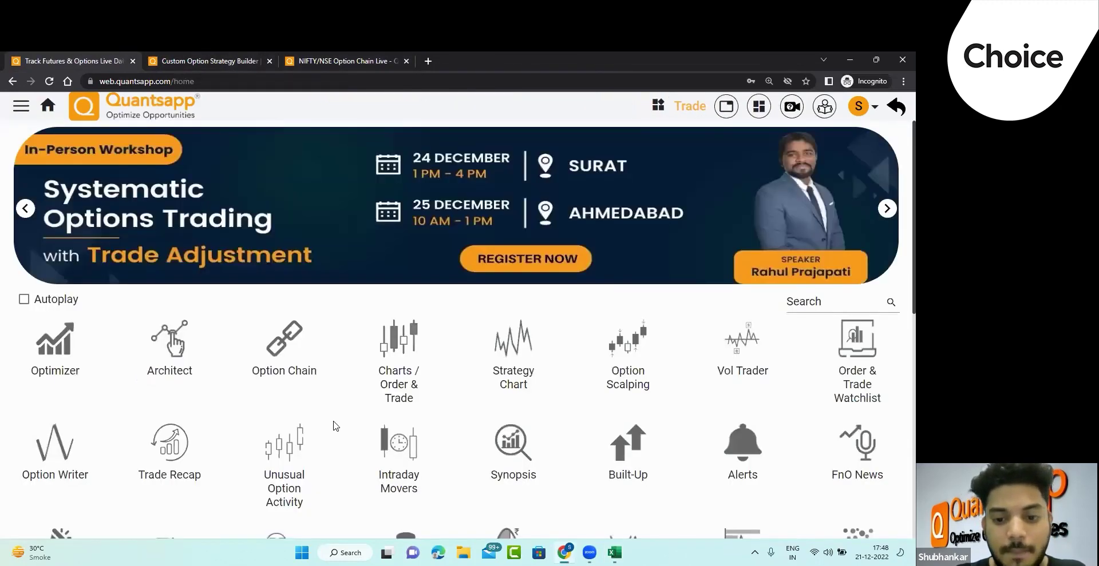
scroll(442, 452, down, 4)
scroll(442, 452, down, 1)
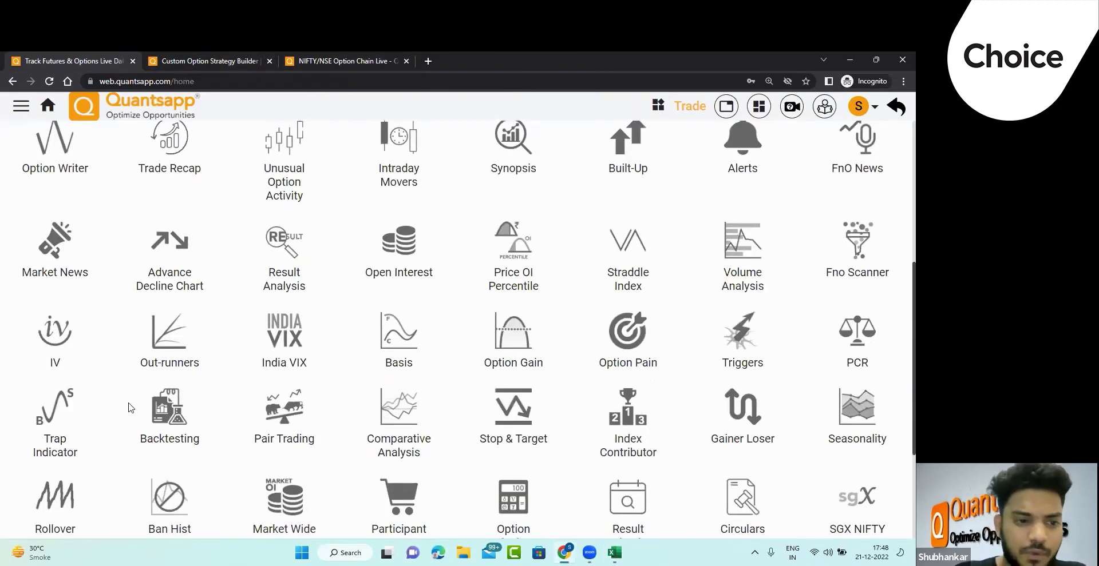
click(51, 345)
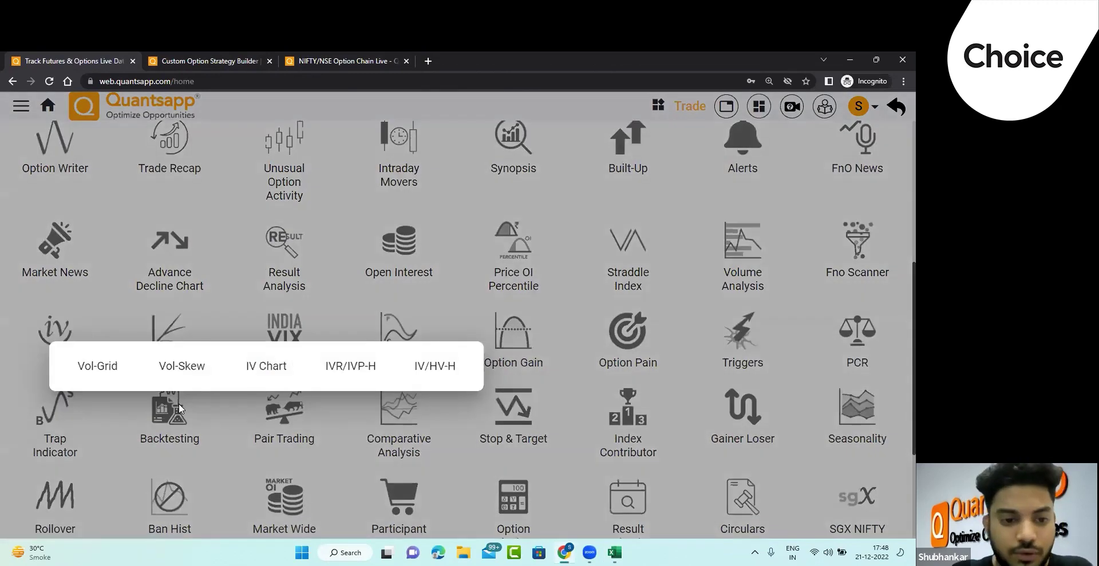
click(266, 367)
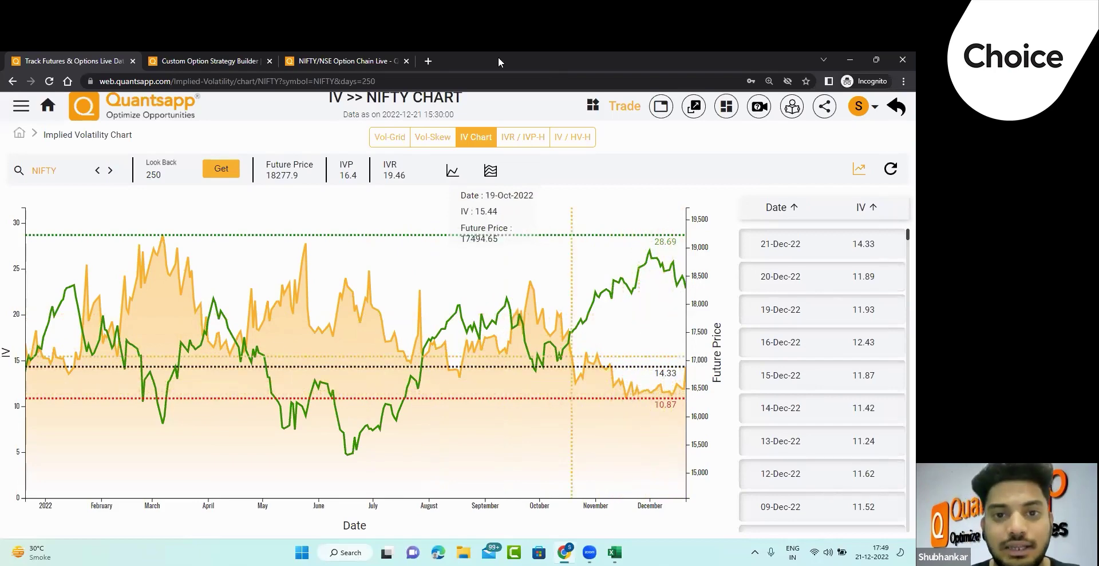
click(670, 384)
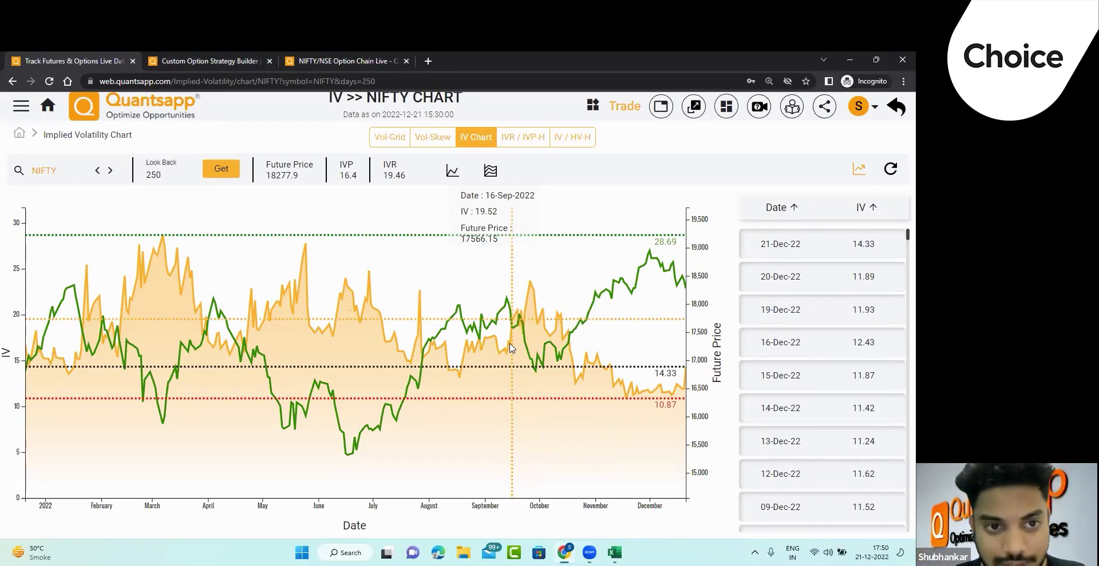
Return to the Excel notes, enter the heading "Risk Management" in cell A16 and fit column A to its text.
key(alt+Tab)
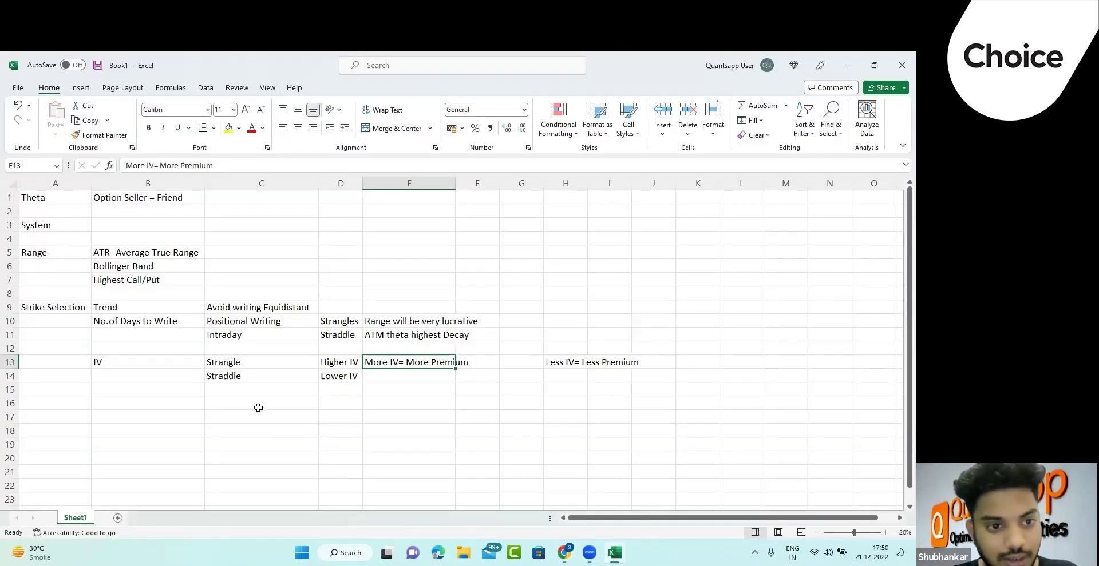
click(258, 405)
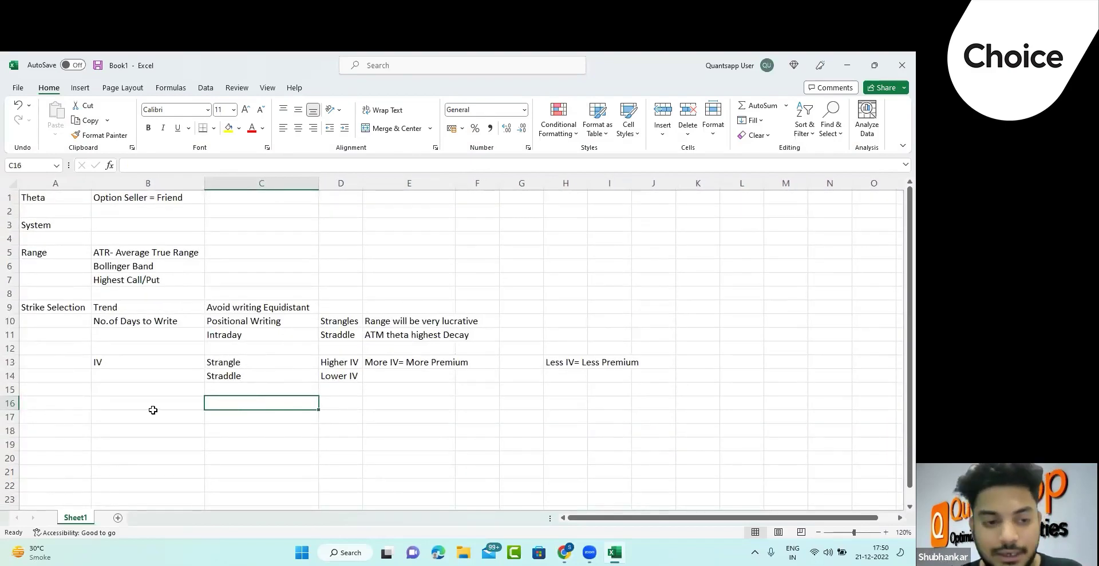
scroll(54, 360, down, 1)
click(57, 360)
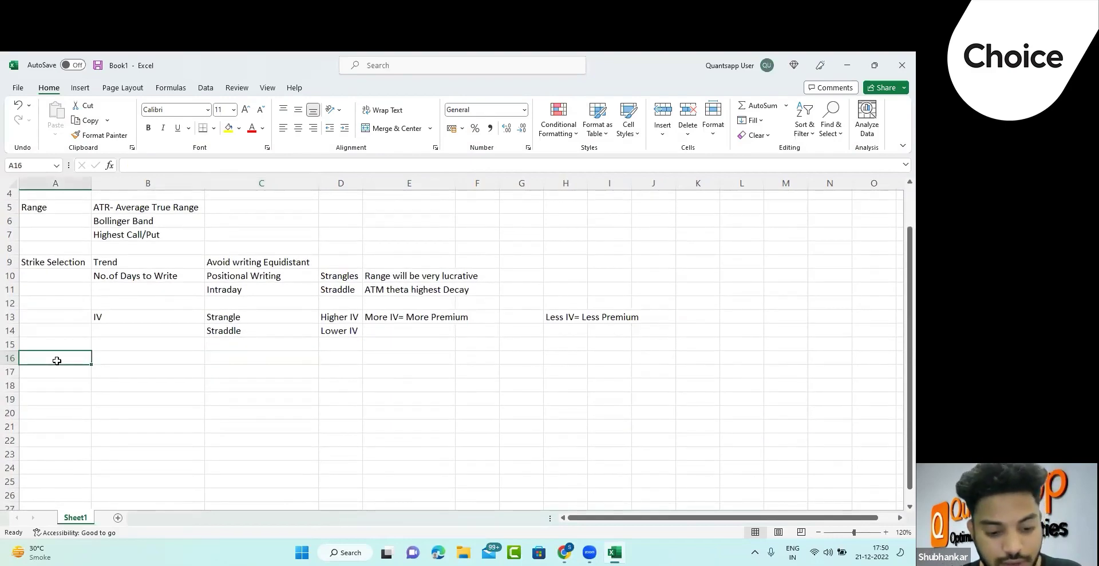
text(Risk Management)
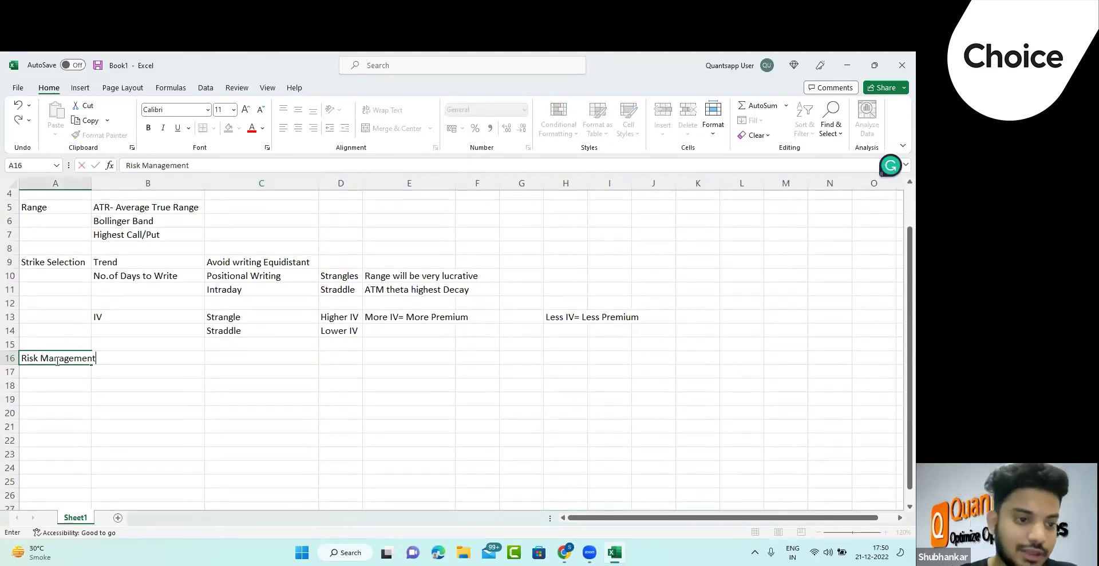
key(Tab)
double_click(92, 183)
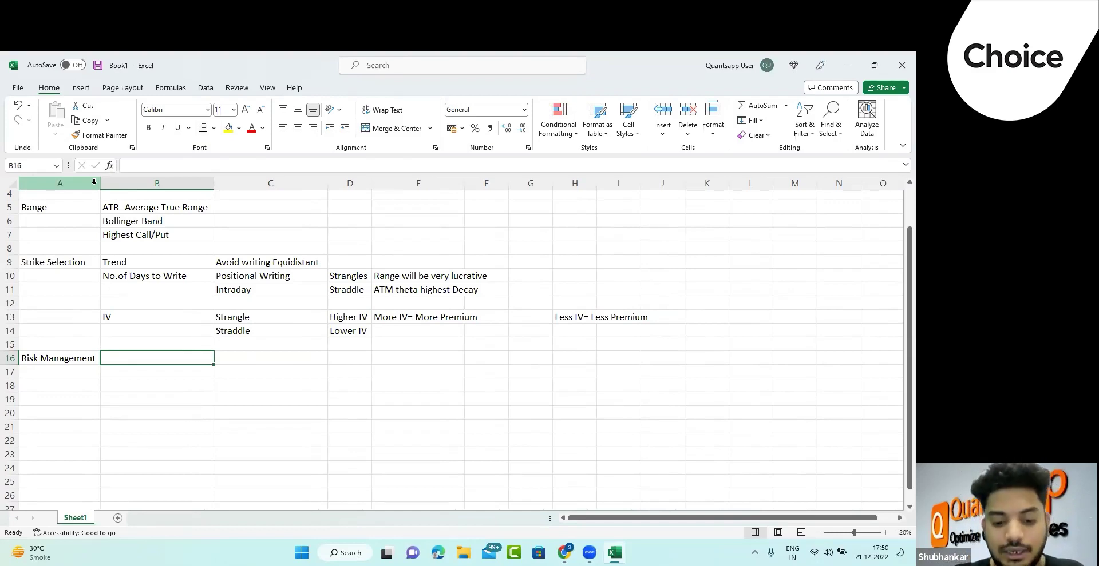
Enter "Buy Hedges" in cell B16 beside the Risk Management heading.
text(Bu)
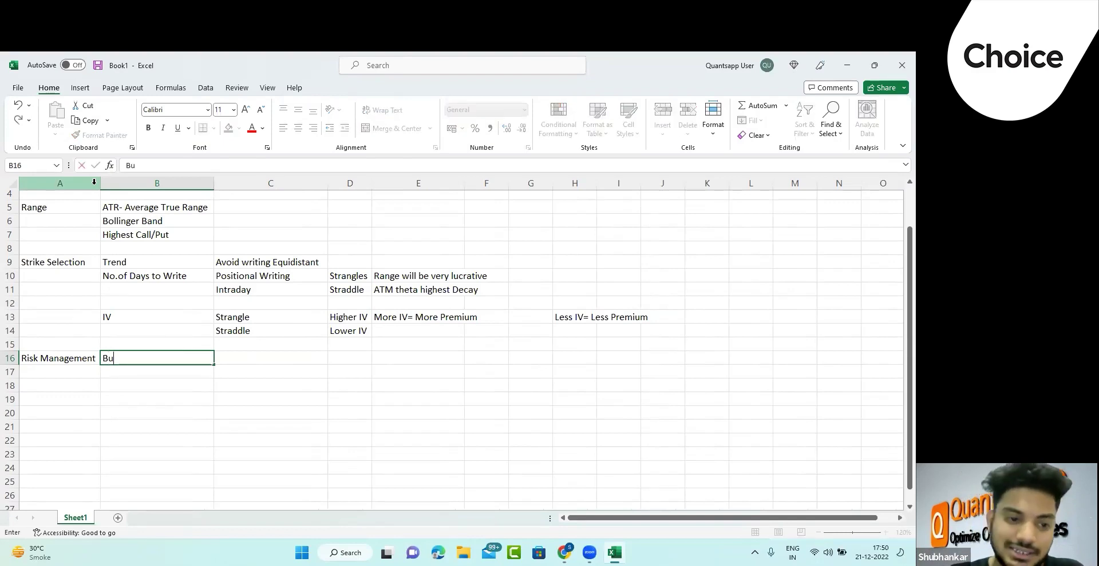
text(y Hedges)
key(Return)
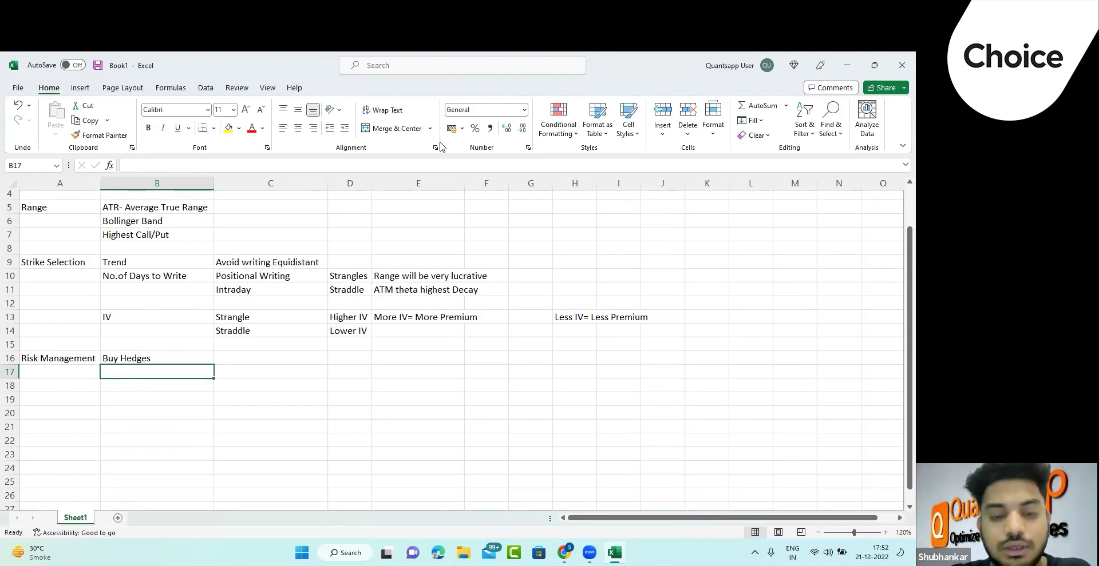
Enter "Never Lose more than you Win" in cell B17 and fit column B to its text.
text(S)
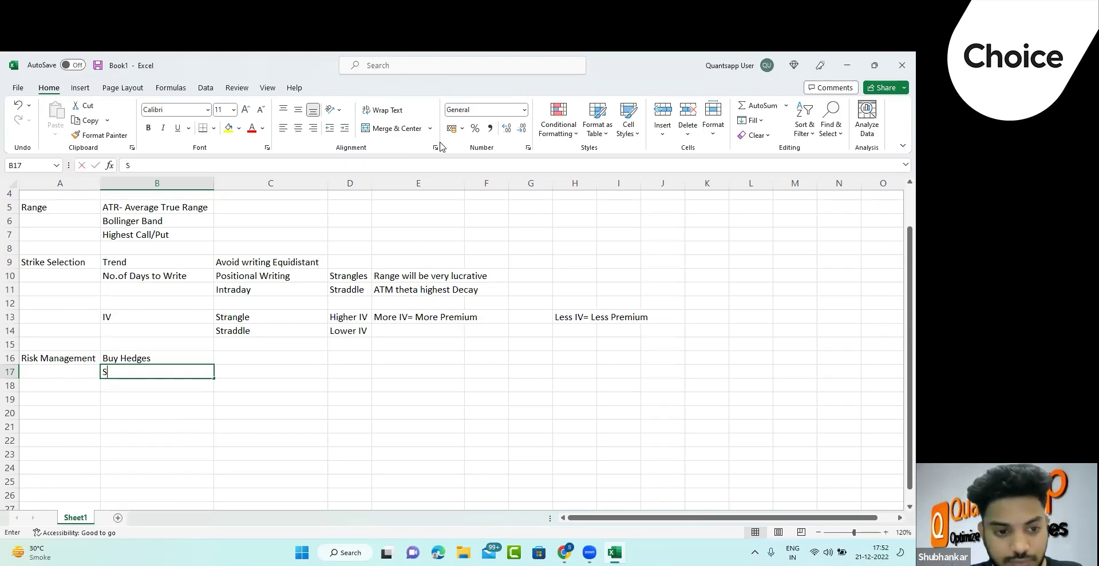
key(BackSpace)
text(Never)
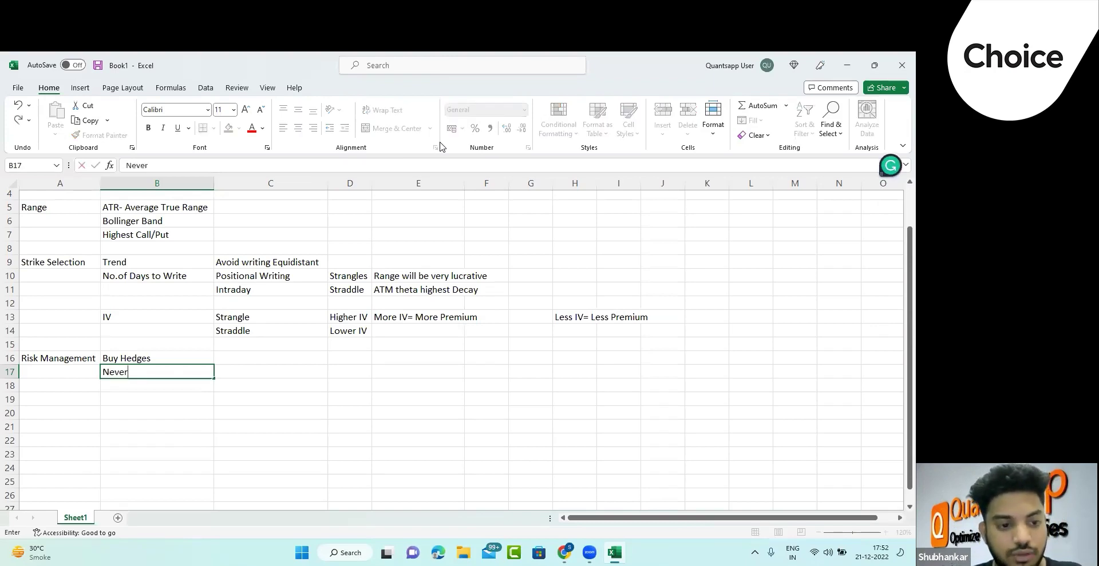
text( Lose more than you Win)
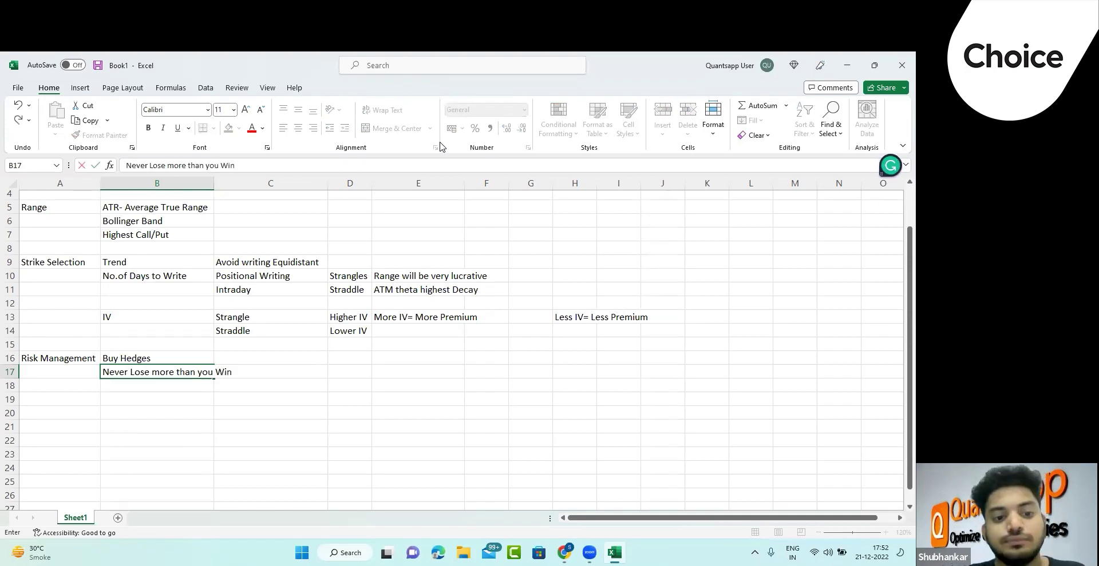
key(Tab)
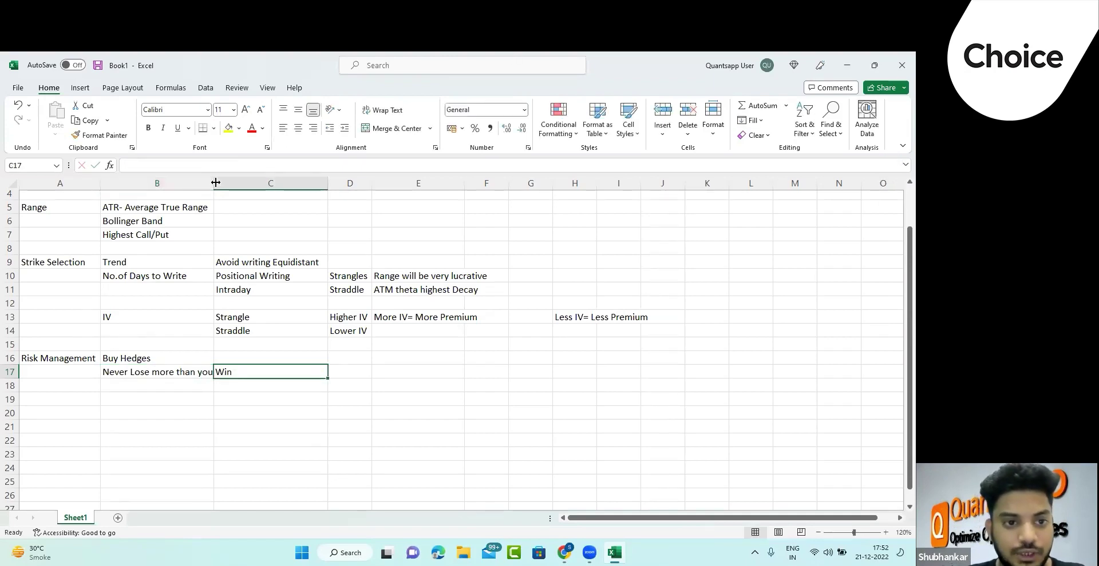
double_click(215, 183)
Enter the example profit 1000 in cell G17 of the "Never Lose more than you Win" row.
key(Right)
key(Right)
key(Right)
key(Right)
text(10)
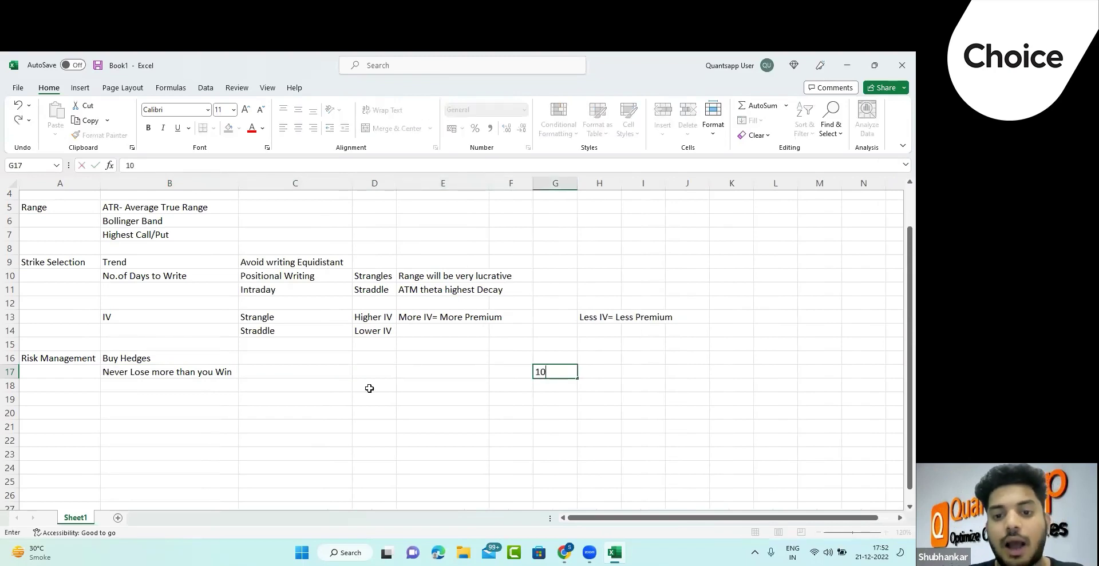
text(00)
key(Return)
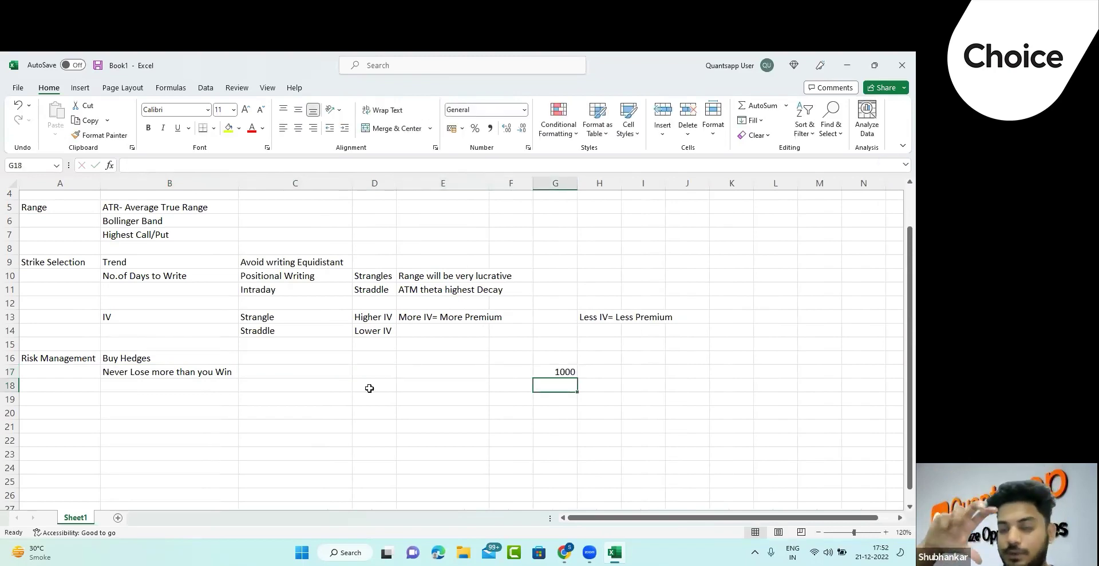
Enter the example loss -1000 in cell H17 beside the 1000 value.
key(alt+Tab)
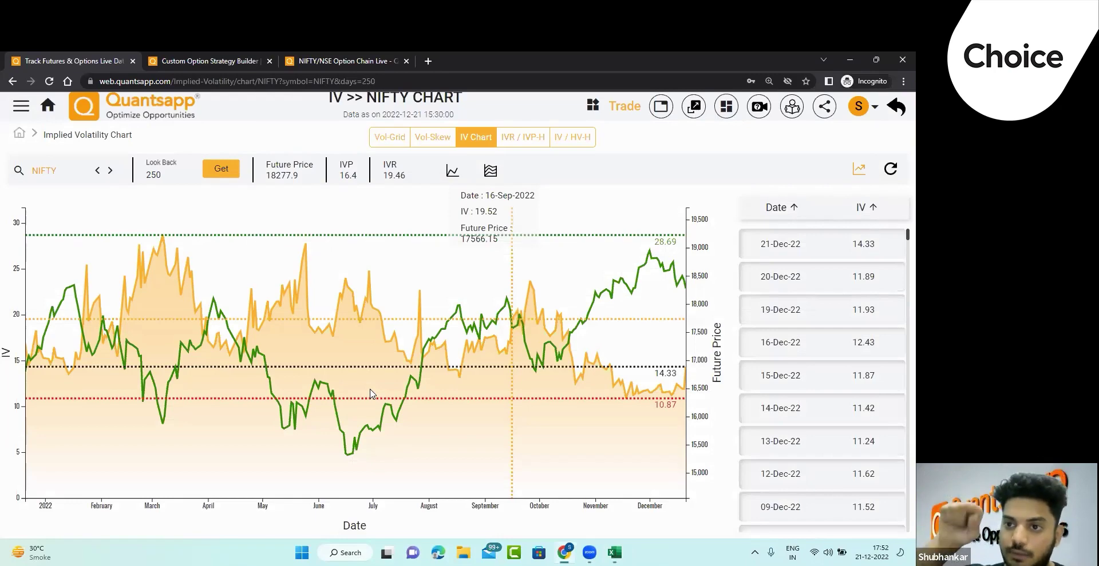
key(alt+Tab)
key(Up)
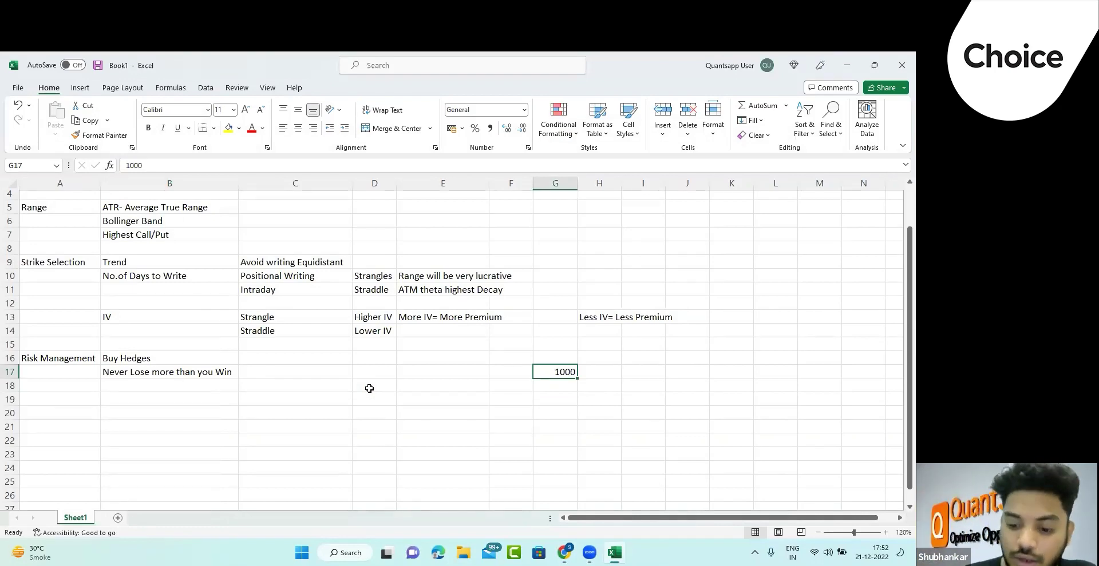
key(Right)
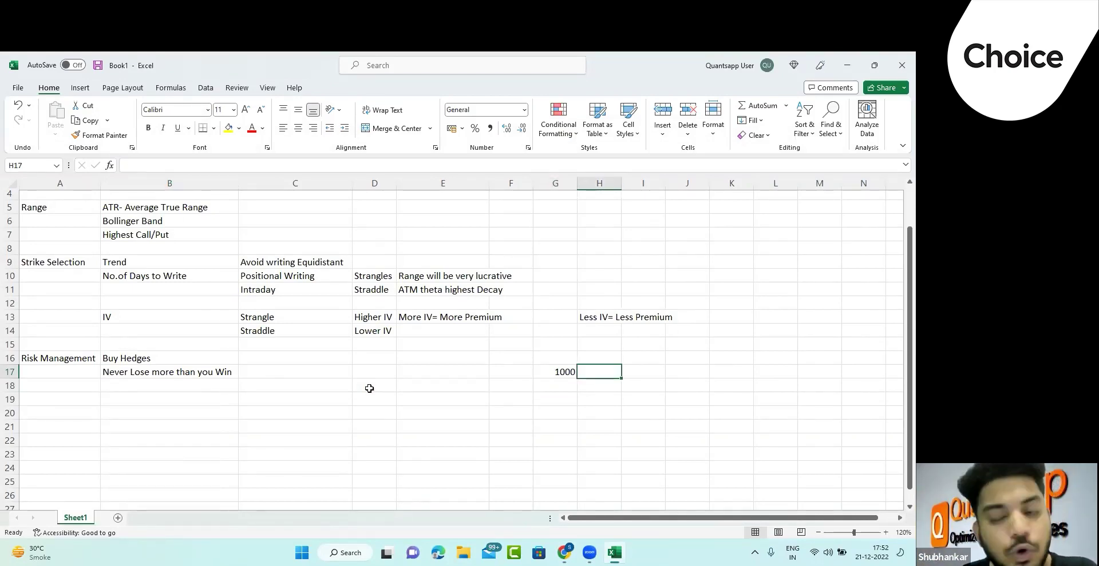
text(-1000)
key(Return)
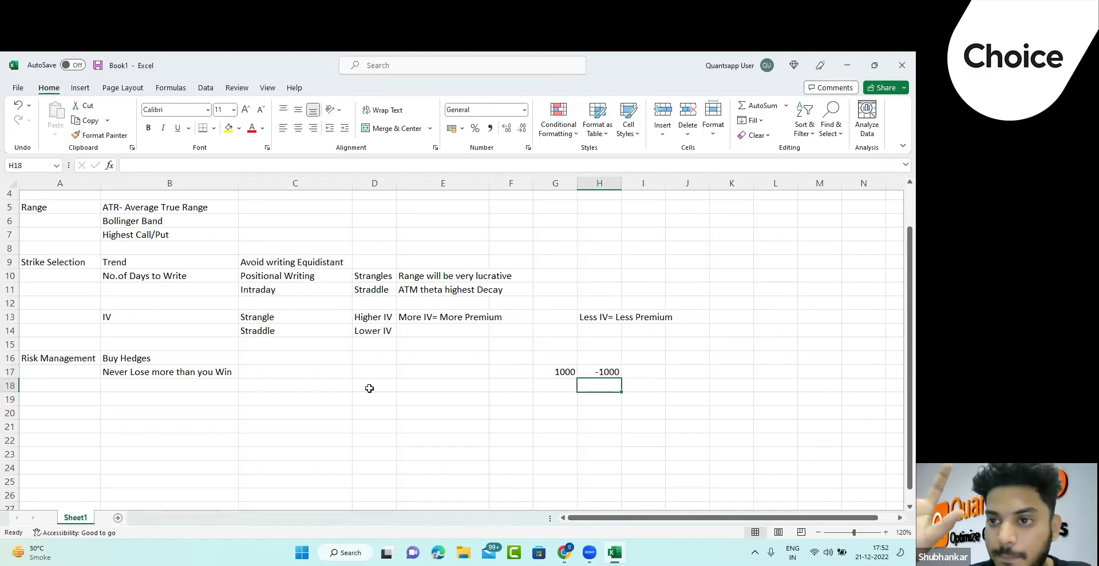
Enter the example loss -800 in cell G18 below the 1000 value.
key(Left)
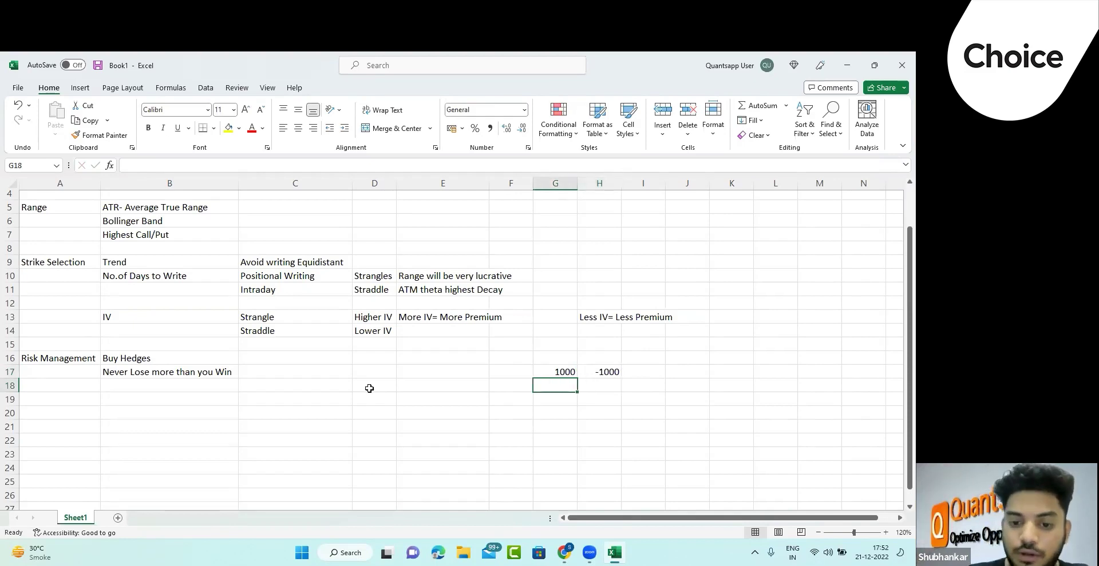
key(Up)
key(Down)
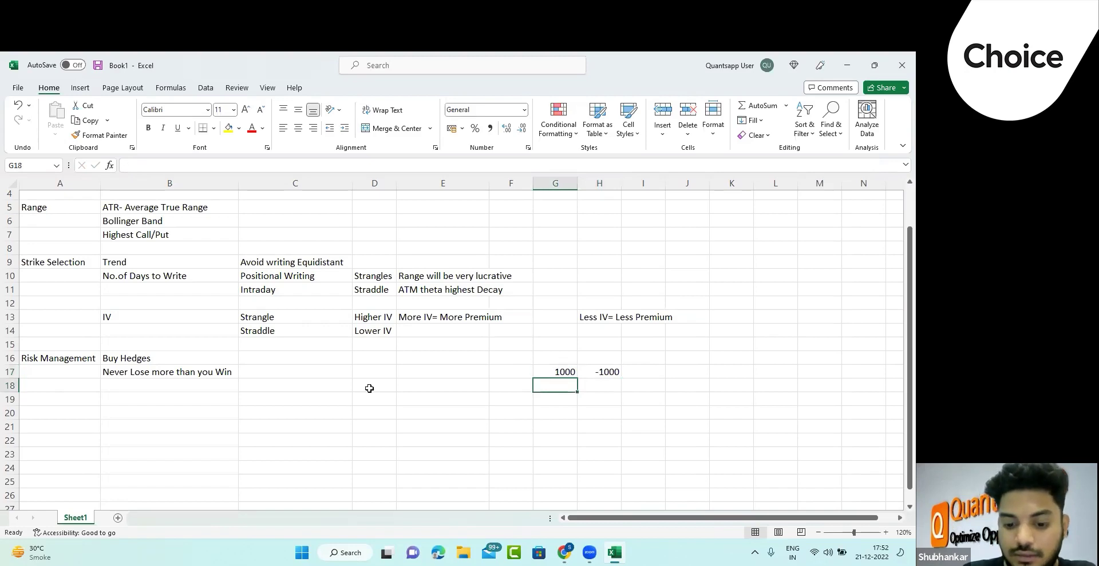
text(8)
key(BackSpace)
text(-800)
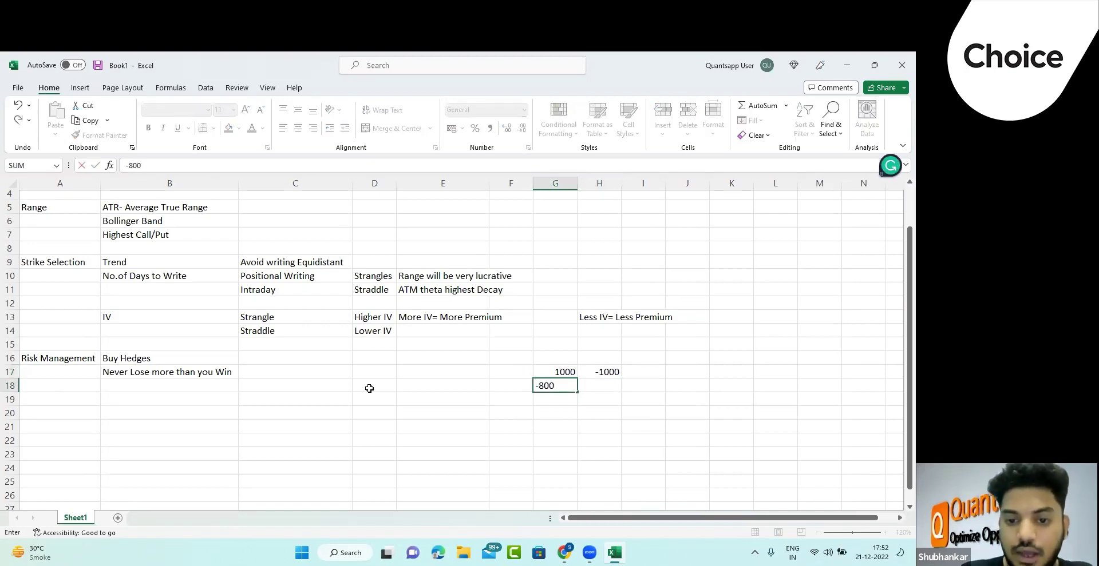
key(Tab)
key(Left)
key(Up)
key(Down)
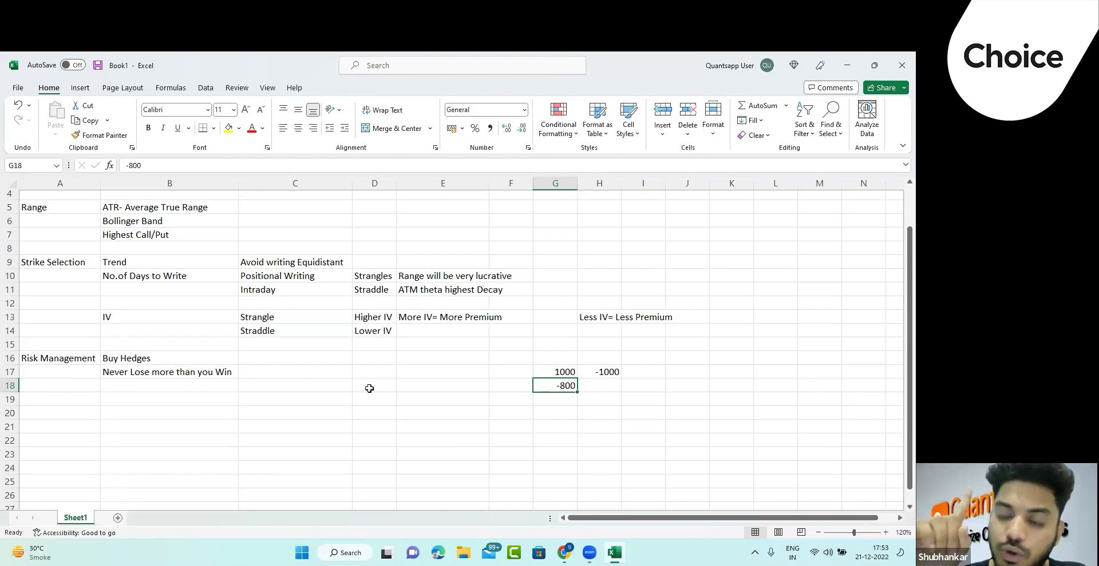
Clear the example losses from cells H17 and G18 and select cell B18 below the last risk rule.
key(Right)
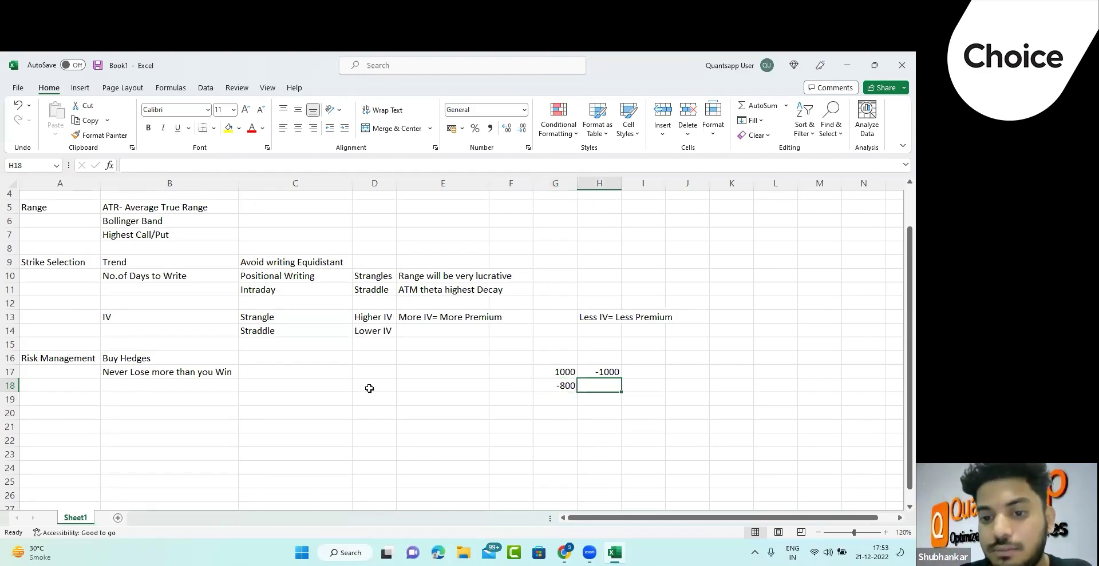
key(Up)
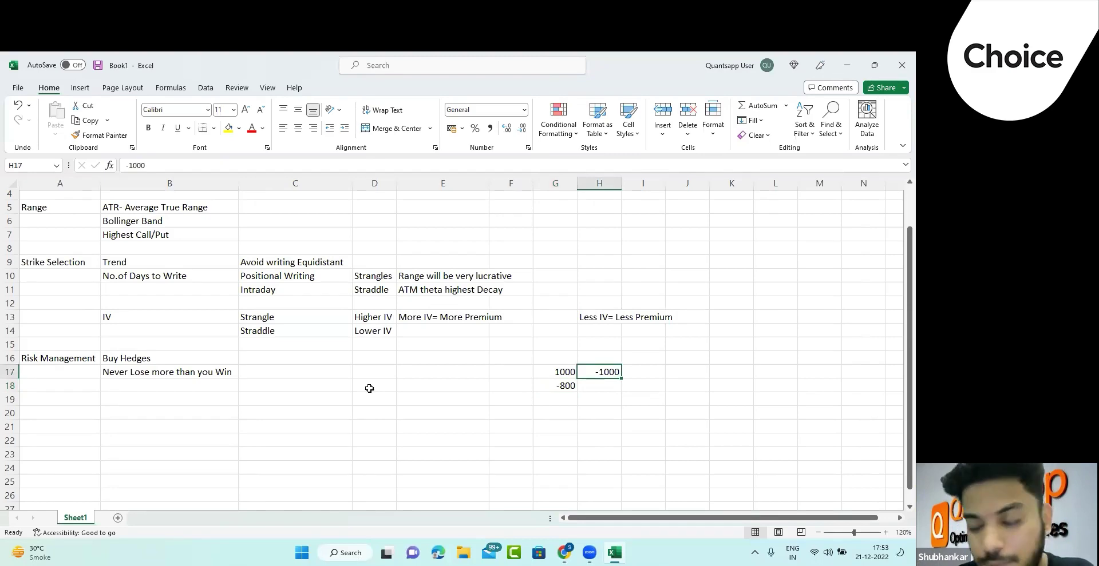
key(Left)
key(Right)
key(BackSpace)
key(Return)
key(Left)
key(BackSpace)
key(Left)
key(Left)
key(Left)
key(Left)
key(Left)
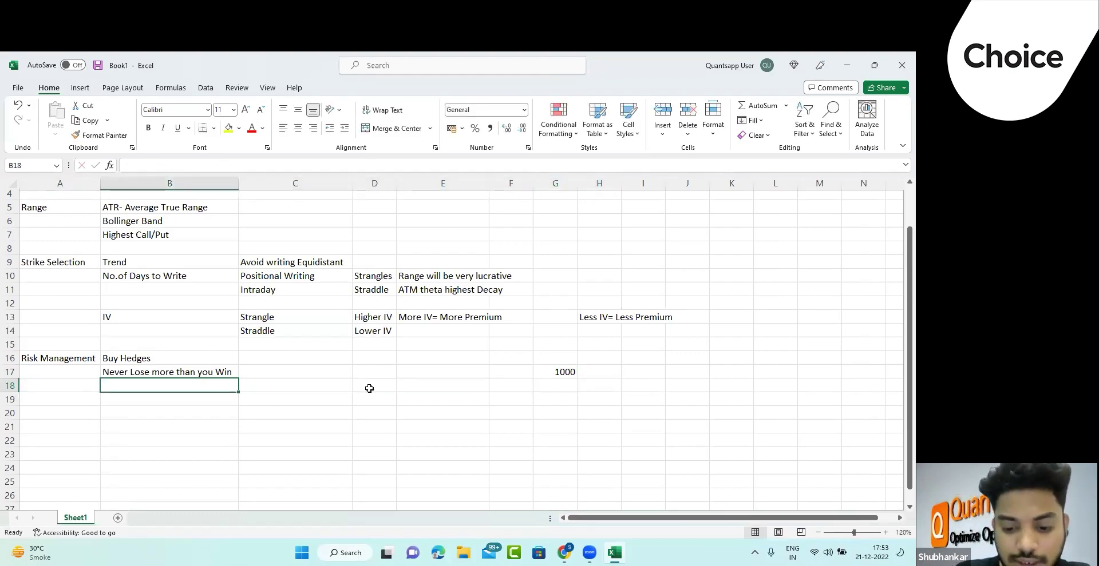
Enter the rule "Partial Profits" in cell B18 below "Never Lose more than you Win".
text(Partial )
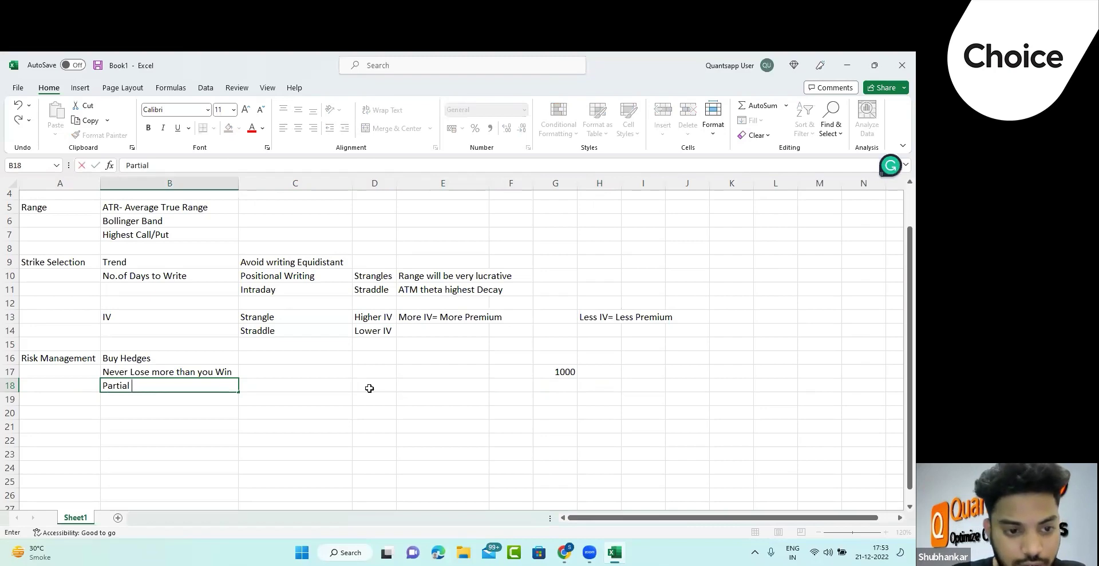
text(Profits)
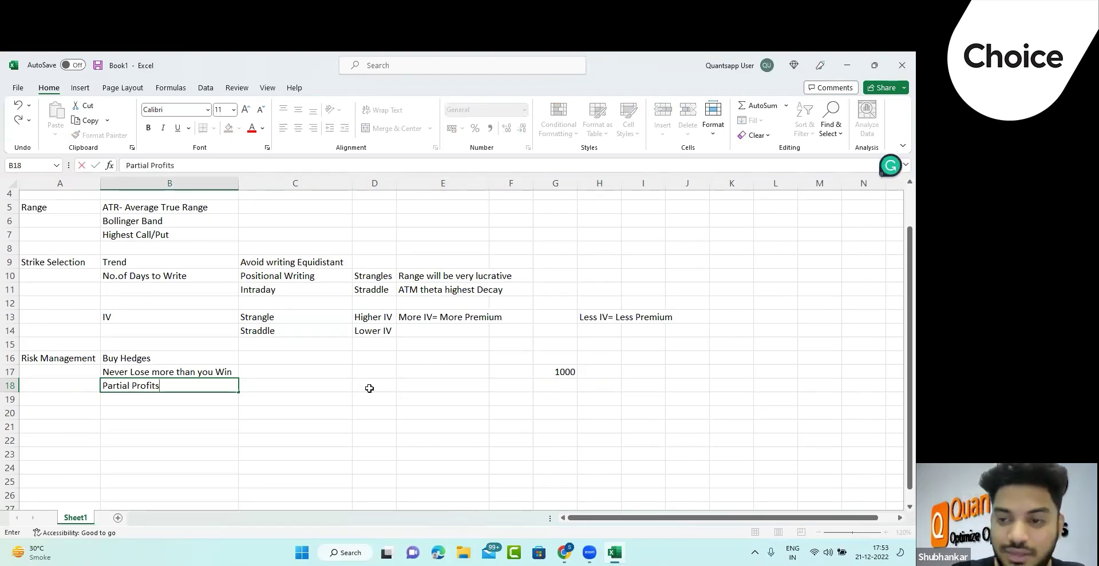
key(Return)
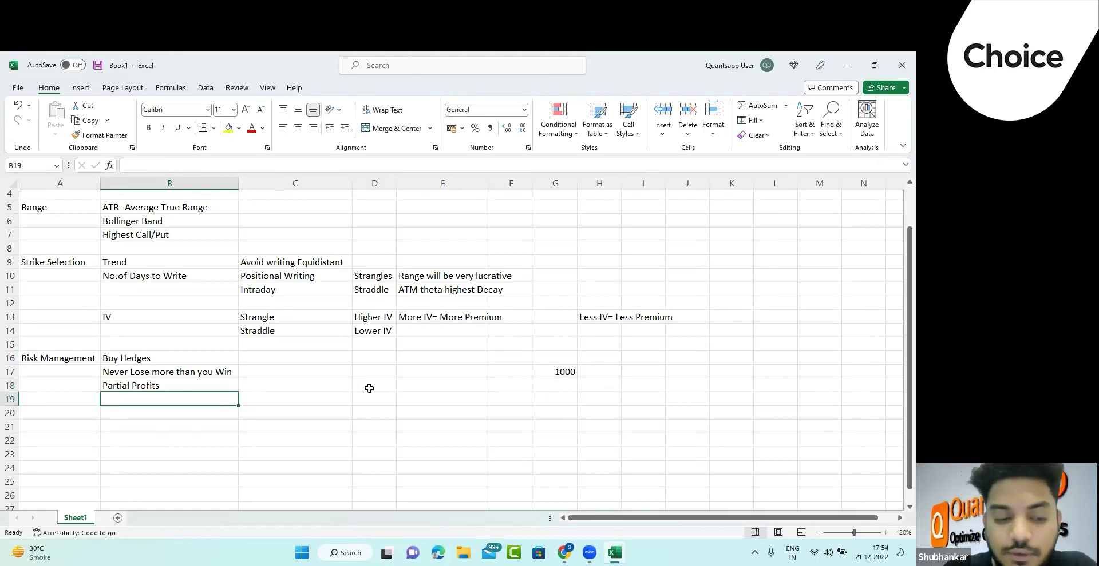
Clear the example profit from cell G17 in the "Never Lose more than you Win" row.
key(Up)
key(Right)
key(Right)
key(Right)
key(Right)
key(Right)
key(Up)
key(Delete)
key(Right)
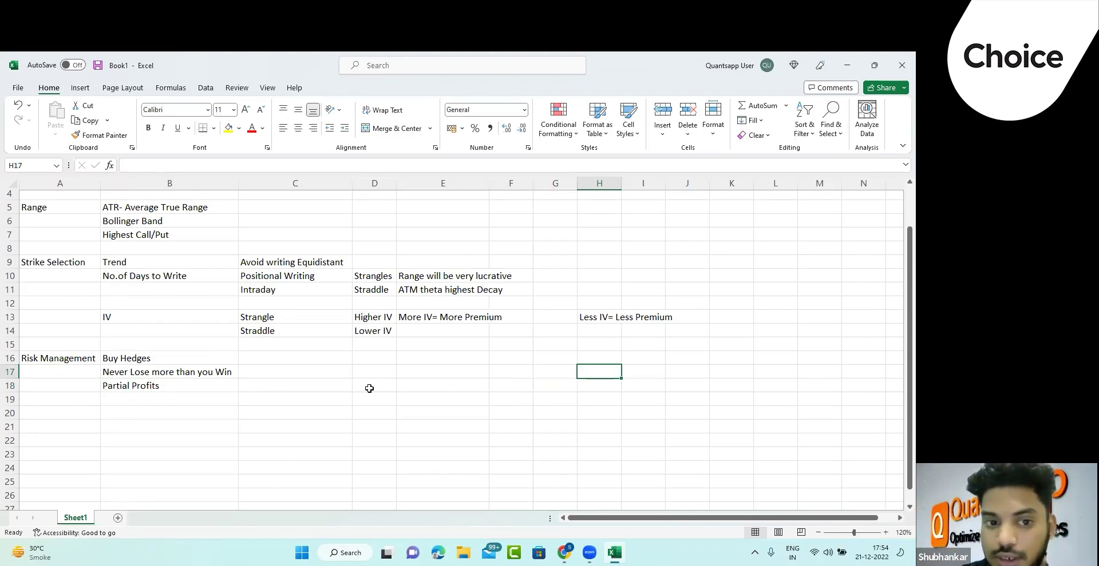
Reword the rule in cell B18 to "Book/ Partial Profits".
double_click(168, 384)
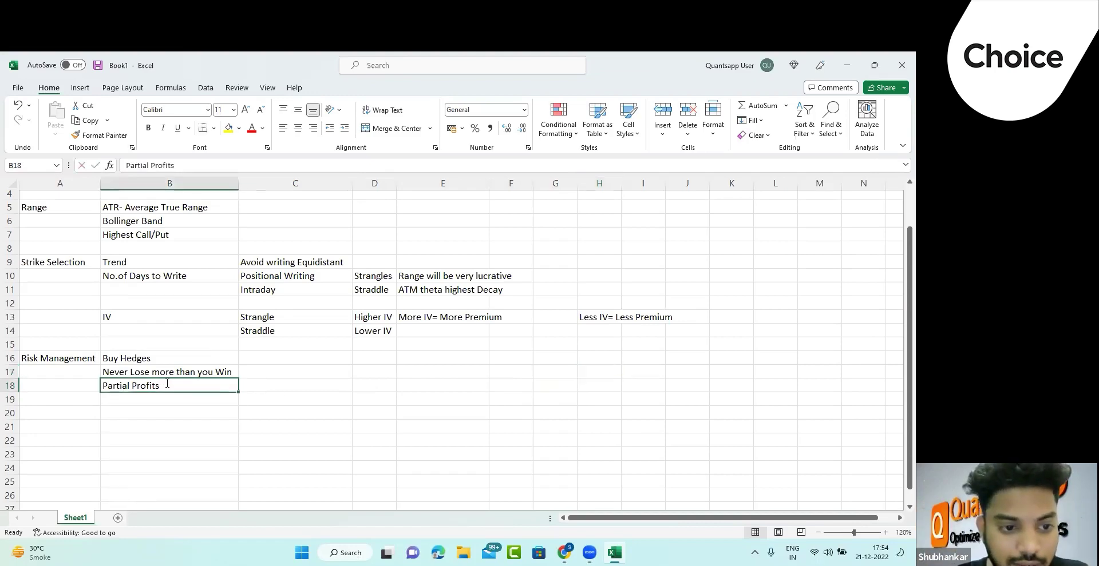
double_click(133, 386)
text(Book)
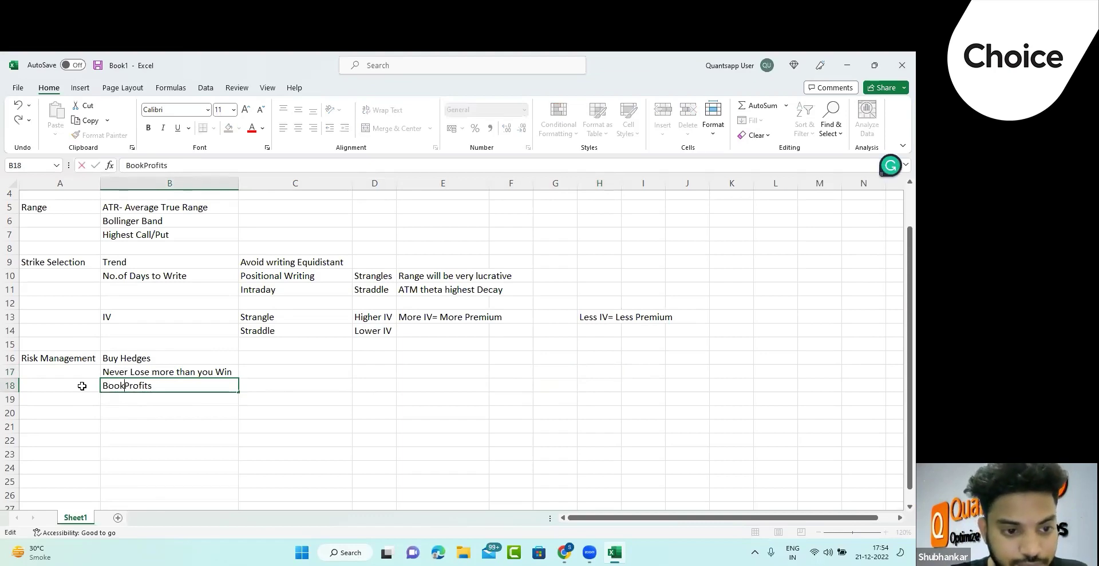
text(/)
key(Right)
text(Partial)
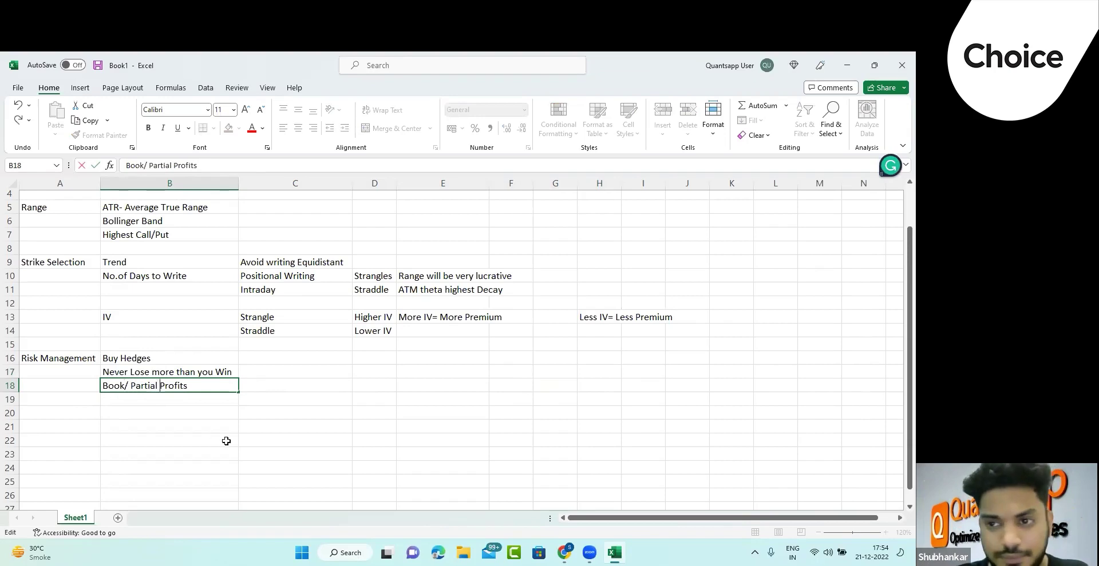
click(490, 417)
Enter the example profits 1000 in cell H18 and 700 in cell H19.
click(588, 388)
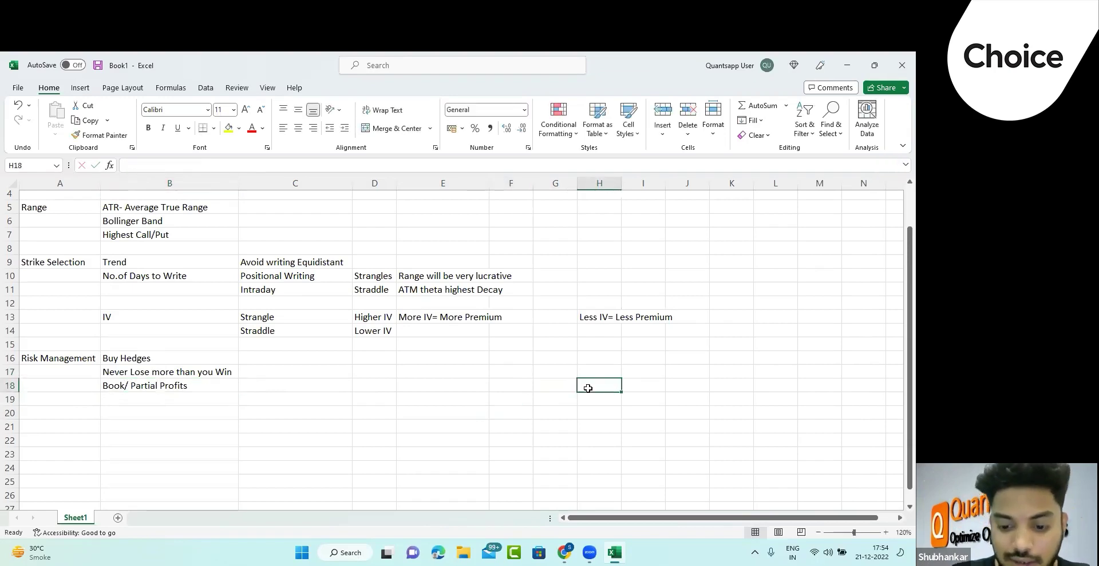
text(1000)
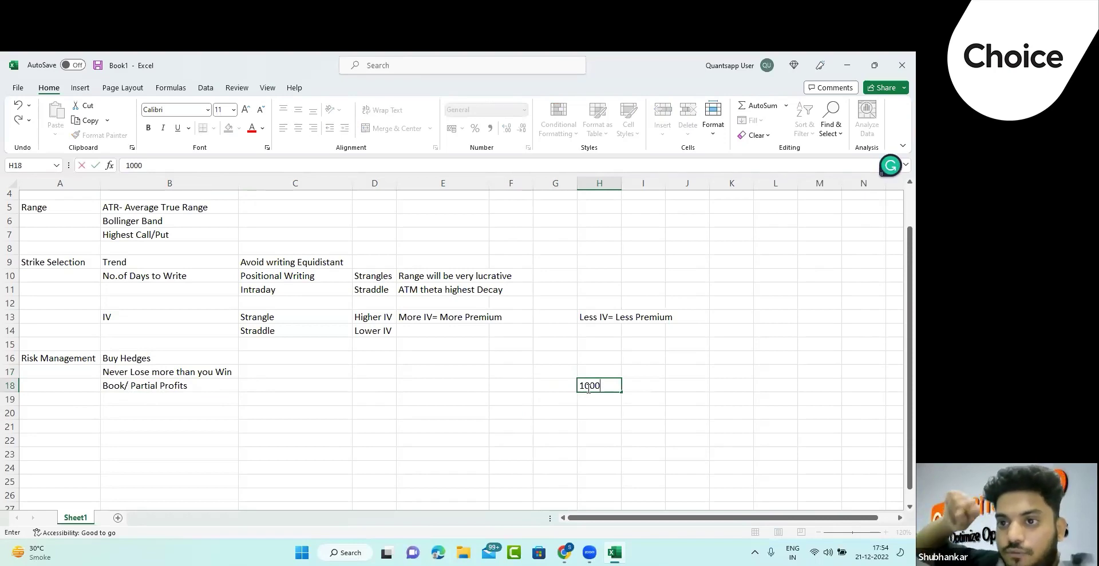
key(Return)
click(587, 389)
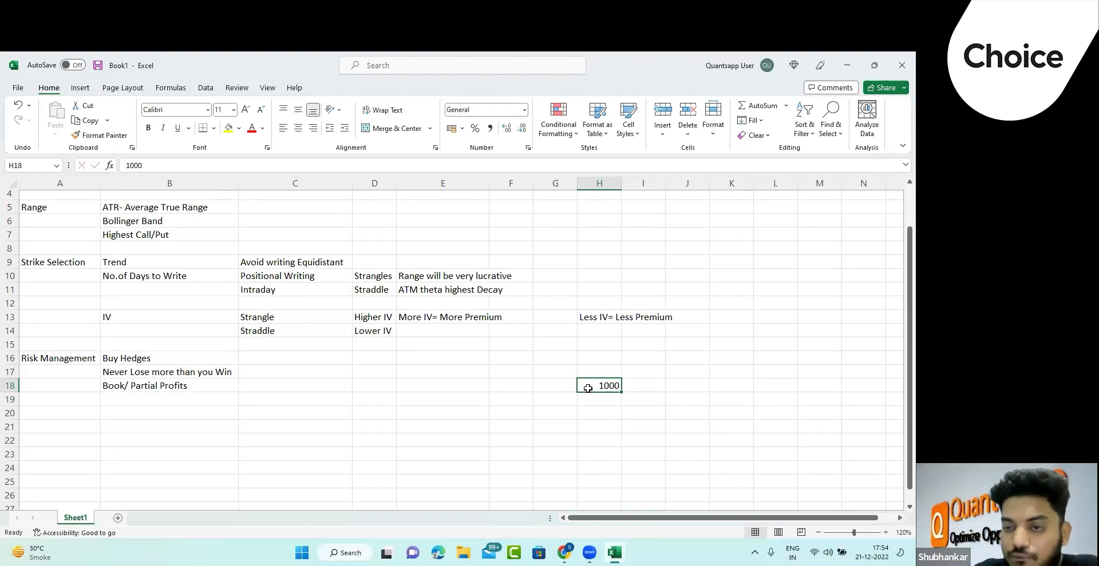
key(Return)
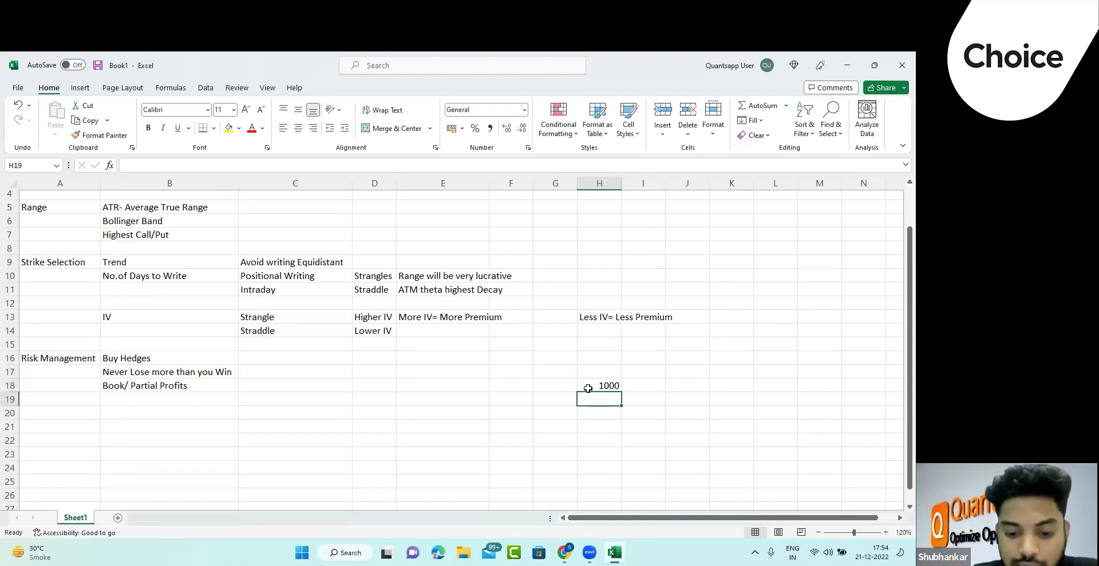
text(700)
key(Return)
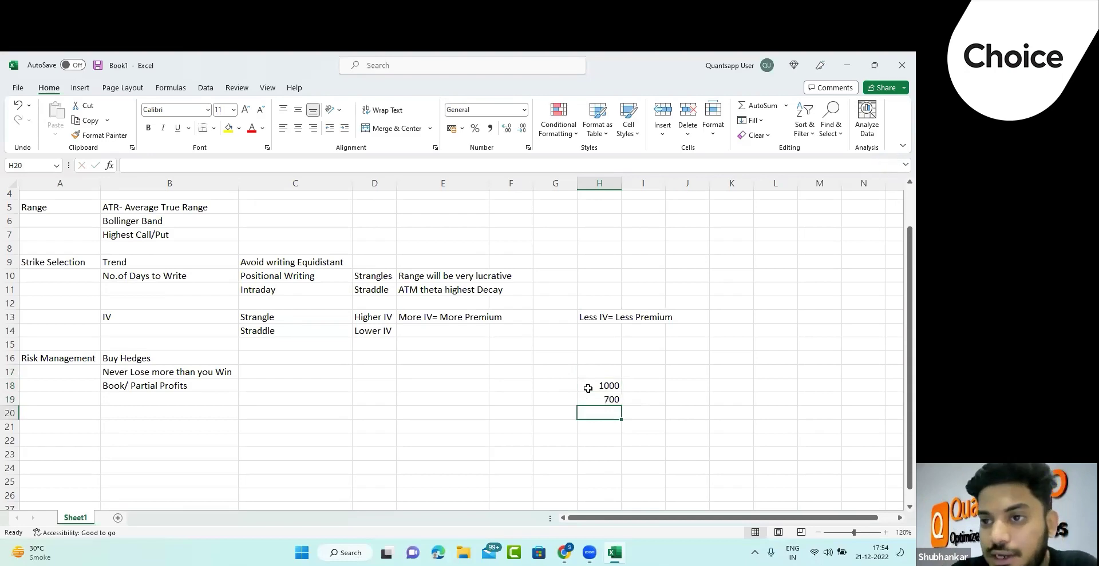
key(Up)
key(Up)
key(Down)
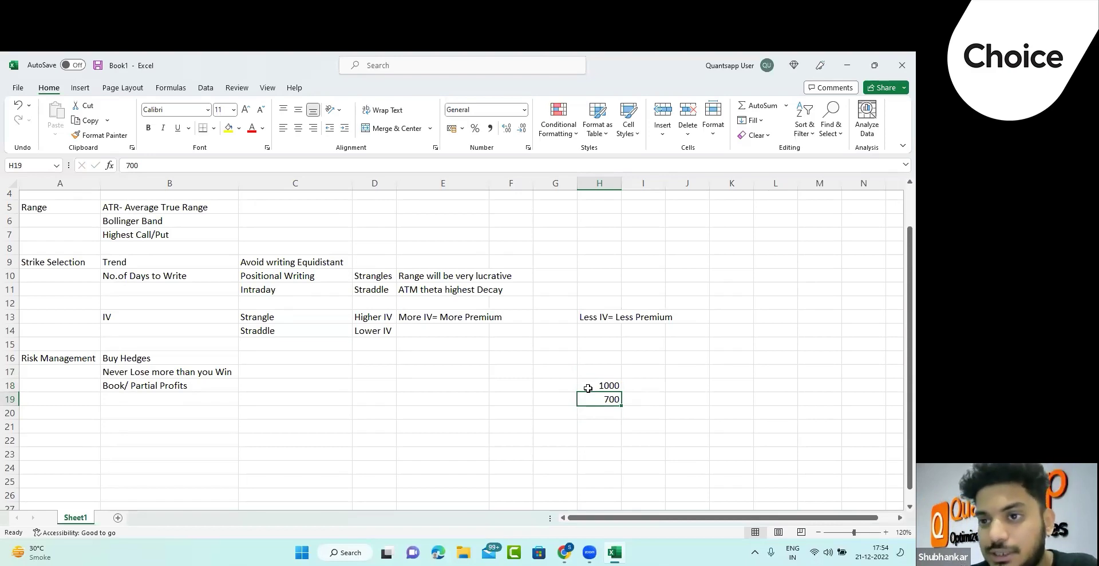
key(Right)
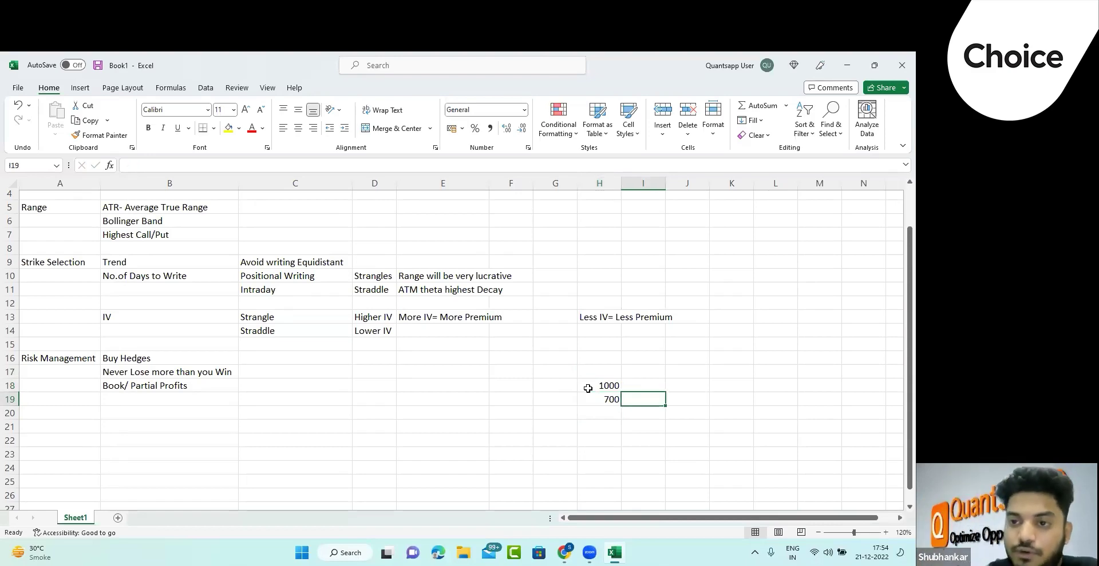
key(Down)
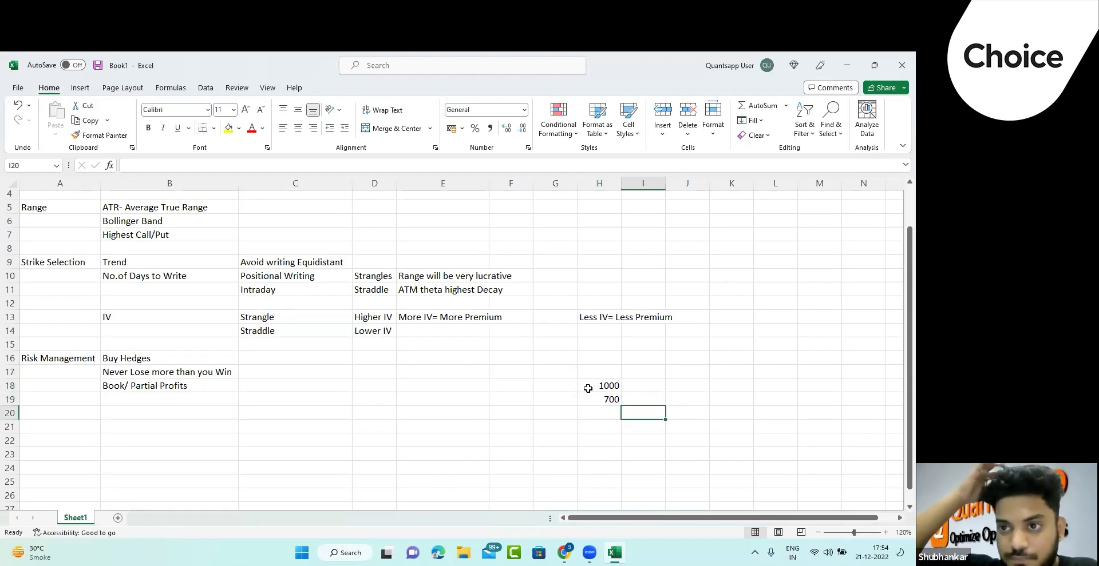
Switch to Quantsapp in the browser and open the NIFTY Short Straddle open position in the Strategy Chart.
key(alt+Tab)
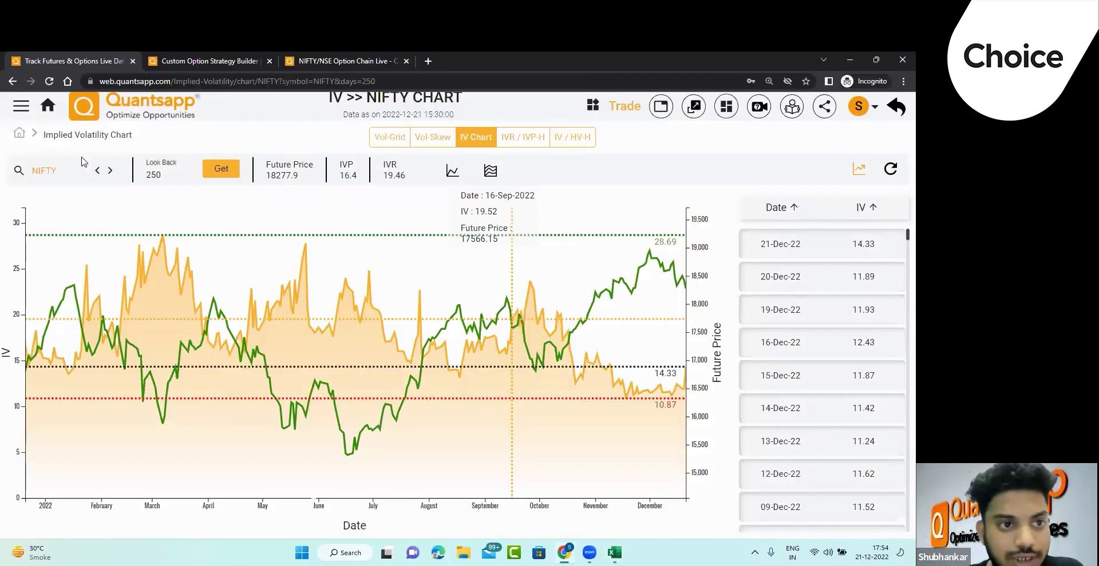
click(50, 116)
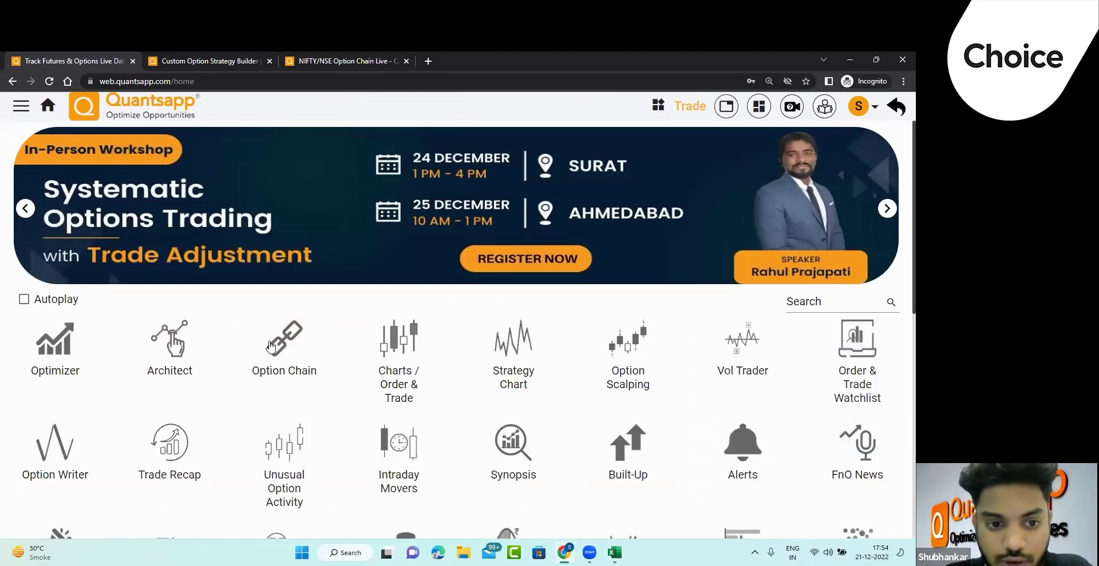
click(514, 380)
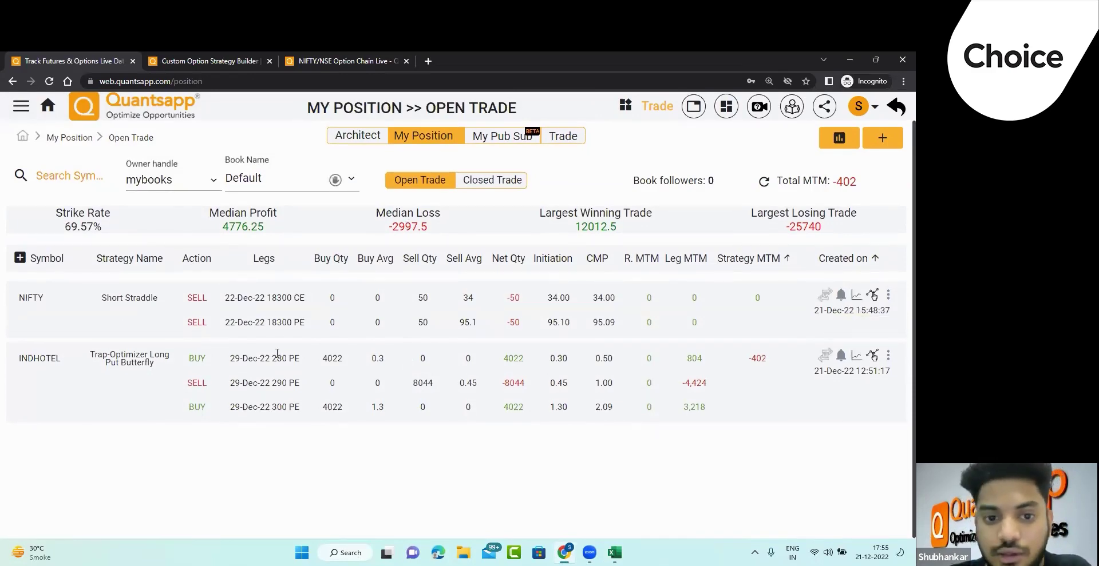
click(856, 297)
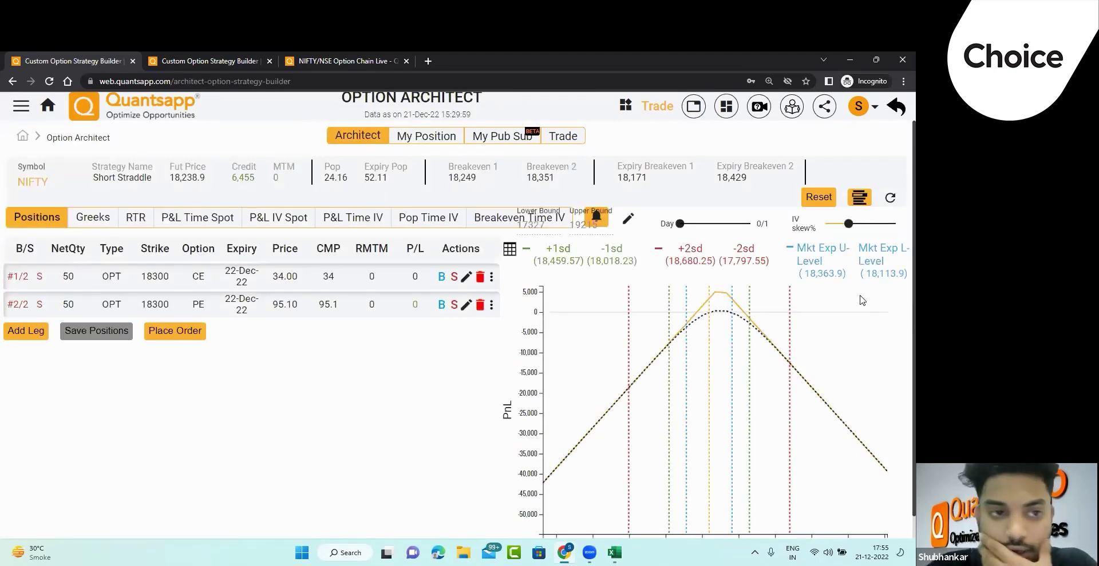
click(446, 136)
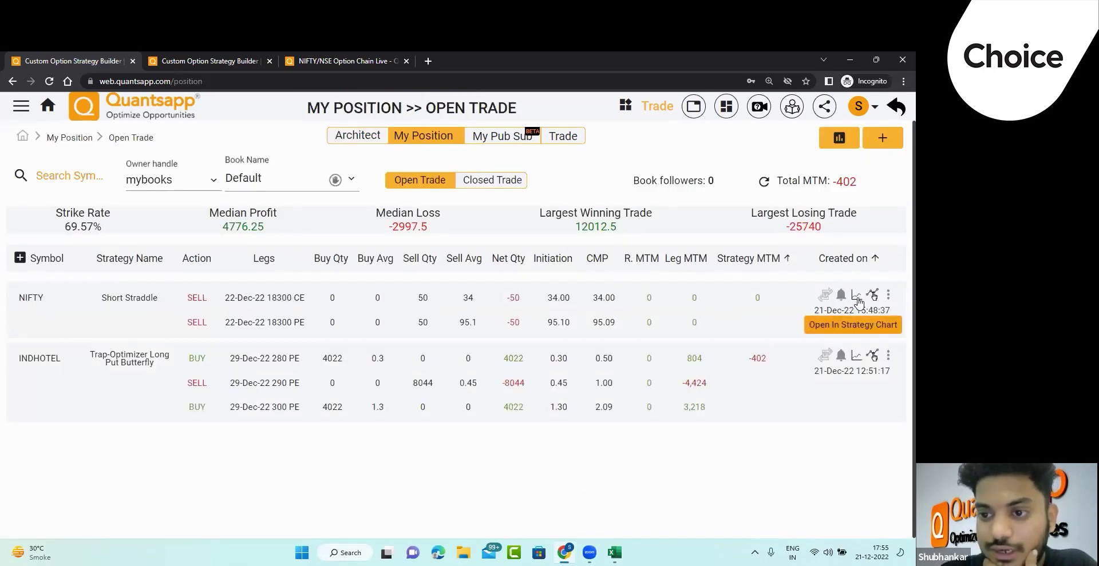
click(856, 297)
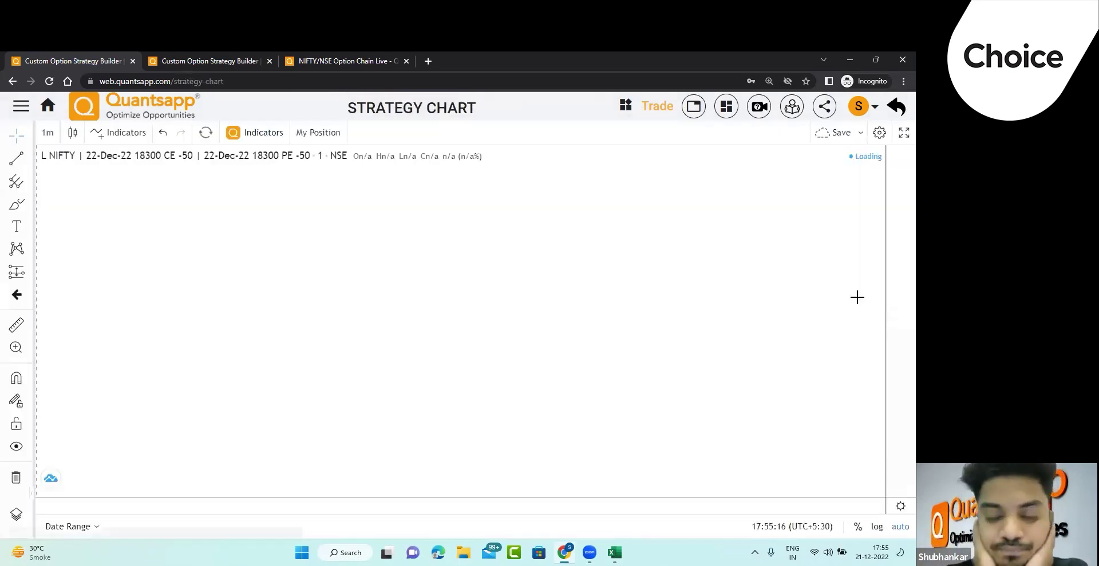
Measure the price range on the straddle chart from the 21 Dec low at 09:24 up to the highs around 13:33.
scroll(490, 368, down, 5)
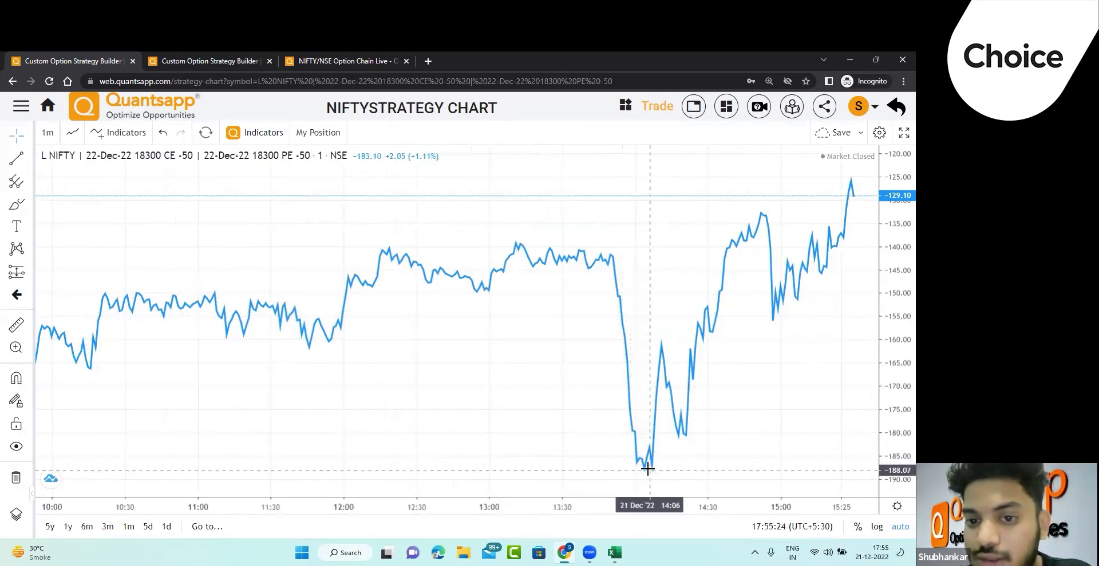
scroll(645, 461, down, 3)
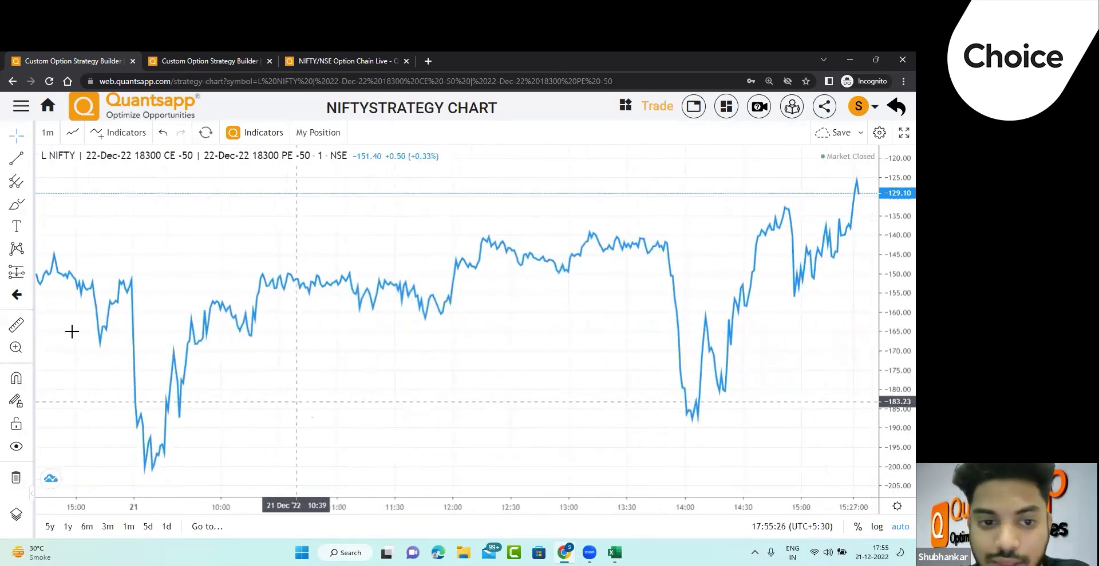
click(29, 278)
click(75, 372)
click(152, 471)
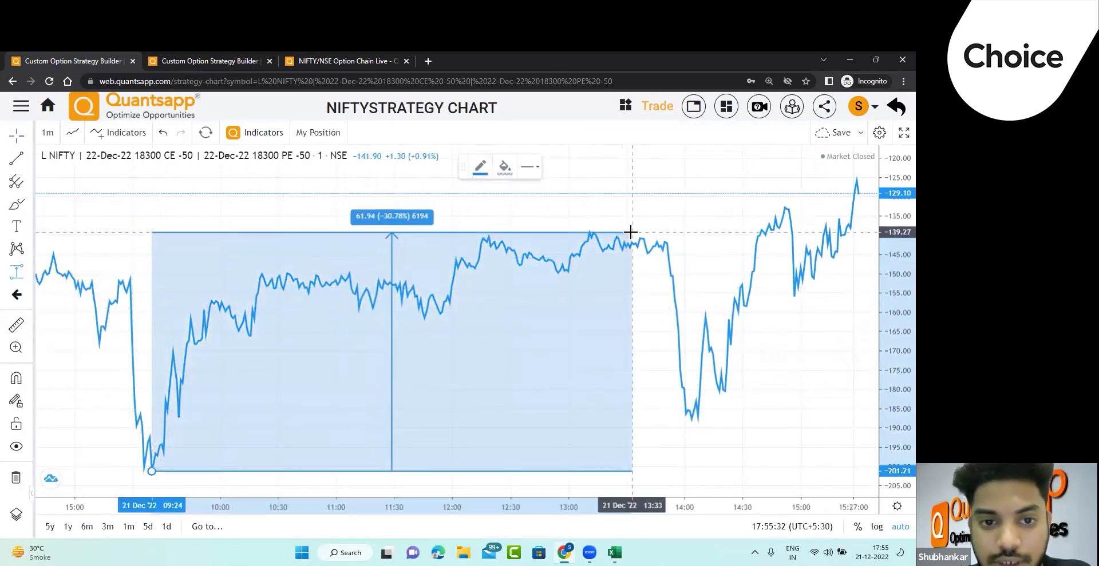
click(630, 231)
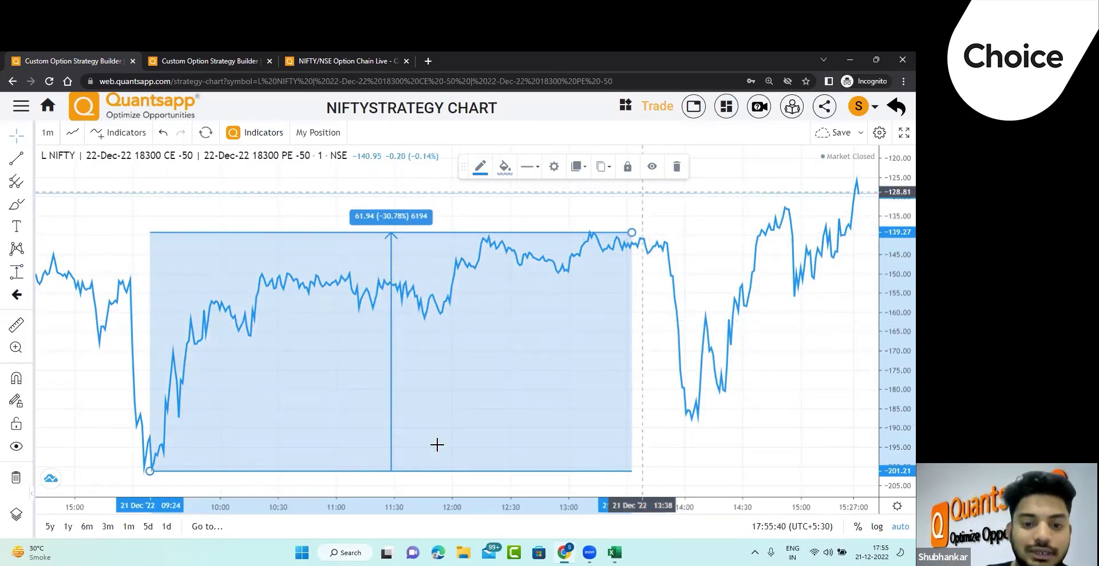
Switch back to Excel and clear the example profits from cells H18 and H19.
click(614, 553)
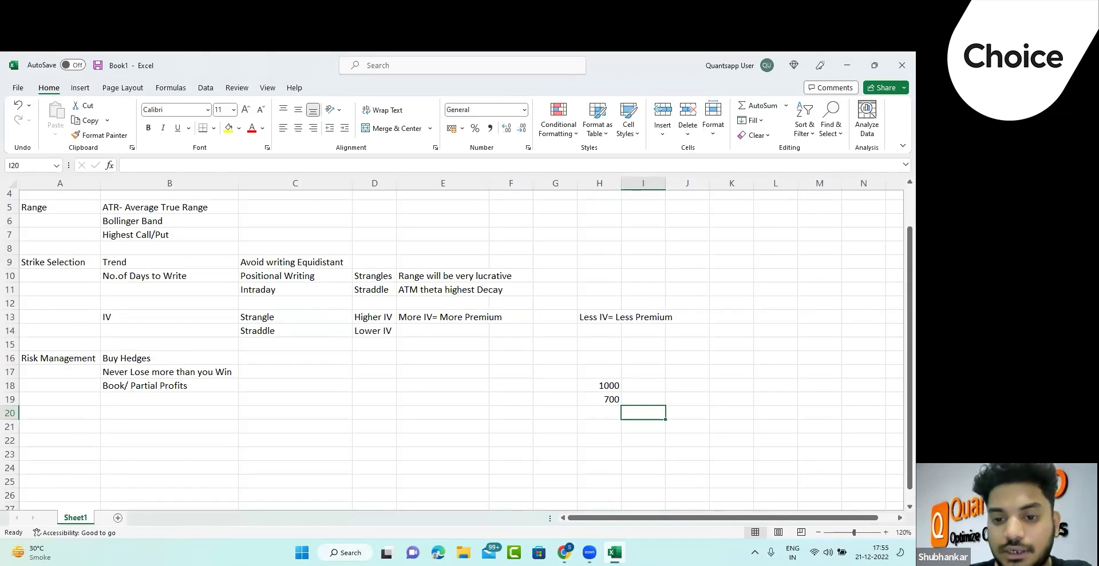
click(602, 388)
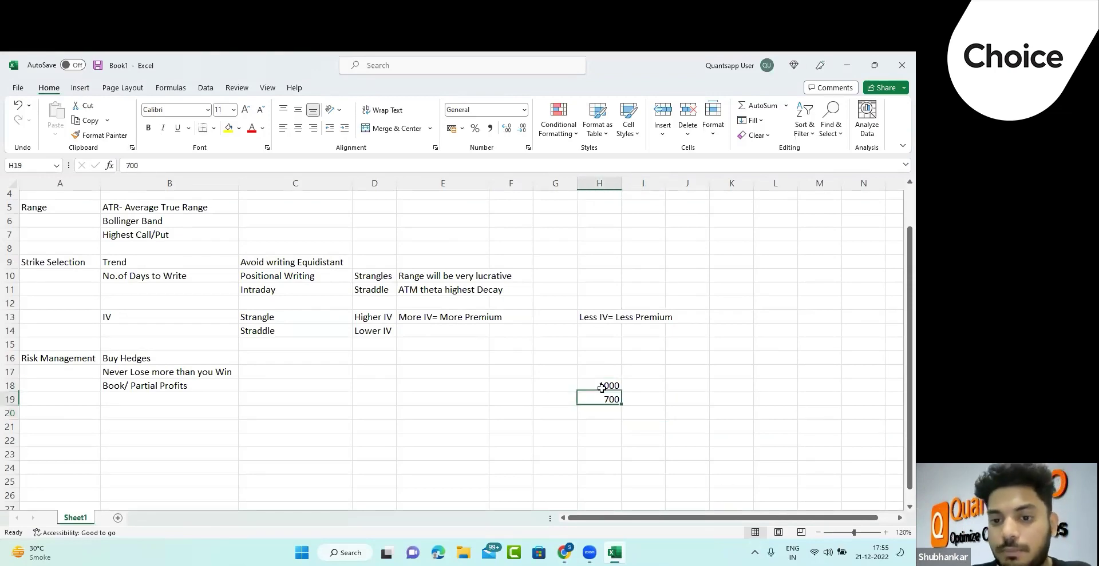
key(Down)
key(Up)
key(Down)
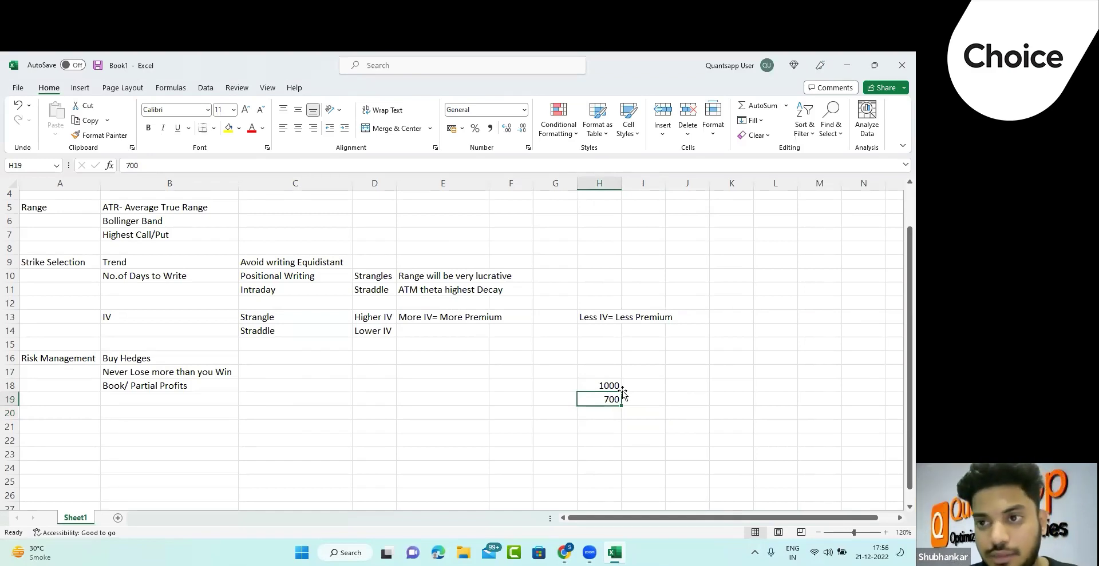
key(Left)
key(Left)
key(Left)
key(Left)
key(Right)
key(Right)
key(Right)
key(Right)
key(Up)
mouse_move(622, 391)
mouse_down()
mouse_move(628, 411)
mouse_move(622, 391)
mouse_up()
key(Delete)
Enter the rule "Active Monitoring" in cell B19 below "Book/ Partial Profits".
key(Left)
key(Left)
key(Left)
key(Left)
key(Left)
key(Left)
key(Left)
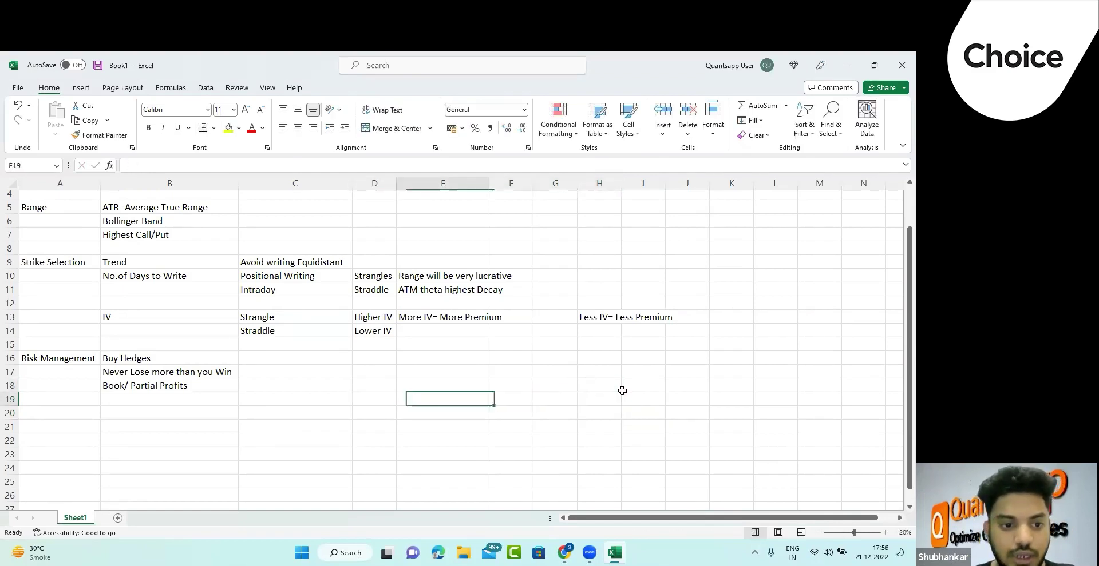
key(Right)
text(Acti)
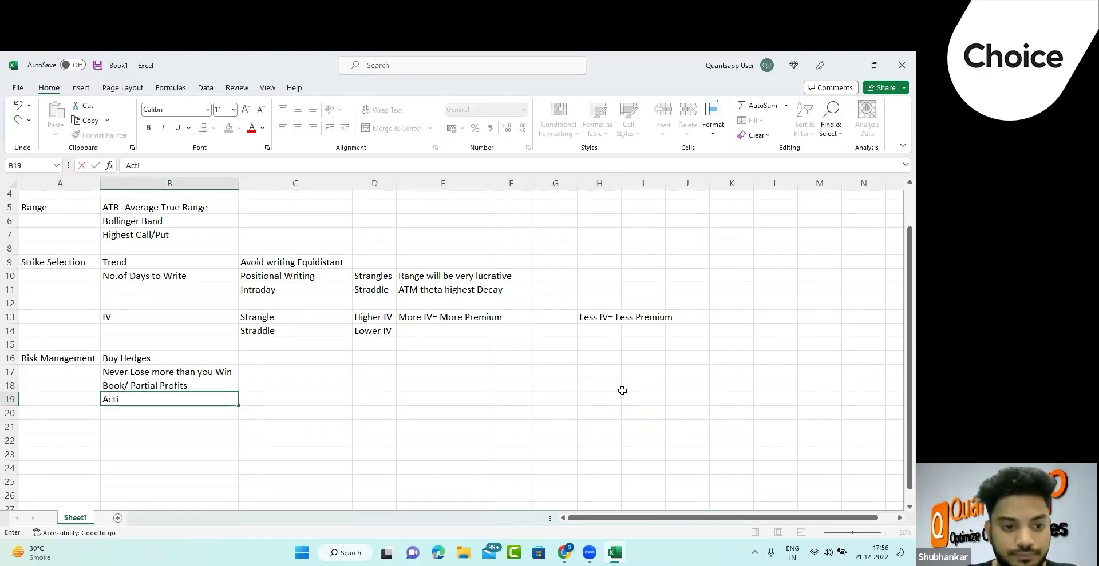
text(ve Monitoring)
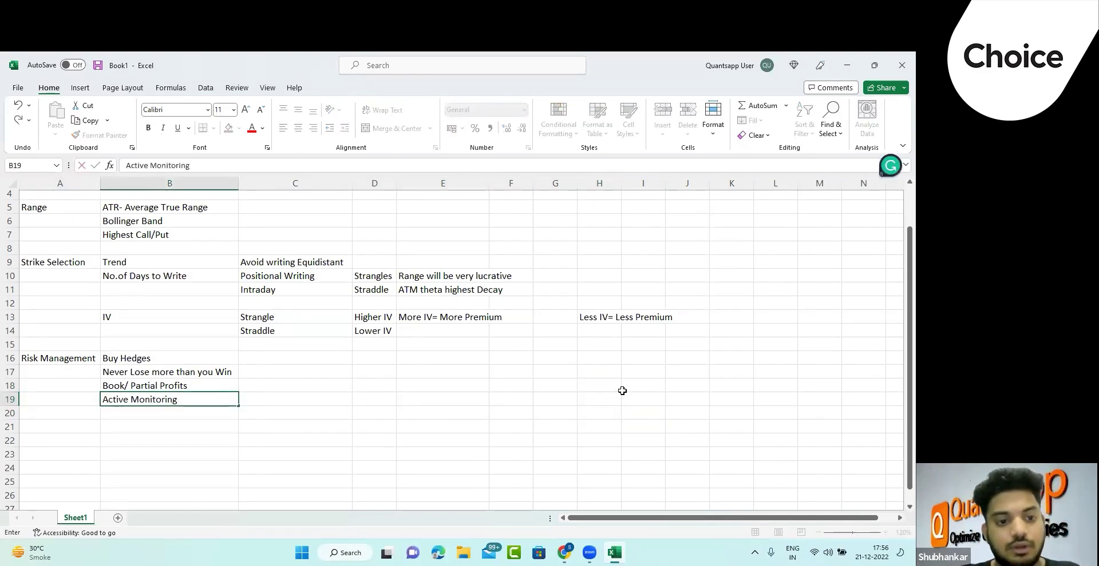
key(Return)
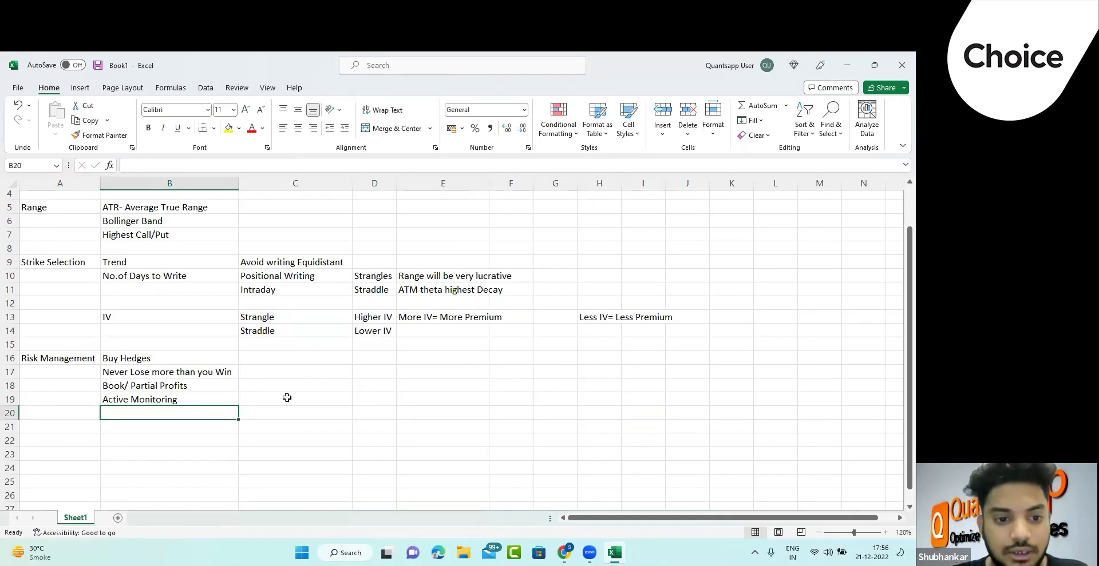
Enter the note "Act before your SL" in cell C19 beside "Active Monitoring".
click(267, 402)
text(Act)
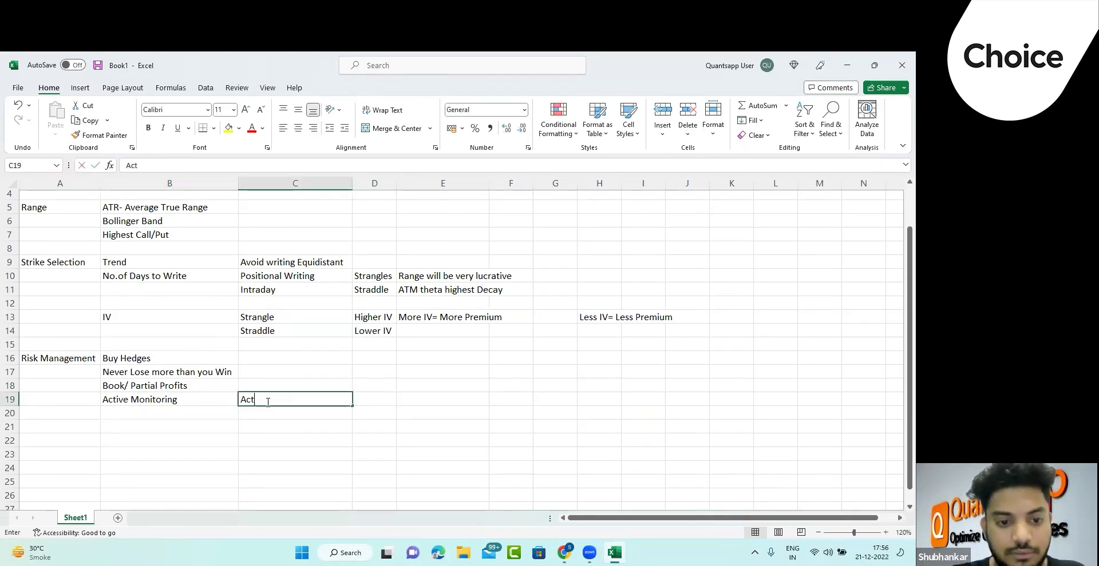
text( before your SL)
key(Return)
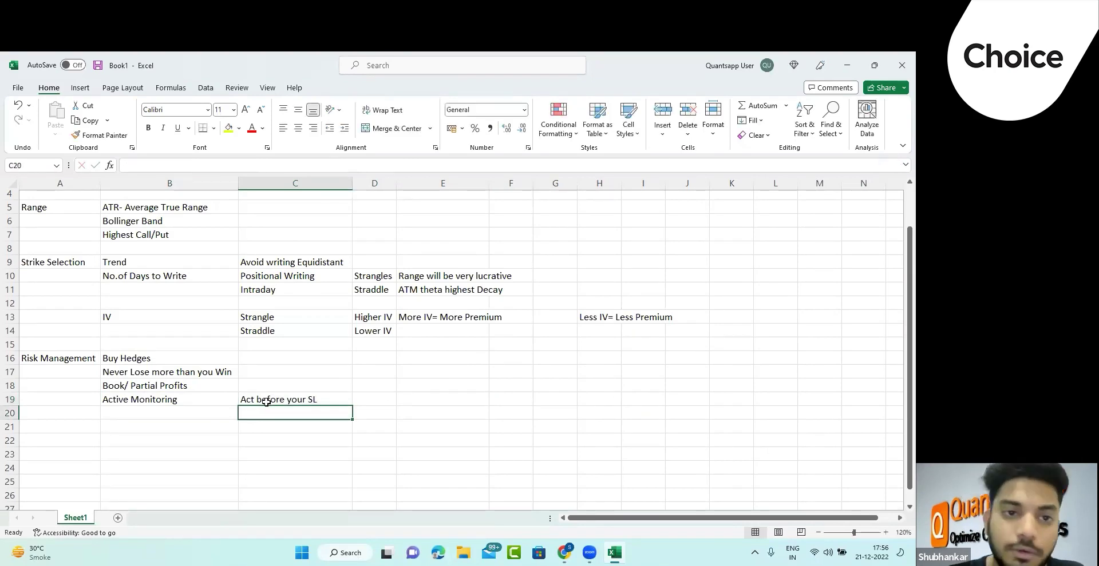
Switch to the browser and leave the NIFTY strategy chart for Quantsapp's home page.
key(alt+Tab)
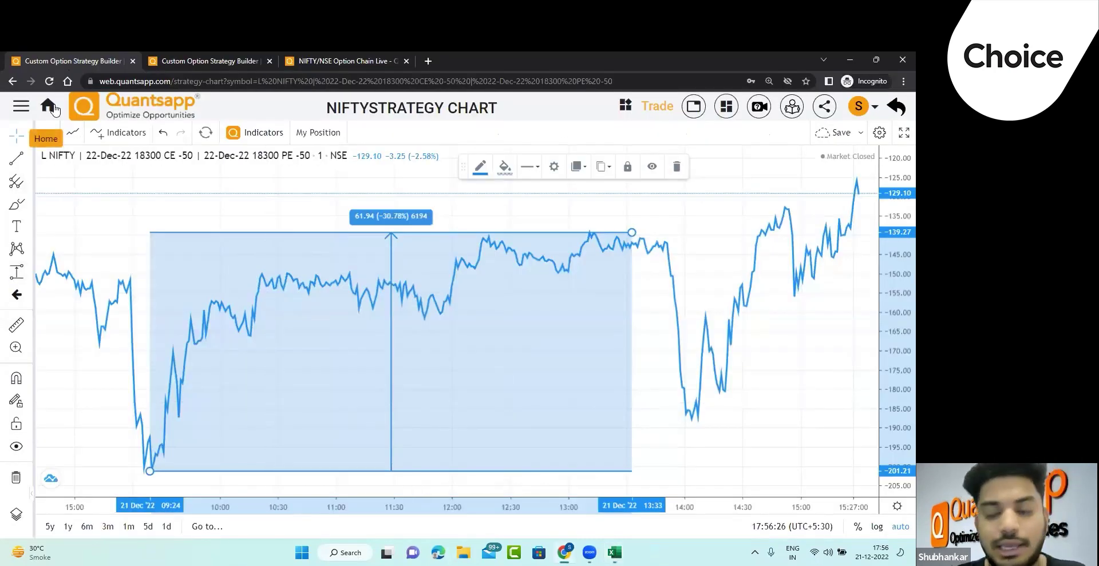
click(47, 105)
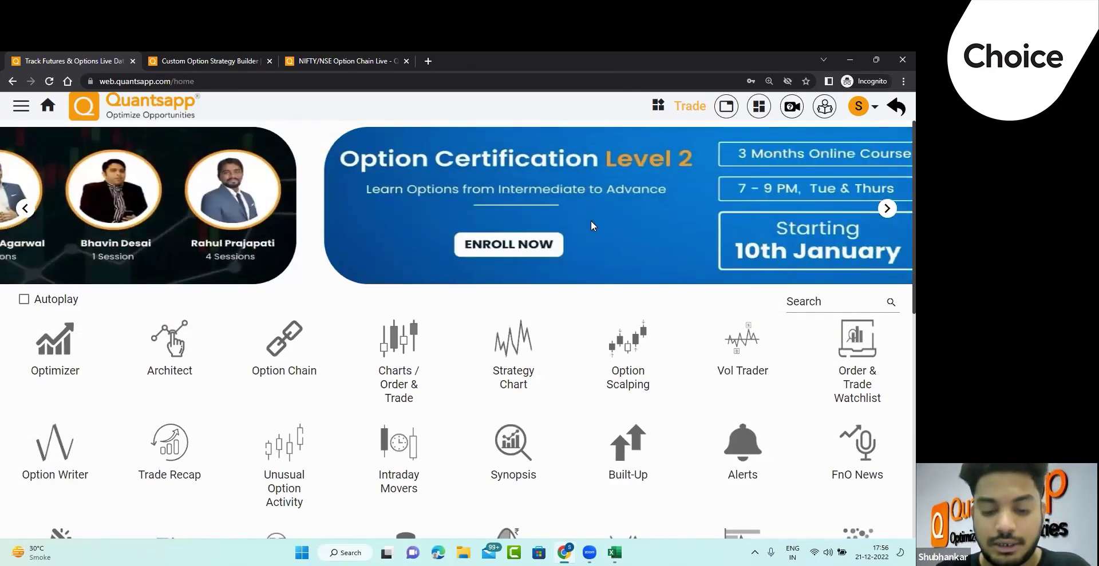
Switch back to Excel and enter the note "Overnight" in cell C16 beside "Buy Hedges".
key(alt+Tab)
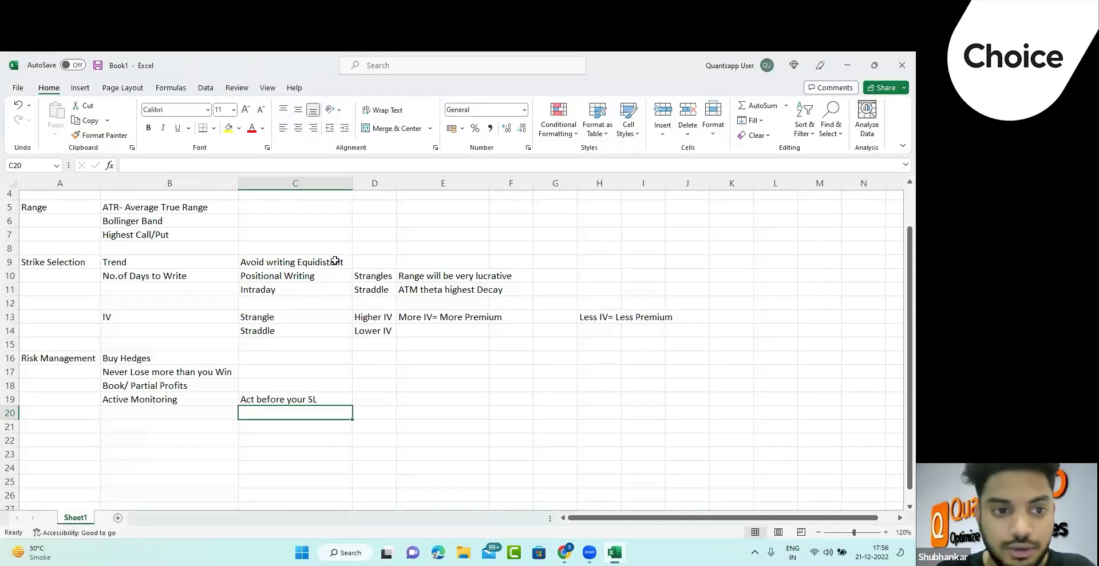
scroll(111, 284, up, 1)
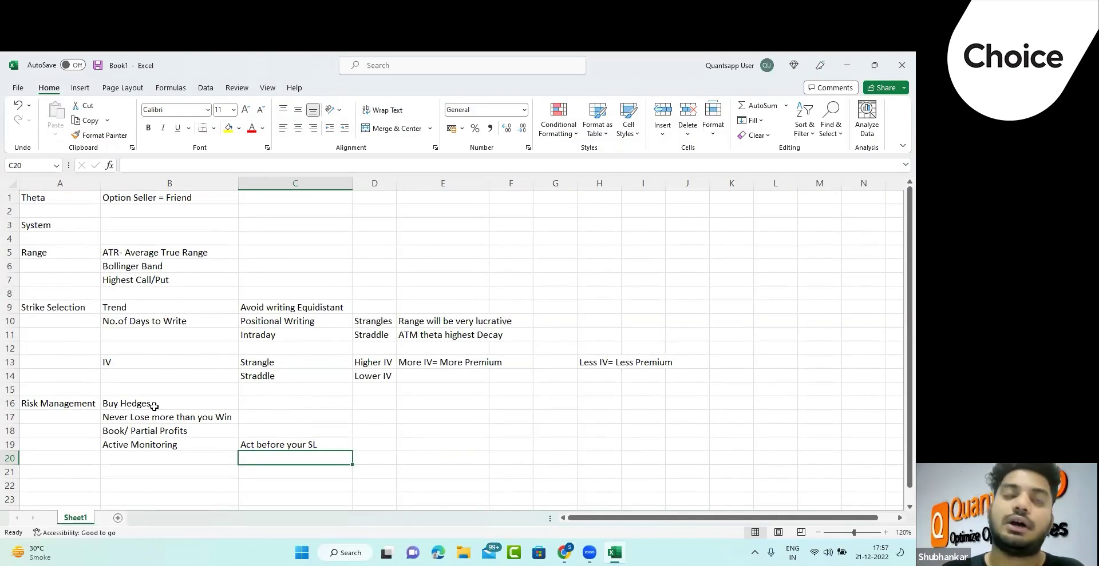
key(Up)
key(Up)
key(Up)
key(Up)
text(Overnight)
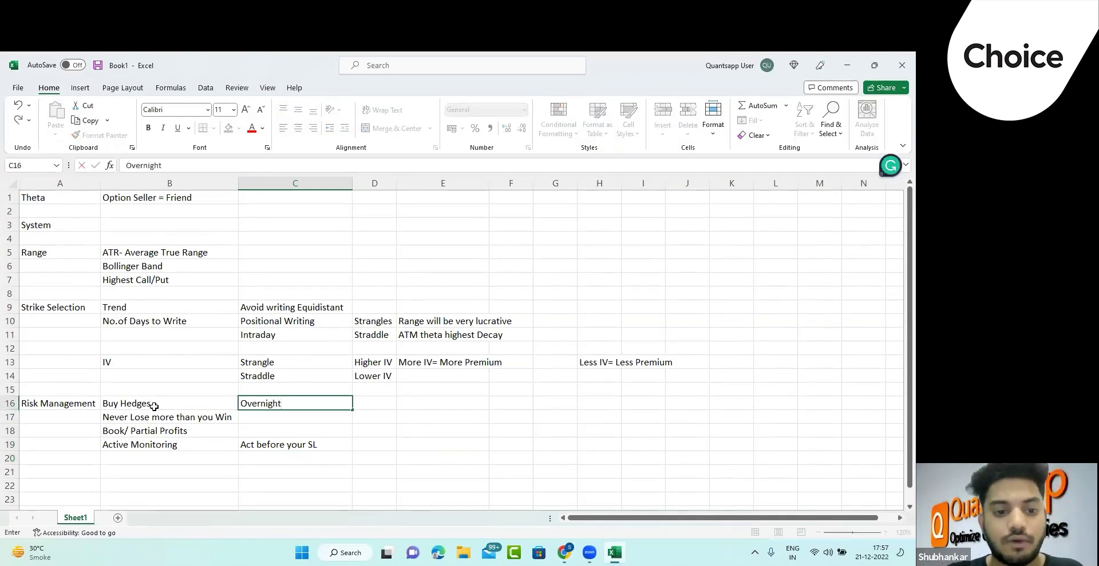
key(Return)
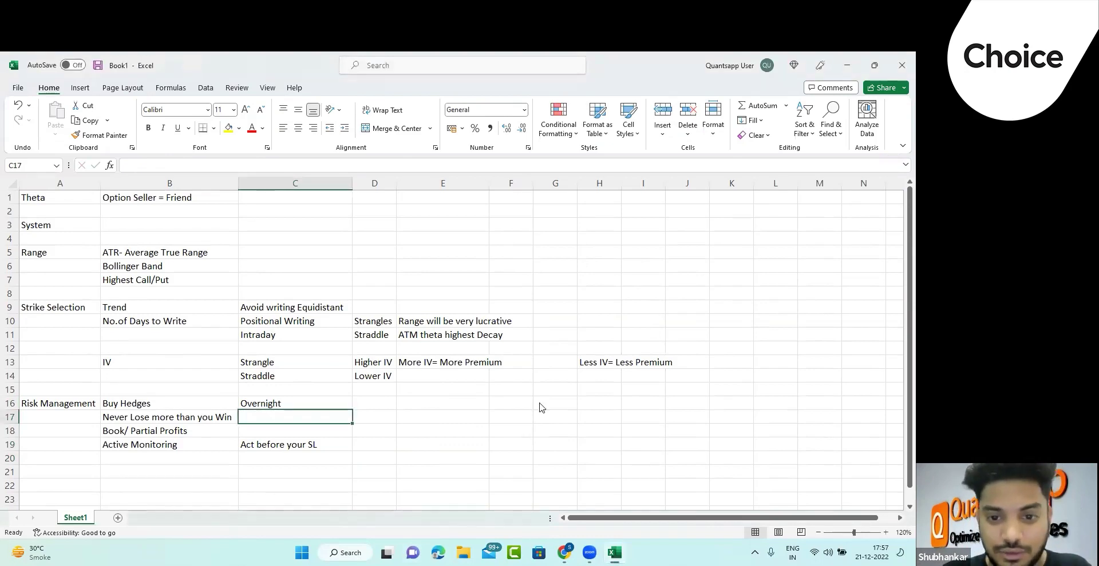
Switch to Quantsapp, open the Option Writer tool for NIFTY and choose the 29-Dec-2022 expiry.
key(alt+Tab)
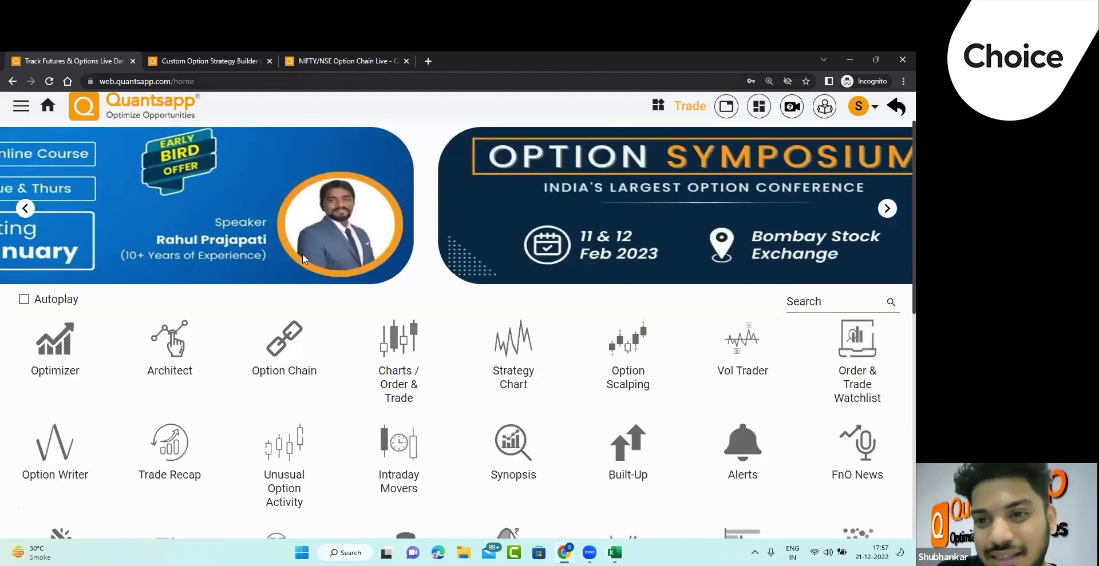
click(73, 469)
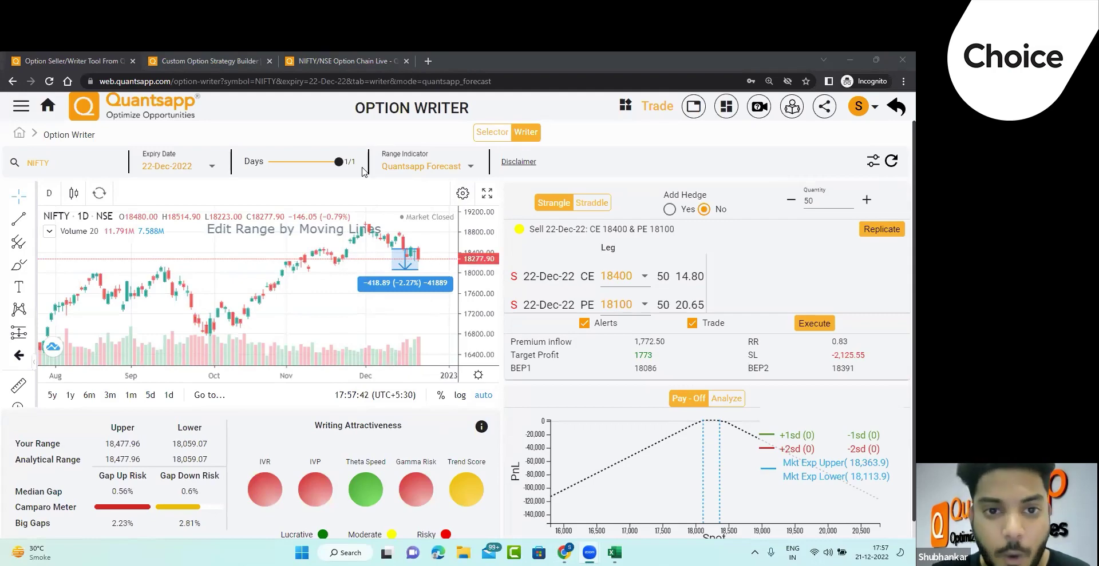
click(198, 164)
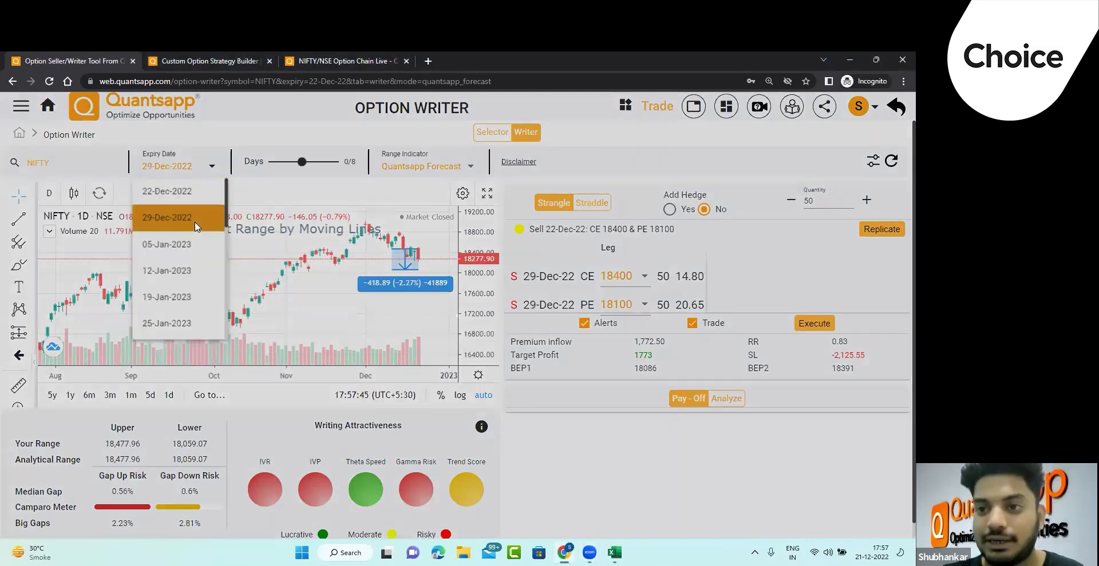
click(195, 223)
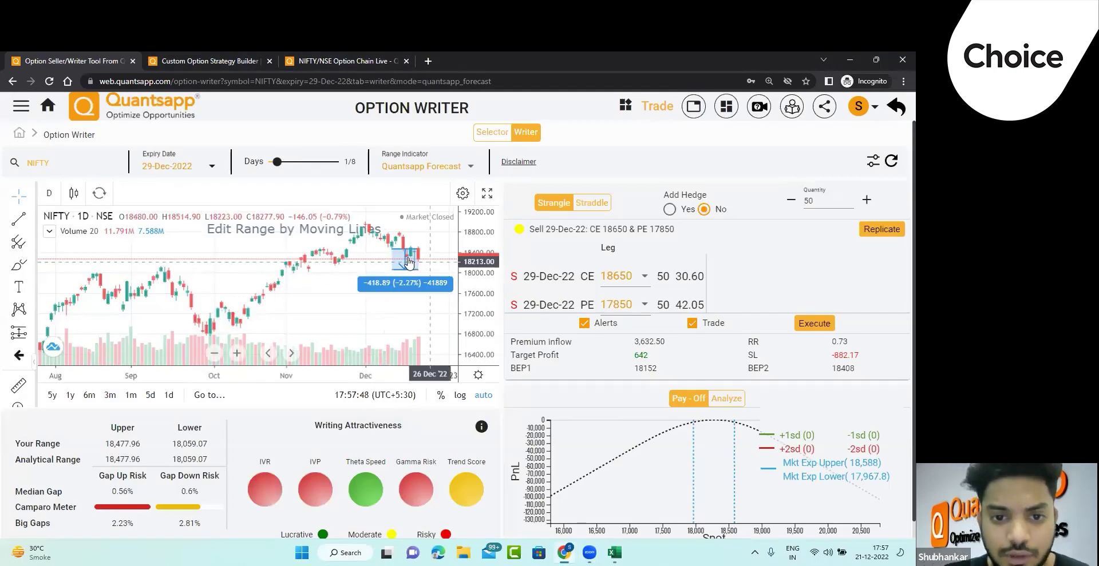
click(443, 166)
click(104, 188)
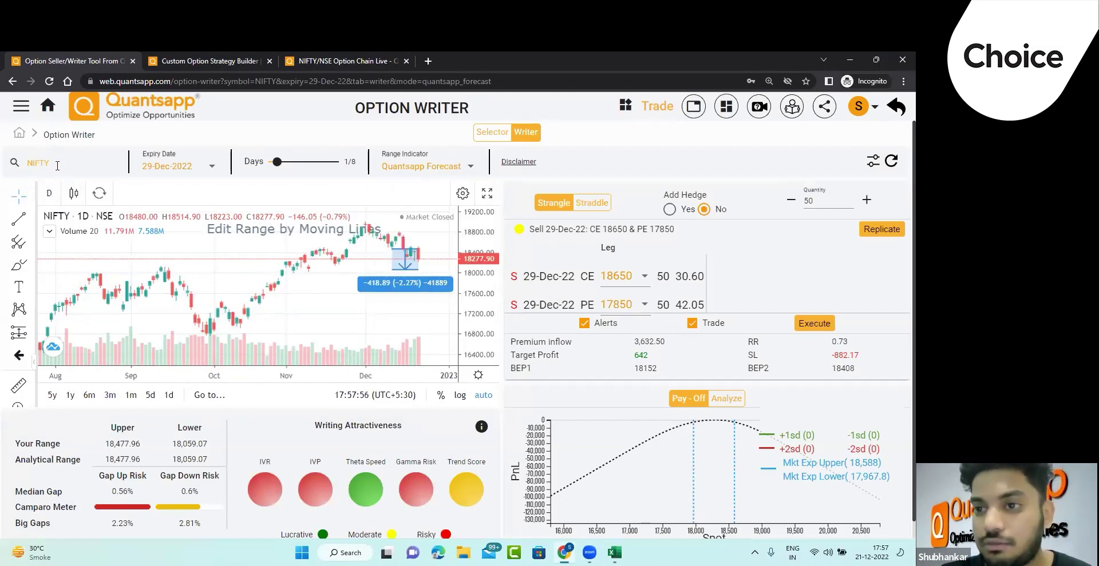
click(184, 164)
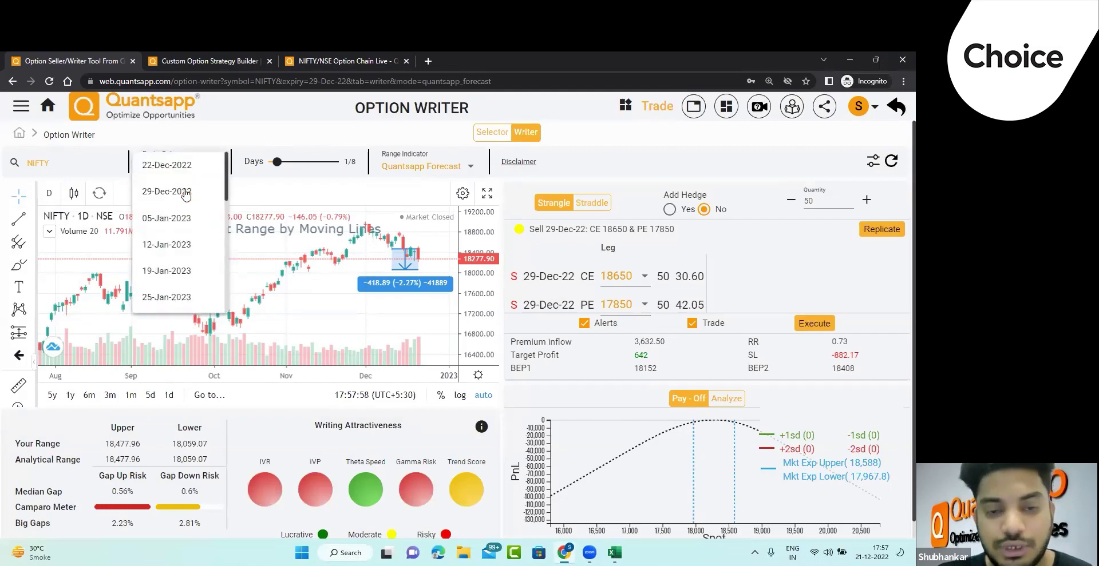
click(187, 196)
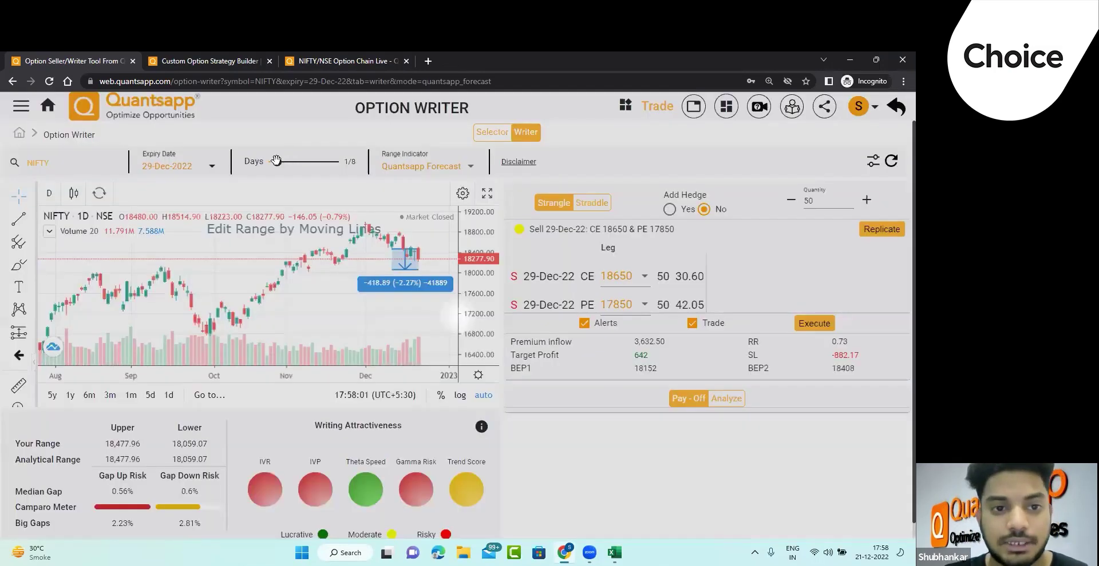
Try a writing period of 7 days for the NIFTY strangle and return it to 1 day.
drag(272, 162, 330, 160)
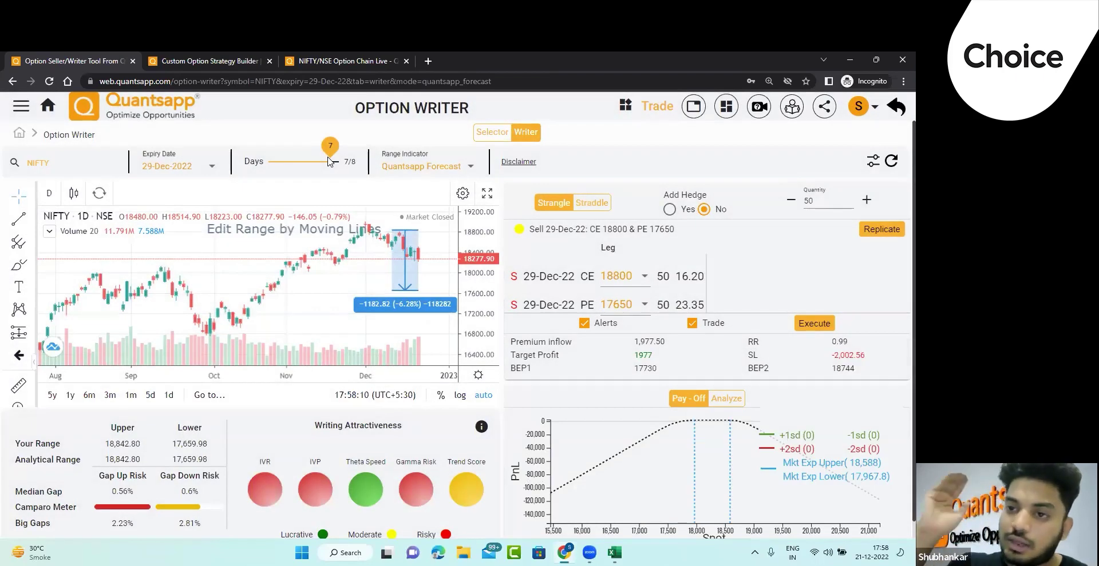
drag(330, 161, 256, 173)
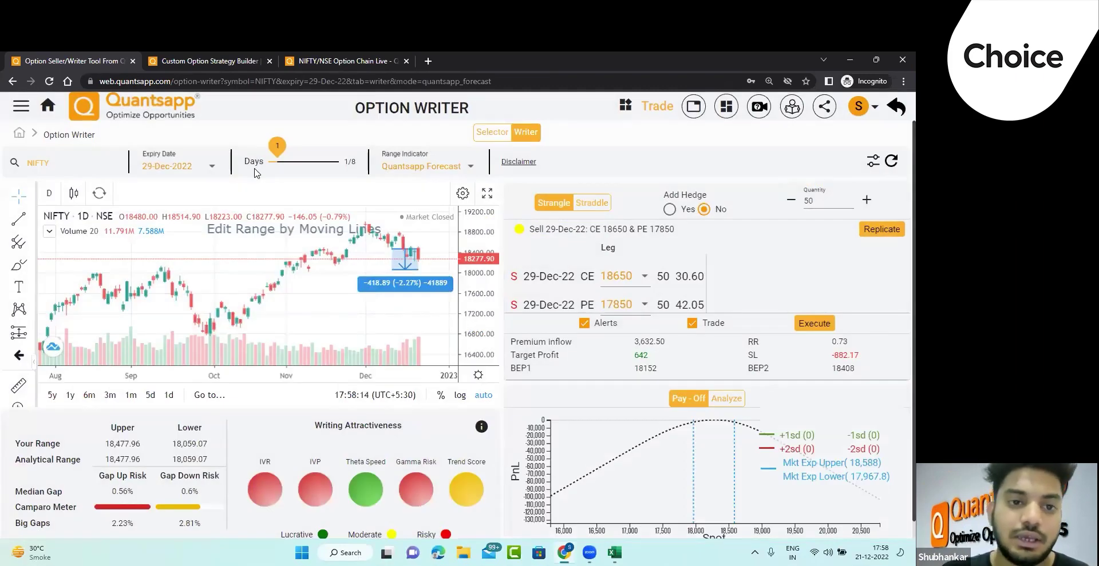
drag(277, 147, 269, 131)
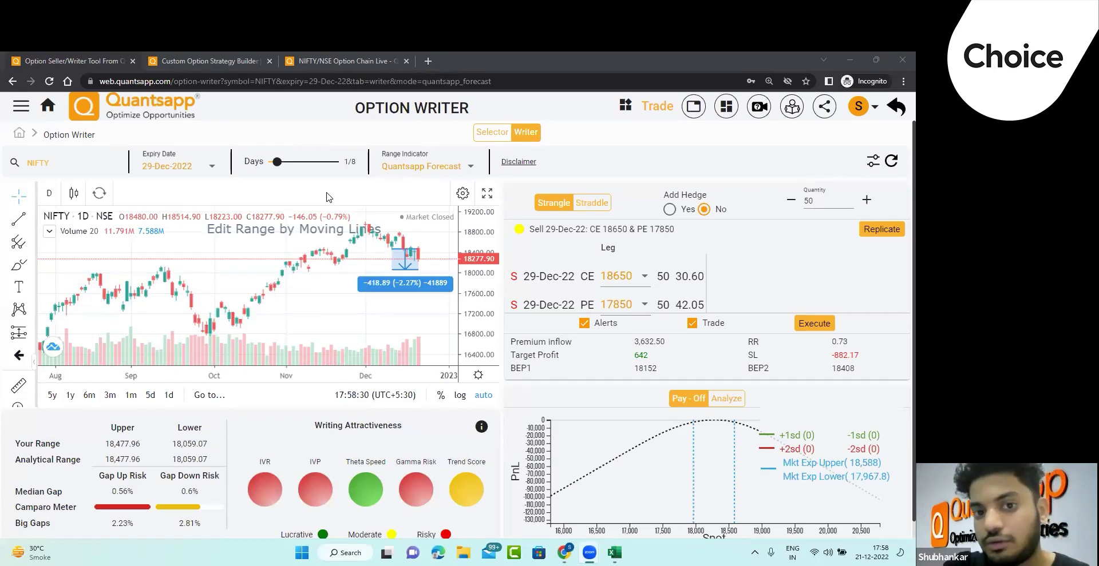
Review the available range indicators and select the forecast range box on the NIFTY chart, moving its floating toolbar clear of it.
click(401, 170)
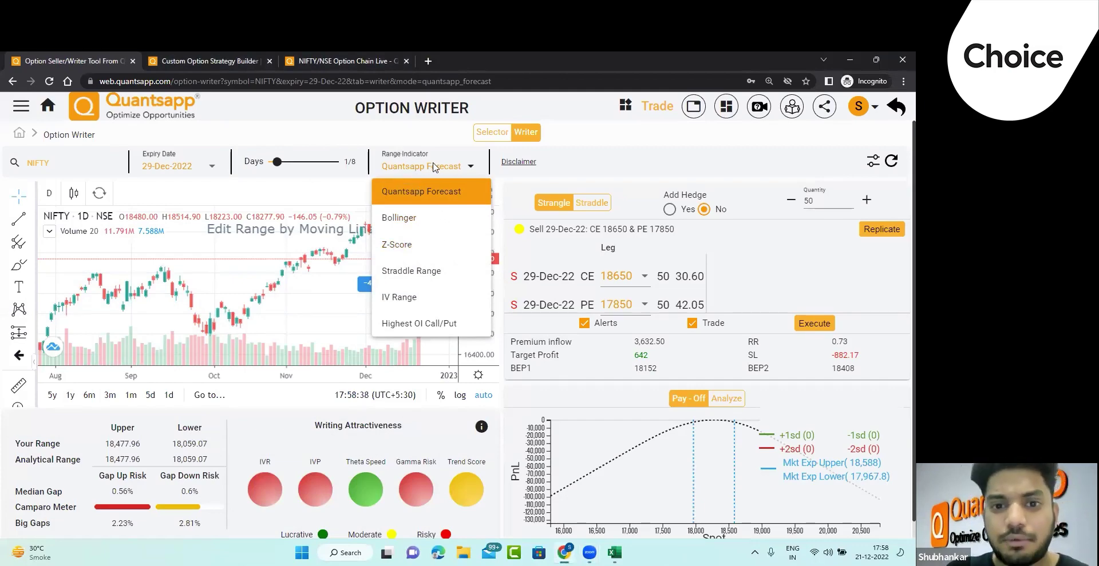
click(638, 171)
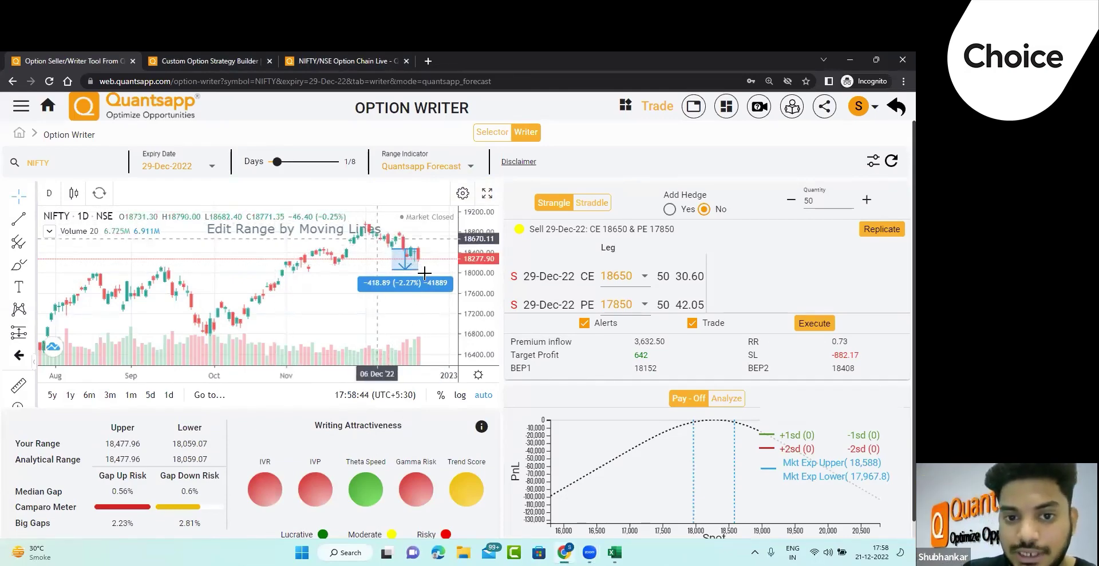
click(408, 252)
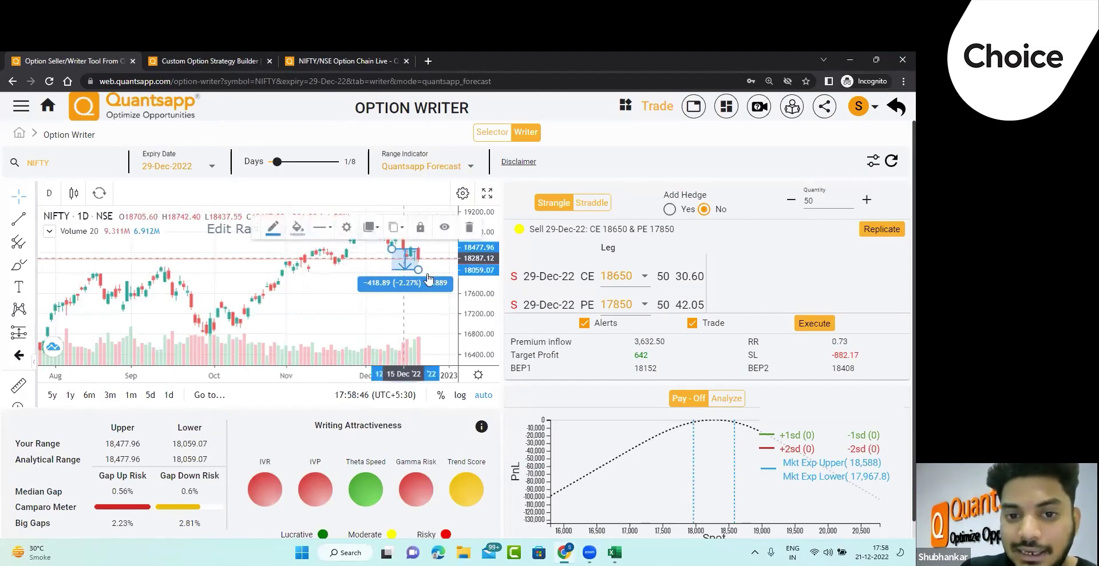
mouse_move(256, 227)
mouse_down()
mouse_move(147, 319)
mouse_move(125, 319)
mouse_up()
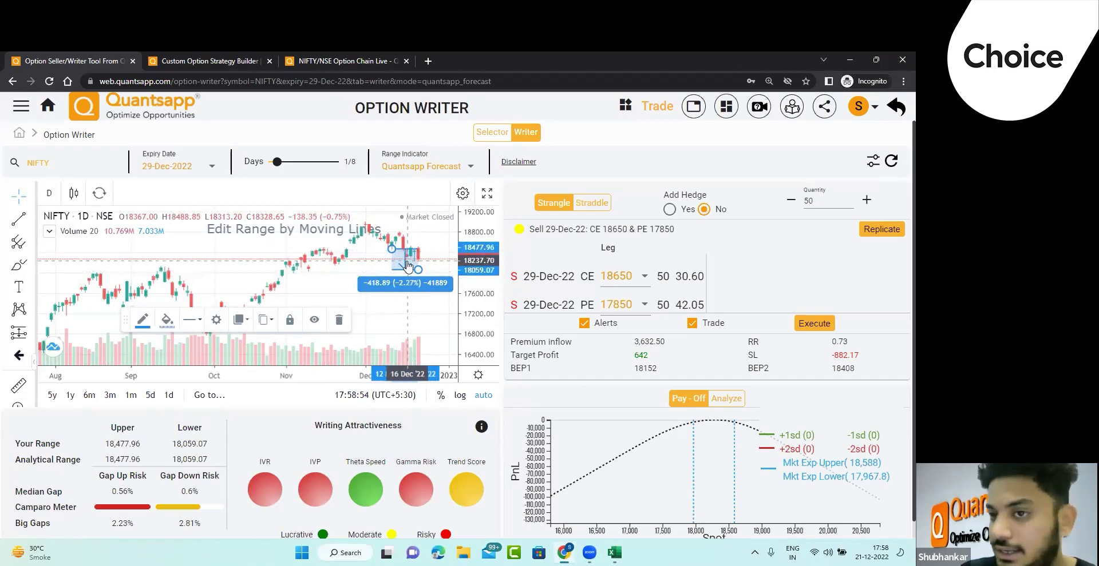
Try the Bollinger and Highest OI Call/Put range indicators, return to Quantsapp Forecast and reselect the range box on the chart.
click(422, 167)
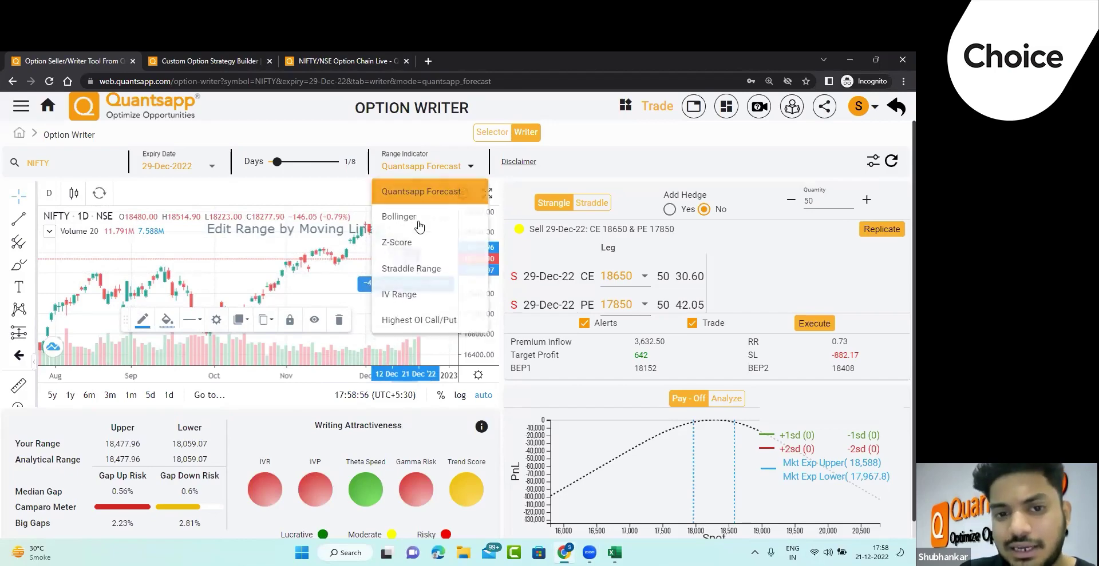
click(422, 220)
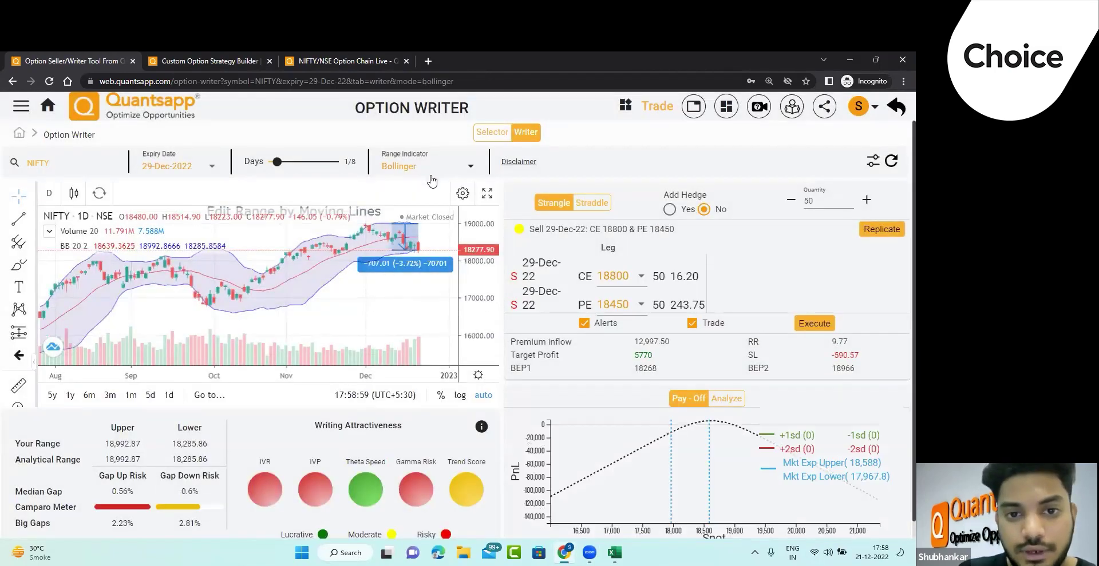
click(430, 175)
click(422, 299)
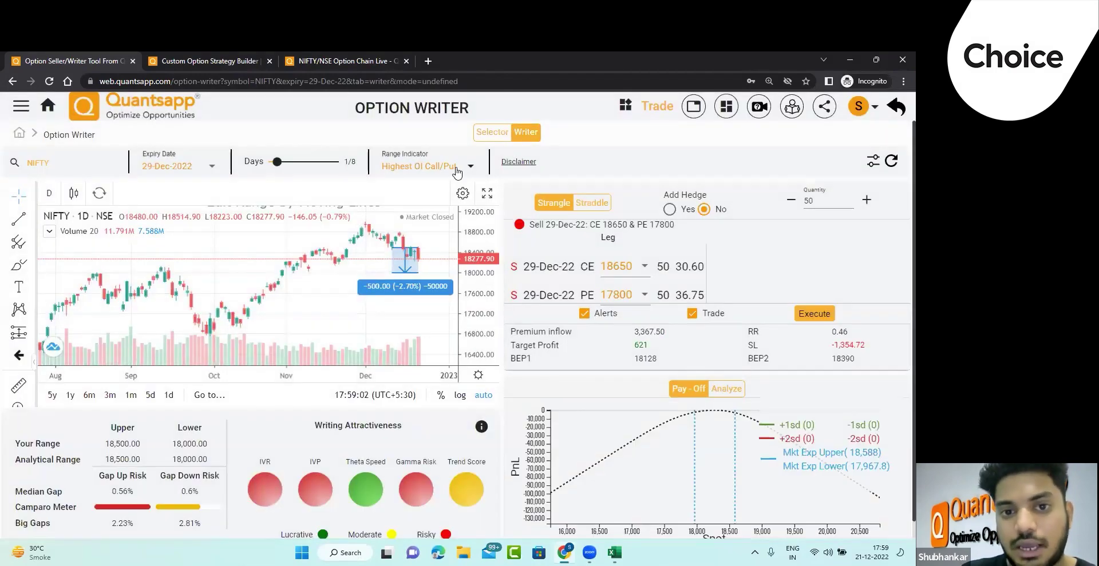
click(457, 173)
click(449, 198)
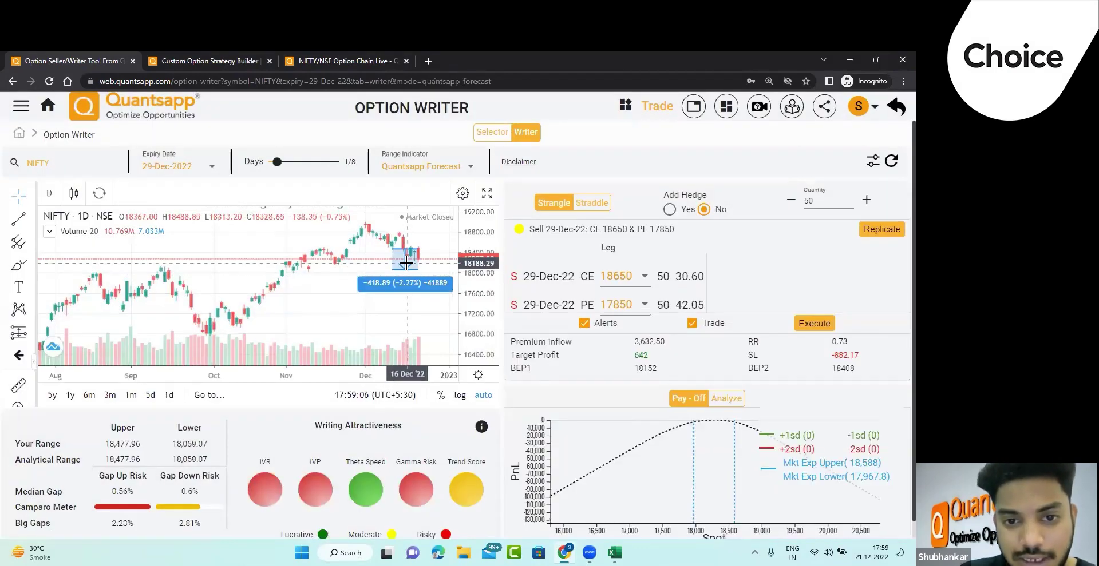
click(407, 260)
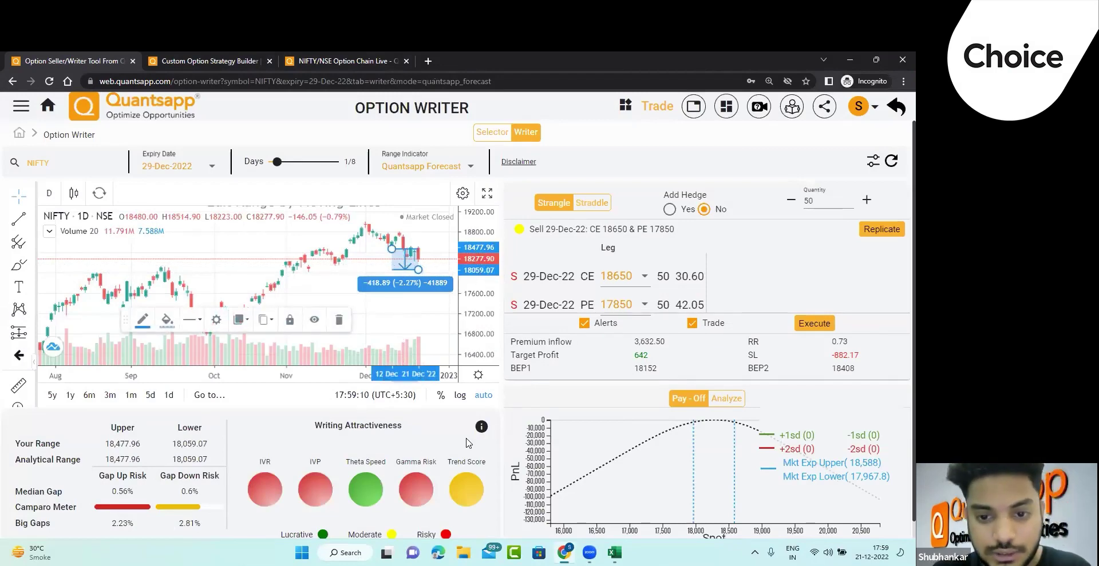
key(alt+Tab)
scroll(583, 422, down, 4)
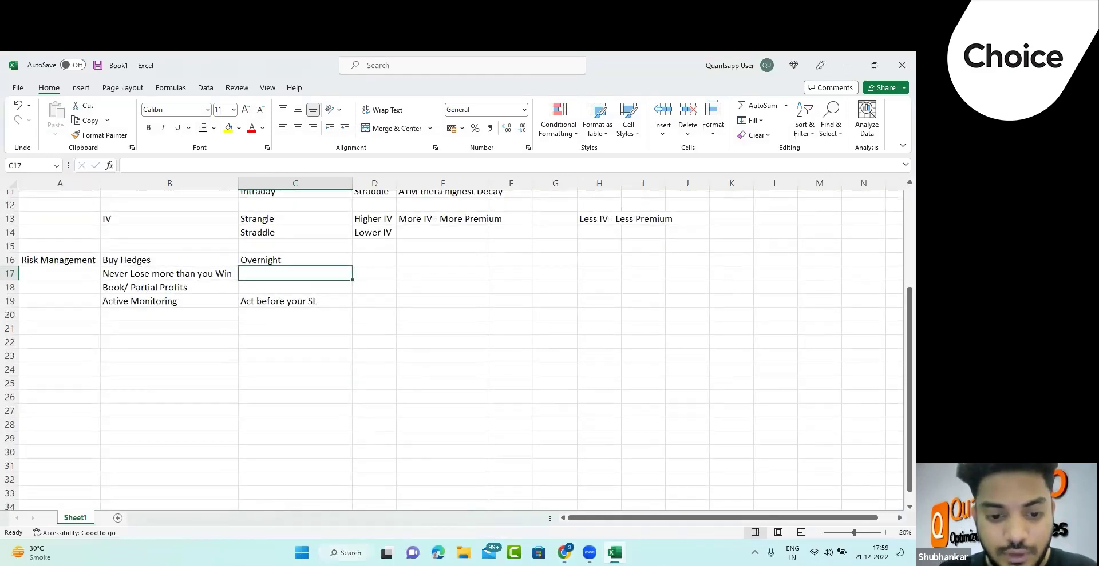
key(super+s)
key(Escape)
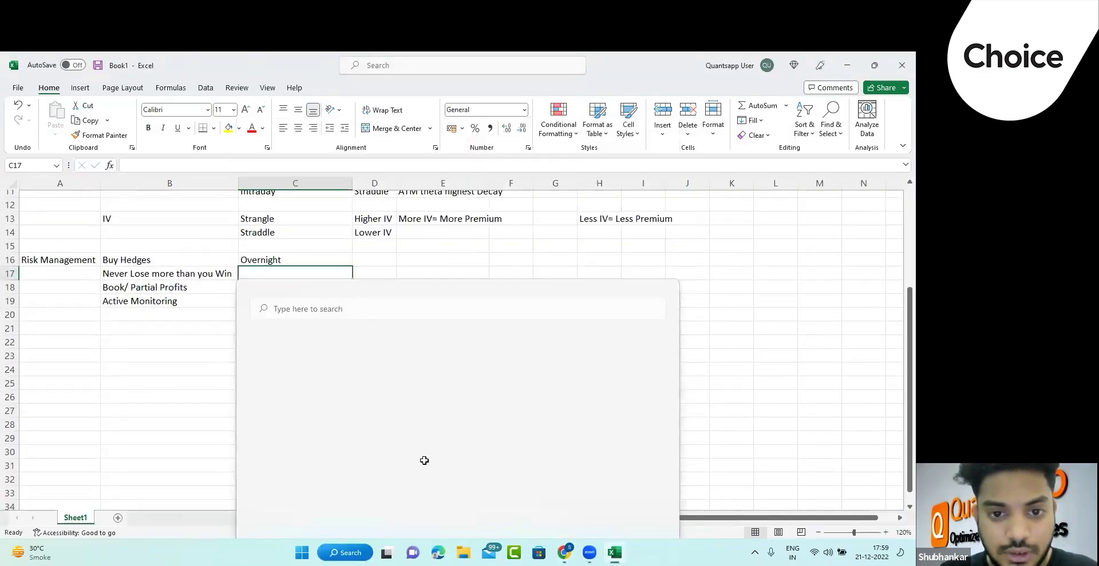
key(alt+Tab)
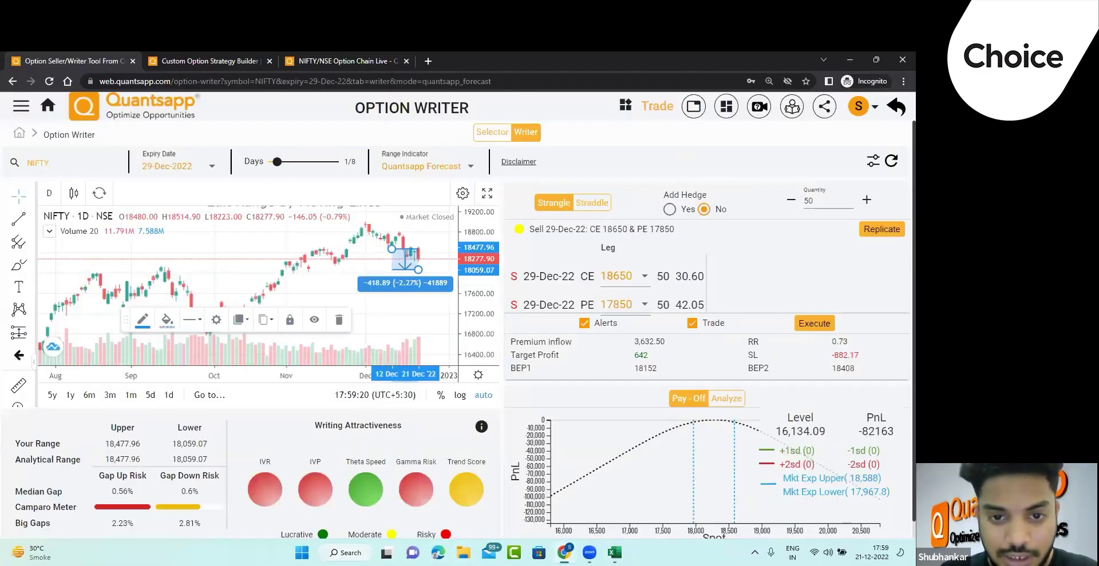
Open the Windows Calculator and calculate the upside distance of the forecast range as 18477 - 18277.
click(344, 553)
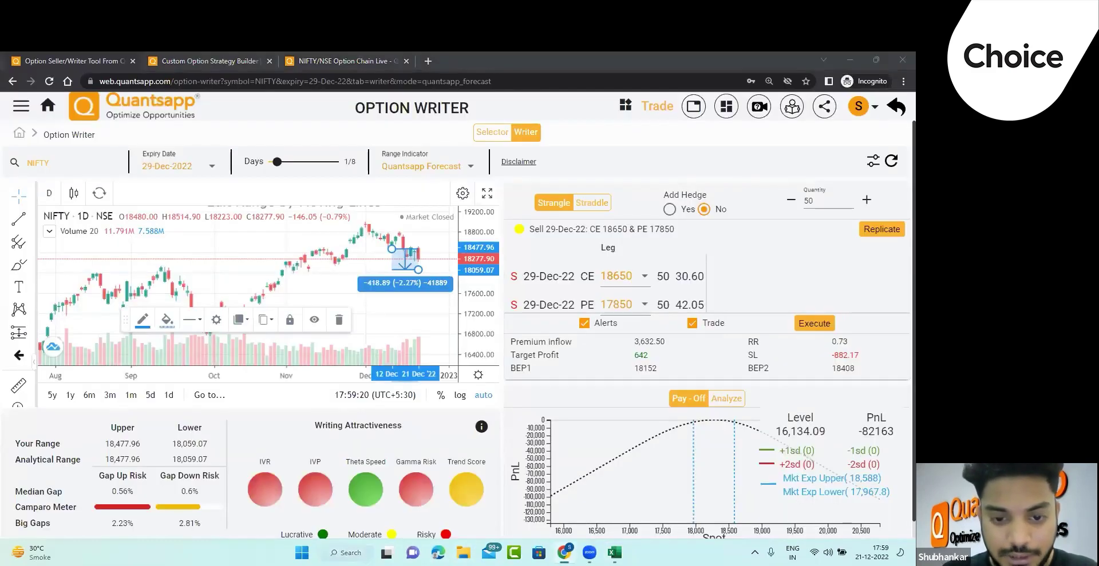
text(call)
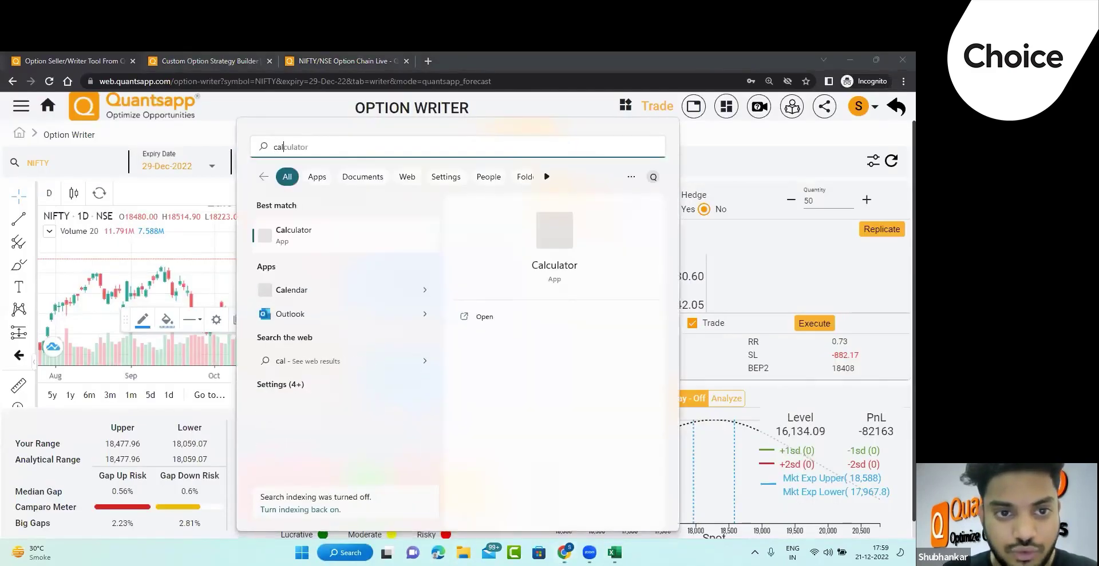
key(Return)
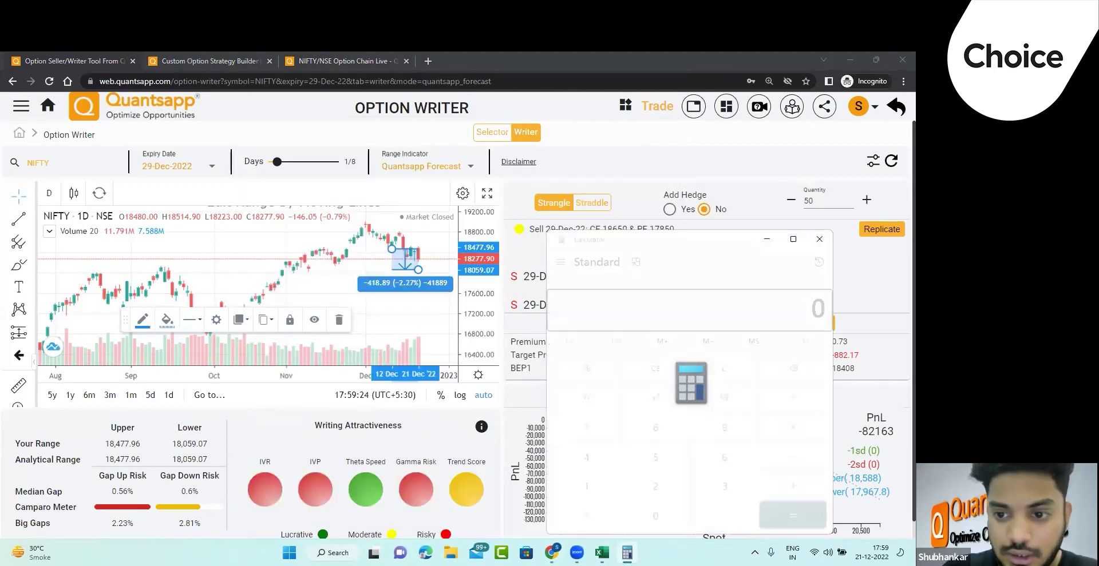
text(18)
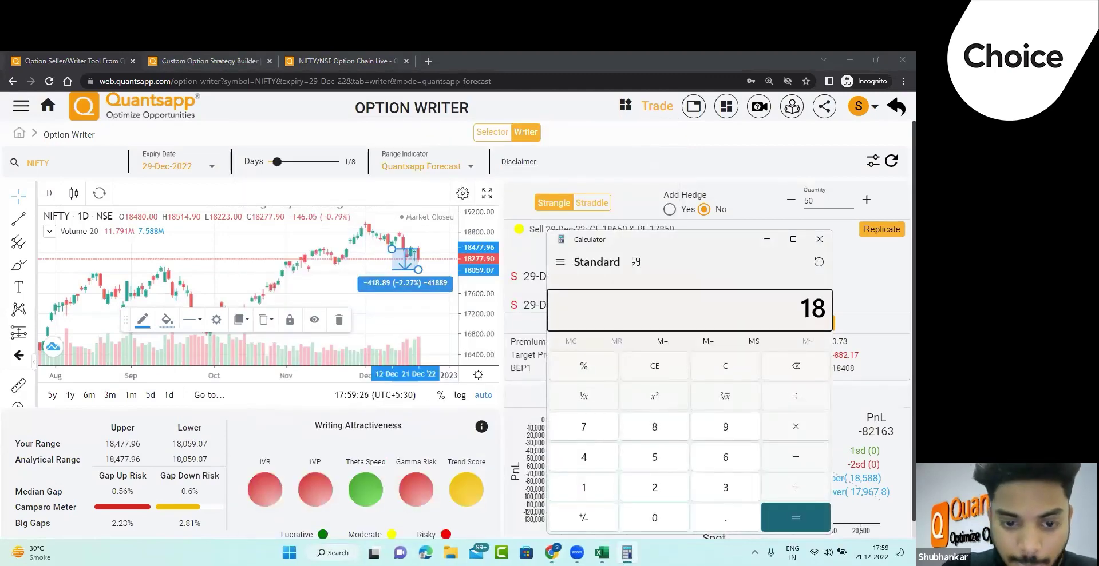
text(477 )
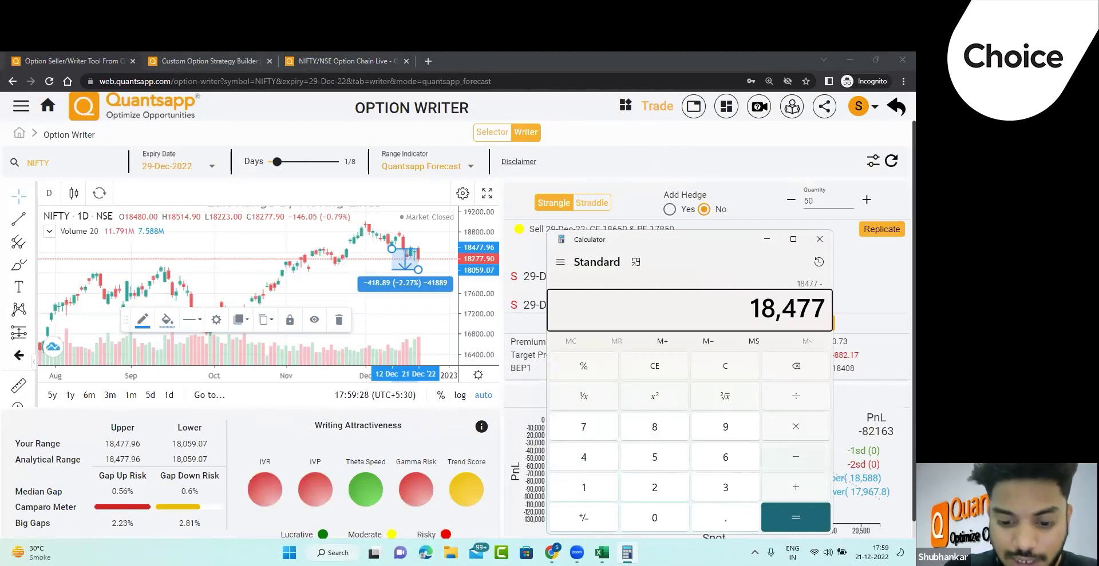
text(- 18277)
key(Return)
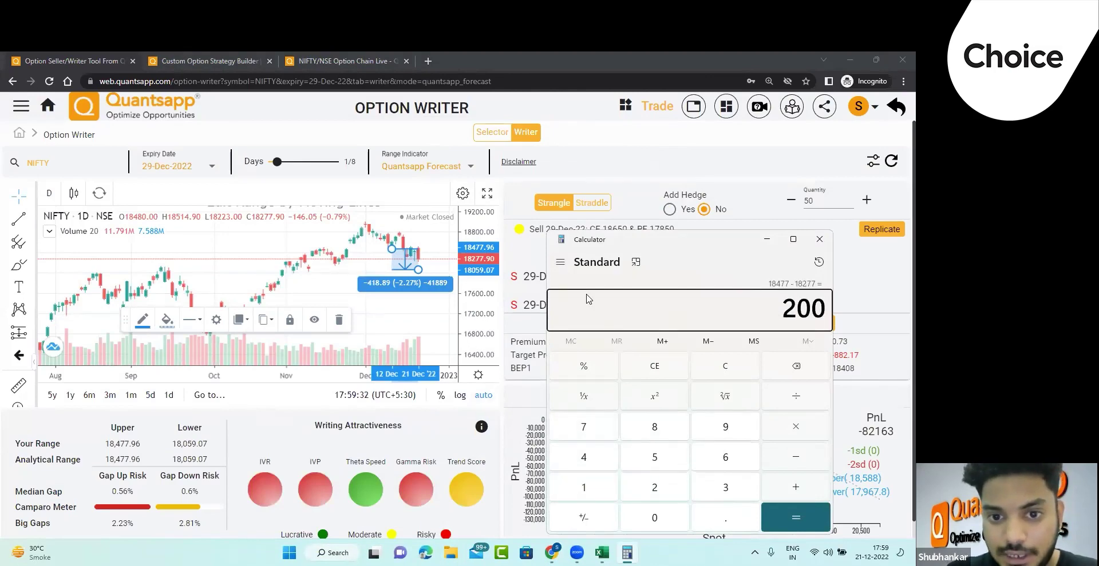
Calculate the downside distance of the forecast range as 18277 - 18059, copy the result and close the Calculator.
click(662, 361)
text(18277 - 18059)
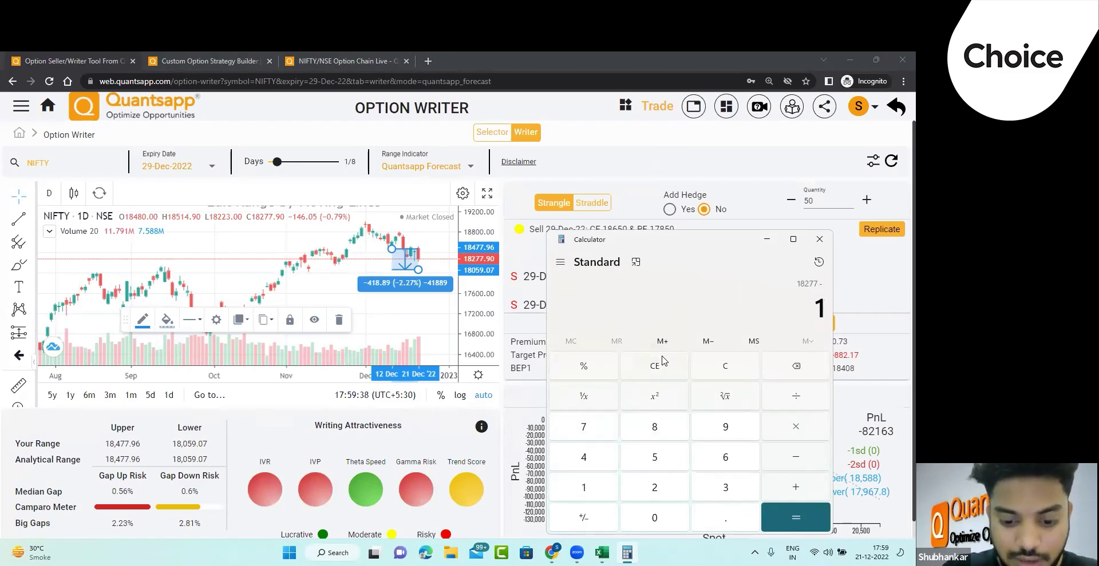
key(Return)
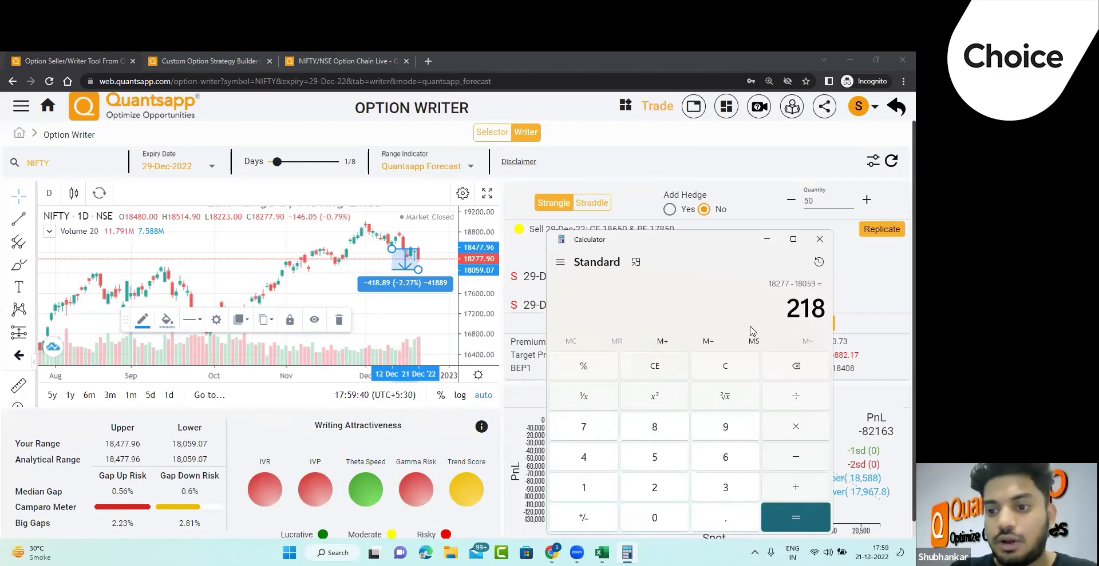
key(ctrl+c)
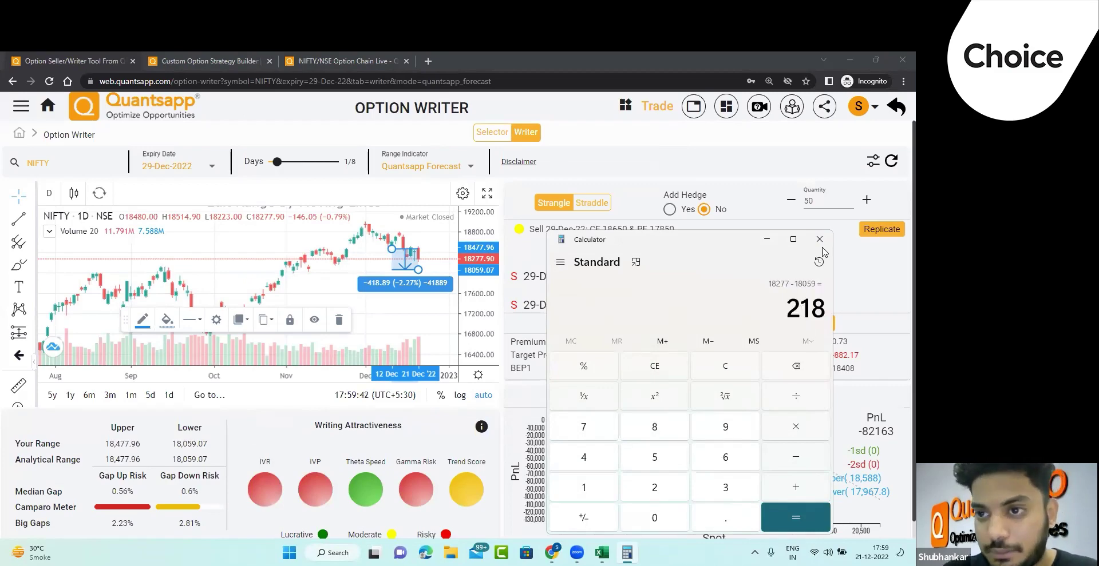
click(819, 239)
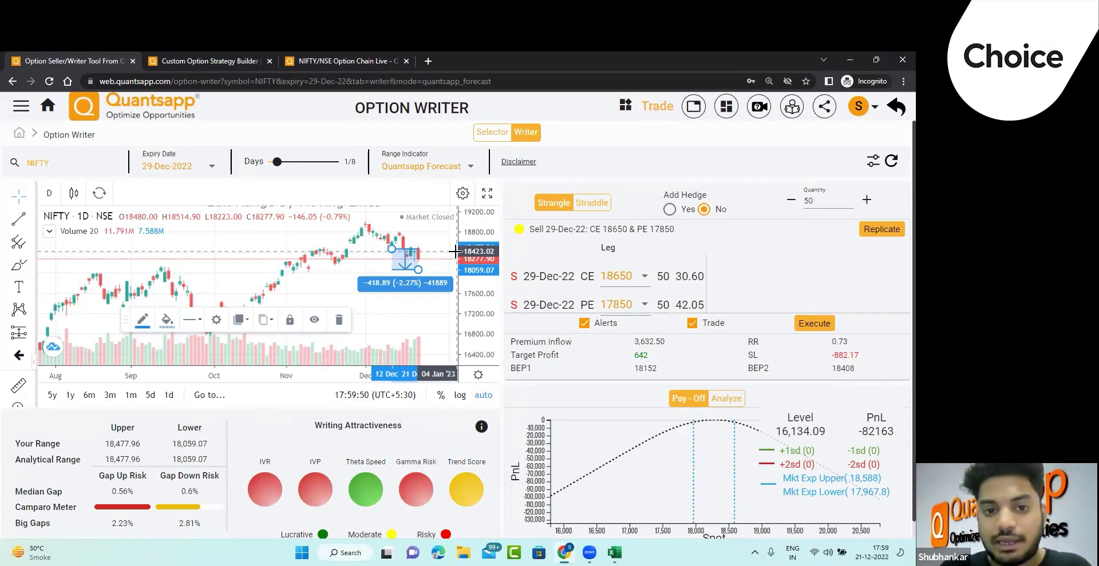
Rescale the NIFTY chart around the forecast range box and compare it with the strike selection rules in the Excel sheet.
scroll(455, 252, up, 2)
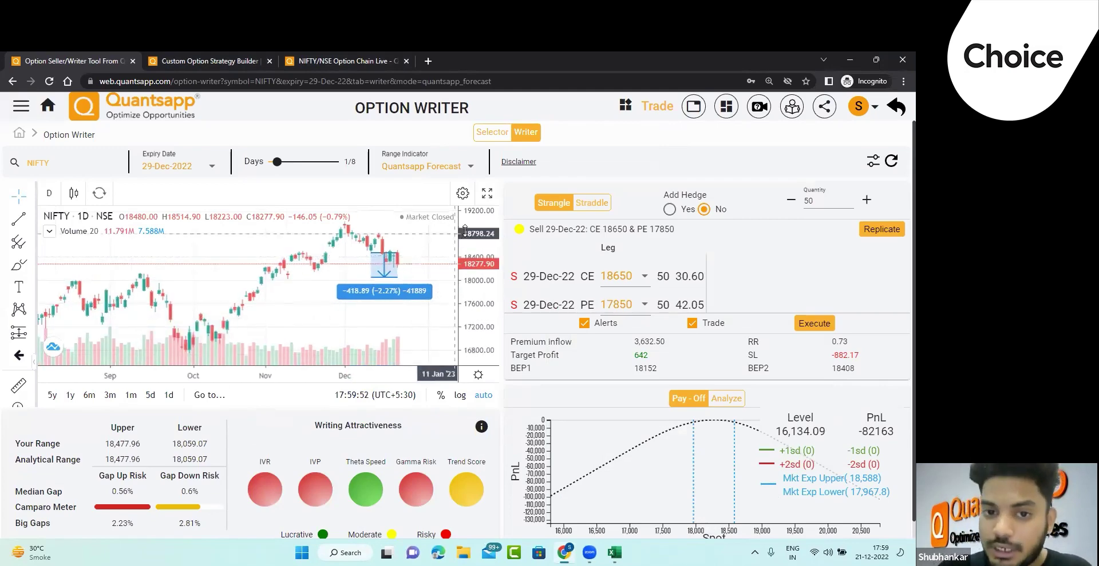
drag(480, 242, 479, 269)
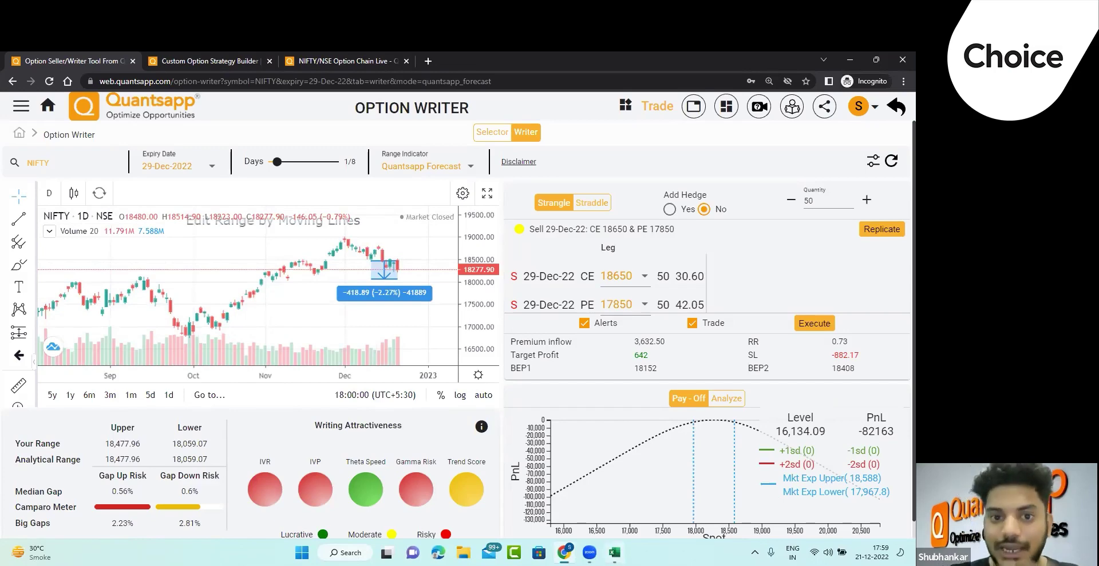
click(614, 552)
scroll(621, 414, up, 4)
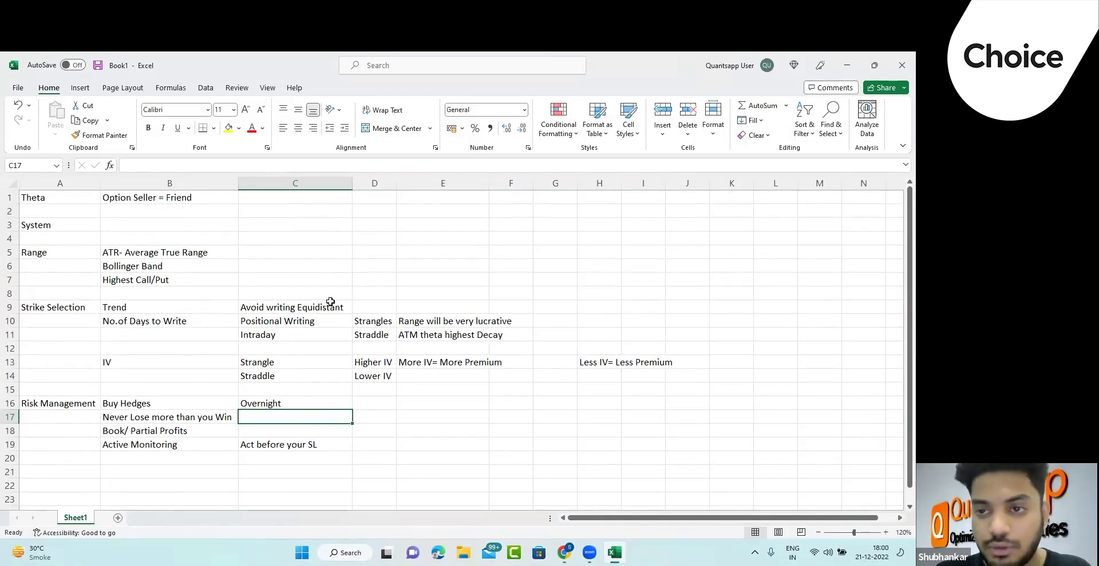
key(alt+Tab)
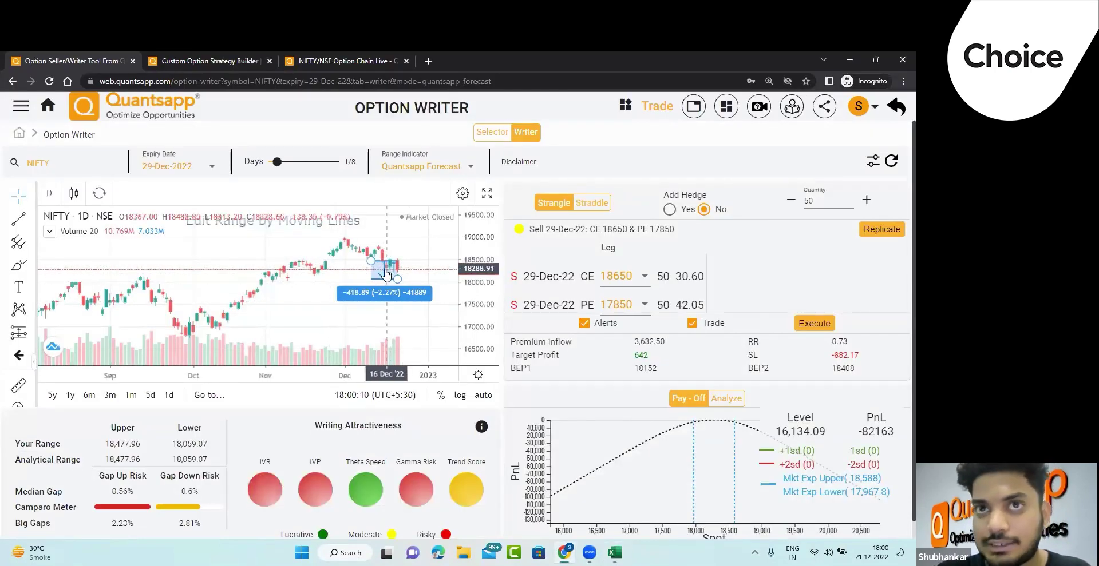
click(387, 273)
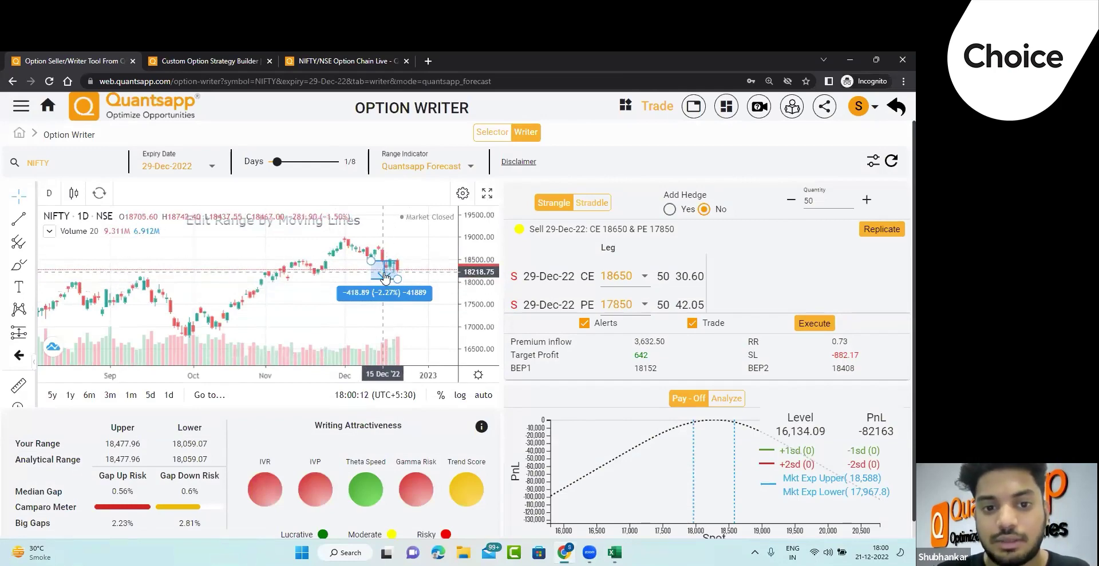
key(alt+Tab)
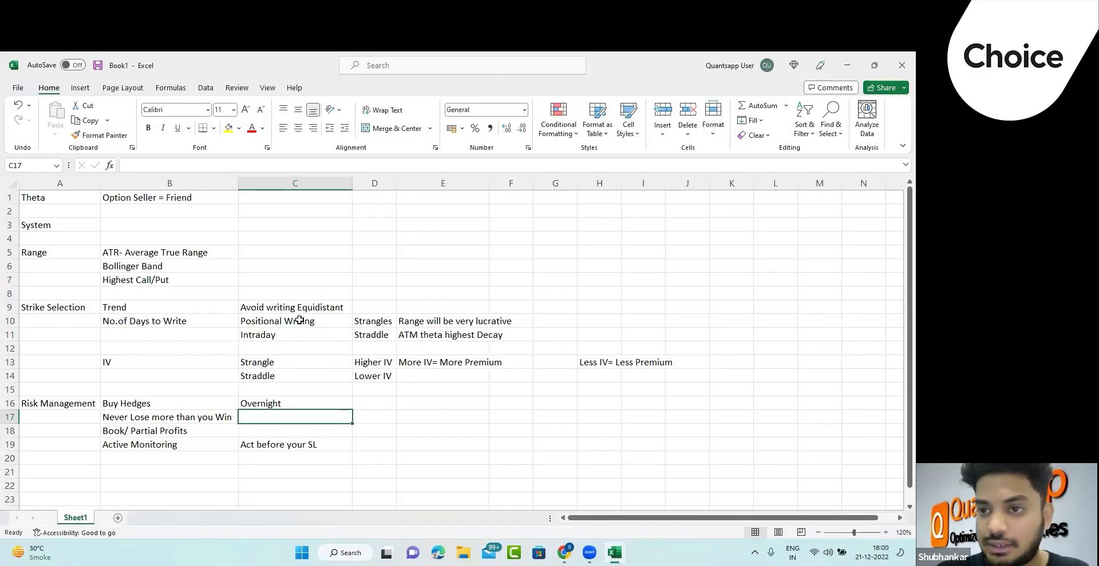
key(alt+Tab)
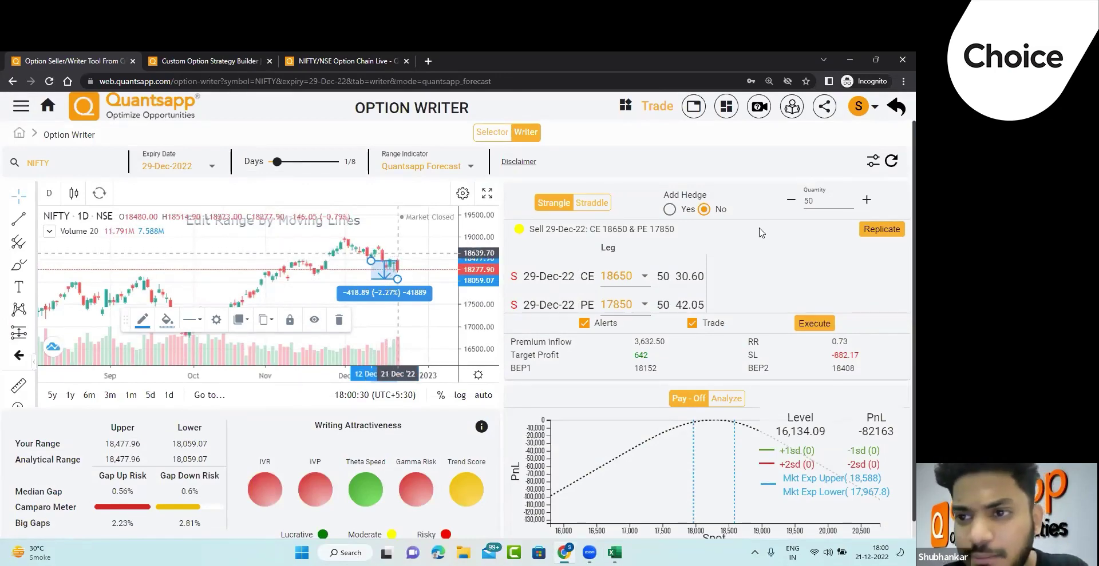
Examine the premiums of both strangle legs along with the premium inflow, RR, target profit and SL.
drag(704, 278, 678, 287)
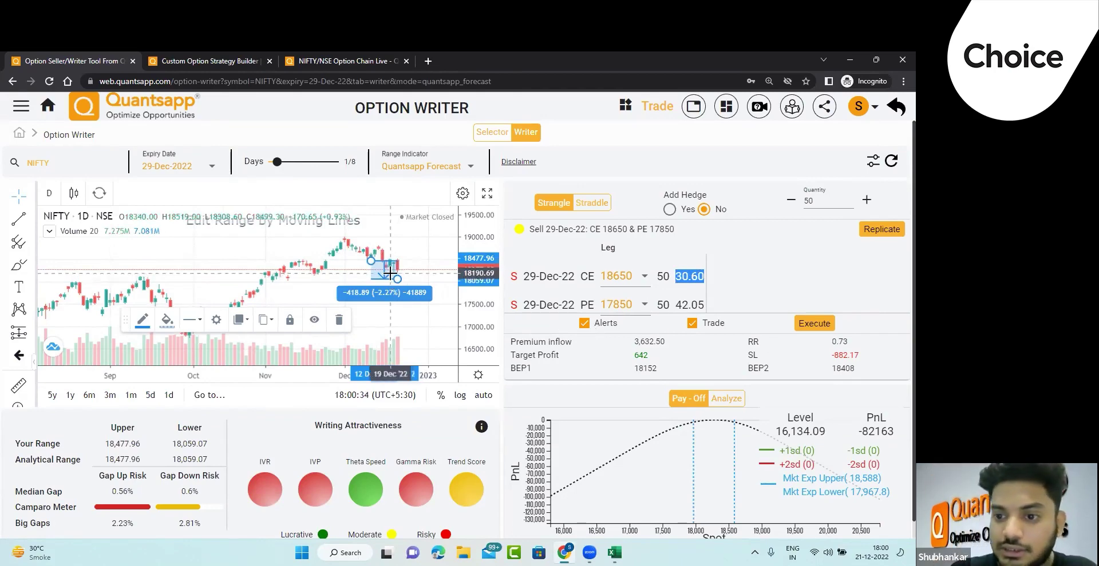
drag(678, 304, 705, 305)
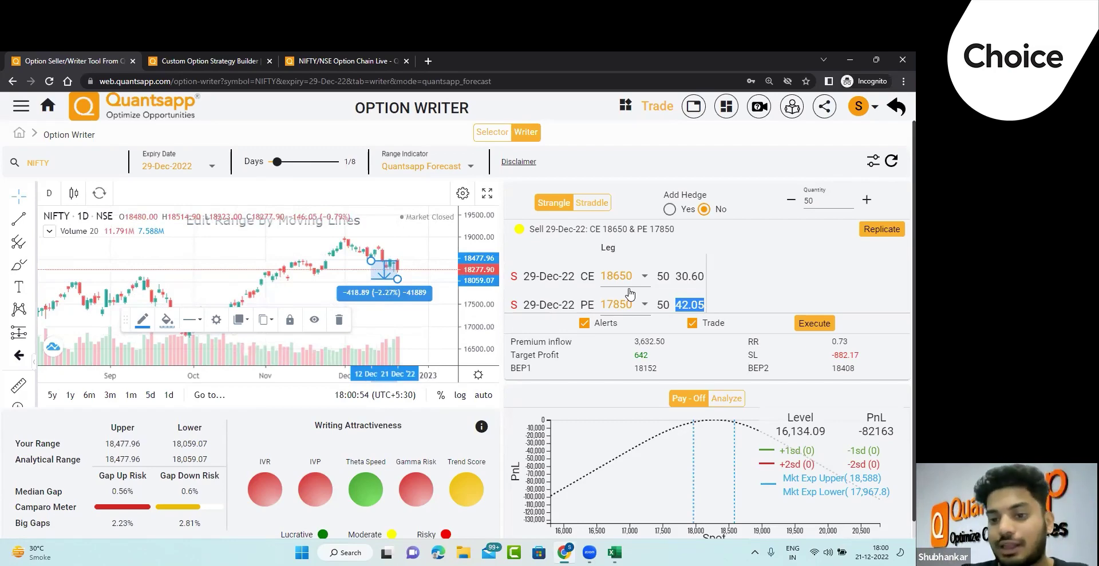
drag(671, 343, 632, 344)
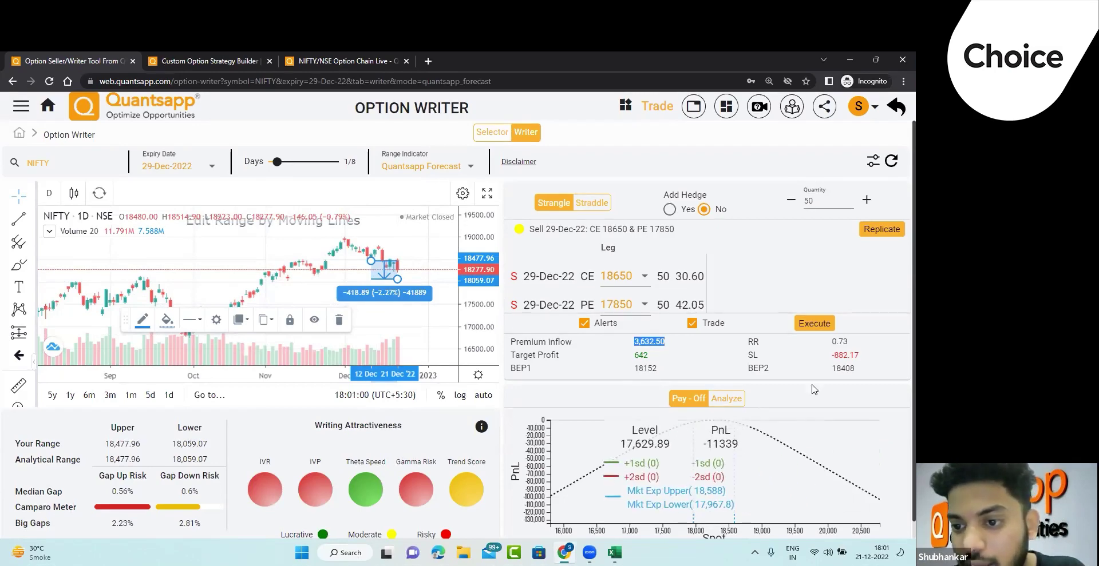
drag(850, 341, 831, 342)
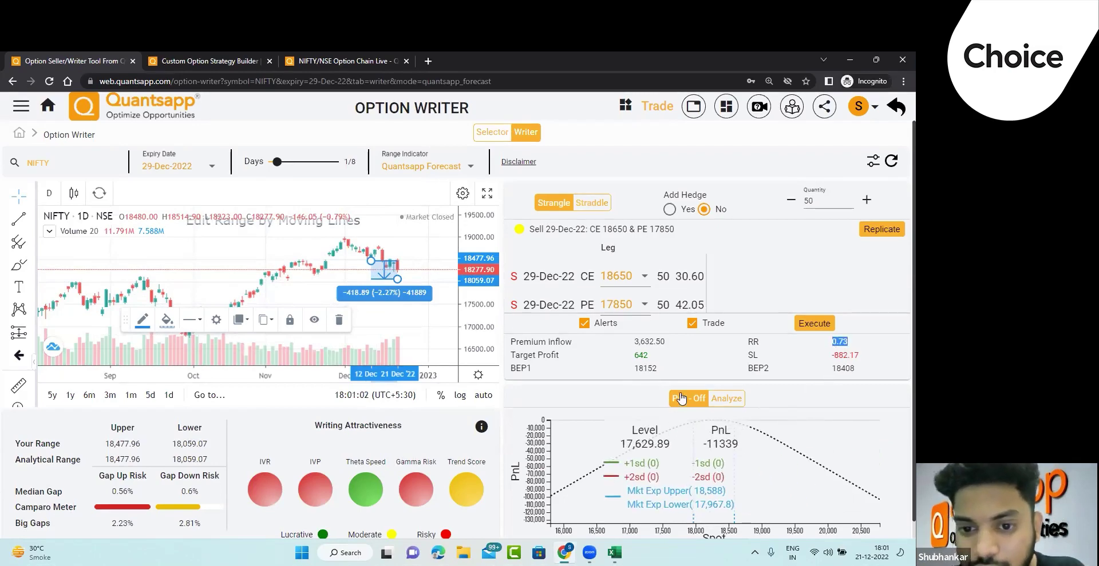
drag(650, 355, 633, 366)
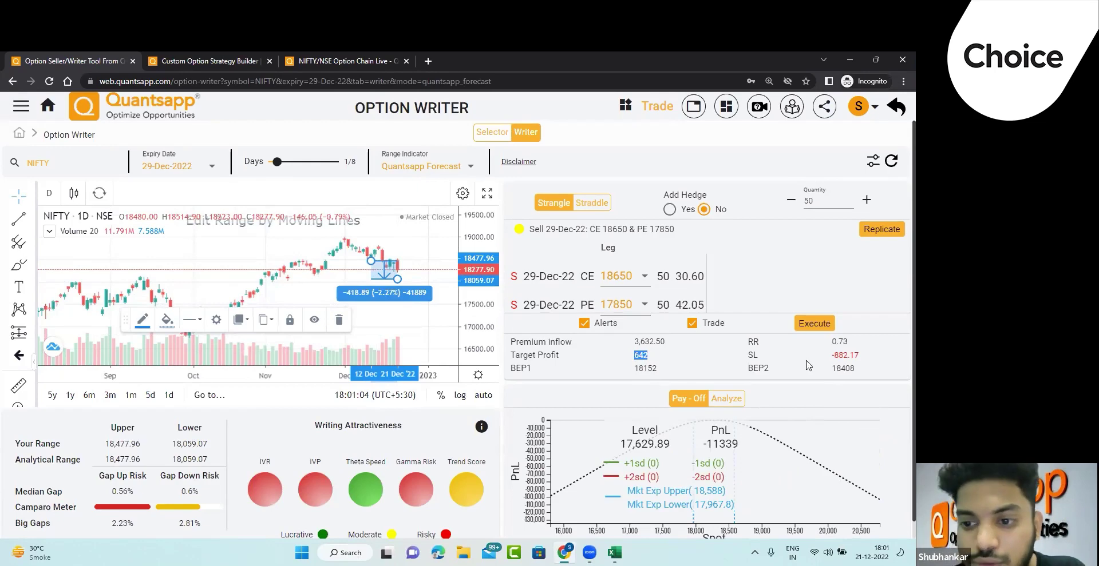
drag(828, 371, 747, 371)
double_click(848, 355)
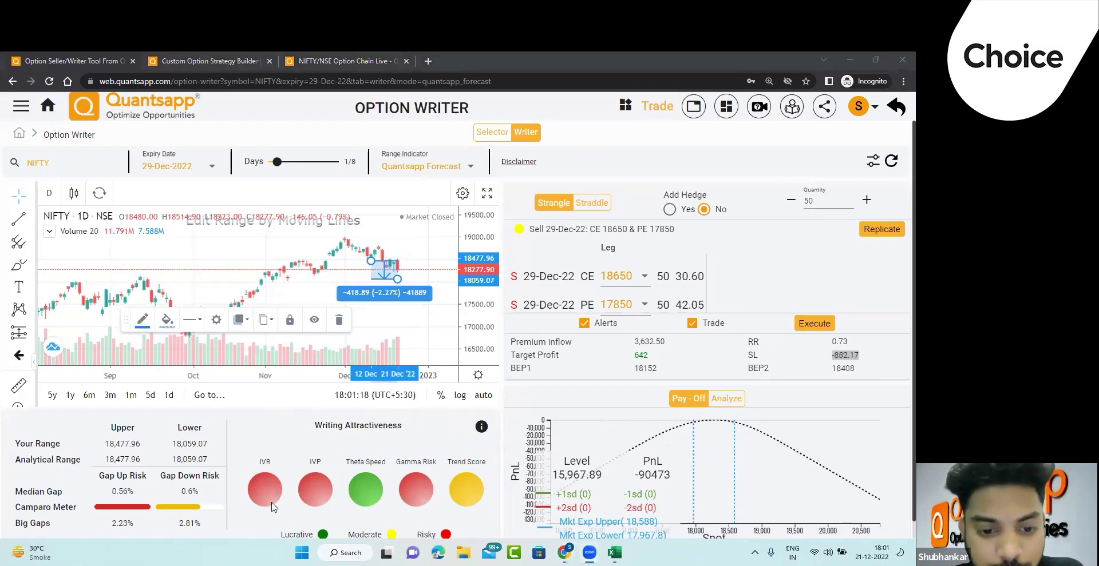
Try the 22-Dec-2022 expiry for the NIFTY strangle and examine its profit and loss by price and time in the Analyze table.
scroll(282, 478, down, 1)
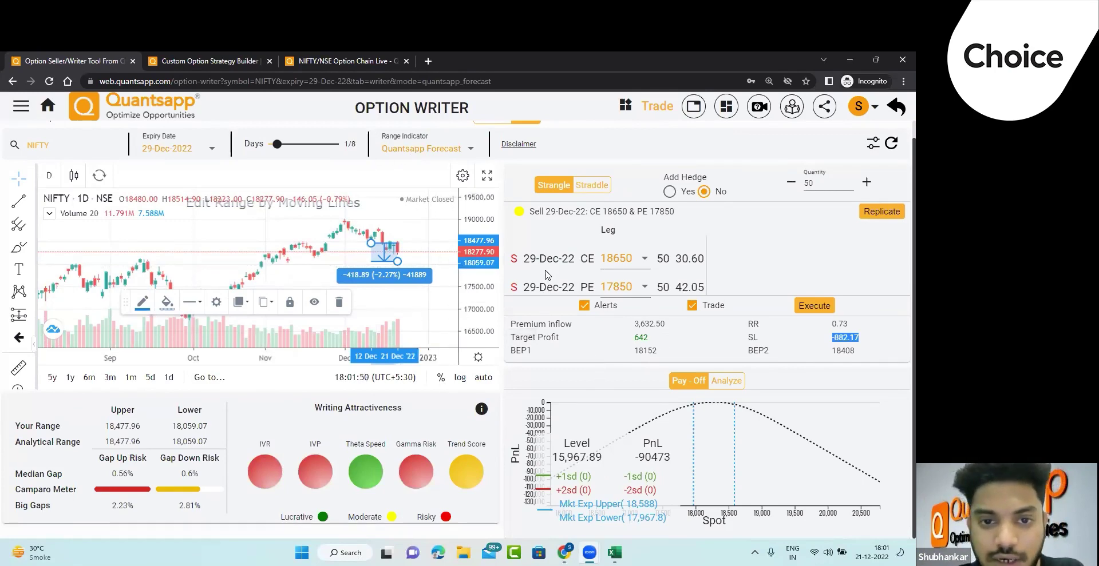
click(196, 143)
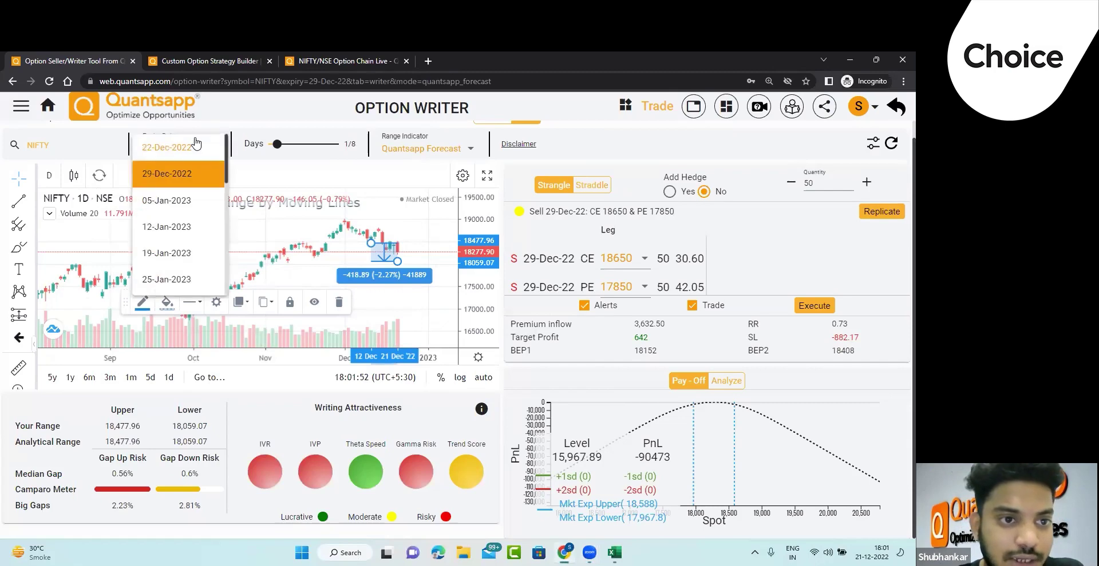
click(196, 147)
click(739, 382)
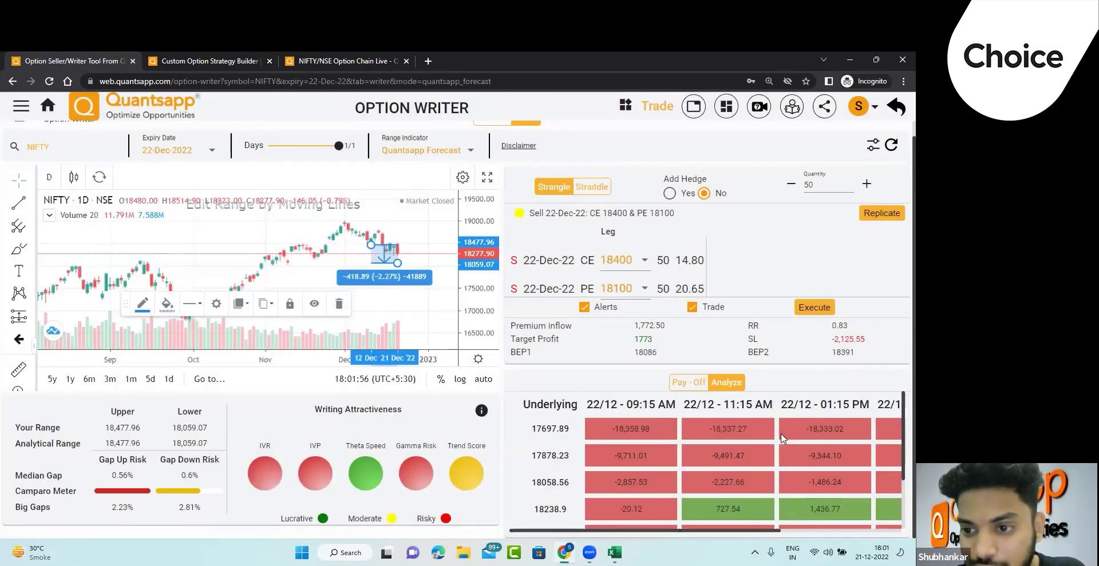
scroll(785, 480, down, 1)
scroll(785, 480, right, 1)
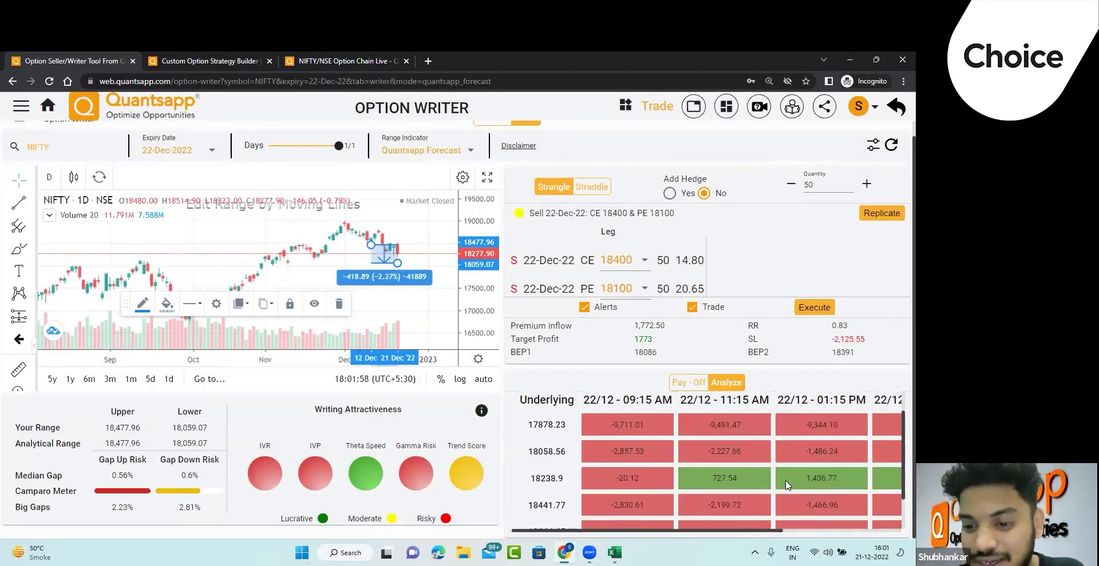
scroll(786, 482, left, 2)
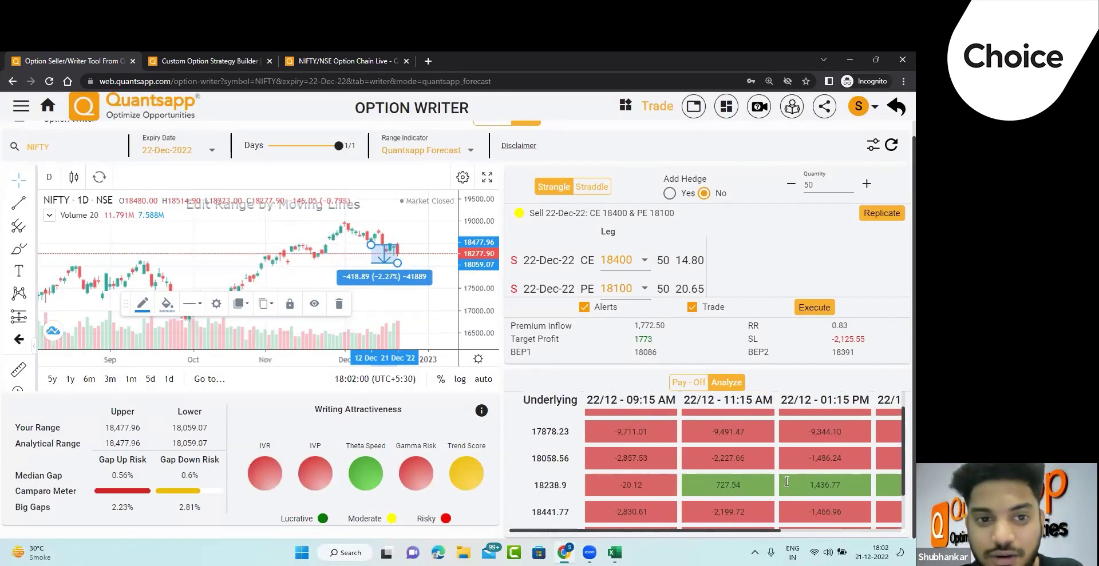
scroll(637, 426, down, 2)
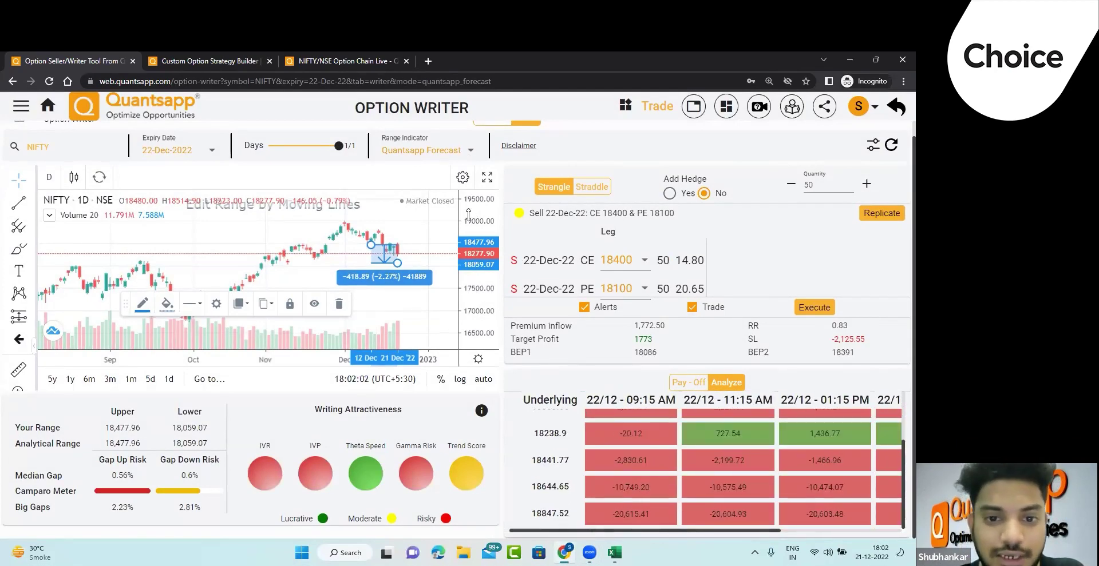
Set the strangle's expiry to 29-Dec-2022 with a writing period of 5 days and display its Pay-Off graph.
click(176, 152)
click(189, 207)
drag(296, 145, 315, 145)
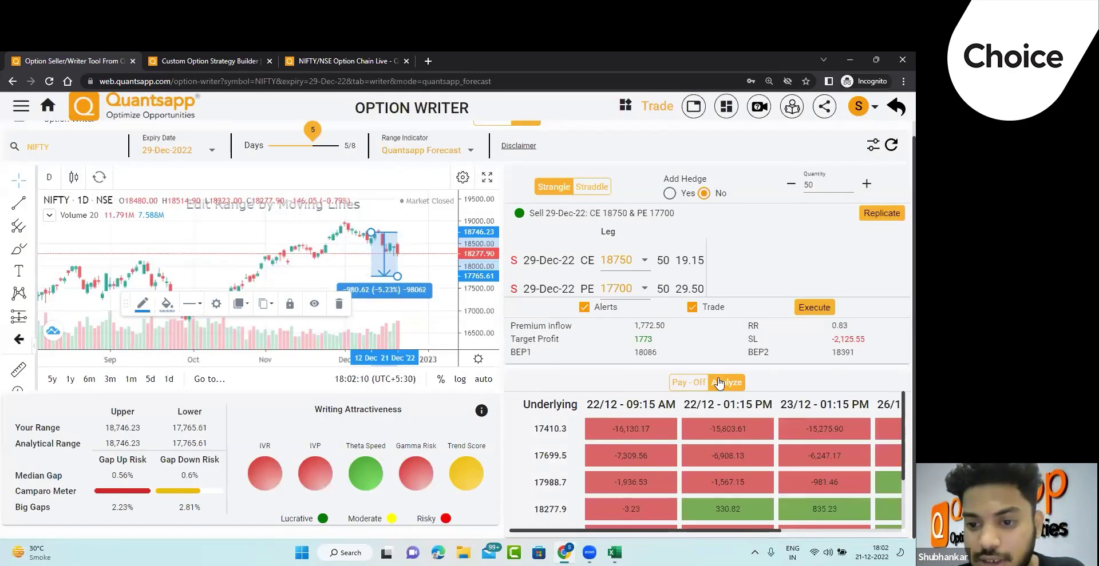
click(689, 383)
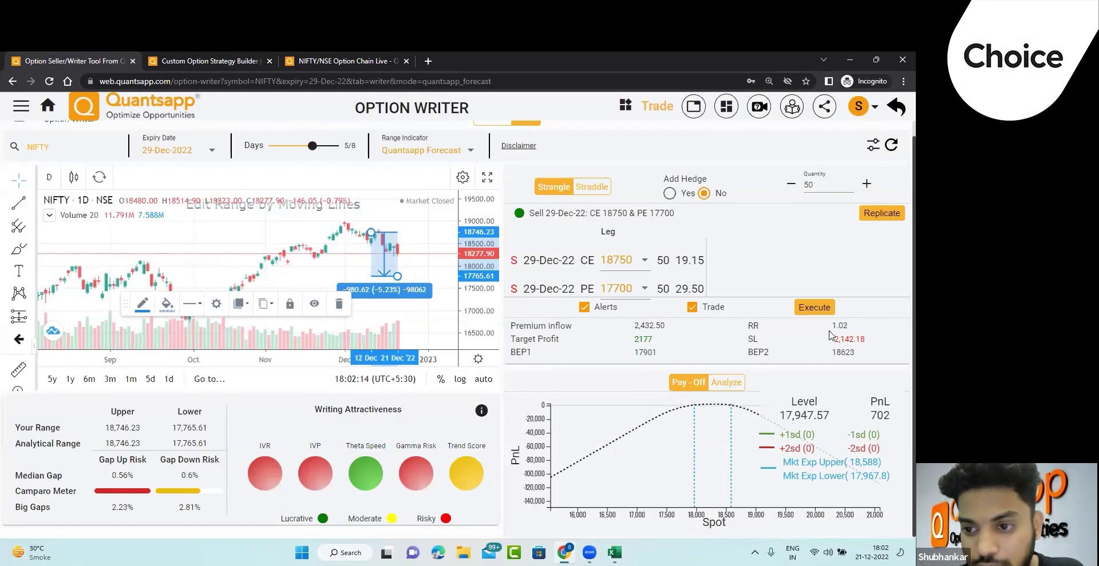
Examine the SL, target profit and RR of the 5-day NIFTY strangle.
drag(885, 341, 834, 340)
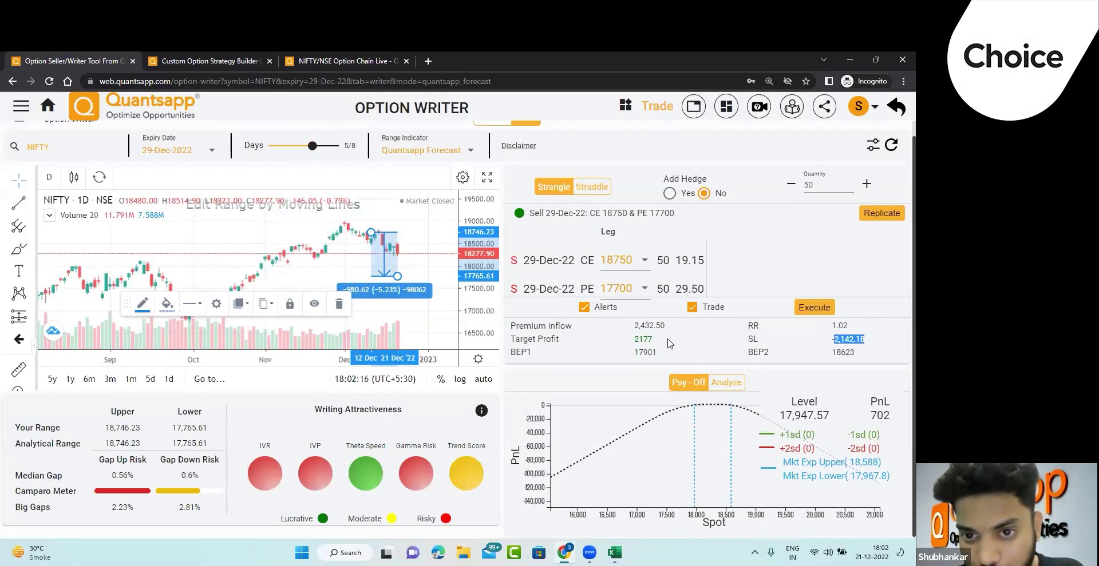
drag(665, 339, 618, 338)
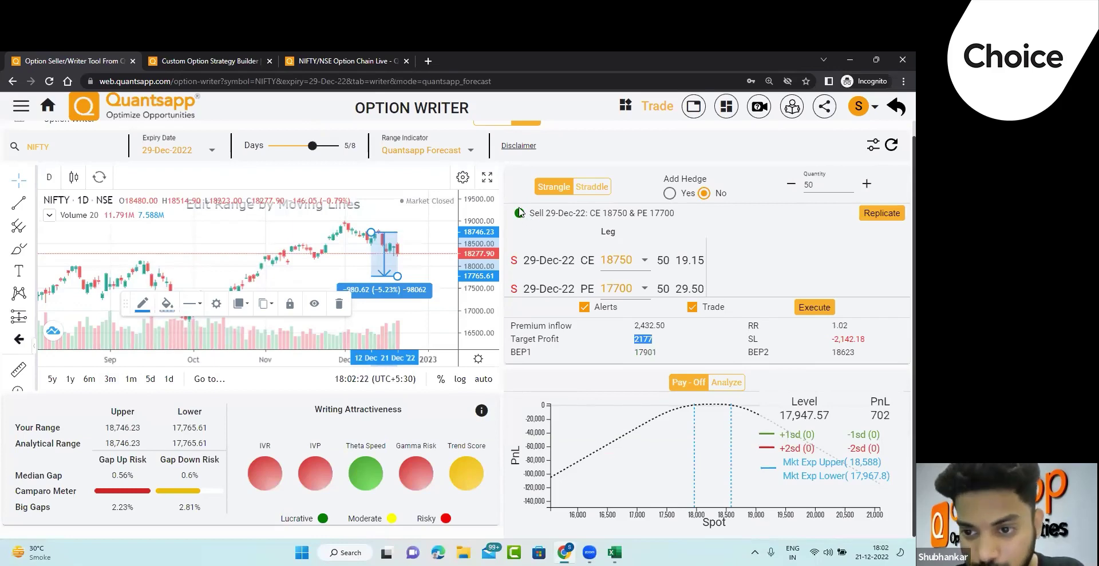
click(842, 324)
double_click(840, 326)
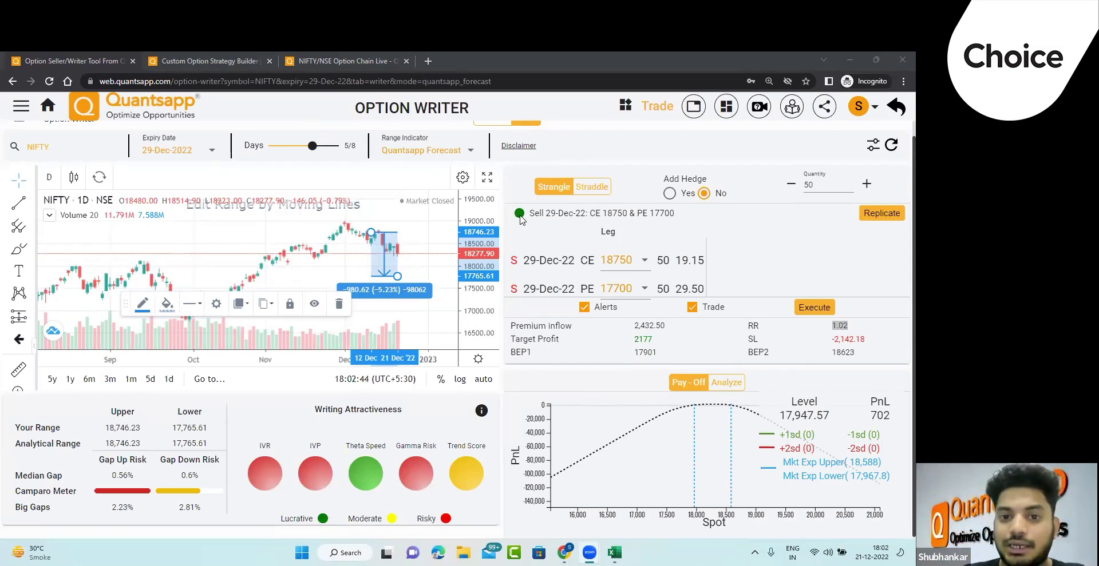
double_click(840, 325)
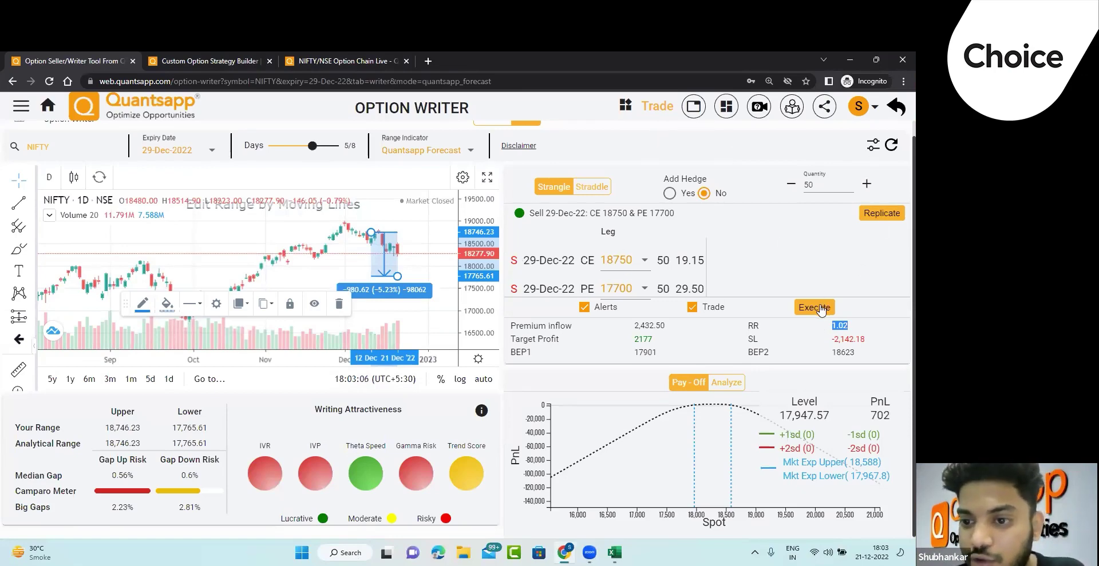
Open the strangle's Trade Management alerts and try a Profit Alert of 1700.
click(569, 345)
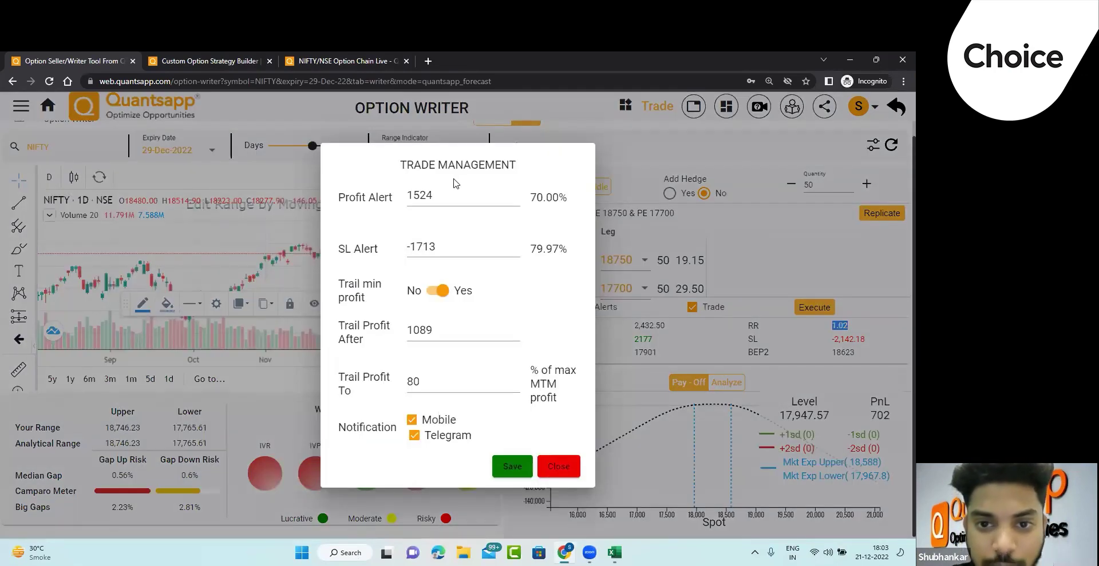
double_click(403, 204)
click(499, 199)
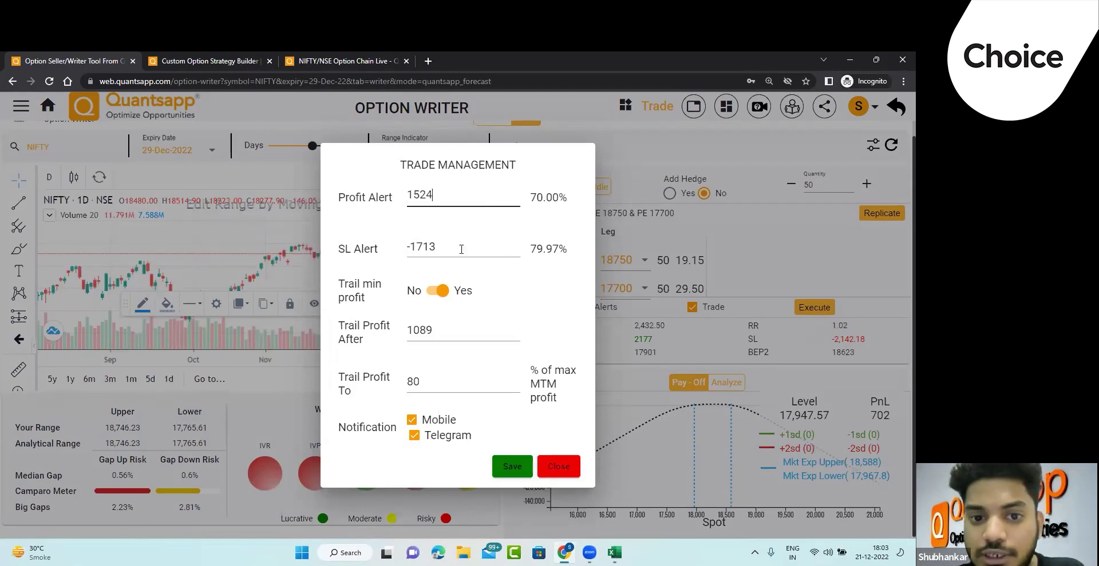
drag(446, 249, 401, 248)
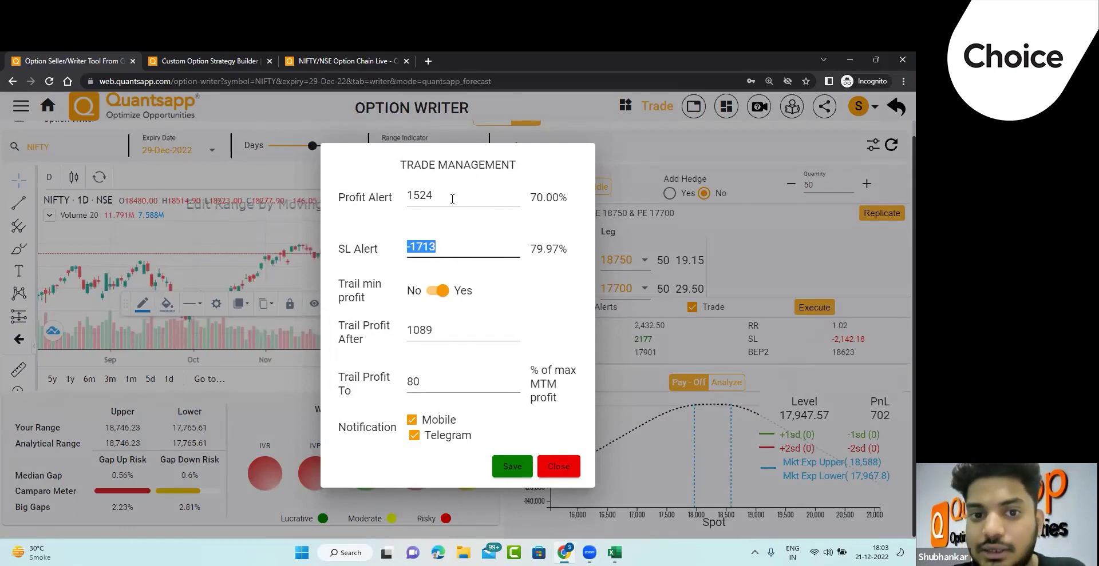
drag(451, 195, 400, 209)
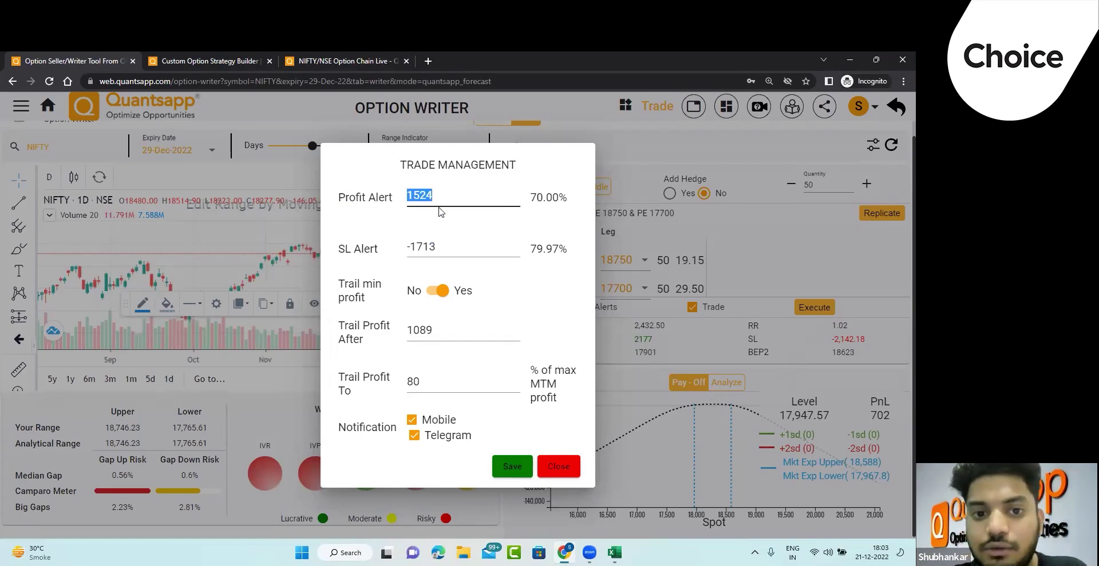
text(1700)
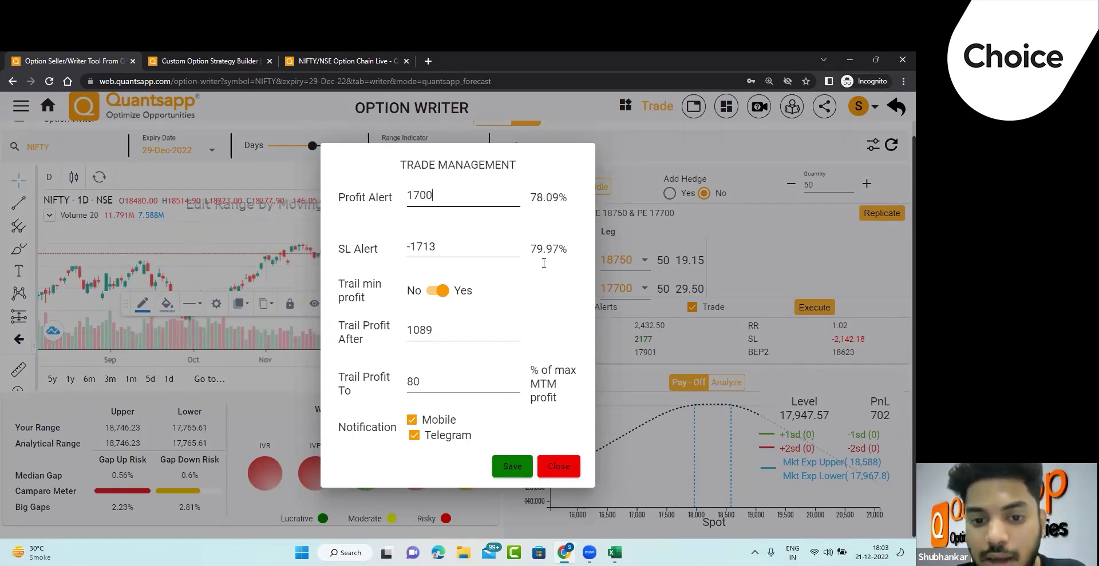
Try setting Trail Profit To to 70% of max MTM profit, and close Trade Management without saving.
click(437, 387)
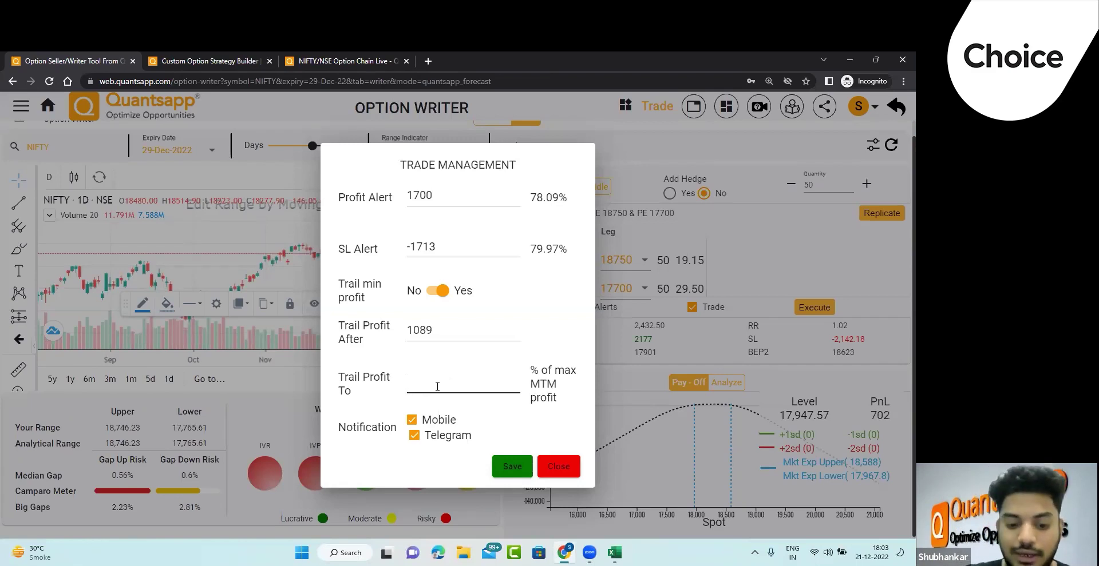
text(0)
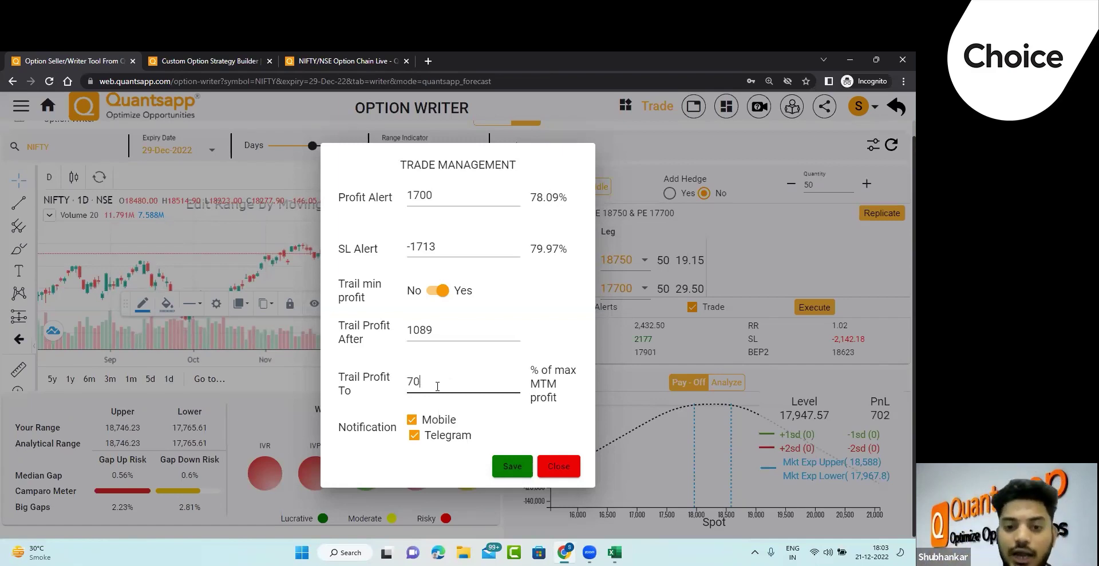
click(559, 474)
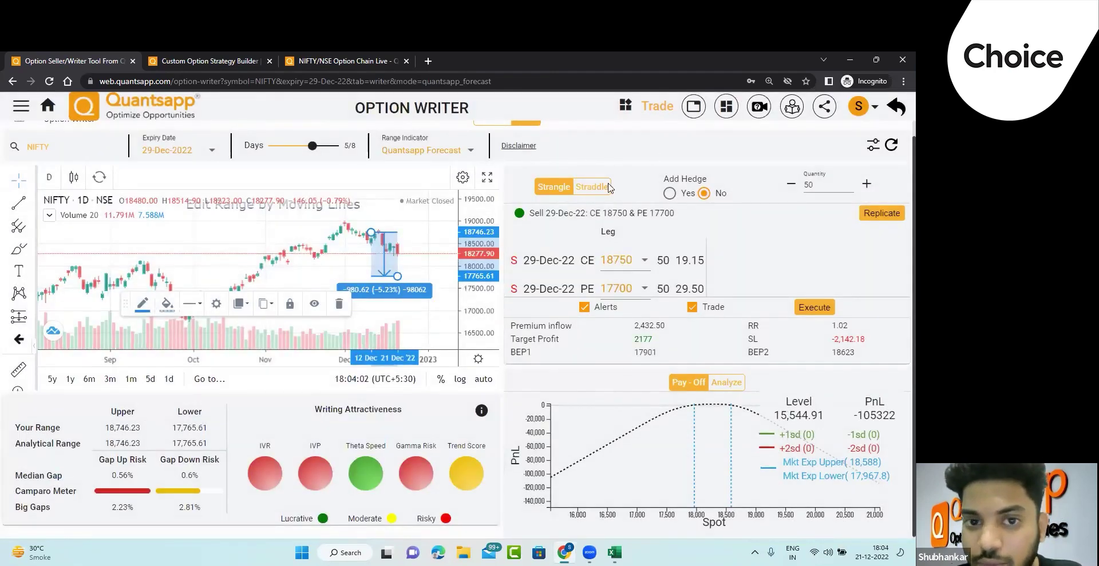
Switch to the Excel workbook Book1 and review the Theta, System and Range notes.
scroll(226, 325, up, 2)
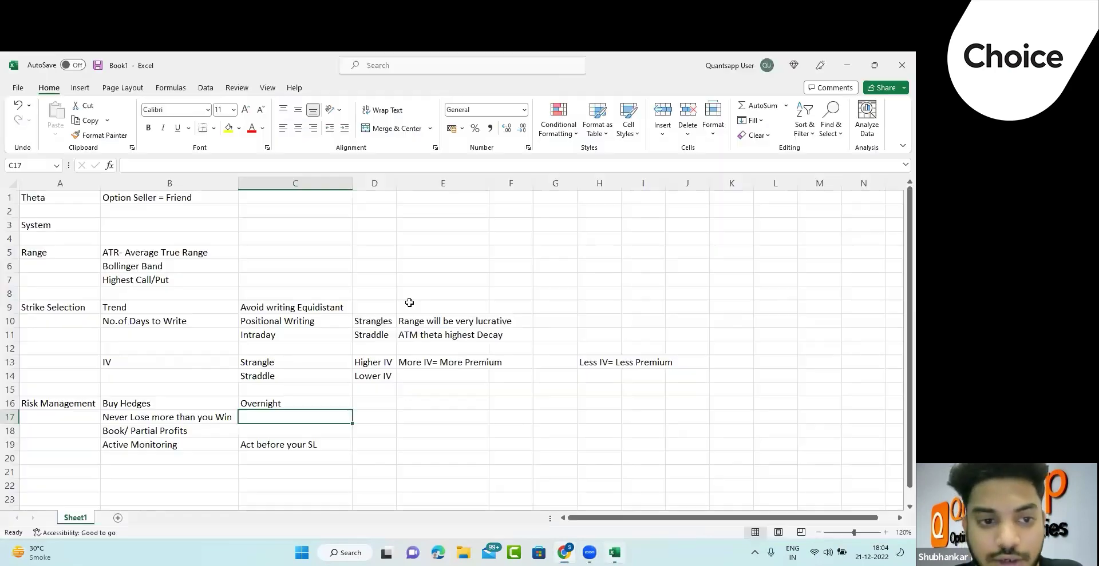
click(614, 553)
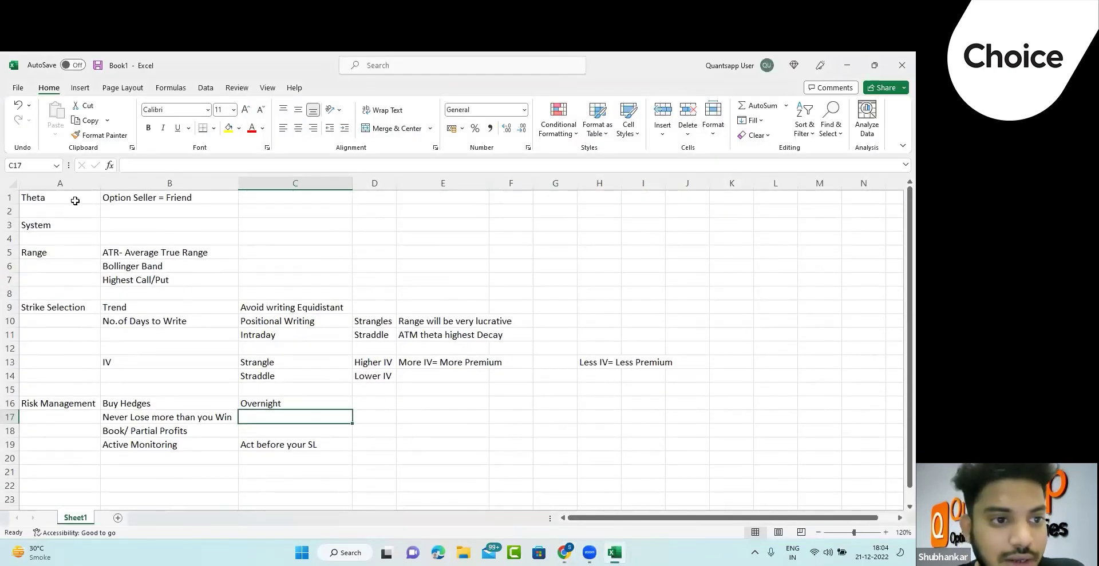
drag(75, 201, 187, 198)
click(242, 235)
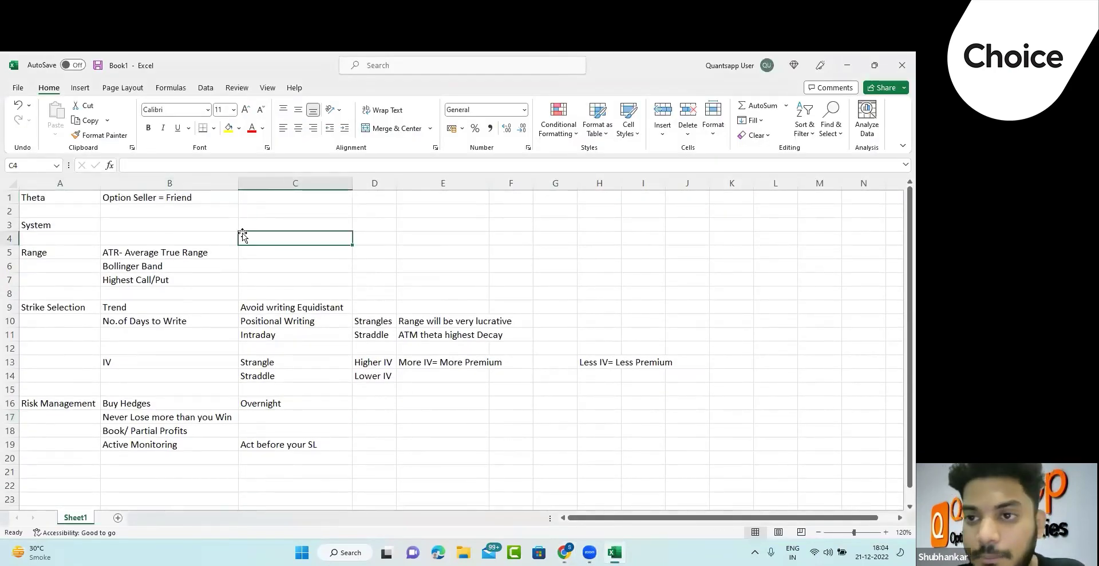
click(188, 272)
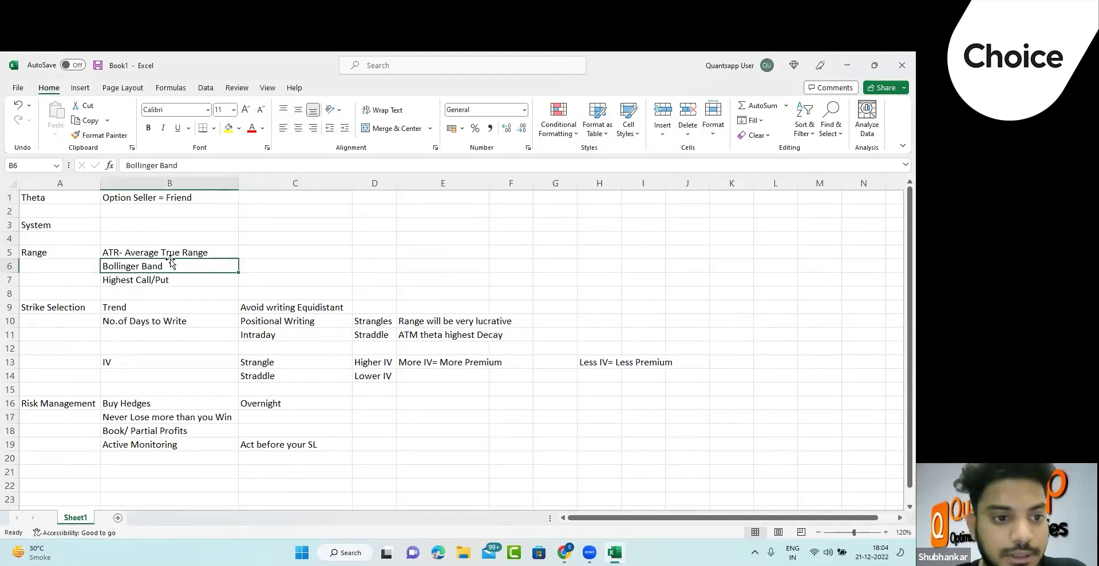
click(65, 236)
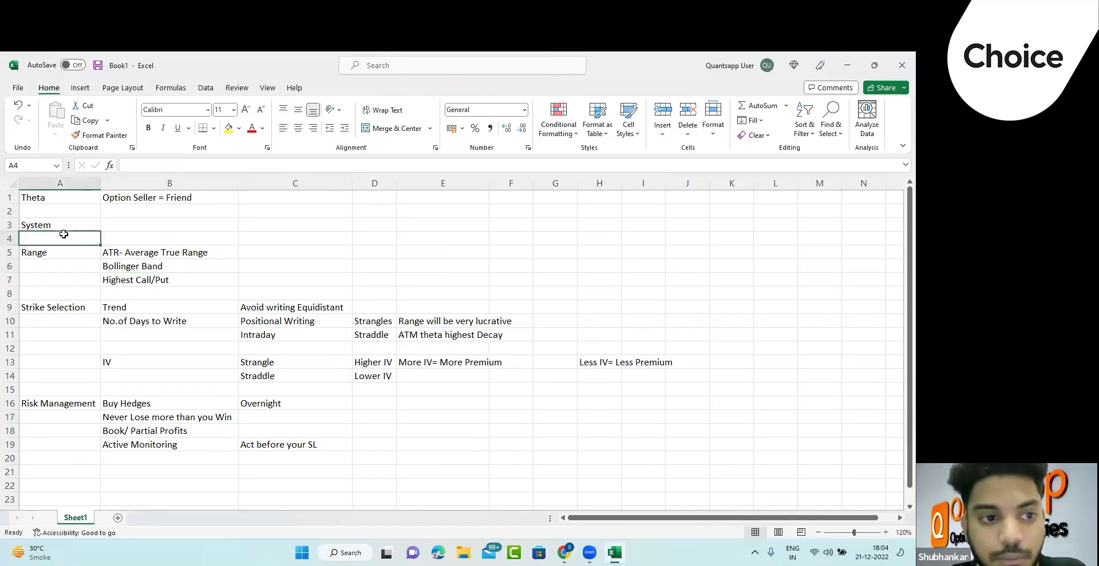
double_click(75, 223)
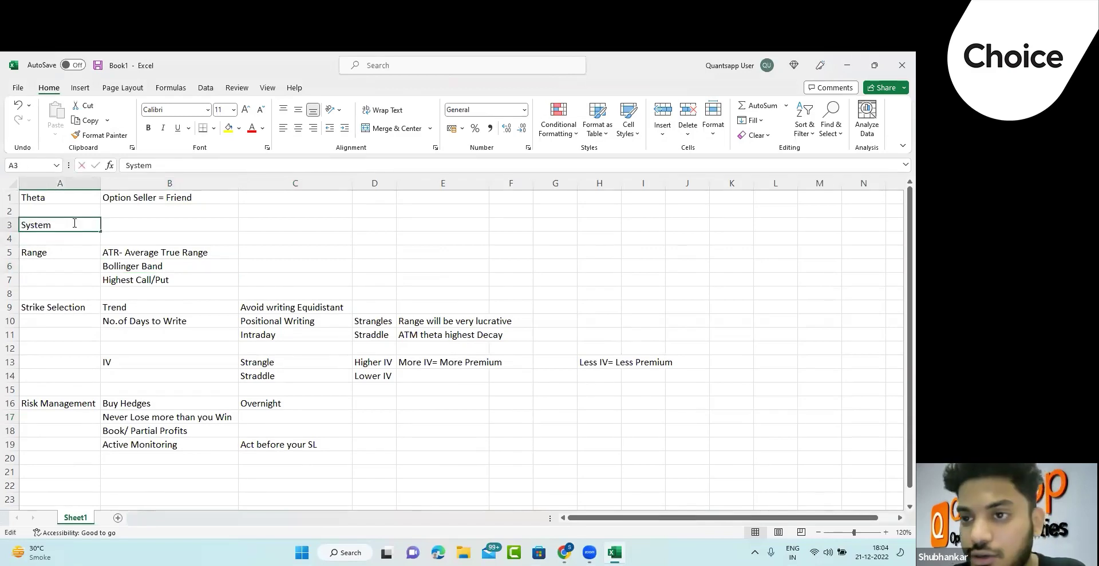
key(Return)
click(75, 256)
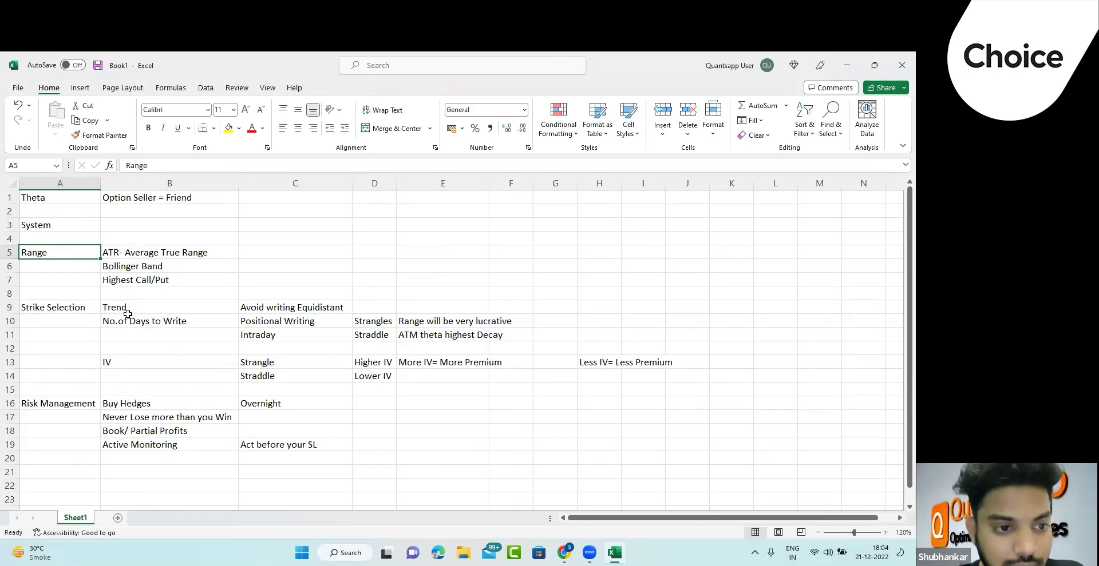
Review the Strike Selection notes on trend and number of days to write, including positional strangles and intraday straddles.
click(160, 302)
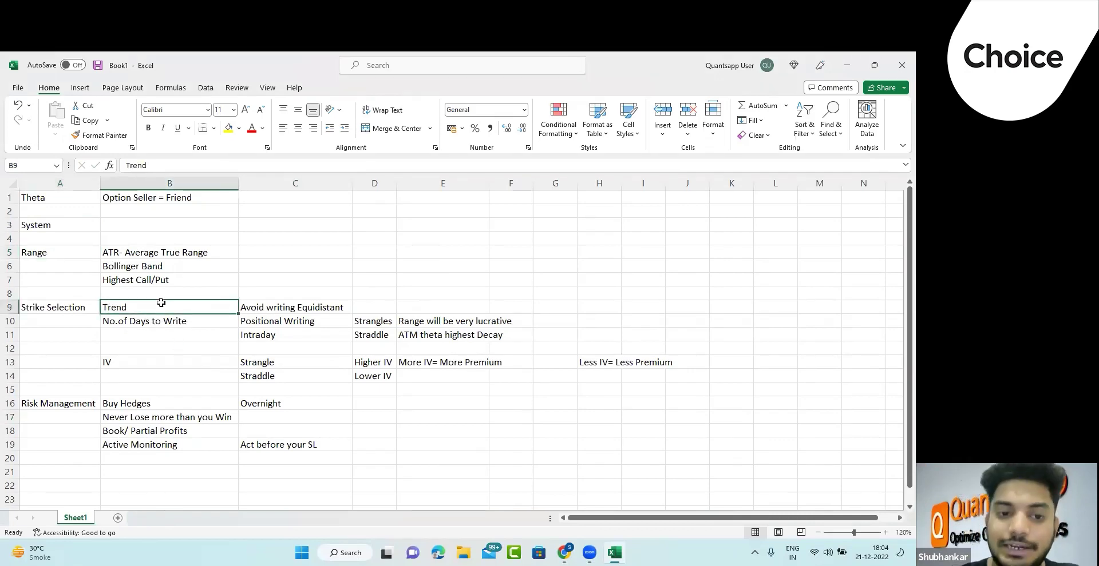
click(265, 309)
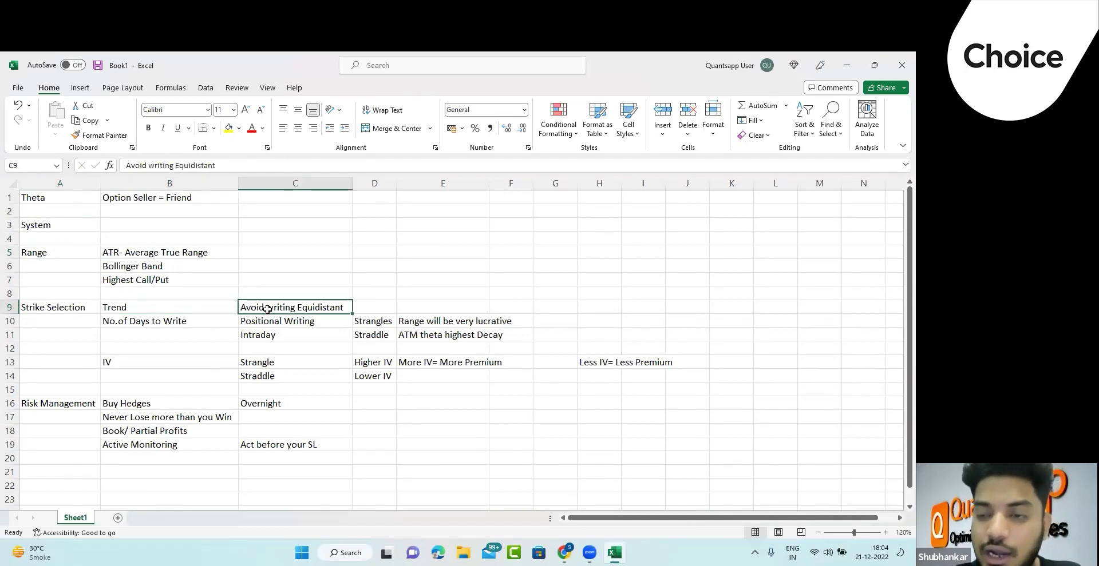
click(197, 327)
click(293, 324)
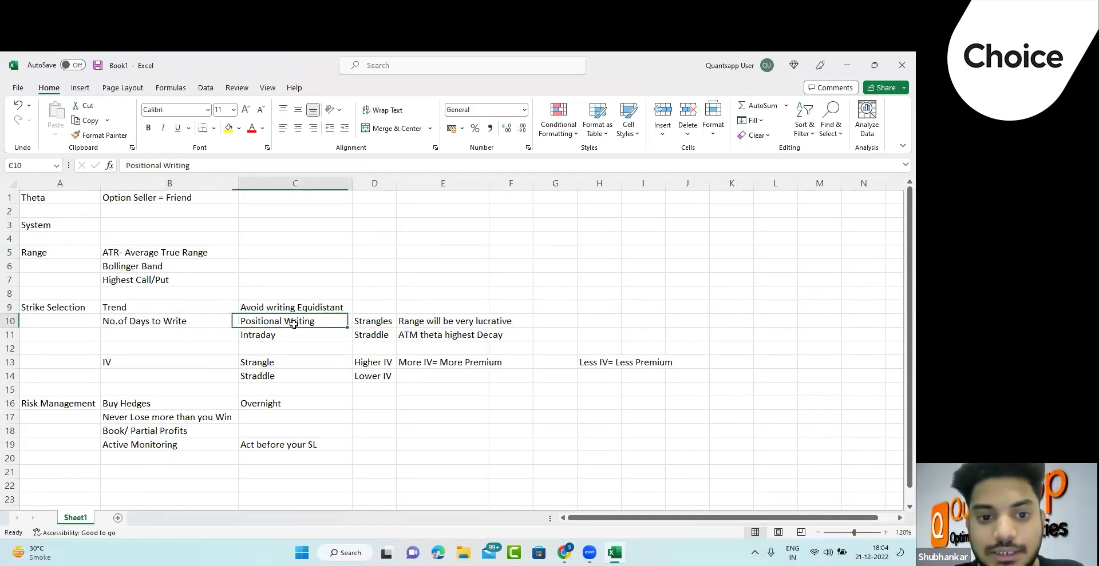
click(370, 320)
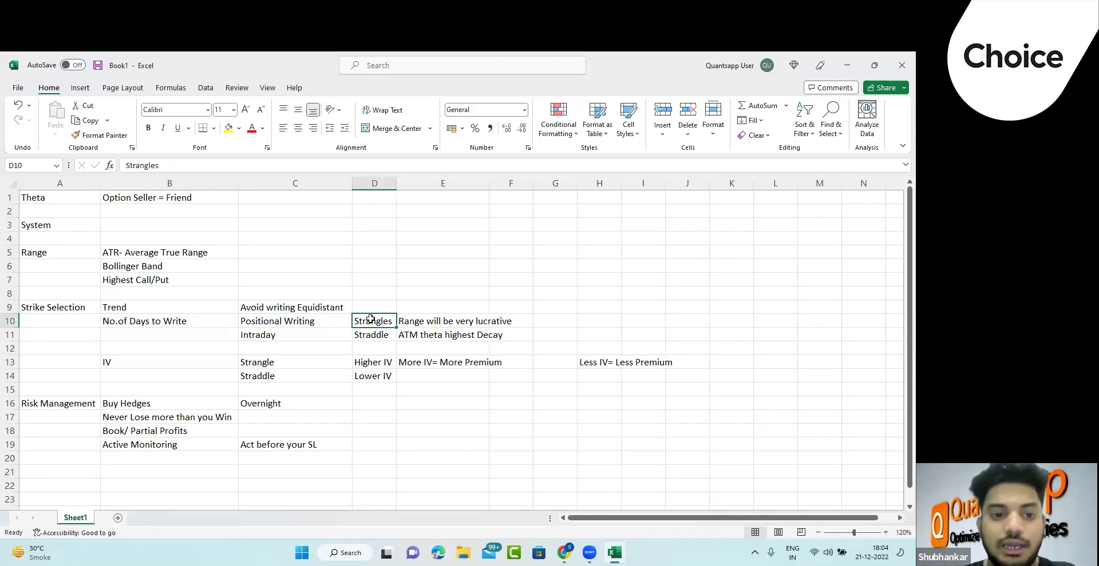
click(325, 334)
click(358, 334)
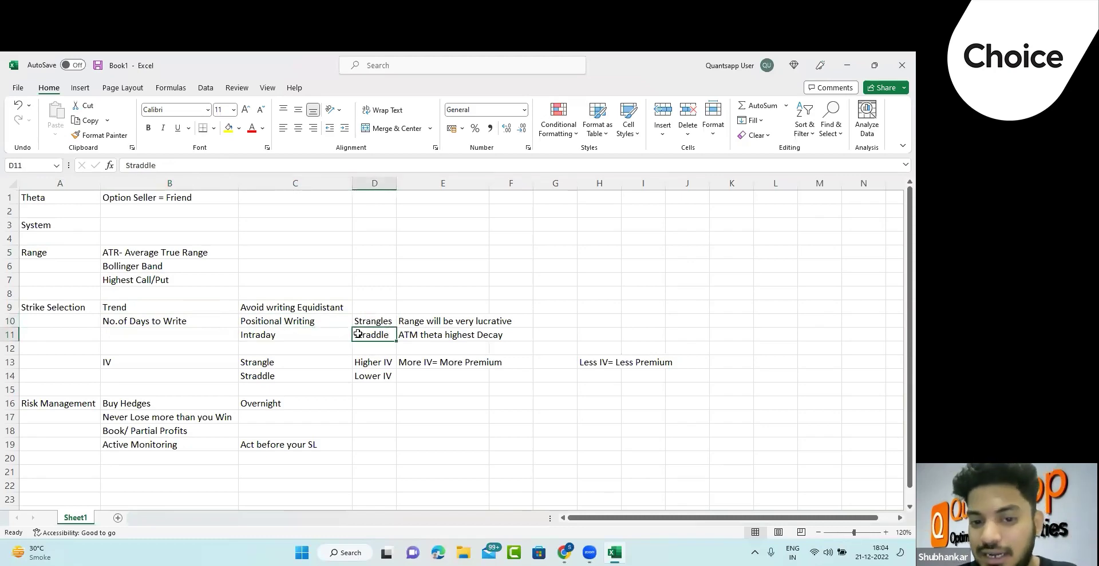
click(424, 342)
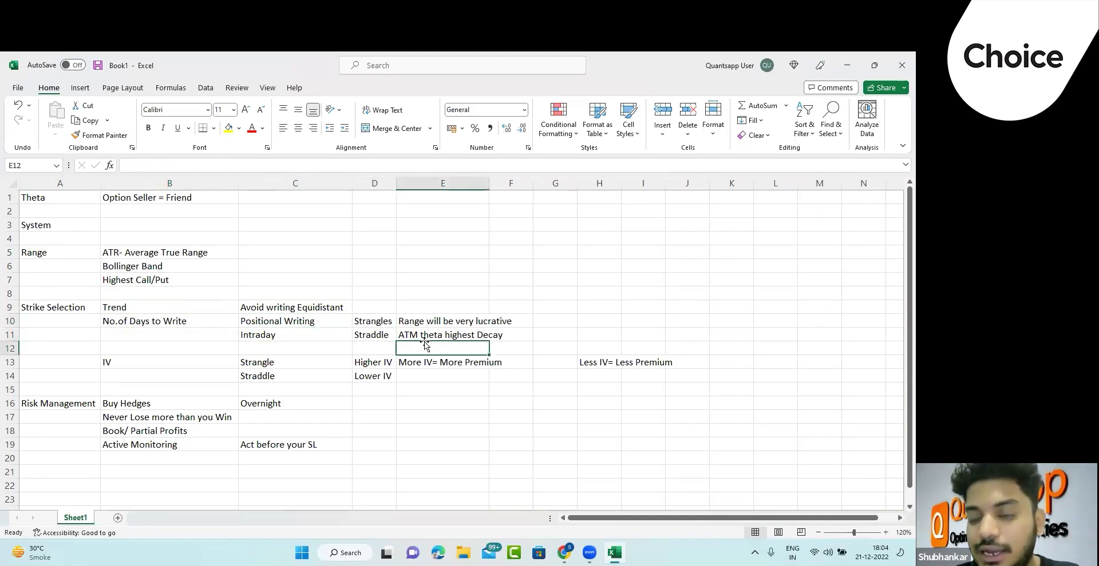
Review the IV notes that pair strangle and straddle writing with higher and lower IV.
drag(318, 364, 321, 380)
click(323, 367)
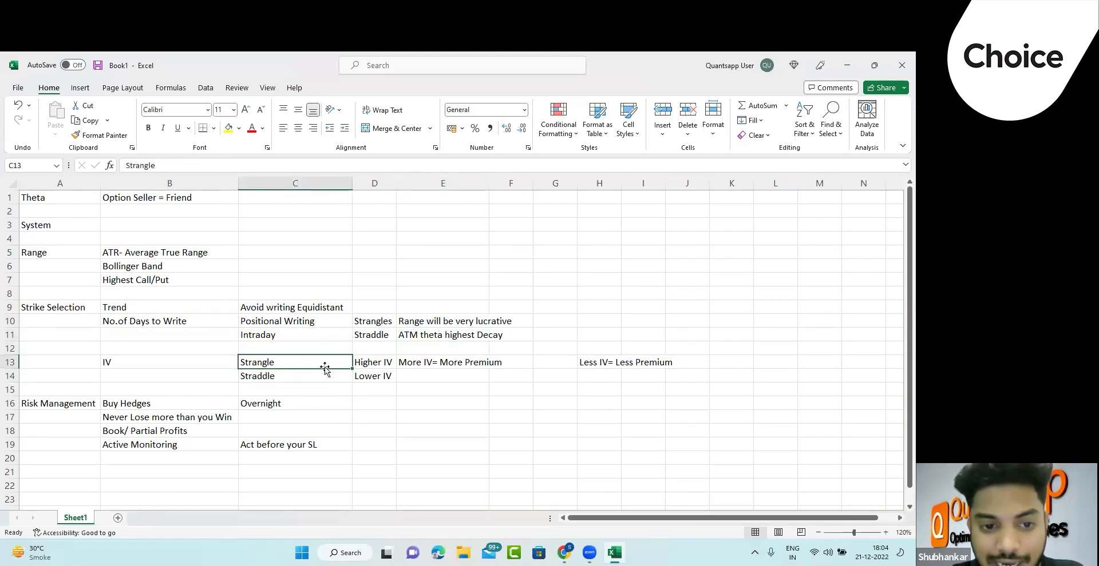
click(369, 365)
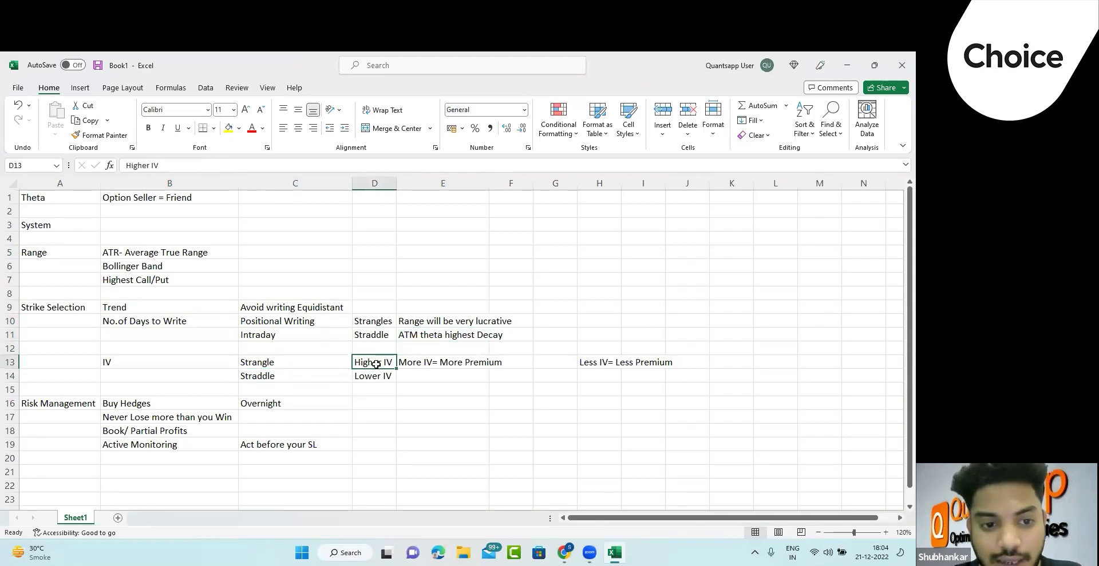
click(320, 365)
click(321, 376)
click(367, 376)
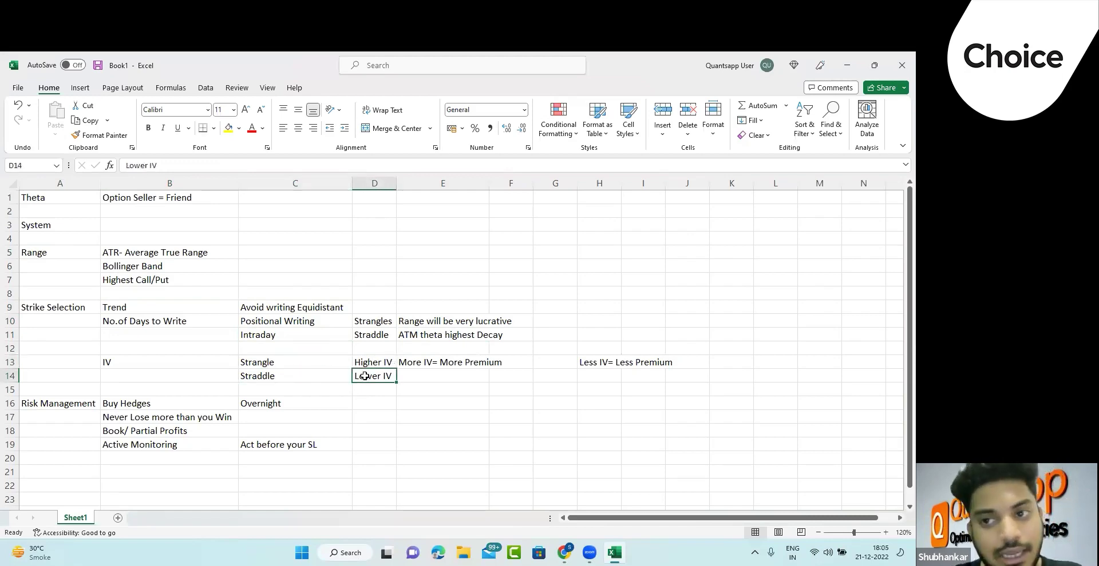
click(292, 379)
Review the Risk Management notes on overnight hedges, limiting losses, booking profits and active monitoring before the SL.
scroll(304, 440, down, 1)
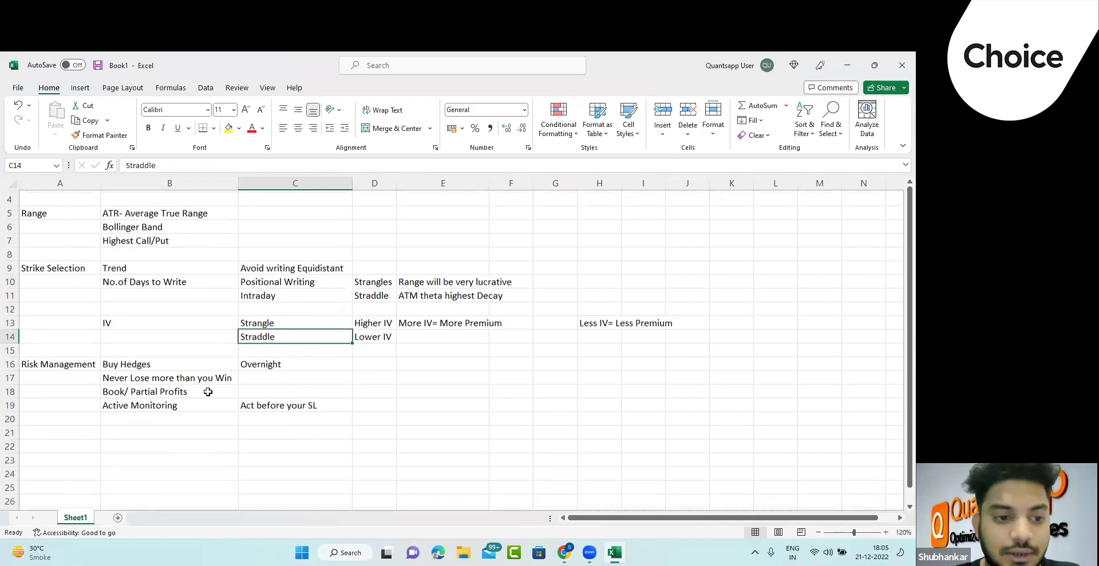
drag(209, 365, 302, 367)
click(302, 367)
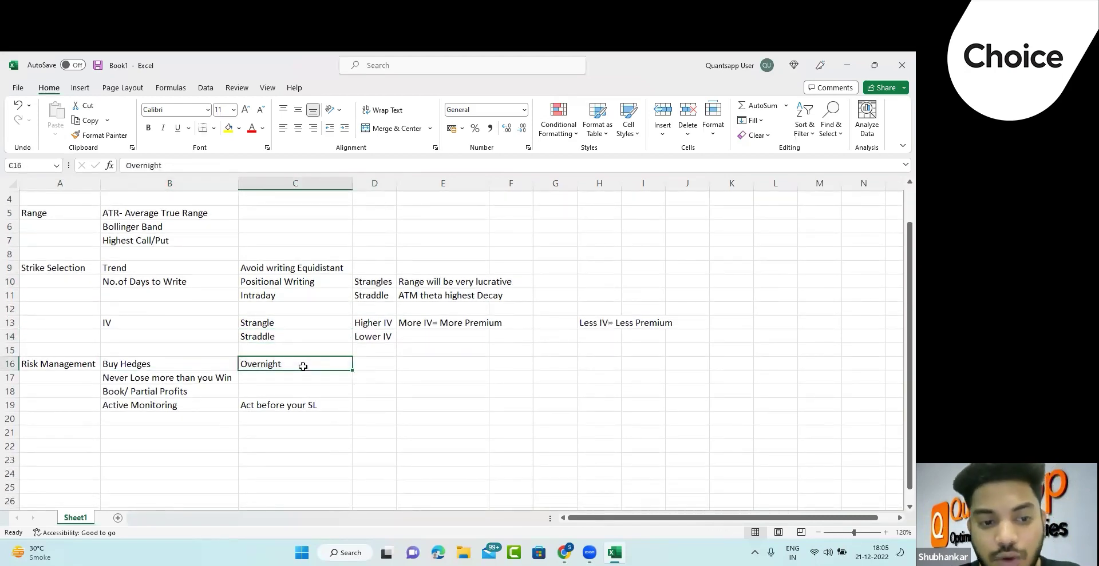
drag(211, 379, 215, 401)
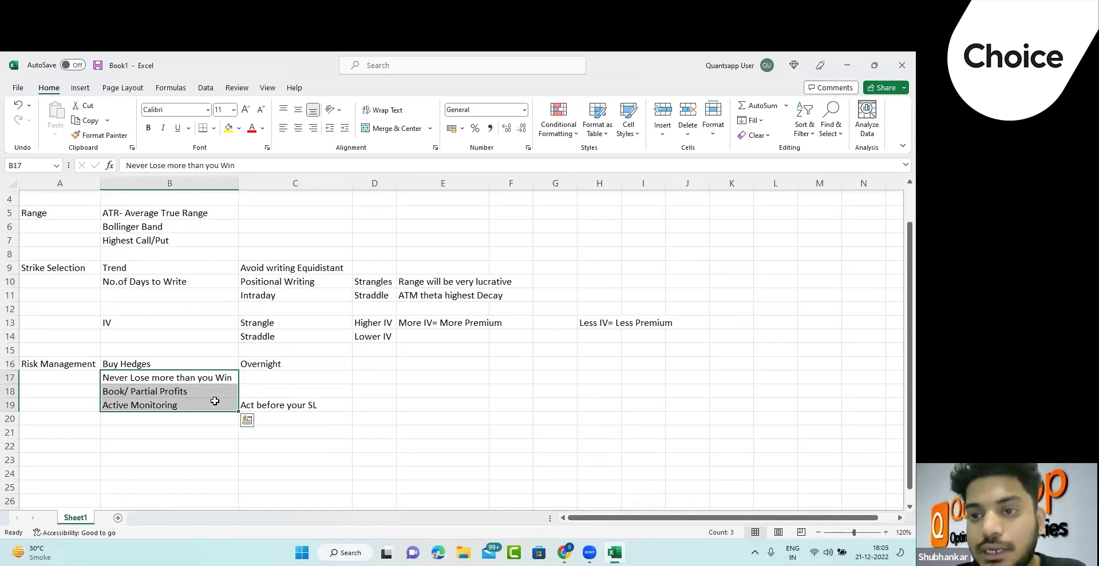
drag(191, 379, 196, 405)
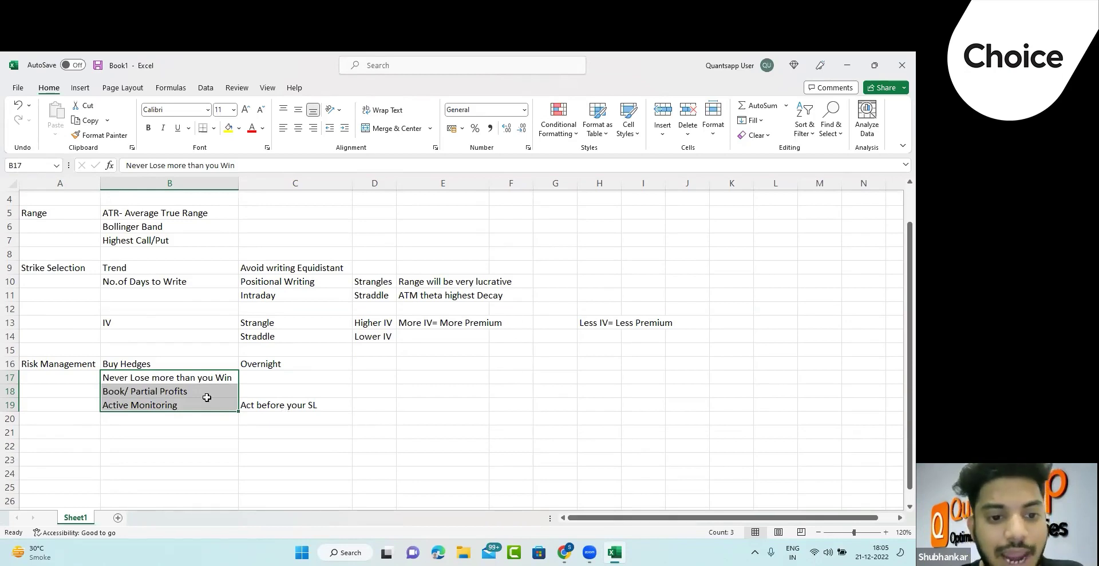
click(271, 402)
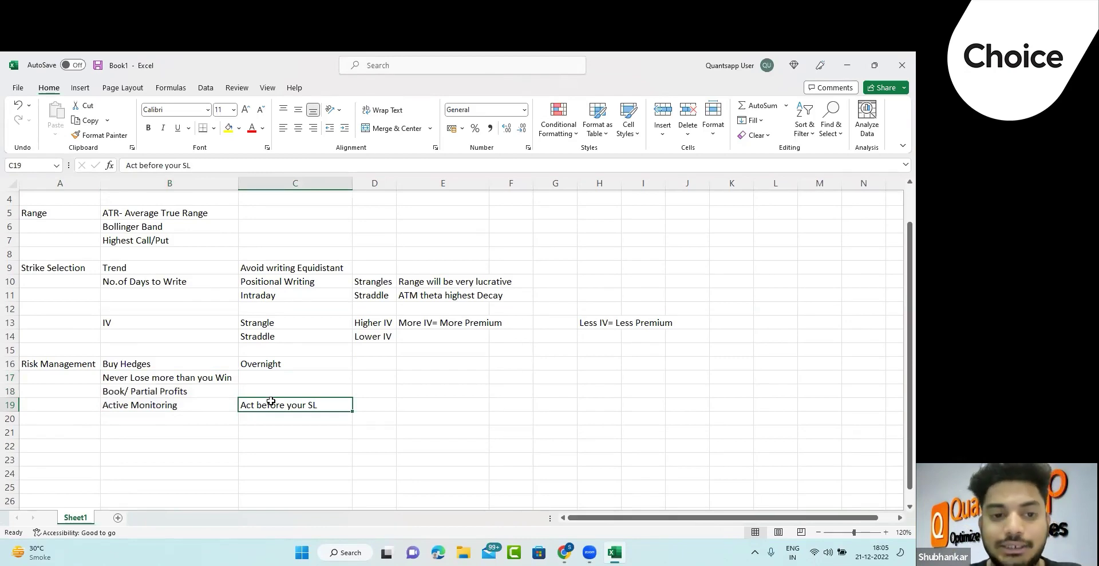
Enter the note "Quantsapp-> Option Writer" in cell C23, below the Risk Management notes.
click(327, 465)
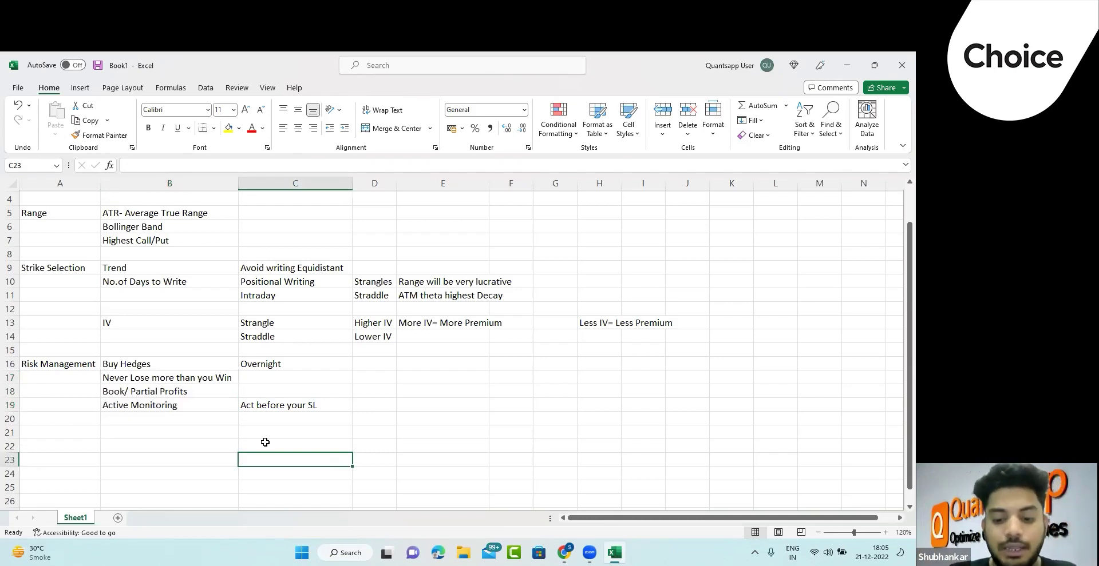
text(Quantsapp)
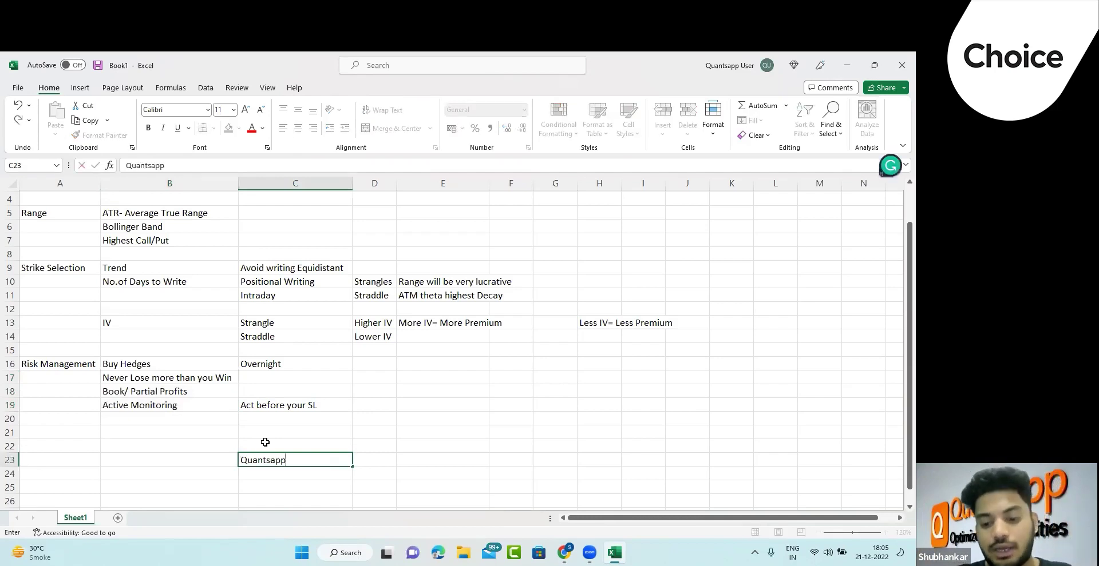
text(-> Quantsapp)
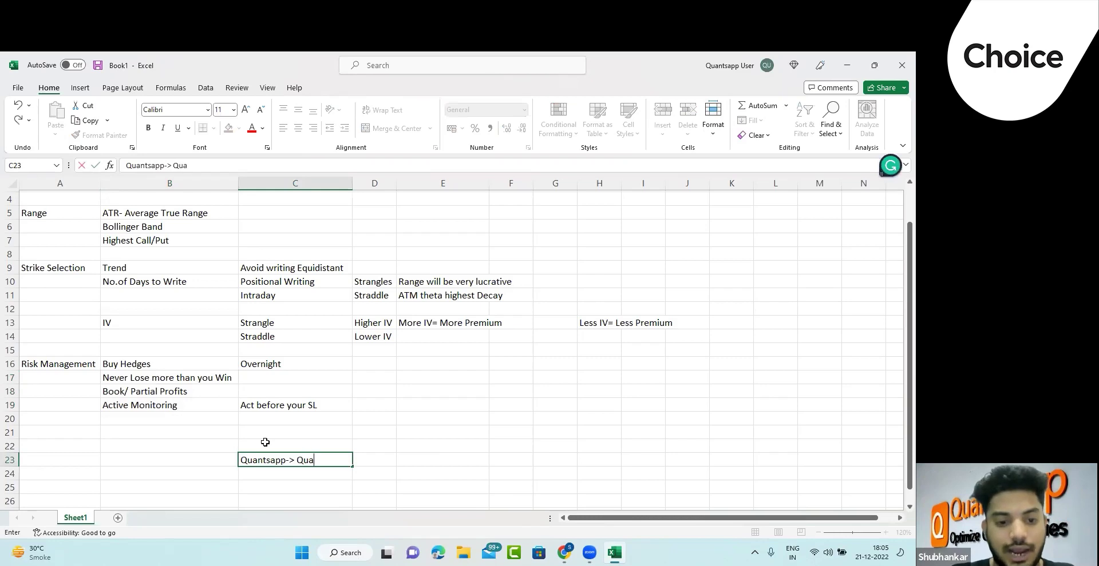
key(BackSpace)
key(BackSpace)
key(BackSpace)
key(BackSpace)
key(BackSpace)
key(BackSpace)
key(BackSpace)
key(BackSpace)
key(BackSpace)
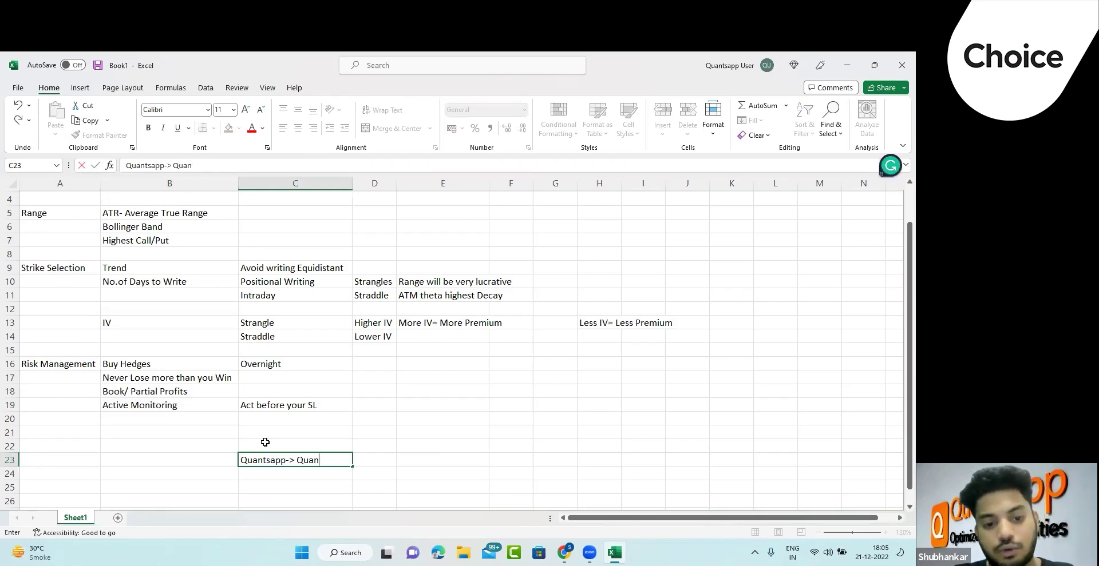
text(Option )
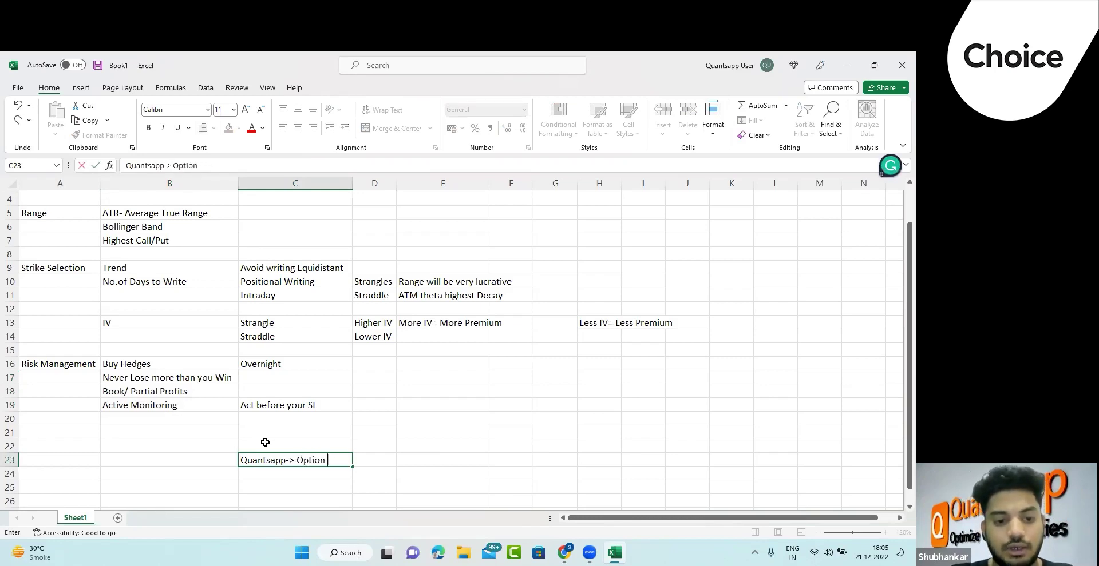
text(Writer)
key(Return)
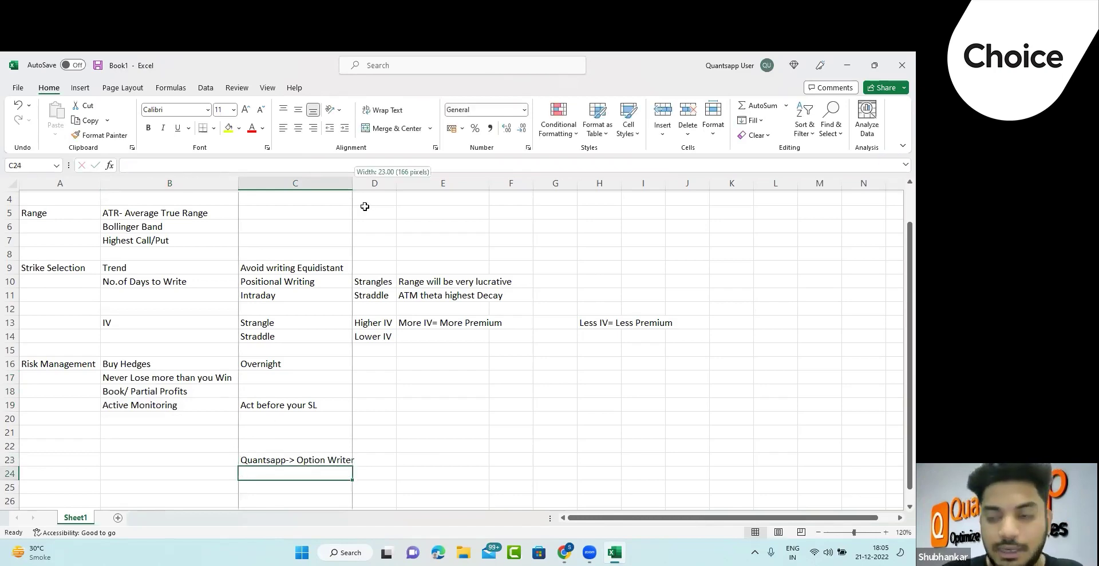
Widen column C so the "Quantsapp-> Option Writer" note fits inside its cell.
key(alt+h)
key(o)
key(i)
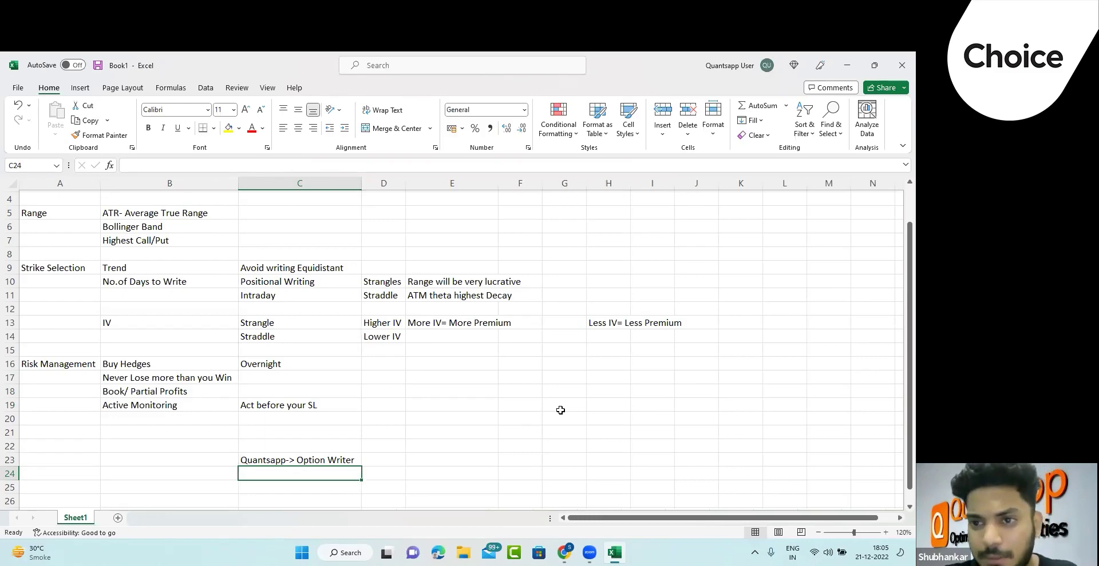
Switch to Quantsapp in Chrome and build a custom Option Architect strategy buying 50 NIFTY 22-Dec-22 18250 CE.
key(alt+Tab)
key(alt+Tab)
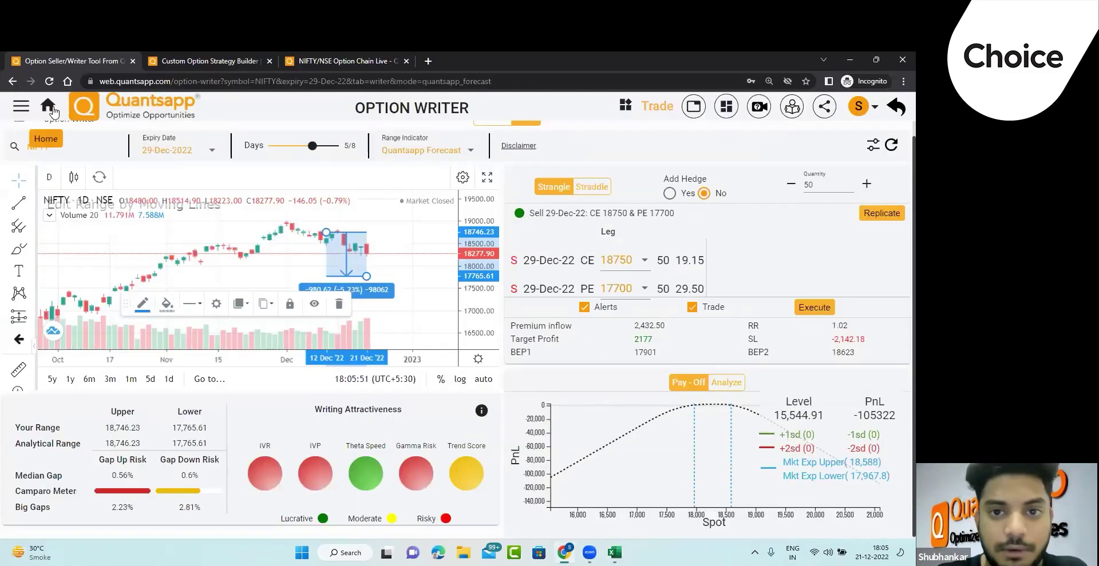
click(50, 107)
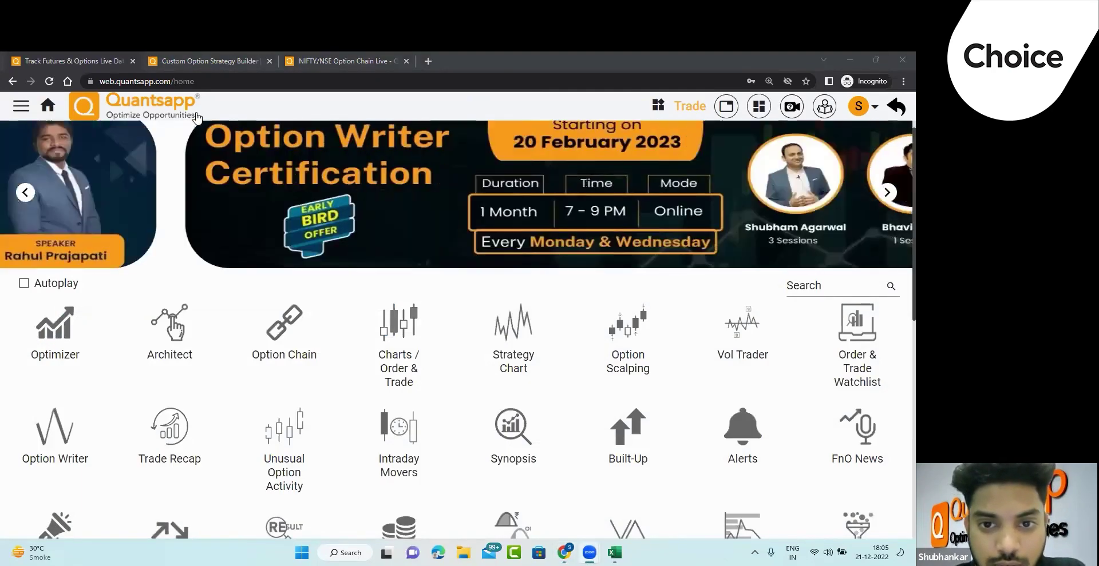
click(178, 332)
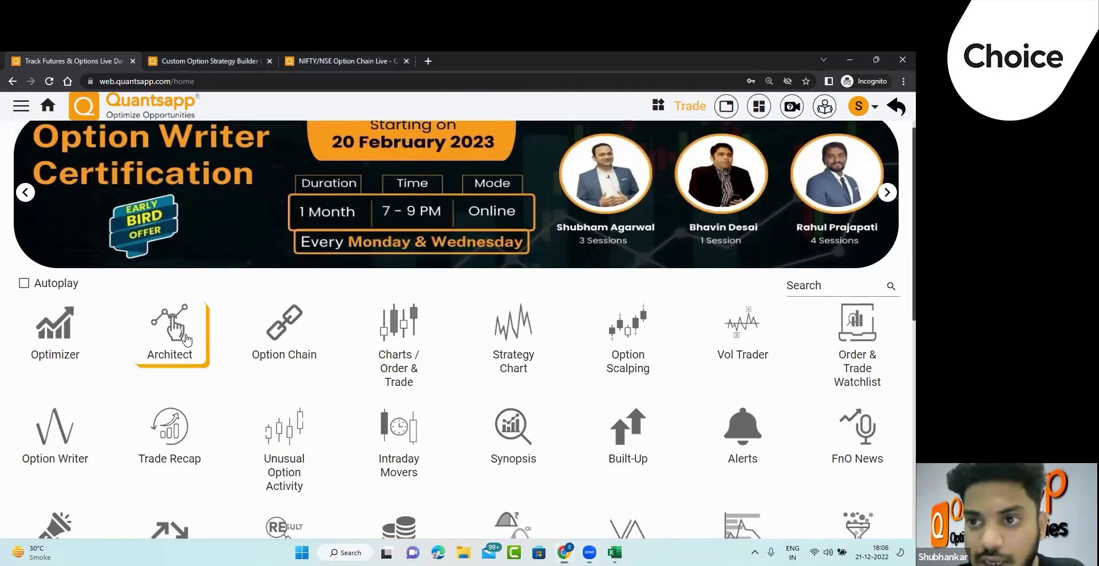
click(236, 382)
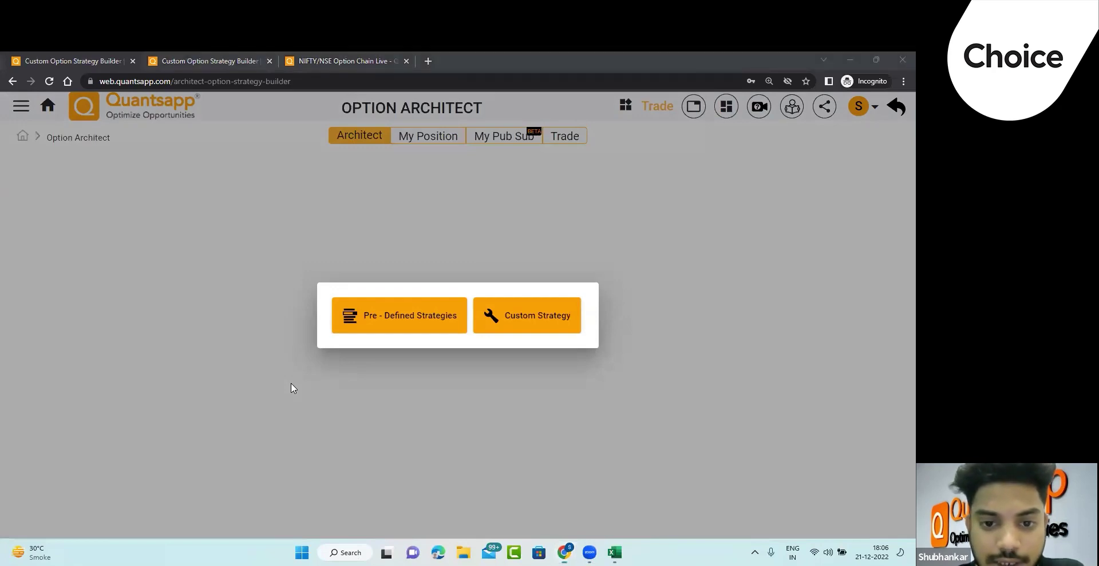
click(490, 331)
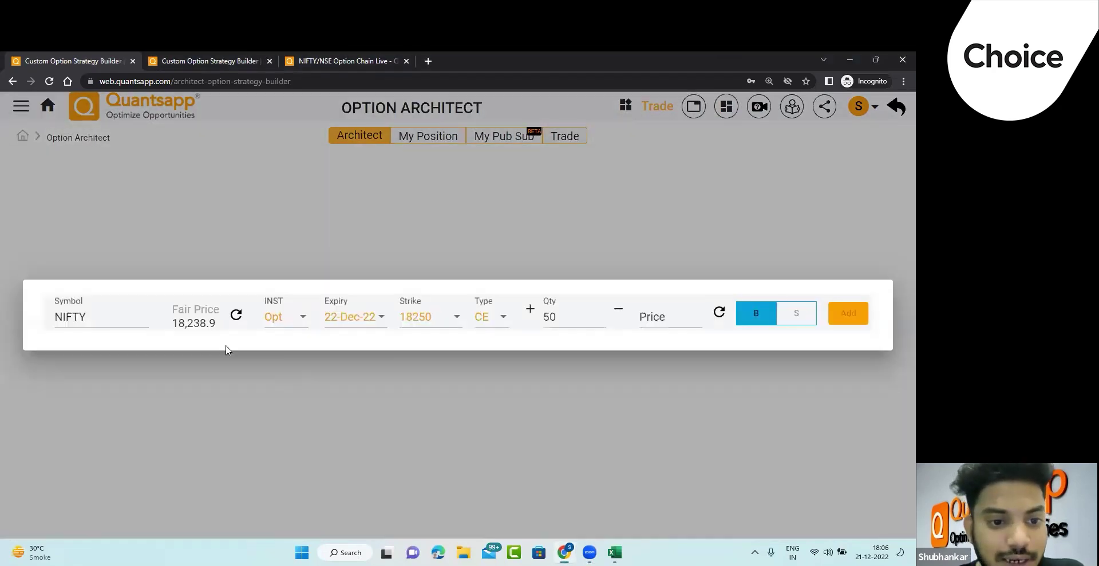
click(846, 314)
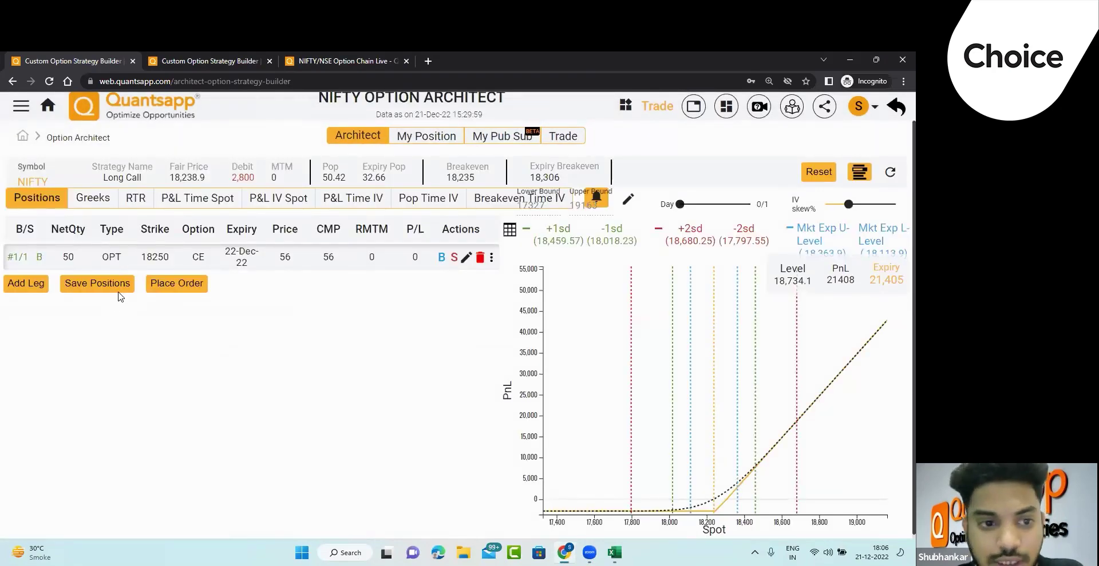
Save the NIFTY call strategy to the Default position book and highlight its buy leg among the open trades.
click(119, 296)
click(426, 388)
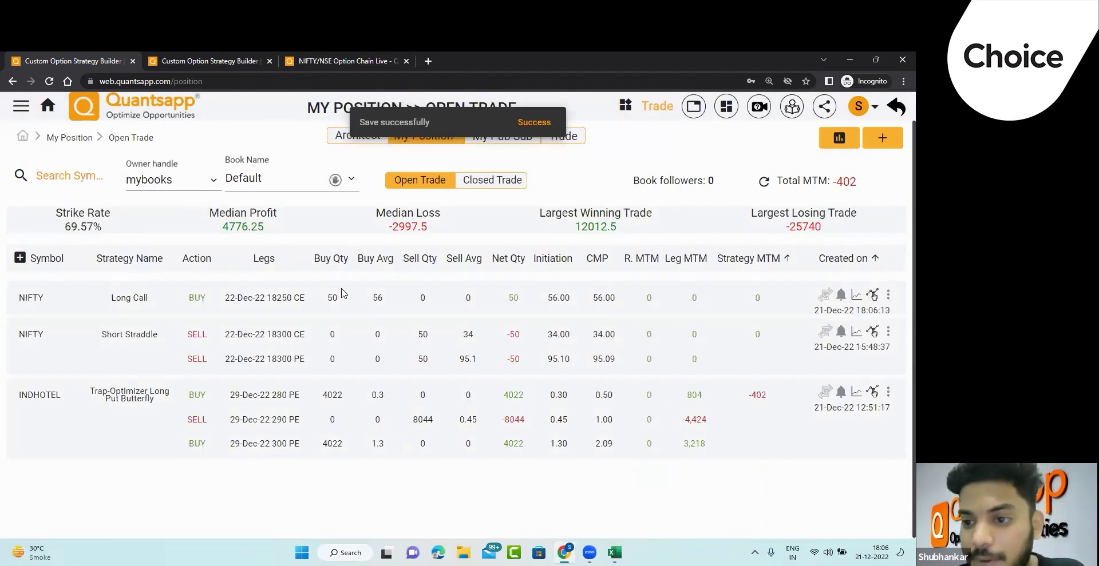
drag(312, 298, 190, 316)
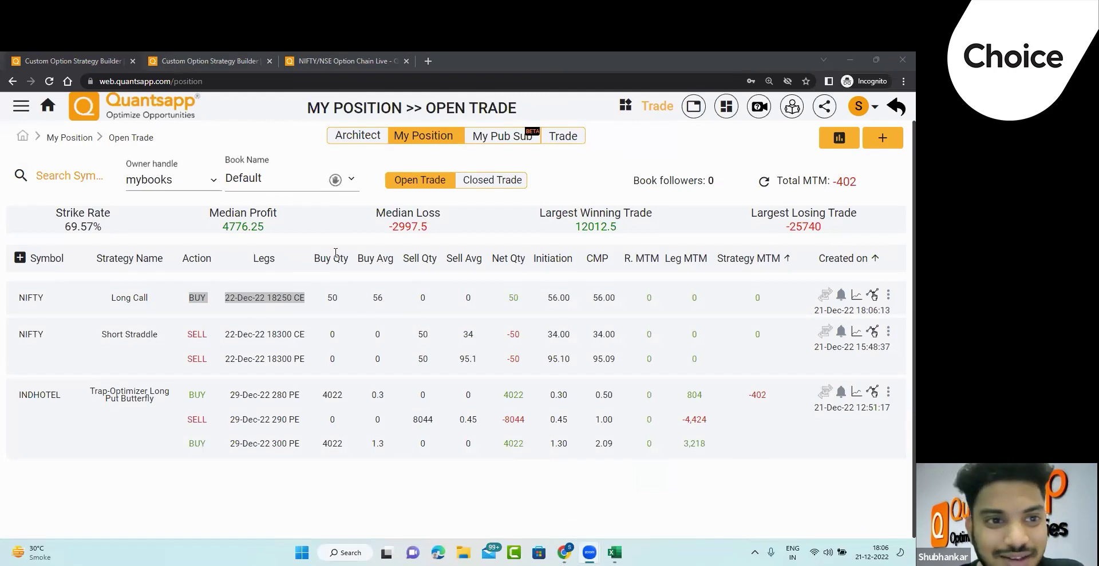
drag(172, 81, 84, 91)
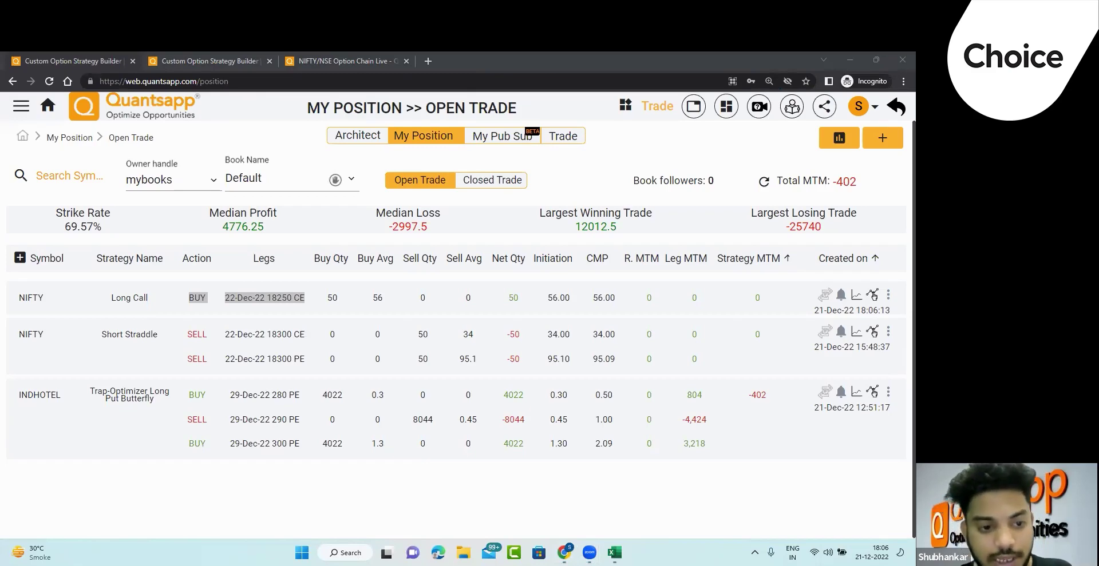
key(alt+Tab)
key(Down)
key(Up)
click(540, 203)
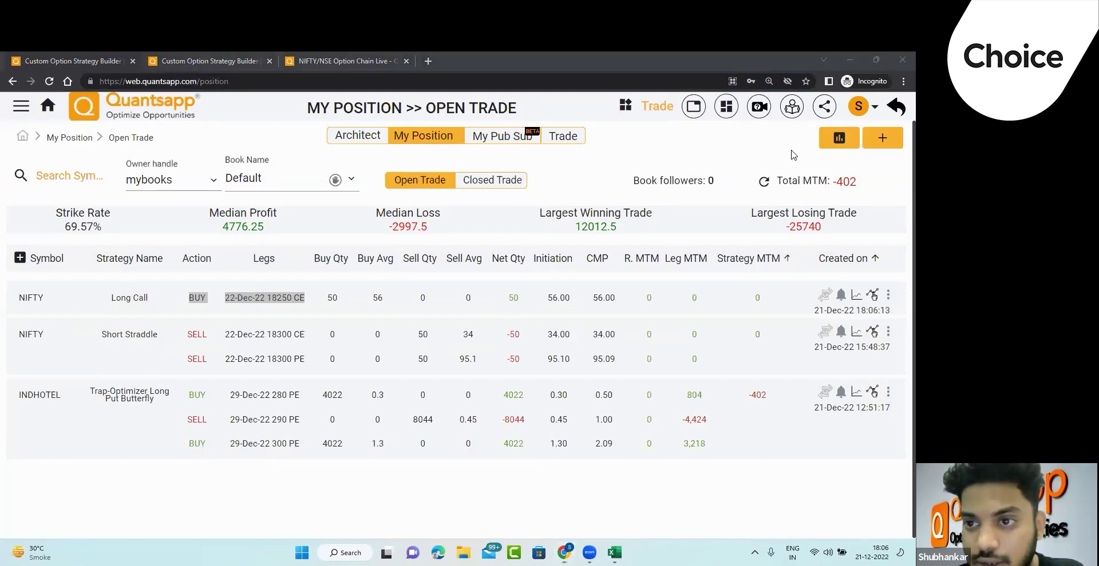
Examine the subscription plans and the profile's broker links, and return to the Quantsapp home page.
click(859, 106)
click(828, 168)
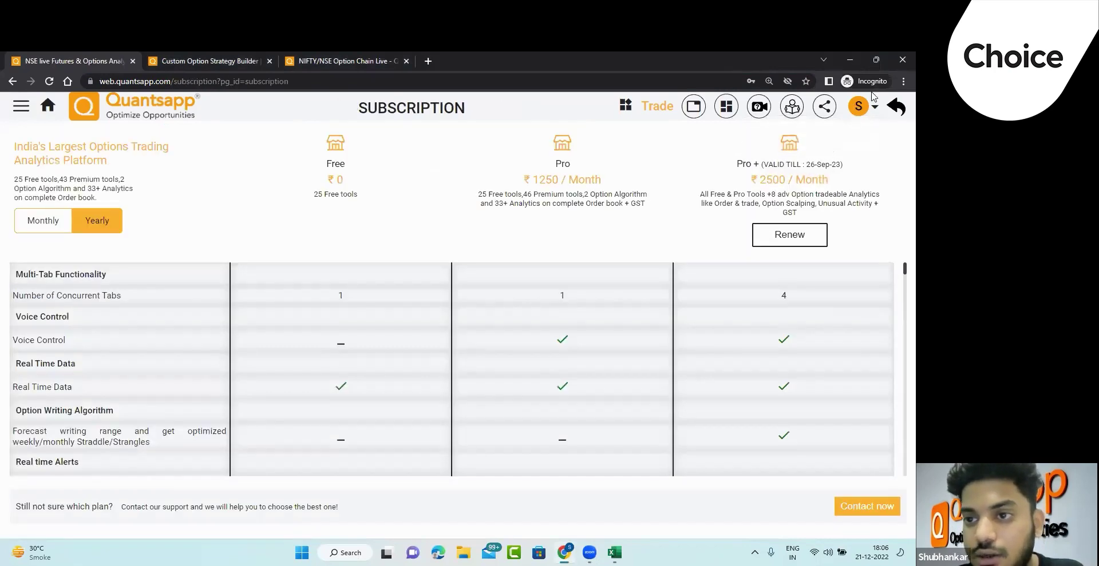
click(858, 107)
click(863, 145)
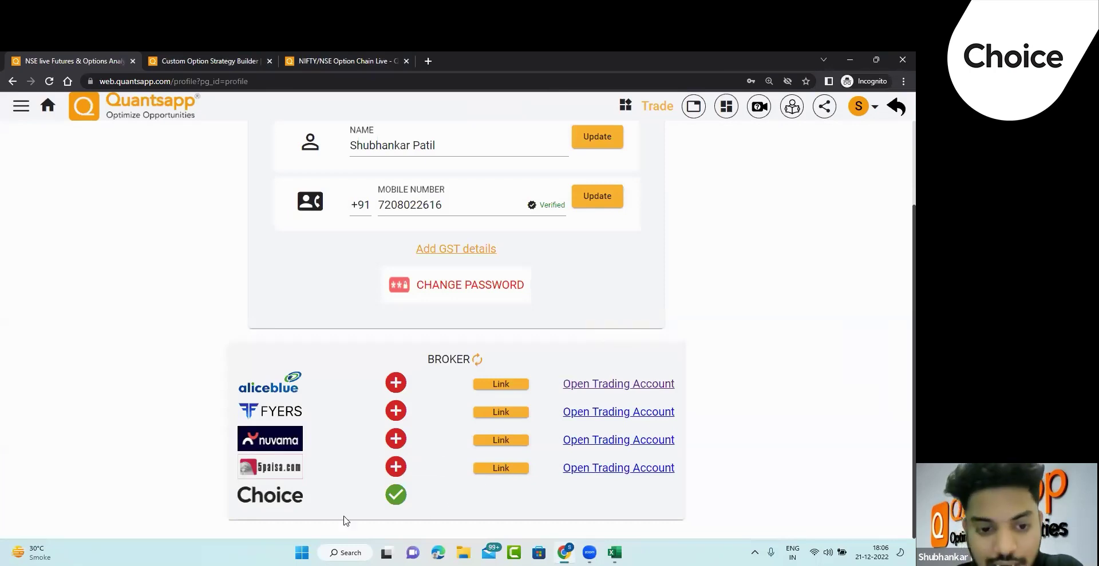
click(48, 106)
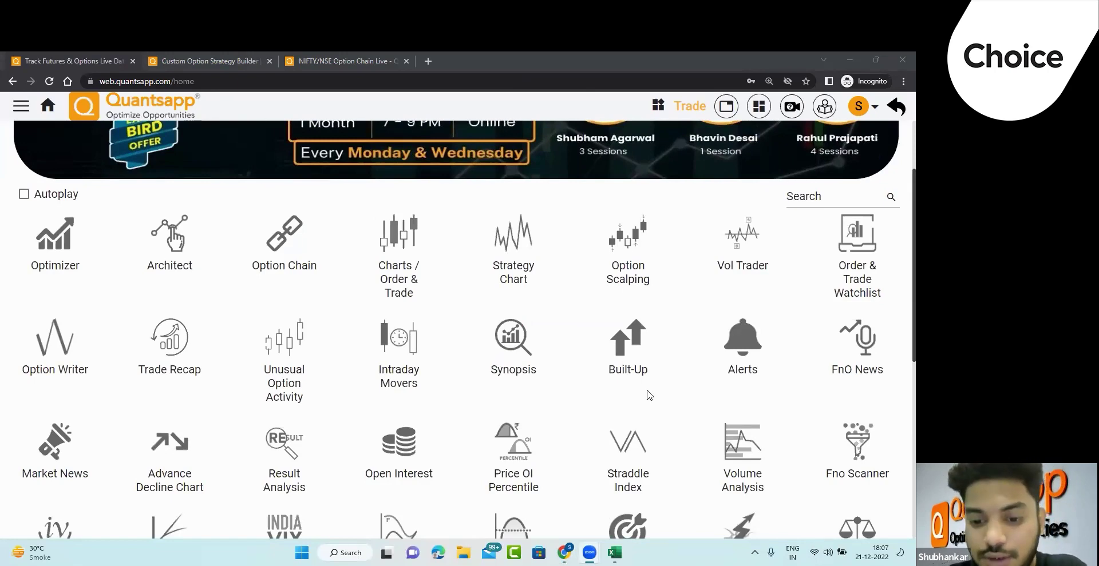
Switch back to the Excel workbook and review the option-selling notes from Theta down to Risk Management.
key(alt+Tab)
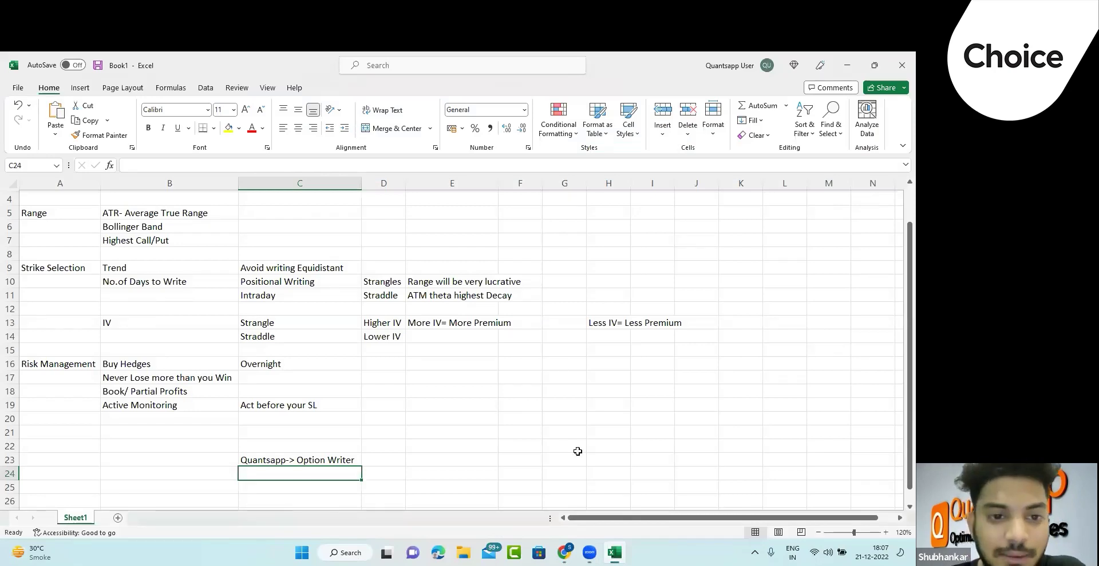
scroll(513, 369, up, 1)
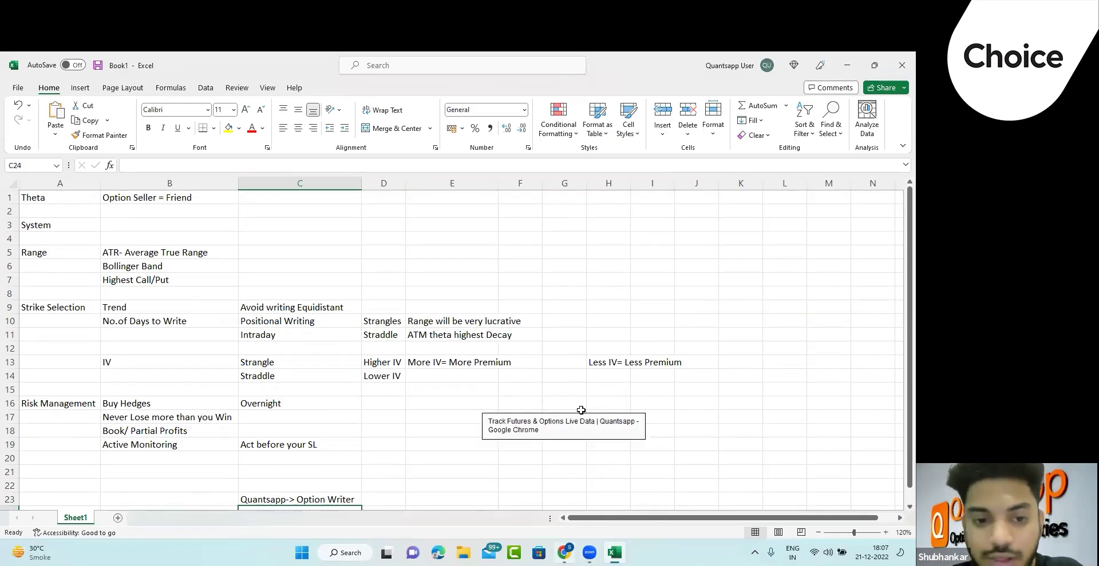
scroll(581, 410, down, 1)
scroll(581, 410, up, 1)
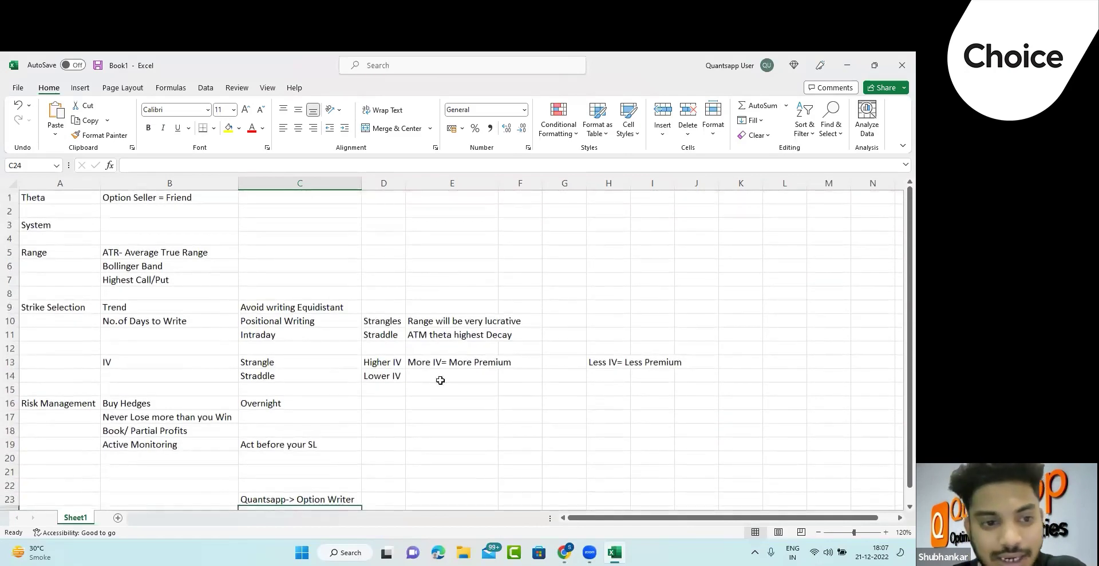